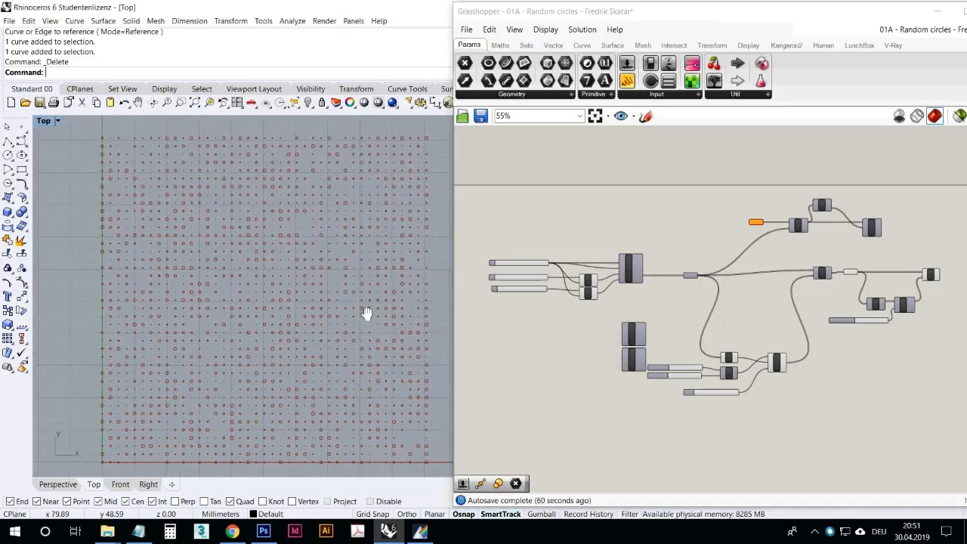
- Set the Seed slider feeding the Random component to 20
scroll(237, 302, up, 3)
scroll(253, 283, down, 3)
scroll(247, 289, up, 3)
scroll(250, 290, up, 2)
right_drag(254, 289, 362, 383)
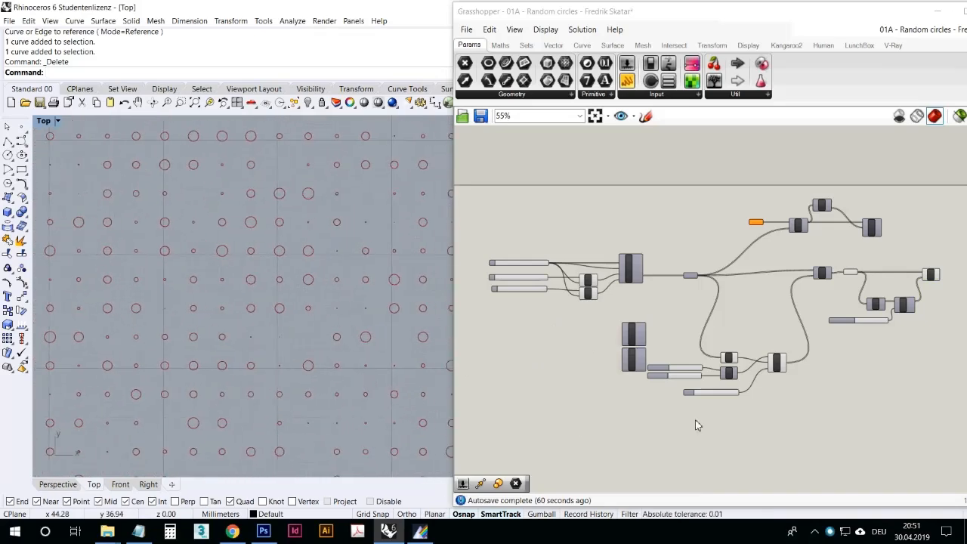
scroll(695, 419, up, 5)
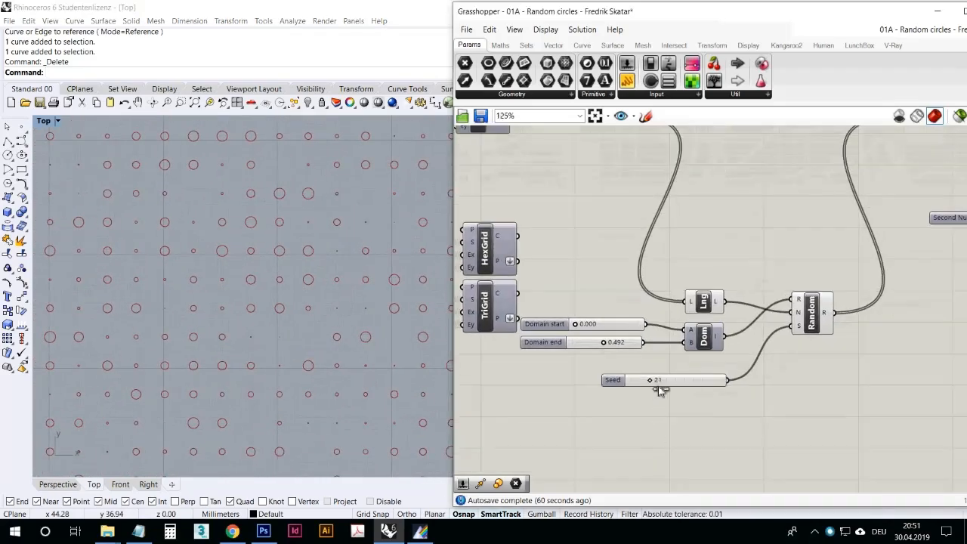
mouse_move(654, 382)
mouse_down()
mouse_move(693, 387)
mouse_move(638, 400)
mouse_move(356, 336)
mouse_move(361, 298)
mouse_move(358, 319)
mouse_move(627, 425)
mouse_move(632, 392)
mouse_move(648, 389)
mouse_up()
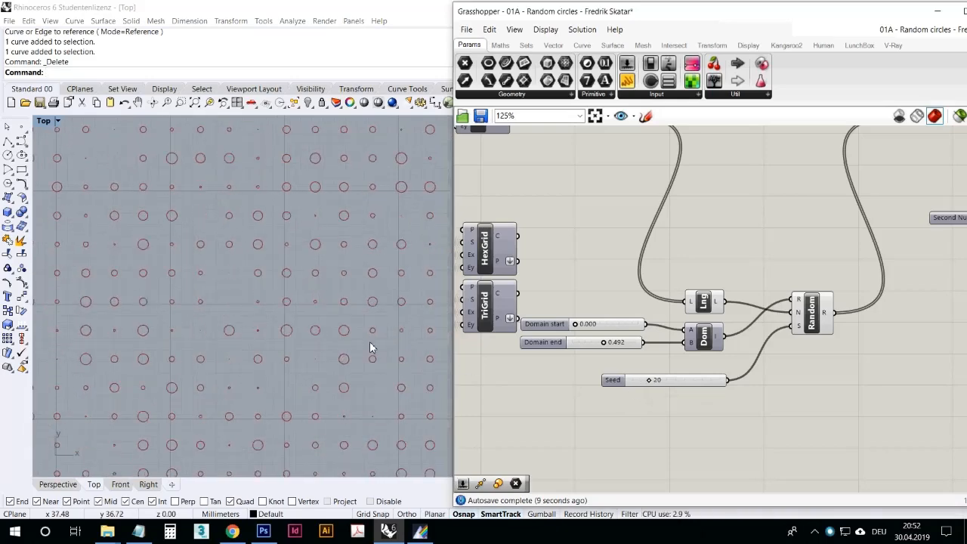
- Raise the Domain end slider to 0.804 to enlarge the range of random circle radii
click(369, 342)
scroll(355, 302, down, 3)
scroll(298, 268, up, 3)
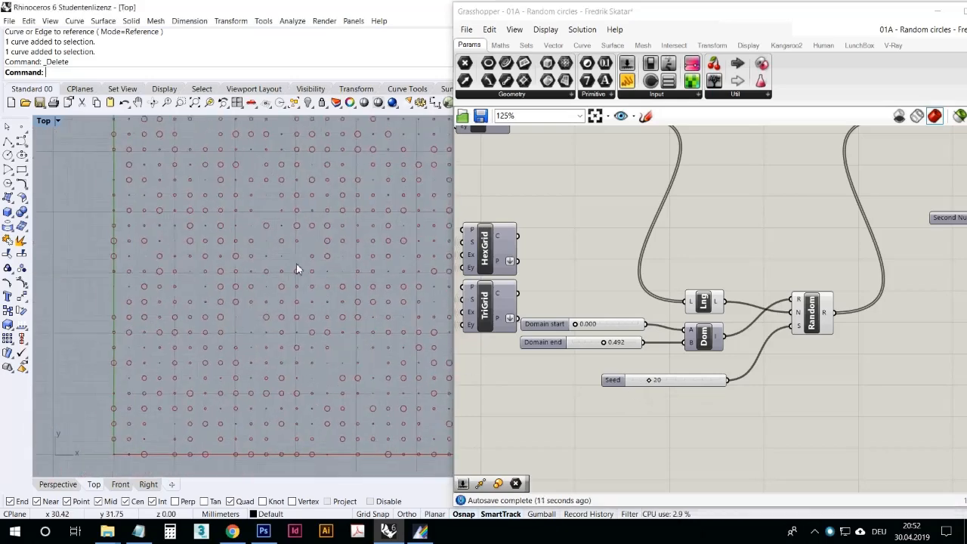
scroll(210, 389, down, 1)
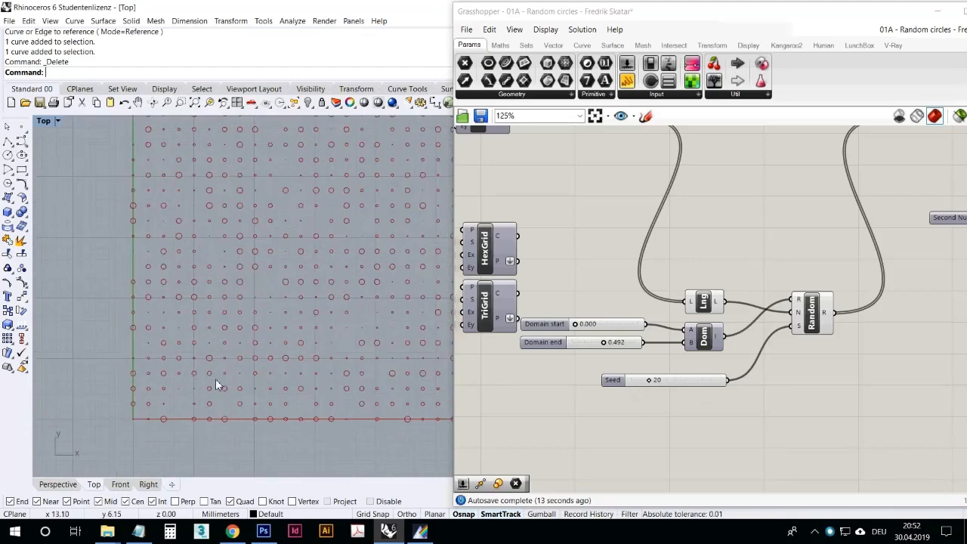
right_drag(265, 369, 258, 383)
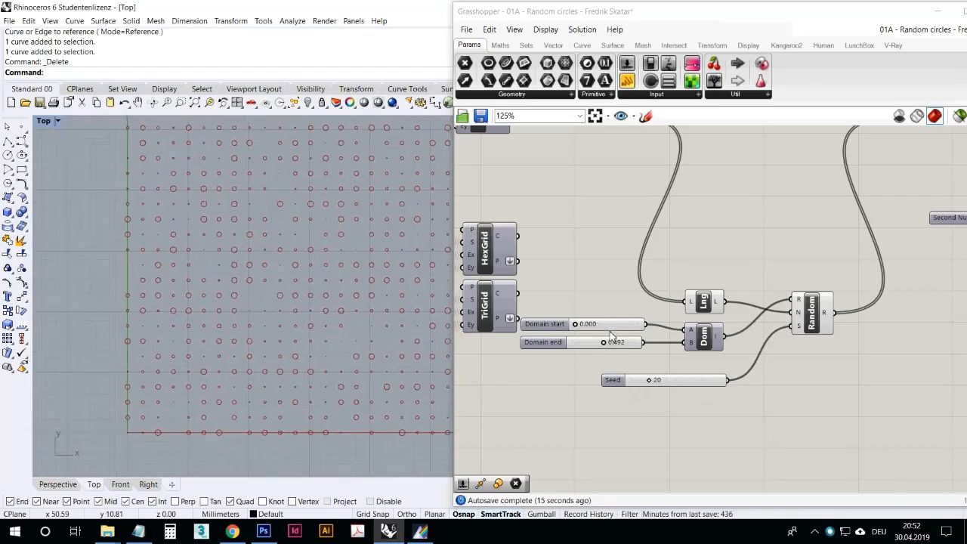
drag(609, 345, 648, 347)
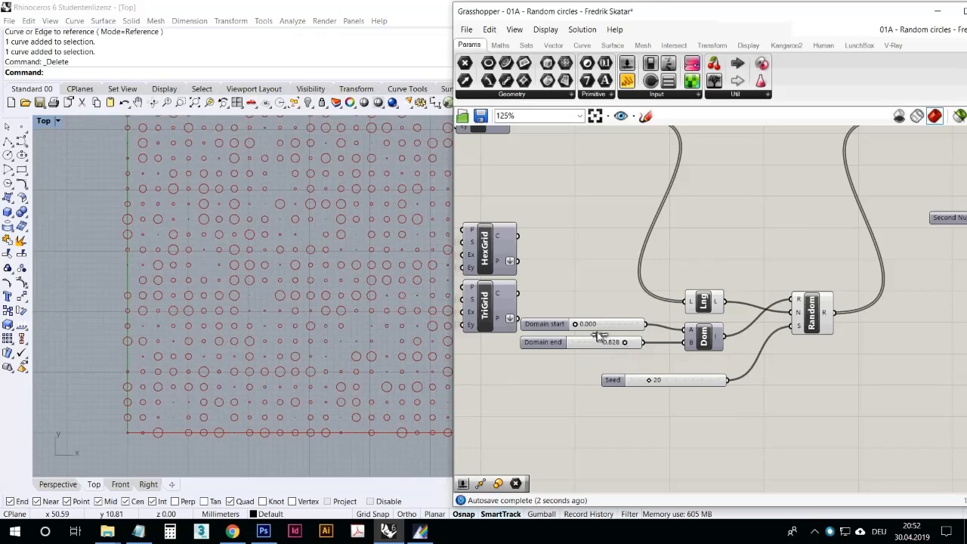
scroll(588, 312, down, 4)
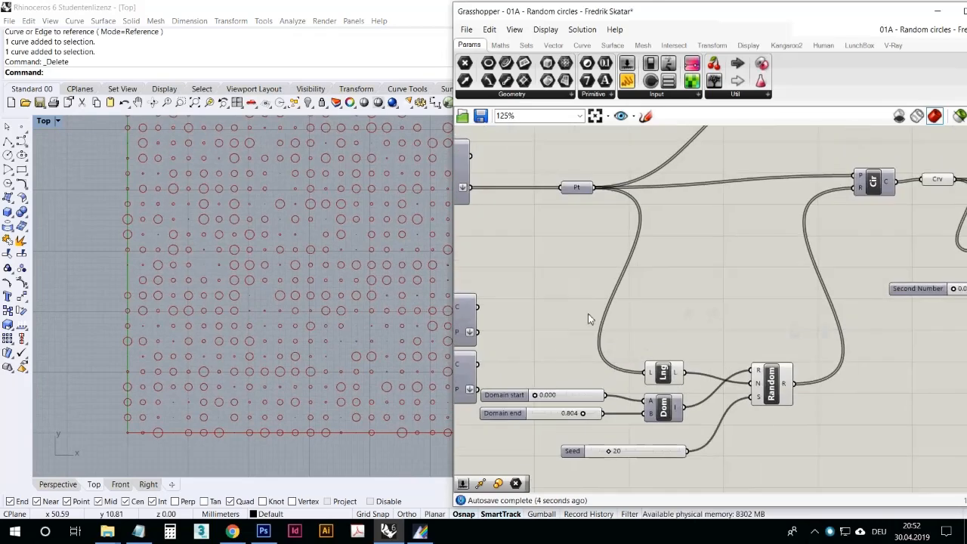
- Draw a six-sided inscribed polygon centred on the origin with a radius of about 1 mm in the Top view
scroll(400, 227, down, 4)
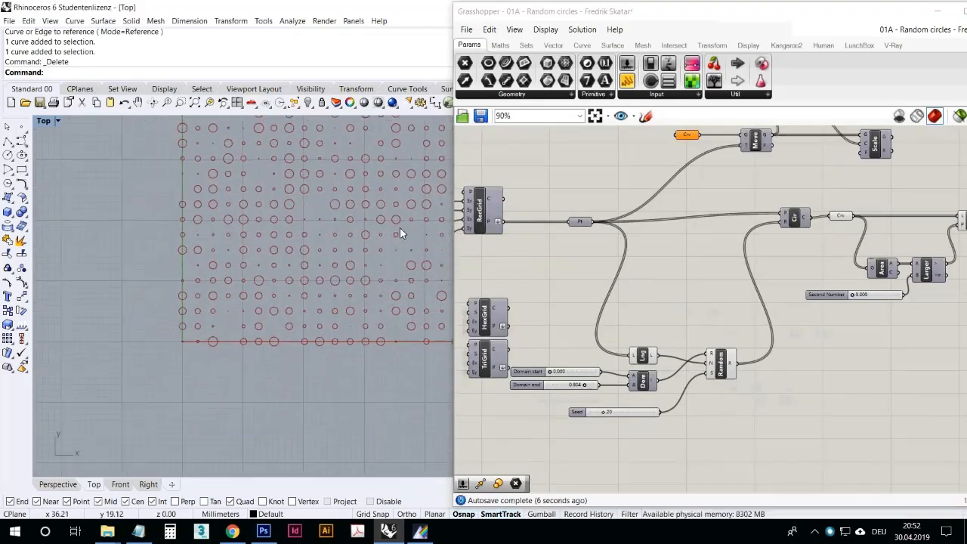
scroll(317, 257, up, 5)
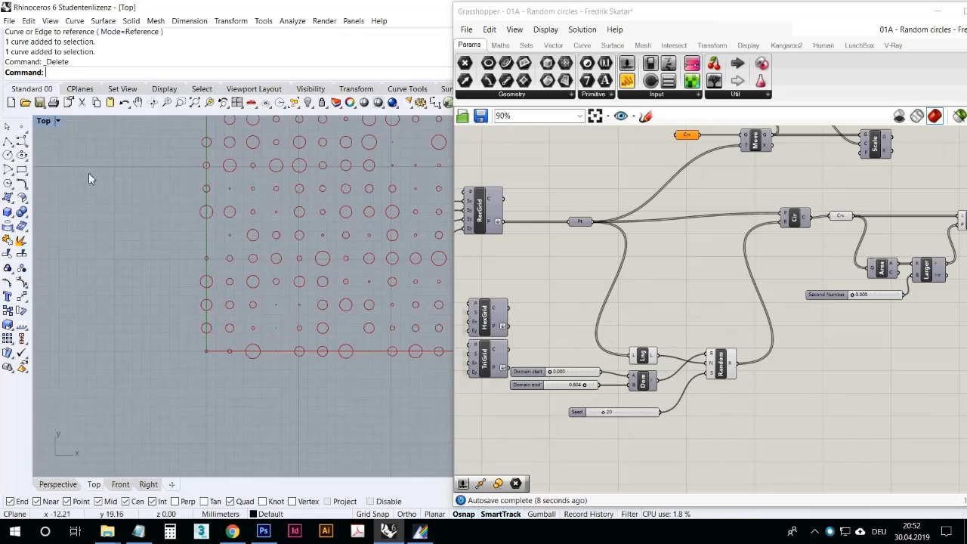
click(21, 183)
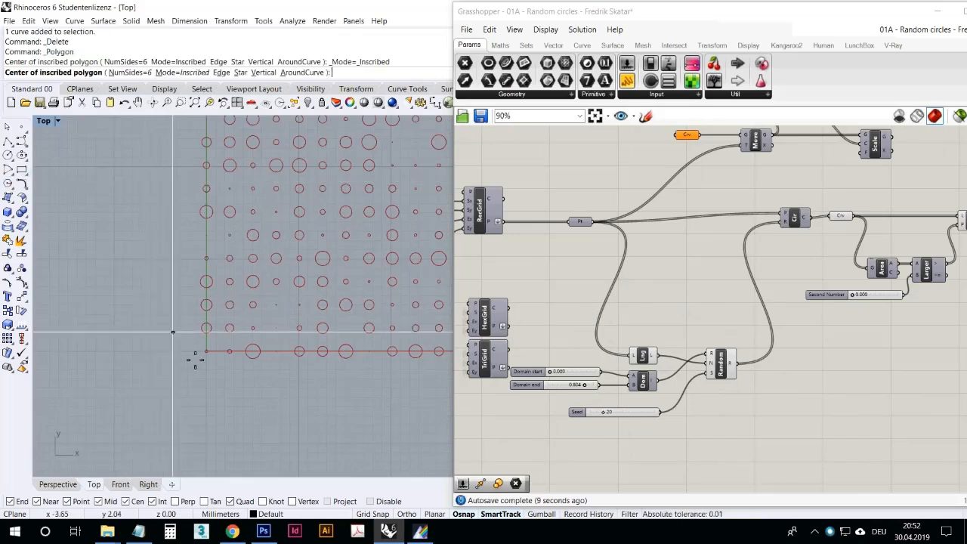
text(0)
key(Return)
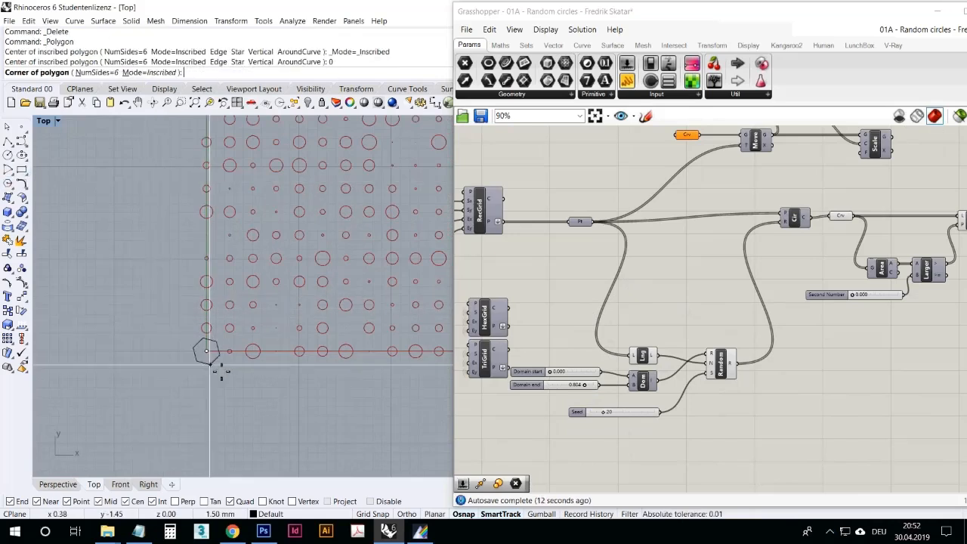
scroll(212, 354, up, 3)
click(219, 347)
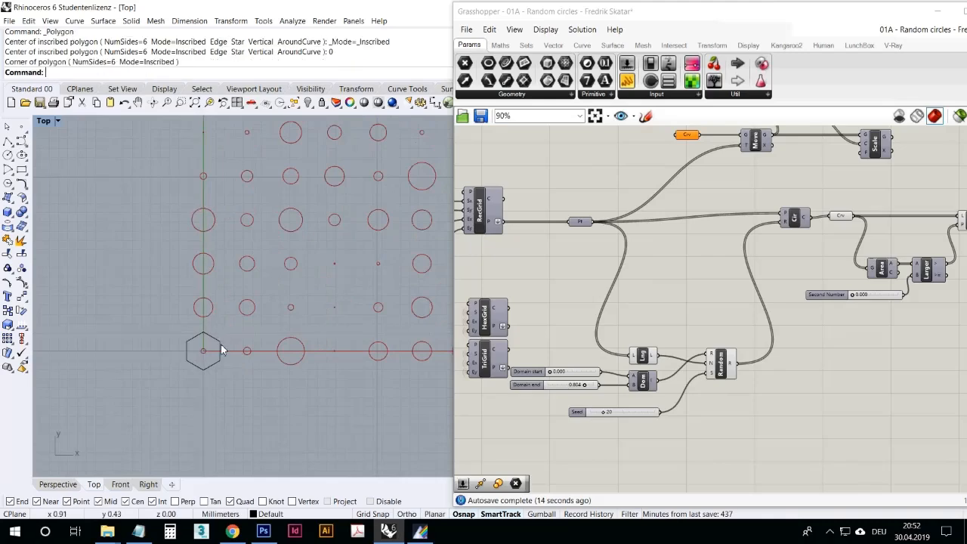
- Assign the hexagon at the origin to the Curve parameter that feeds the Move component
right_drag(581, 270, 637, 384)
right_click(733, 257)
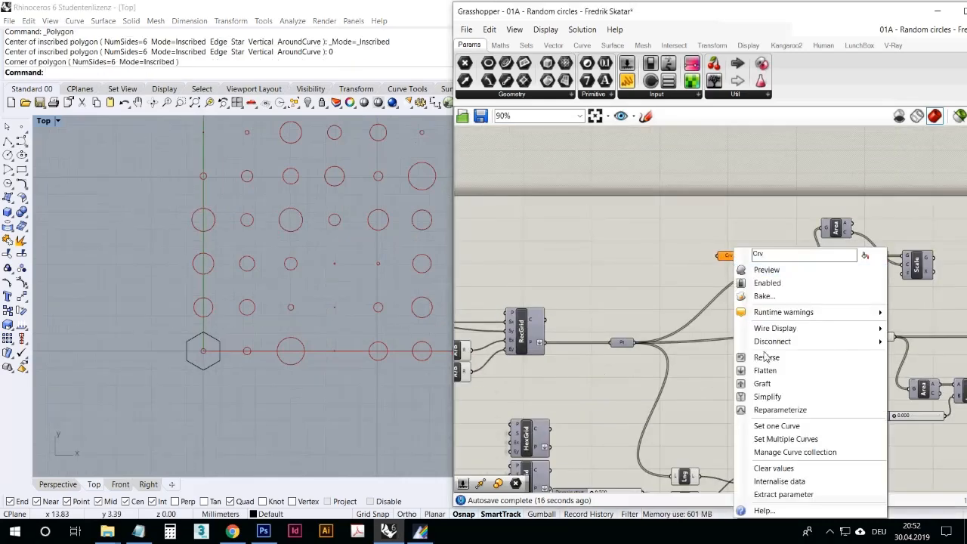
click(765, 426)
click(220, 344)
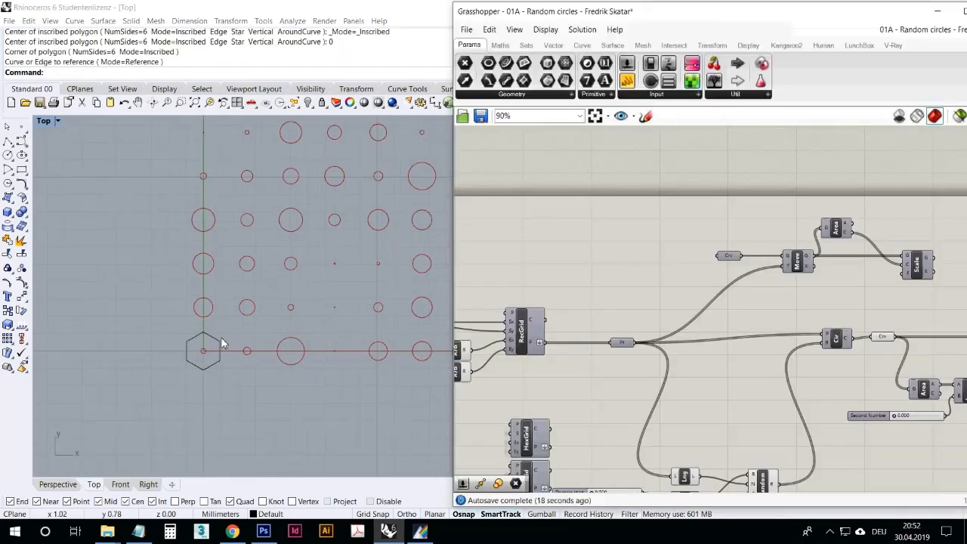
- Turn on the Scale component's preview and connect the Random output to its scale factor
right_drag(710, 278, 613, 279)
click(727, 227)
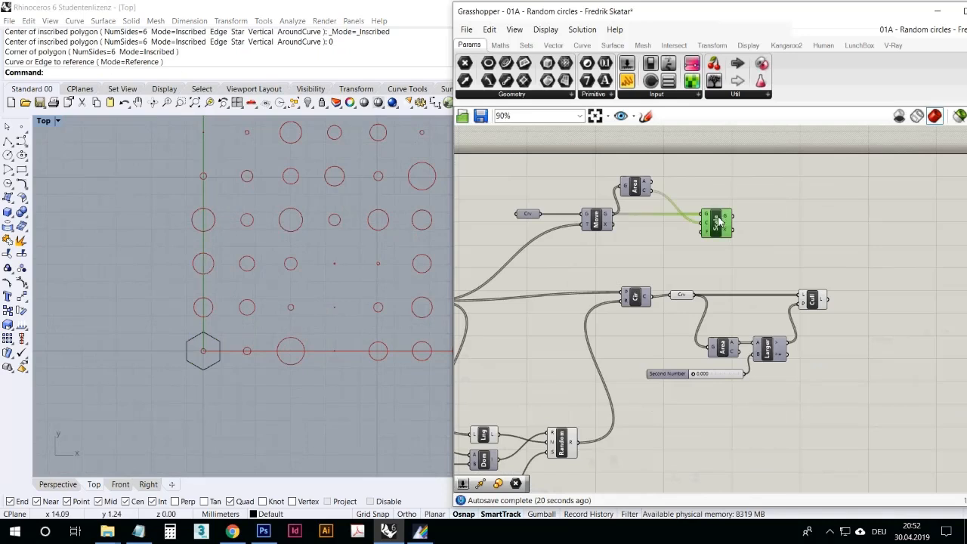
right_click(728, 228)
click(745, 239)
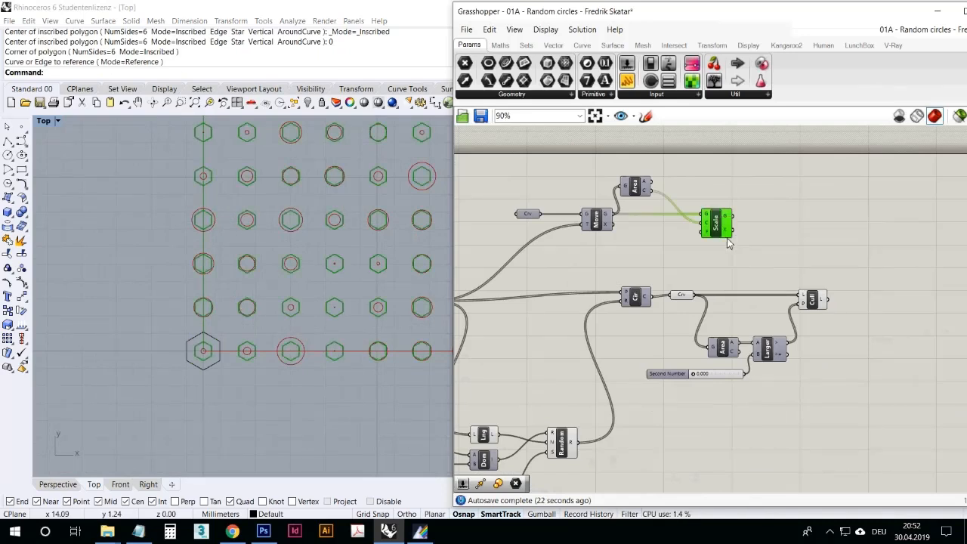
drag(578, 443, 705, 233)
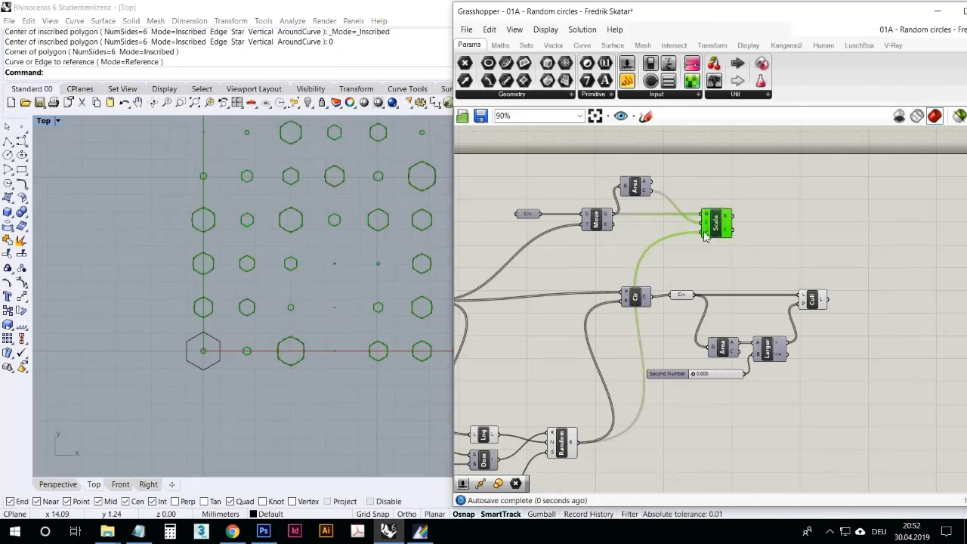
- Turn off the preview of the circle branch's Curve, Area, Larger and Cull components
click(716, 274)
drag(873, 364, 655, 271)
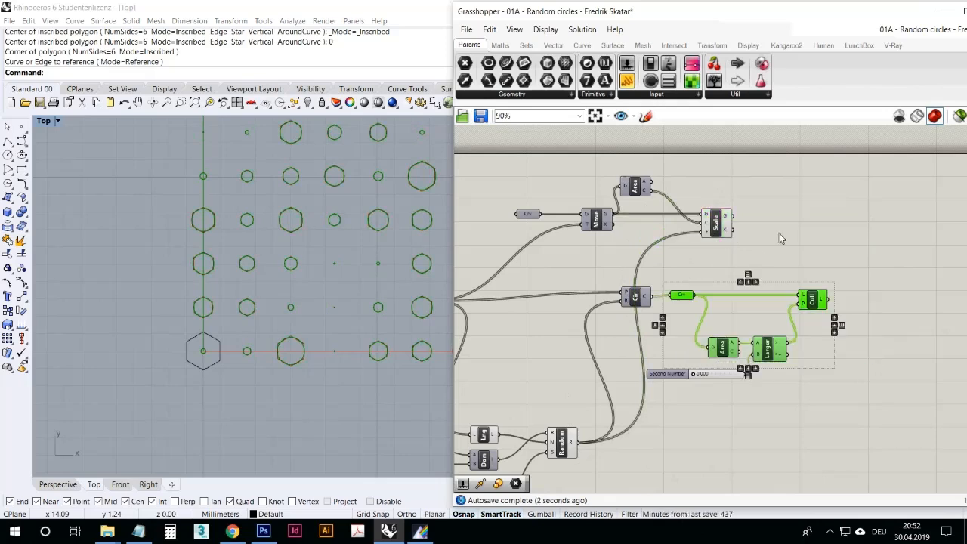
right_click(809, 251)
click(847, 268)
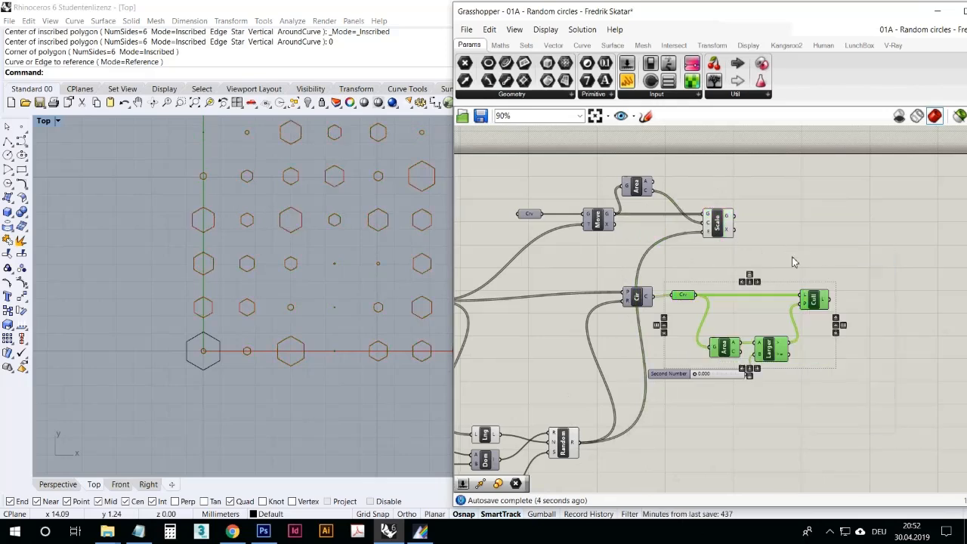
click(794, 261)
- Set the Seed slider to 39 to vary the random hexagon sizes
right_drag(330, 212, 227, 325)
scroll(227, 326, down, 6)
scroll(283, 179, up, 4)
right_drag(331, 201, 283, 280)
right_drag(489, 305, 667, 263)
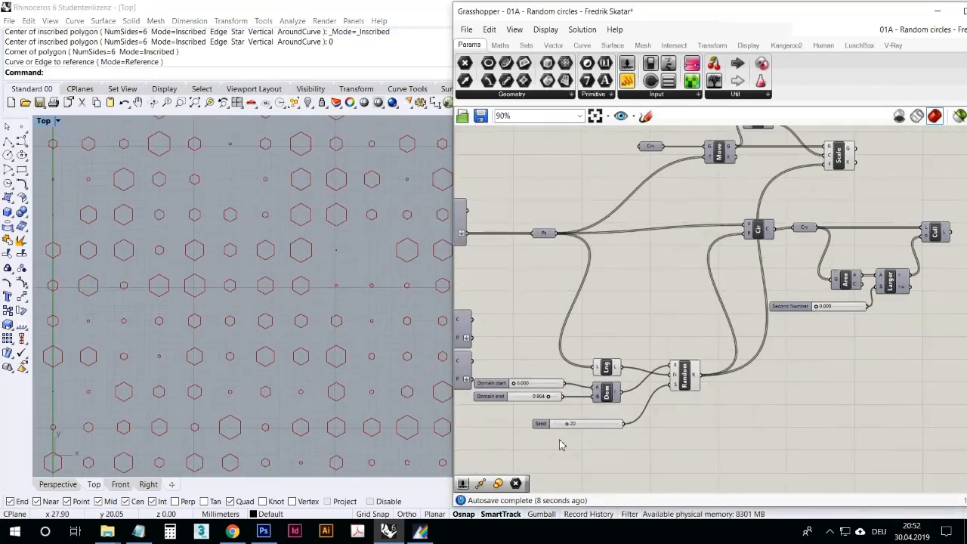
drag(572, 428, 590, 442)
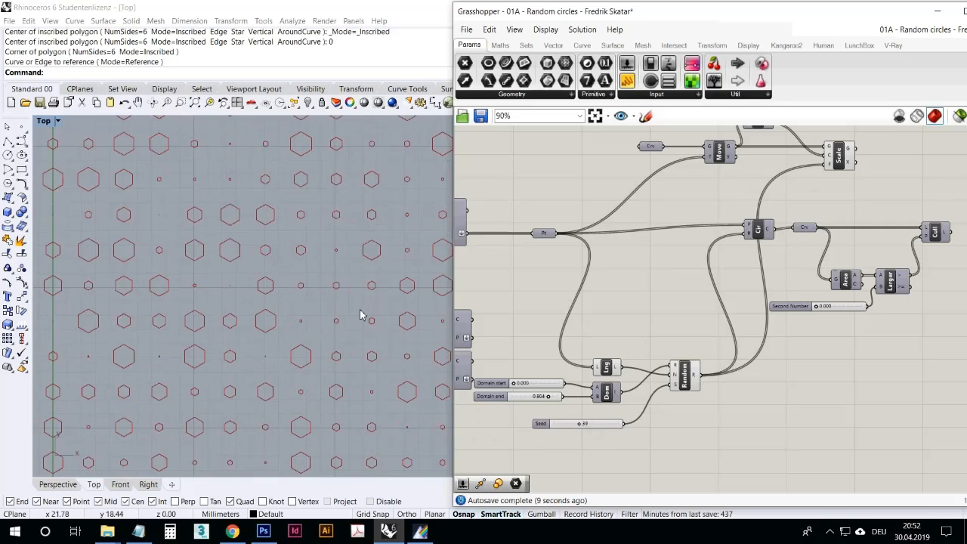
right_drag(360, 315, 341, 333)
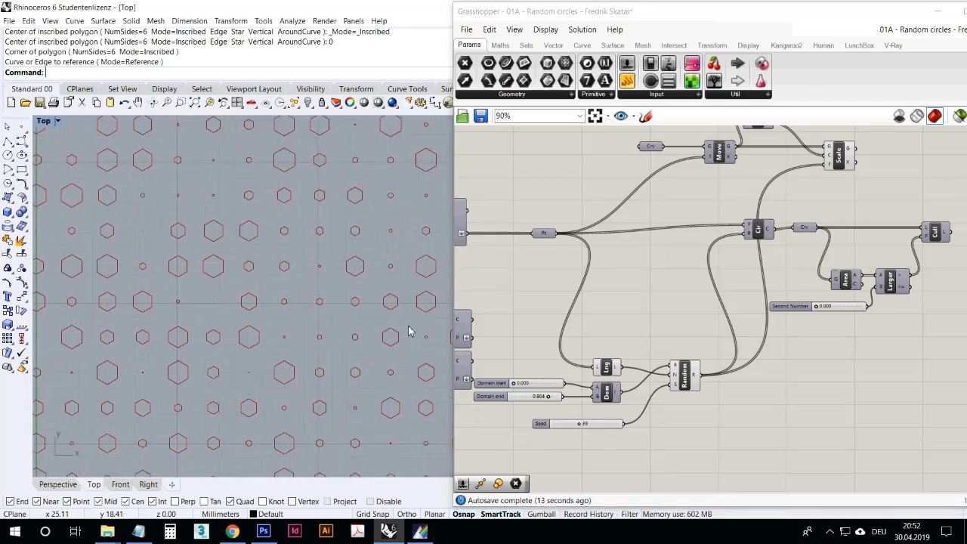
- Maximize the Grasshopper window
right_drag(505, 318, 568, 320)
drag(911, 13, 771, 22)
click(831, 16)
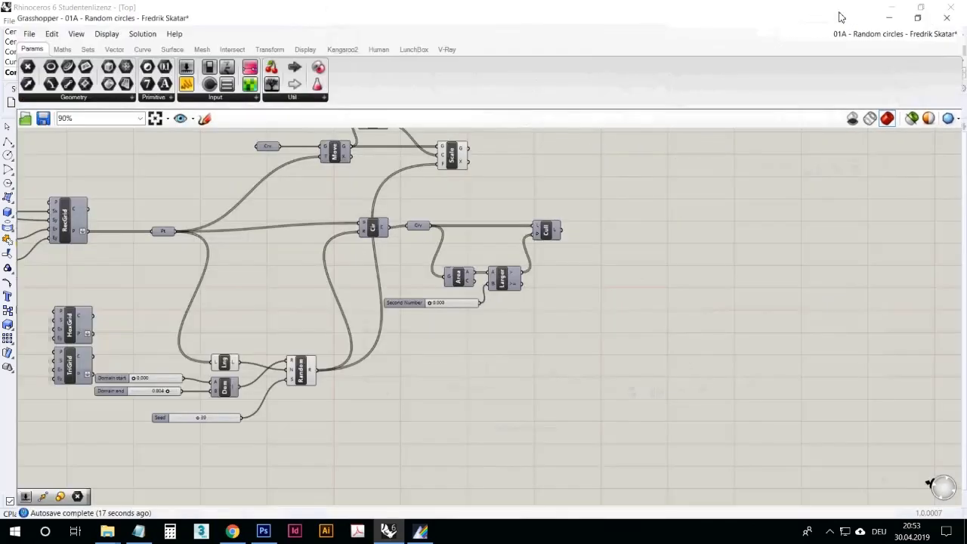
- Disconnect Random from the Scale factor and move the Move, Area and Scale components higher on the canvas
right_drag(570, 300, 746, 352)
scroll(746, 352, down, 2)
scroll(653, 281, up, 2)
click(629, 202)
right_drag(606, 239, 663, 197)
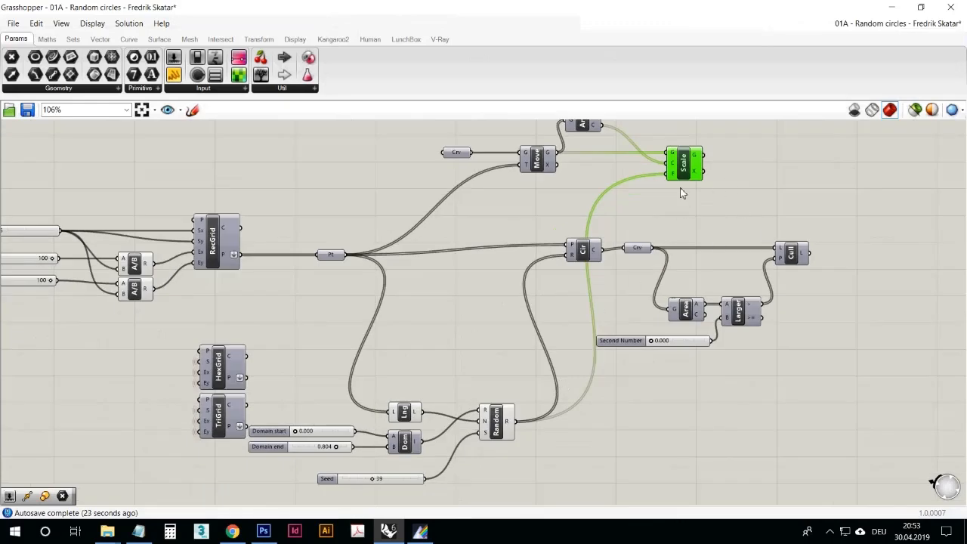
ctrl+drag(668, 175, 514, 420)
right_drag(603, 320, 617, 355)
drag(743, 237, 545, 136)
right_drag(521, 260, 613, 193)
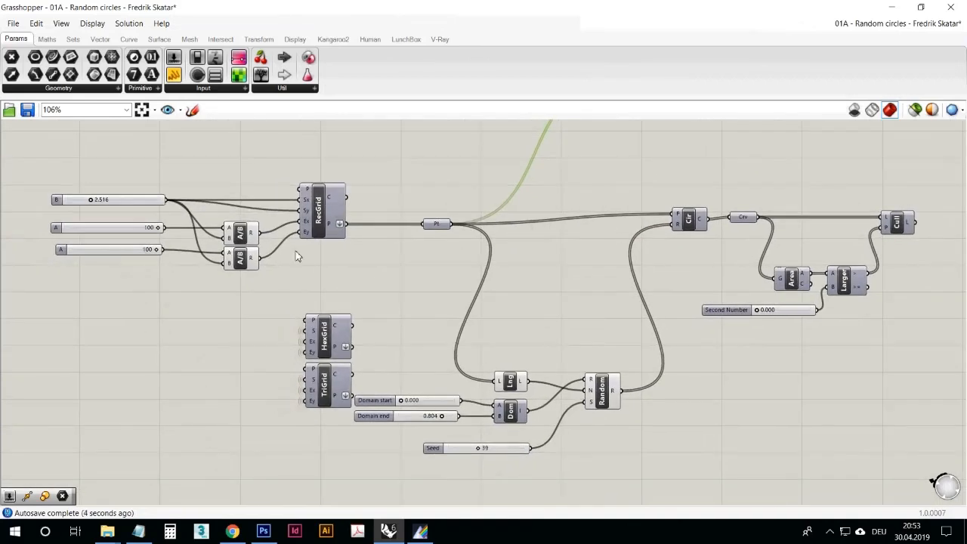
- Realign the two A/B division components that feed the rectangular grid's extents, together with the upper 100 slider
click(330, 205)
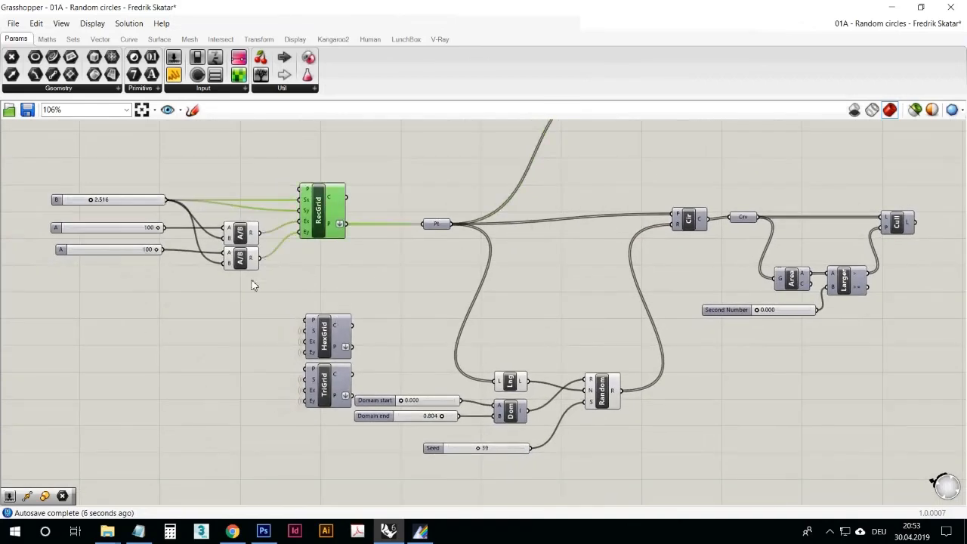
drag(249, 285, 123, 233)
click(201, 324)
drag(240, 237, 241, 231)
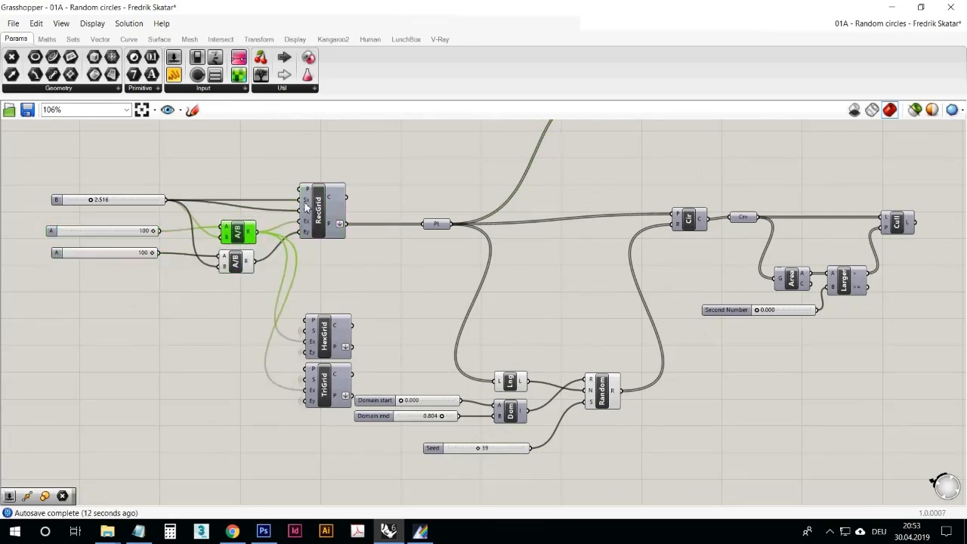
drag(248, 274, 251, 272)
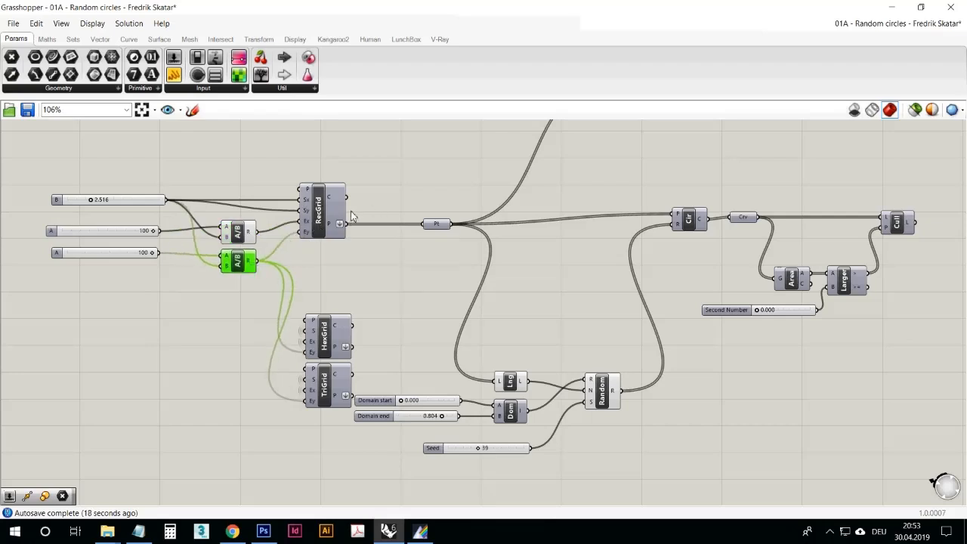
click(410, 301)
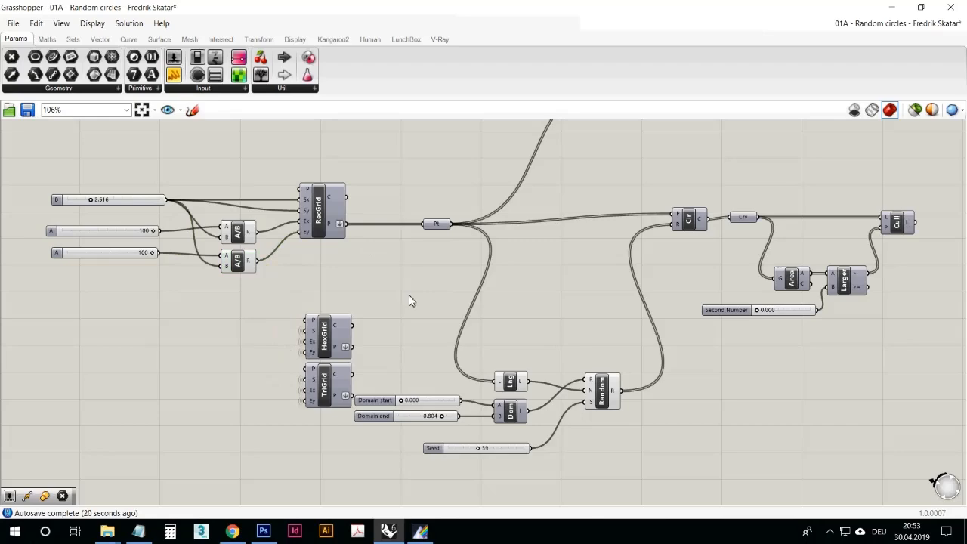
- Nudge the list length (Lng) and Random components to adjust their positions on the canvas
right_drag(410, 301, 337, 324)
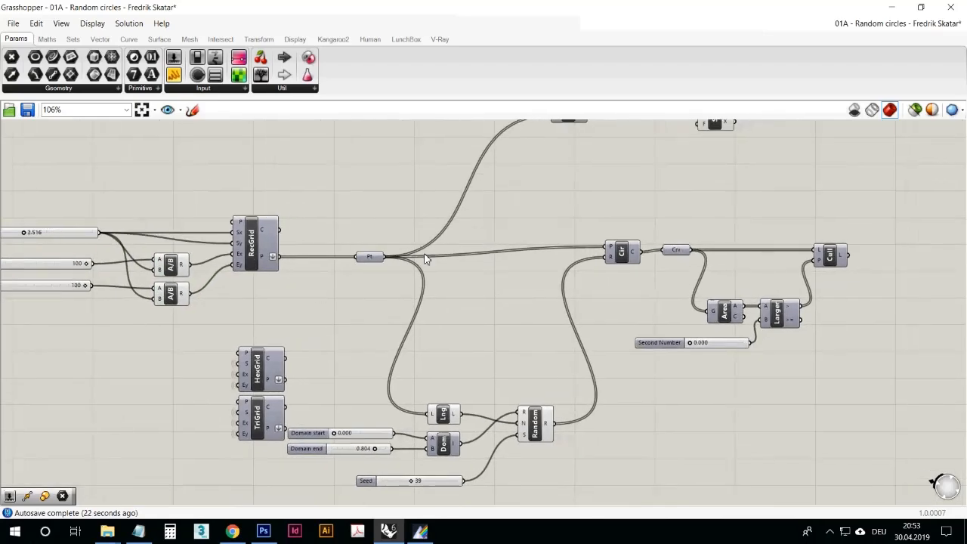
right_drag(414, 277, 390, 233)
mouse_move(418, 370)
mouse_down()
mouse_move(416, 327)
mouse_move(421, 367)
mouse_up()
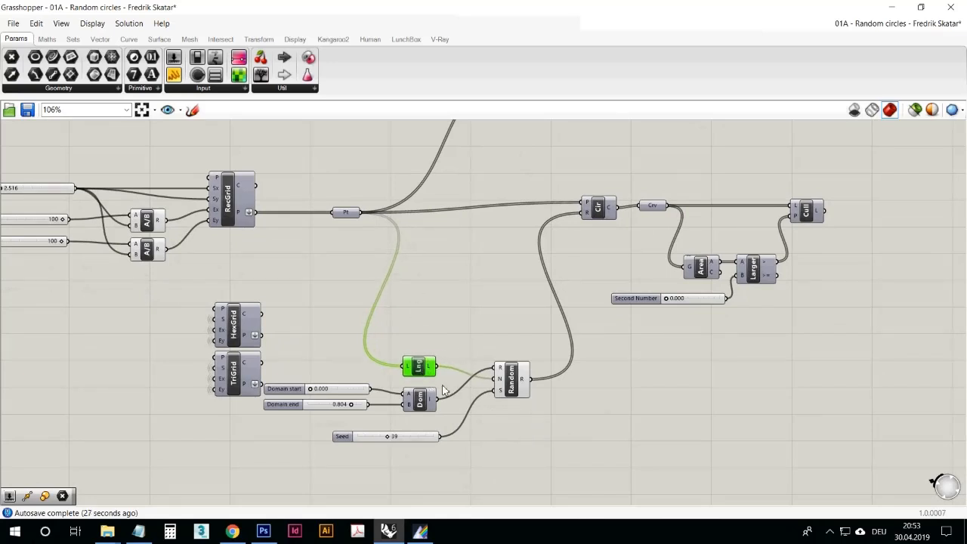
drag(510, 384, 503, 384)
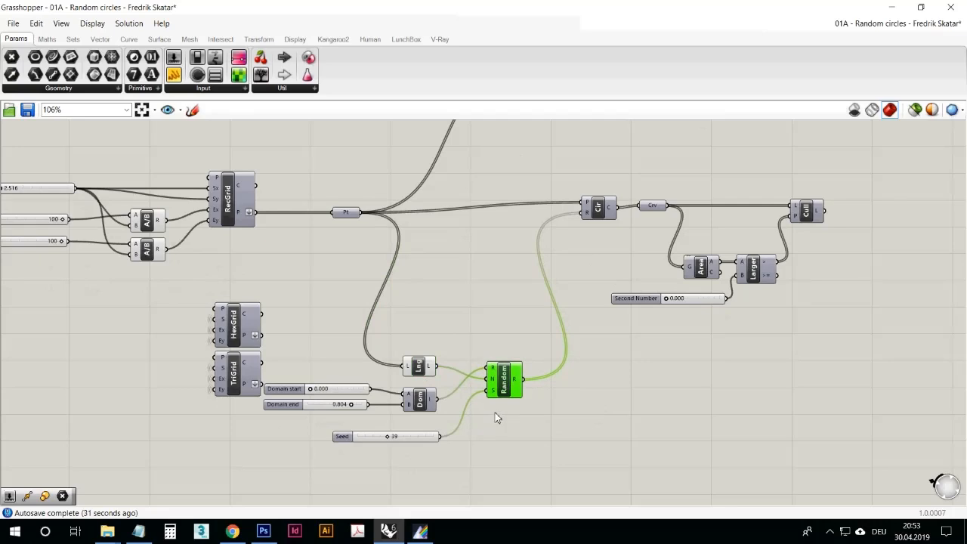
scroll(486, 412, up, 1)
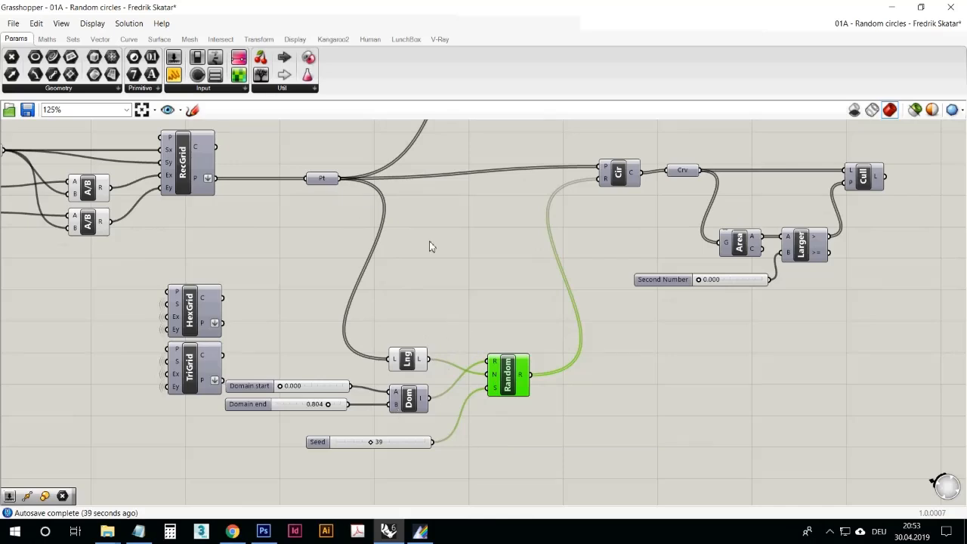
mouse_move(327, 187)
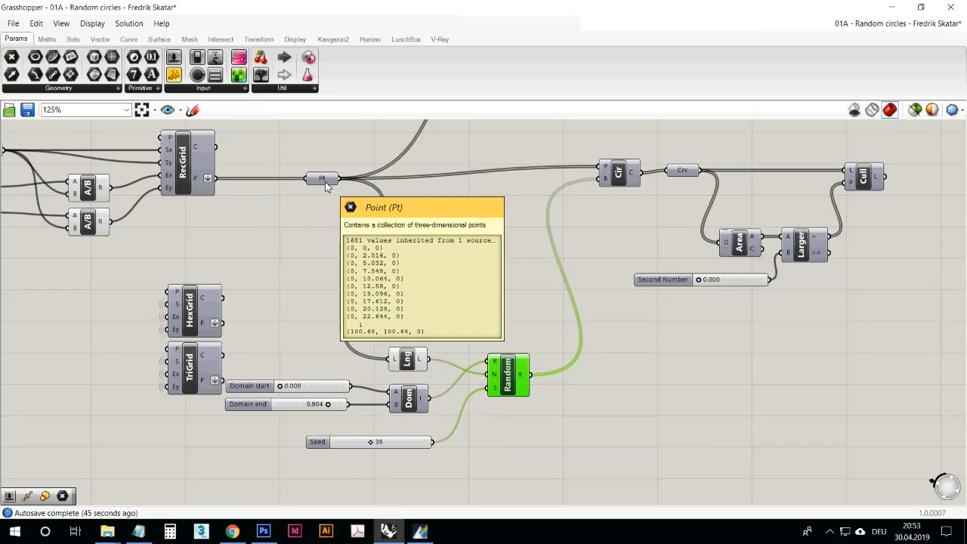
- Shift the Cull component slightly farther from the Larger comparison on the canvas
right_drag(327, 187, 352, 227)
right_drag(148, 192, 199, 184)
right_drag(605, 254, 469, 240)
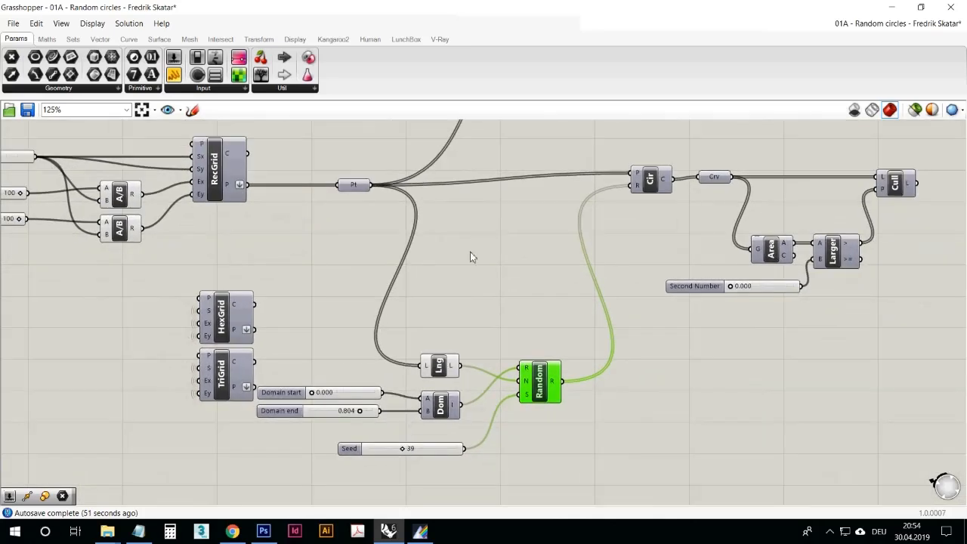
click(645, 189)
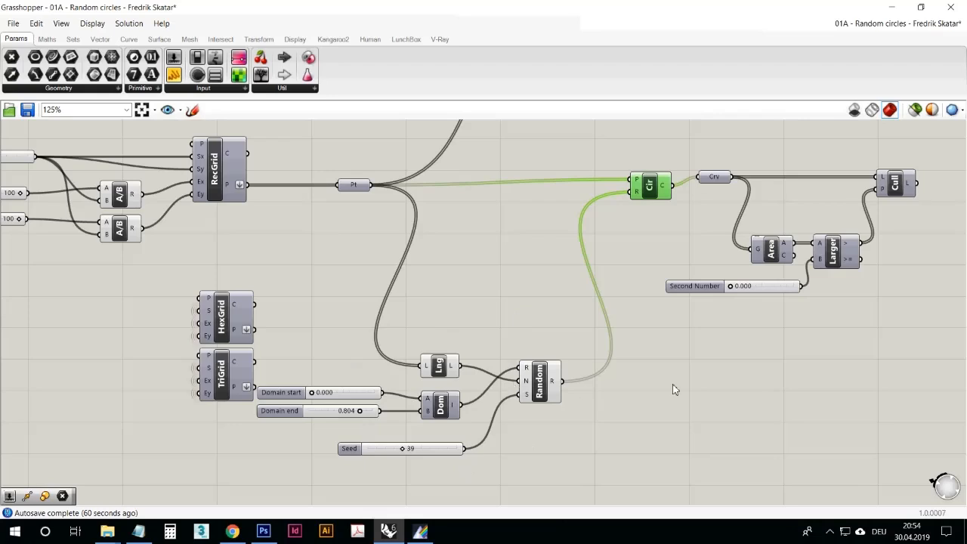
right_drag(696, 398, 585, 419)
click(806, 218)
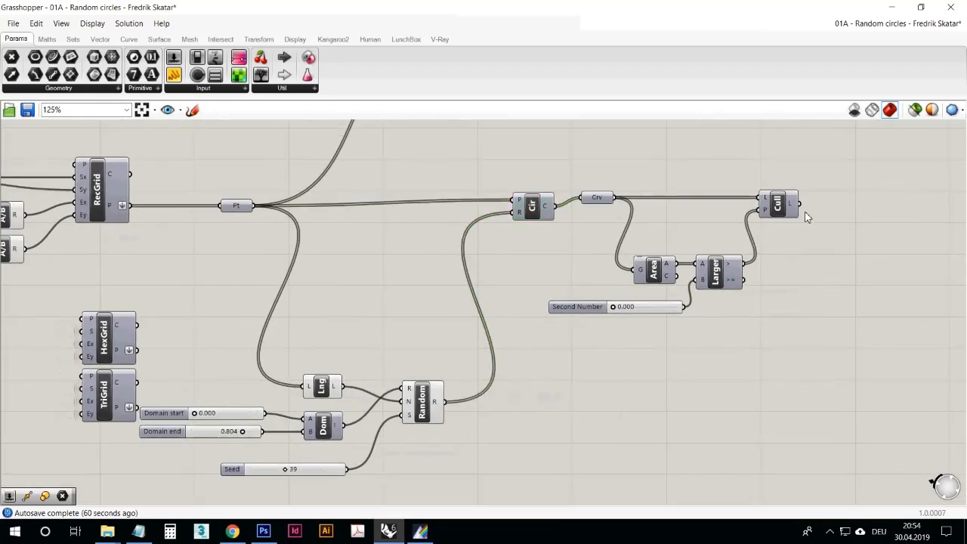
drag(787, 216, 794, 210)
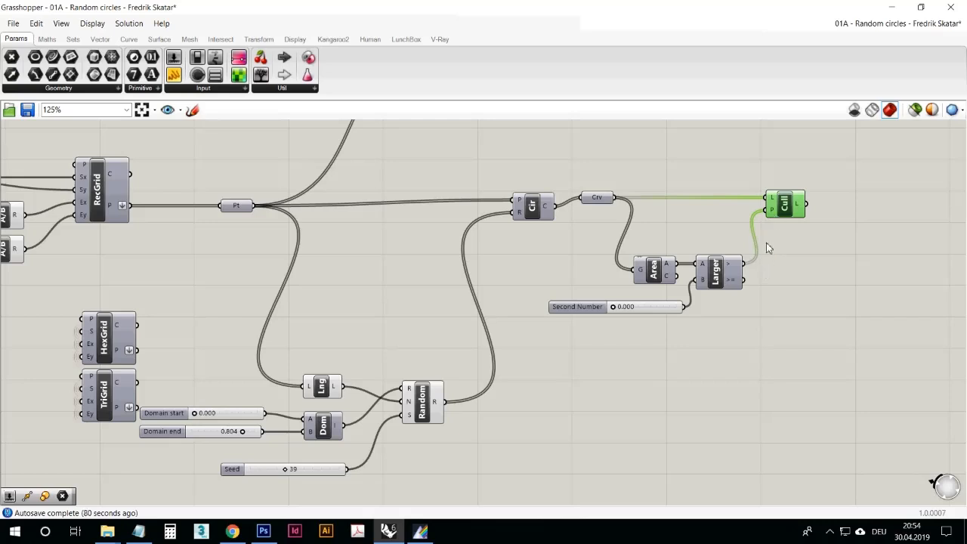
drag(786, 208, 795, 216)
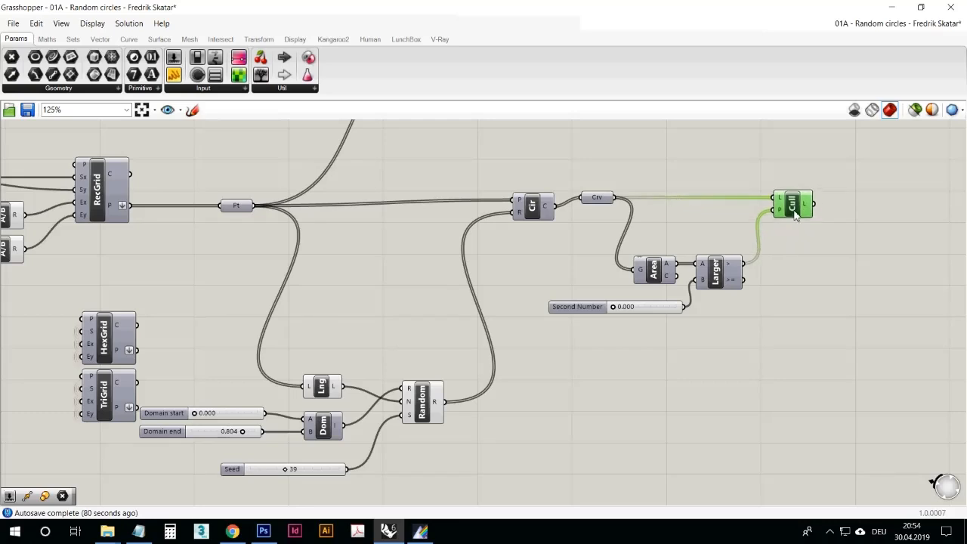
- Rearrange the Crv, Move, Area and Scale components above the circle branch, and nudge the Pt parameter closer to RecGrid
right_drag(614, 224, 676, 365)
drag(741, 247, 413, 137)
drag(595, 129, 662, 216)
click(535, 219)
drag(504, 255, 491, 236)
drag(287, 357, 270, 357)
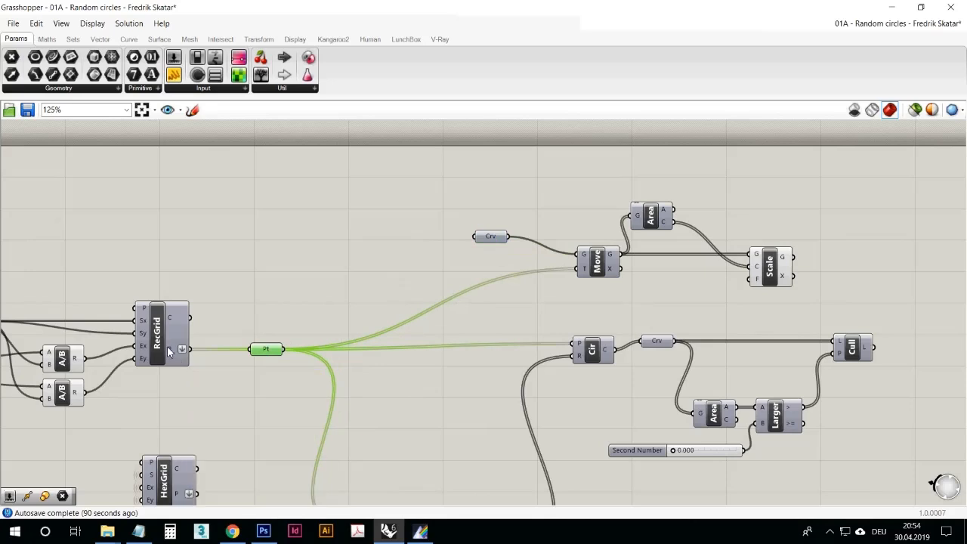
drag(652, 220, 668, 220)
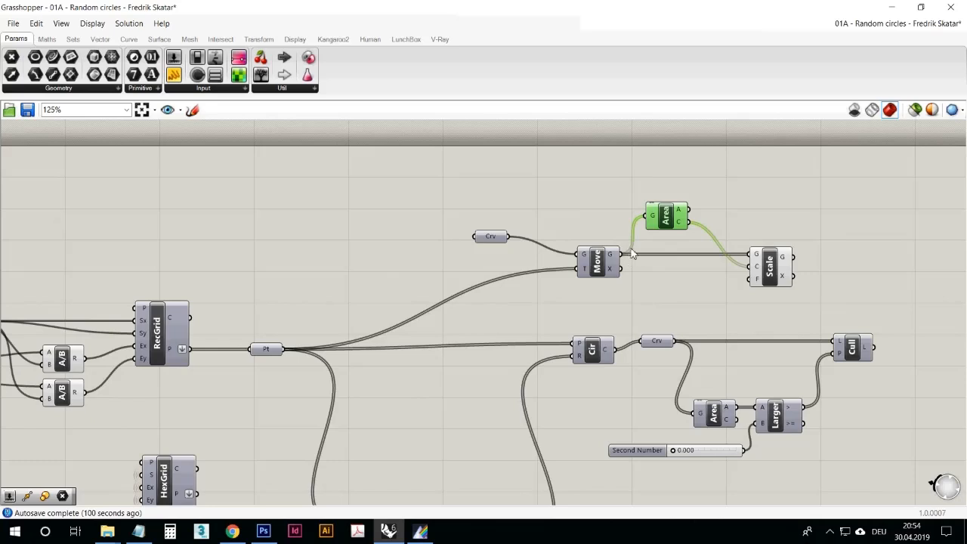
- Restore the Grasshopper window to its smaller size beside the Rhino Top viewport
mouse_move(614, 256)
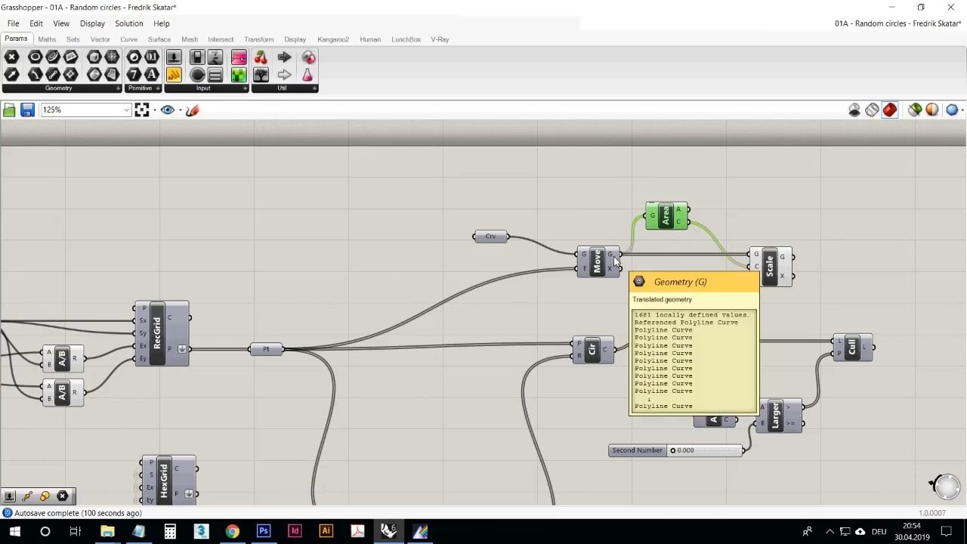
click(769, 266)
click(921, 7)
right_drag(473, 244, 532, 245)
scroll(530, 244, down, 1)
right_drag(142, 287, 145, 272)
scroll(145, 272, down, 12)
- Connect the Random output to the Scale component's factor input
right_drag(225, 273, 150, 335)
right_drag(689, 250, 518, 224)
right_drag(262, 258, 255, 286)
drag(622, 433, 807, 242)
right_drag(558, 251, 617, 239)
right_drag(147, 264, 191, 308)
scroll(226, 248, down, 4)
scroll(225, 250, up, 3)
- Feed the Pt parameter from HexGrid instead of RecGrid, and set the random domain to 0.133 start and 1.000 end
right_drag(356, 322, 483, 355)
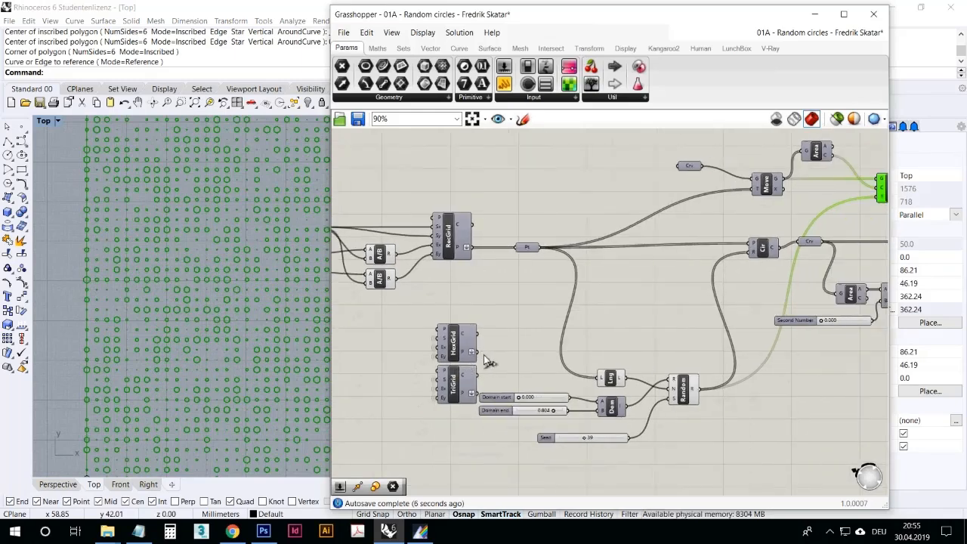
drag(457, 344, 517, 248)
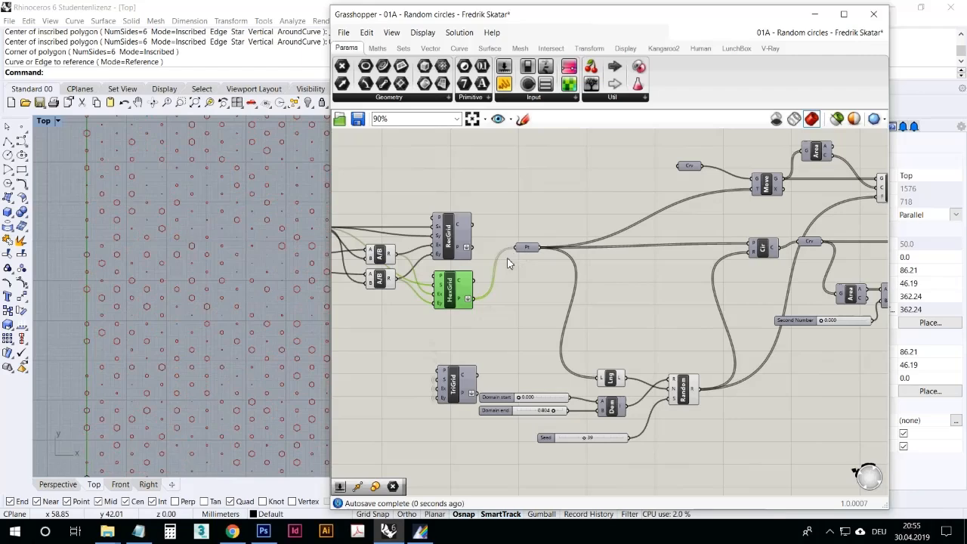
scroll(158, 259, down, 2)
scroll(171, 267, down, 2)
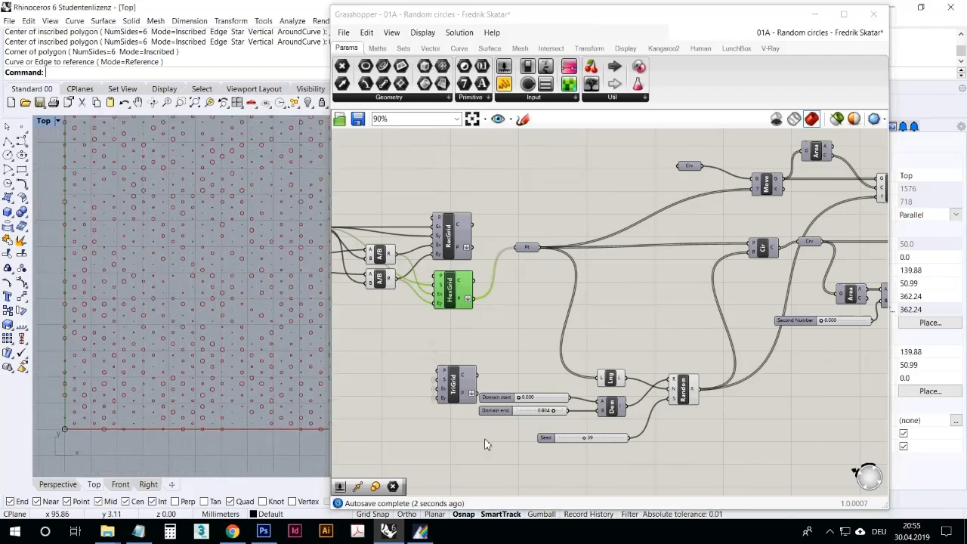
drag(561, 415, 593, 423)
mouse_move(520, 400)
mouse_down()
mouse_move(541, 406)
mouse_move(529, 416)
mouse_up()
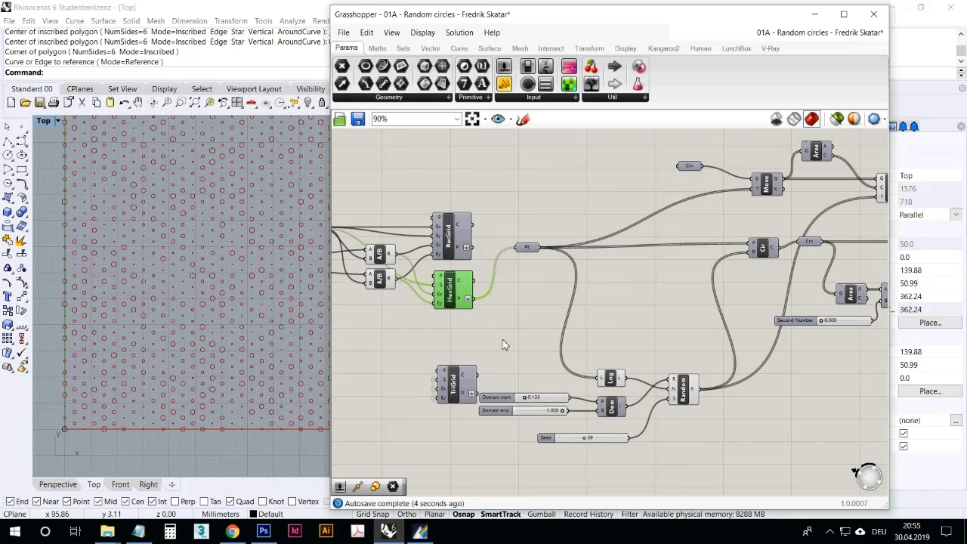
- Feed the Pt parameter from TriGrid placed below HexGrid, and set the random domain end to 0.679
drag(458, 382, 518, 256)
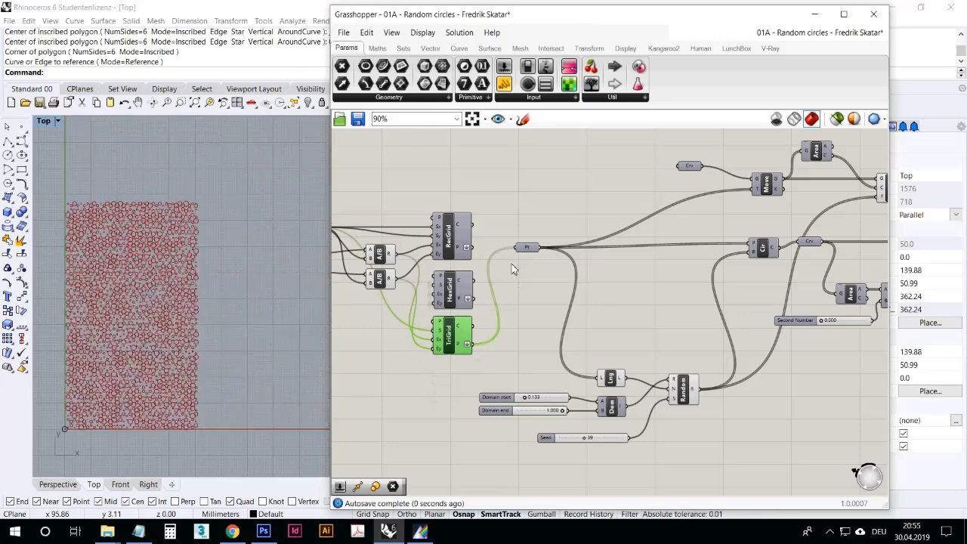
scroll(202, 331, up, 8)
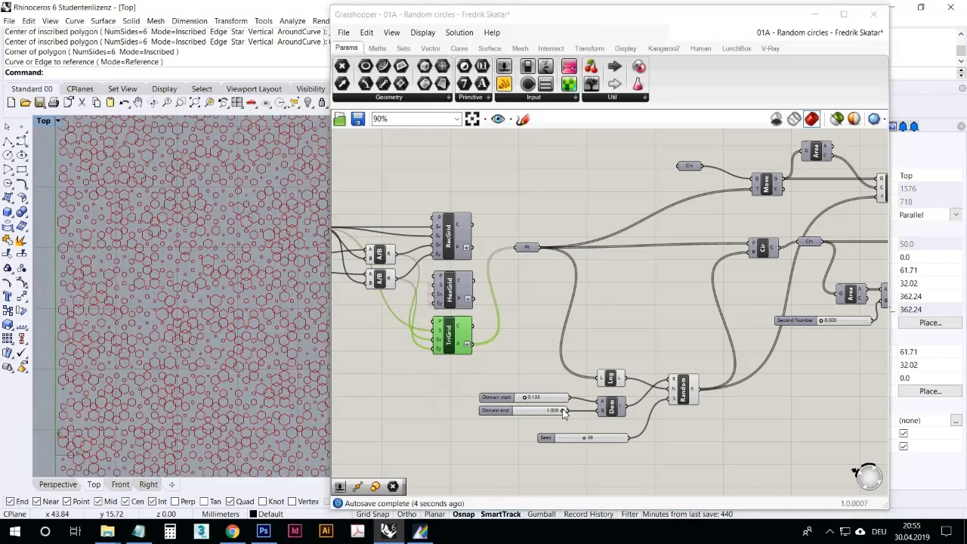
drag(570, 421, 554, 421)
scroll(195, 345, down, 8)
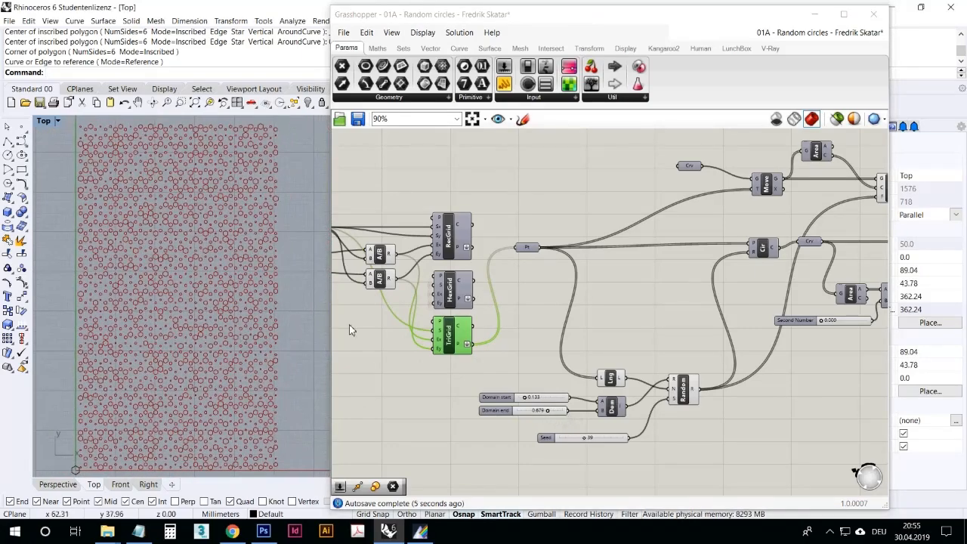
- Try 78 on the upper grid extent slider, return it to 100, and set the lower extent slider to 58
right_drag(350, 329, 499, 334)
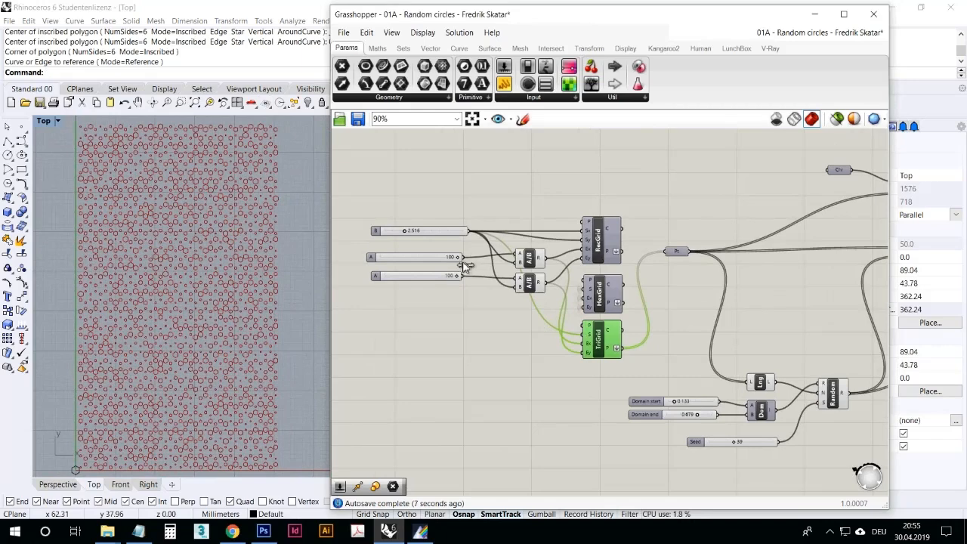
drag(460, 260, 451, 262)
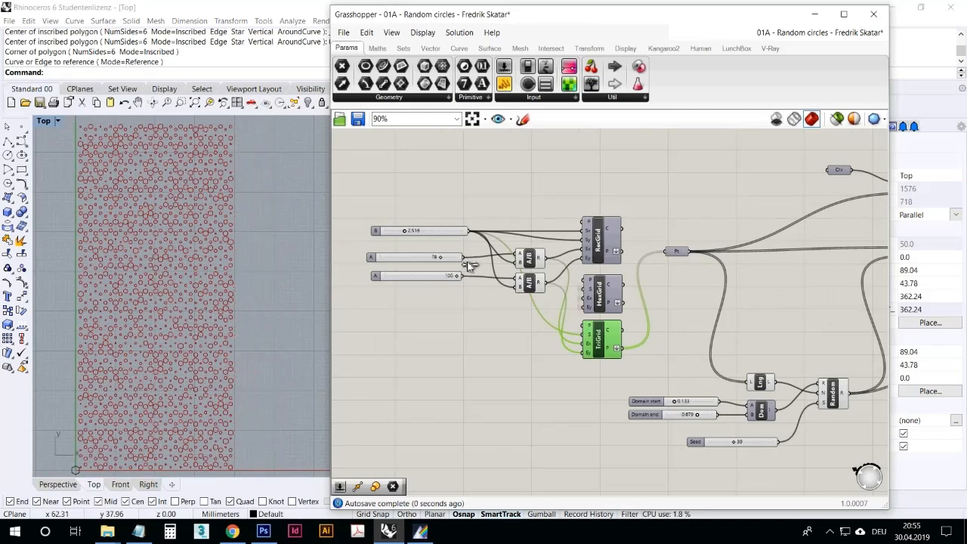
drag(459, 280, 423, 291)
right_drag(124, 396, 147, 334)
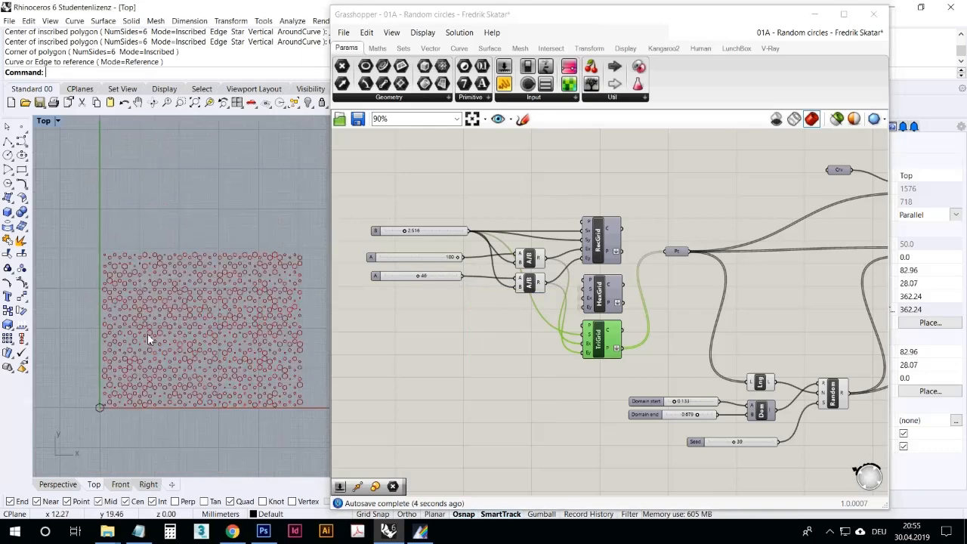
drag(422, 280, 433, 281)
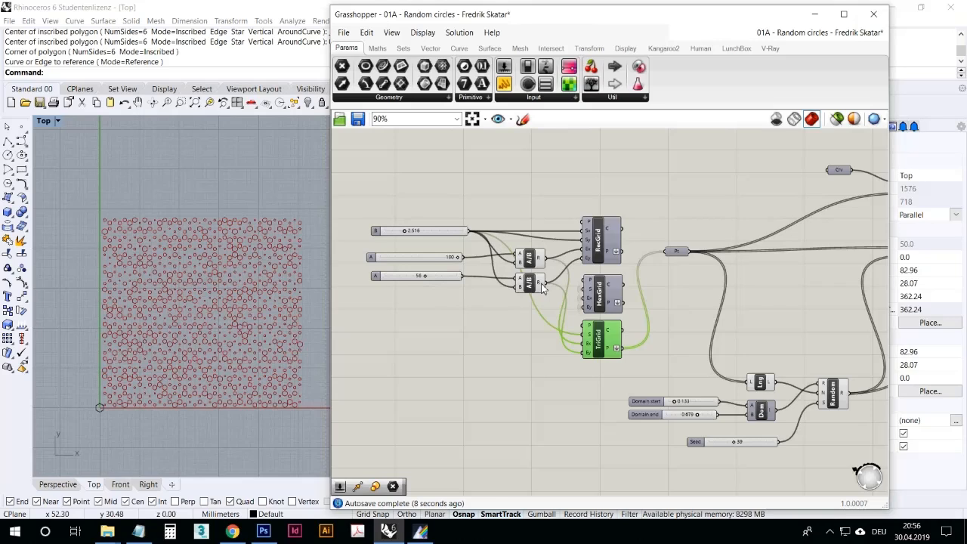
- Create a new empty Grasshopper document
click(507, 330)
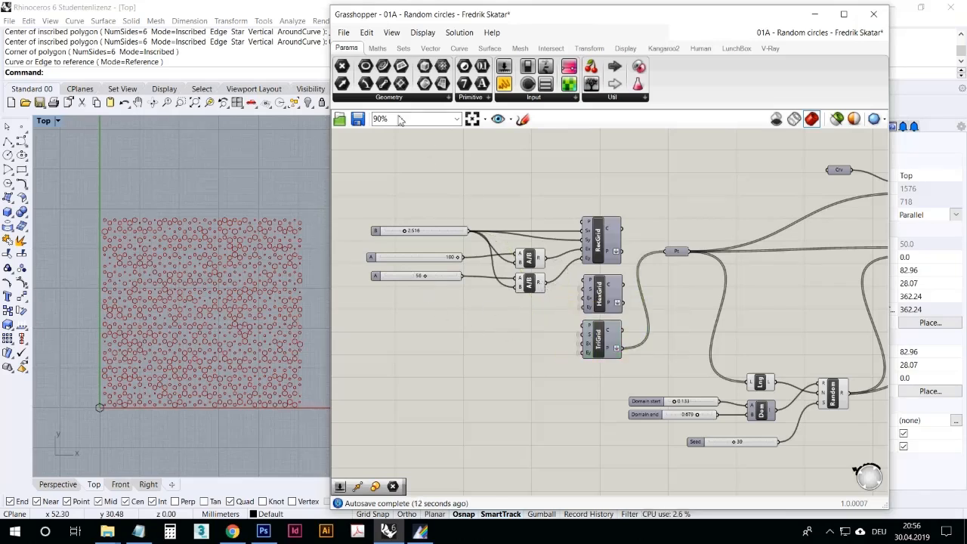
click(343, 33)
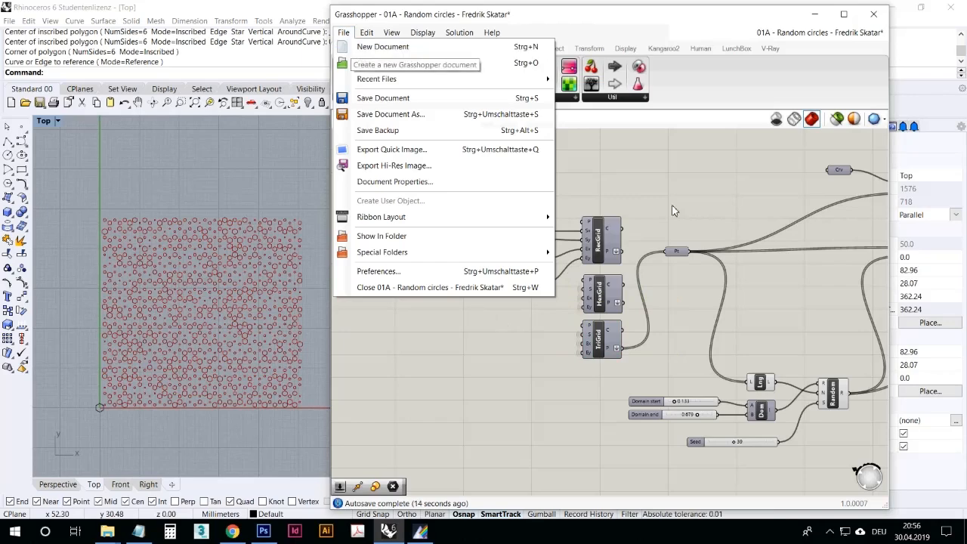
click(691, 212)
scroll(691, 213, down, 2)
right_drag(689, 208, 576, 240)
scroll(593, 212, up, 2)
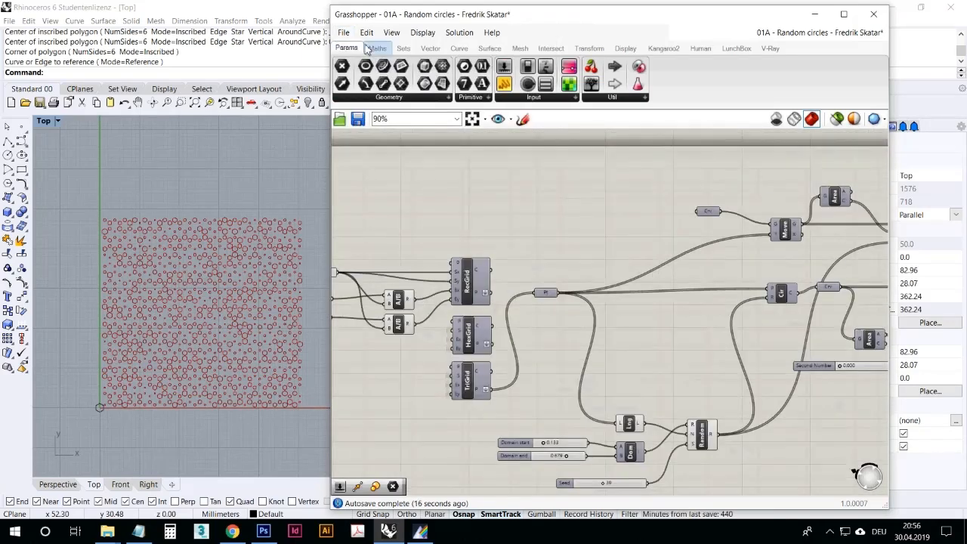
click(343, 32)
click(357, 45)
- Delete the reference hexagon curve from the Rhino Top viewport
click(191, 278)
right_drag(152, 418, 177, 332)
drag(177, 333, 90, 273)
key(Delete)
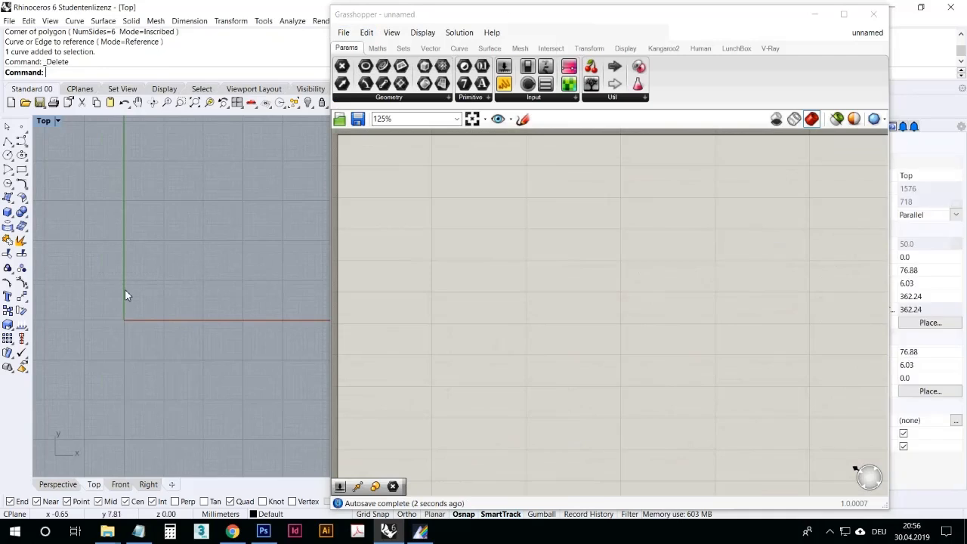
right_drag(186, 350, 166, 458)
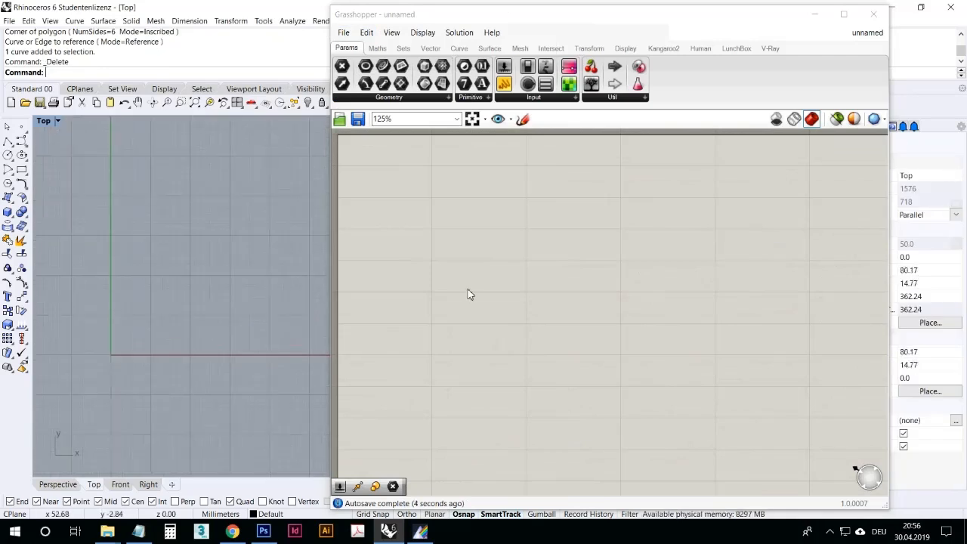
right_drag(469, 294, 496, 298)
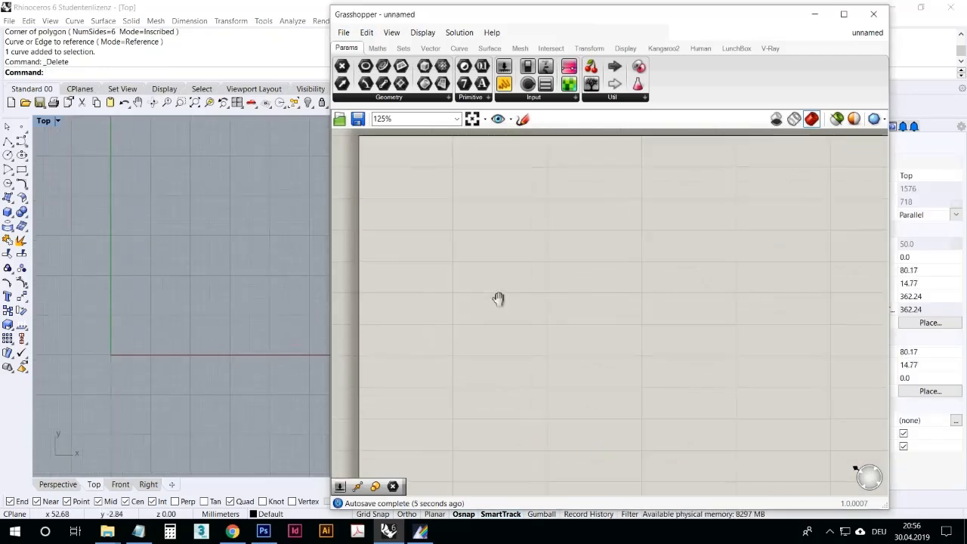
click(830, 535)
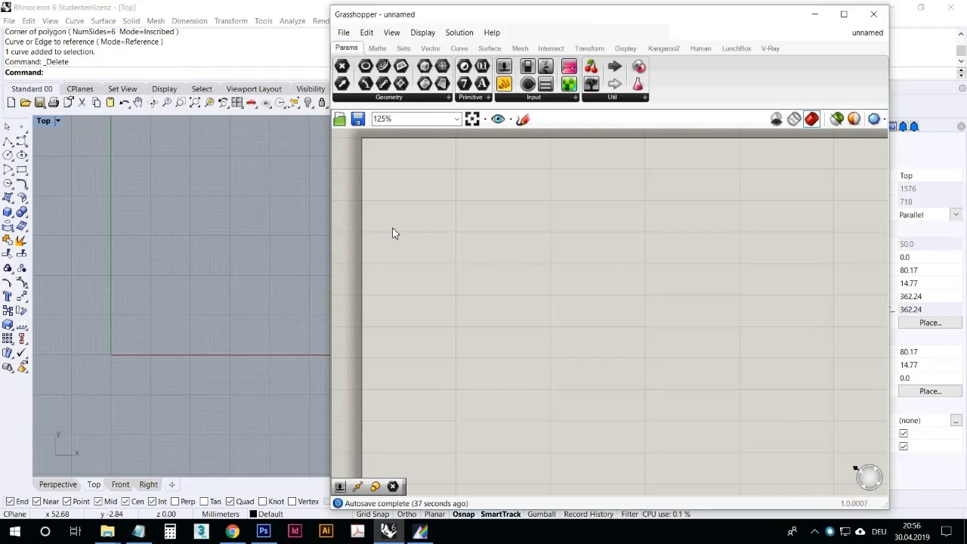
- Place Square, Hexagonal and Triangular grid components one below another on the canvas
click(429, 50)
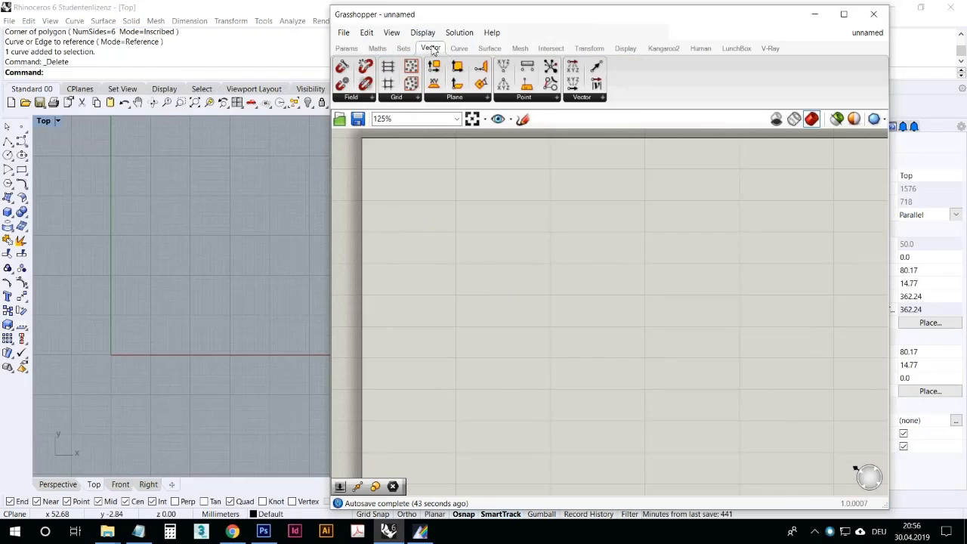
click(399, 99)
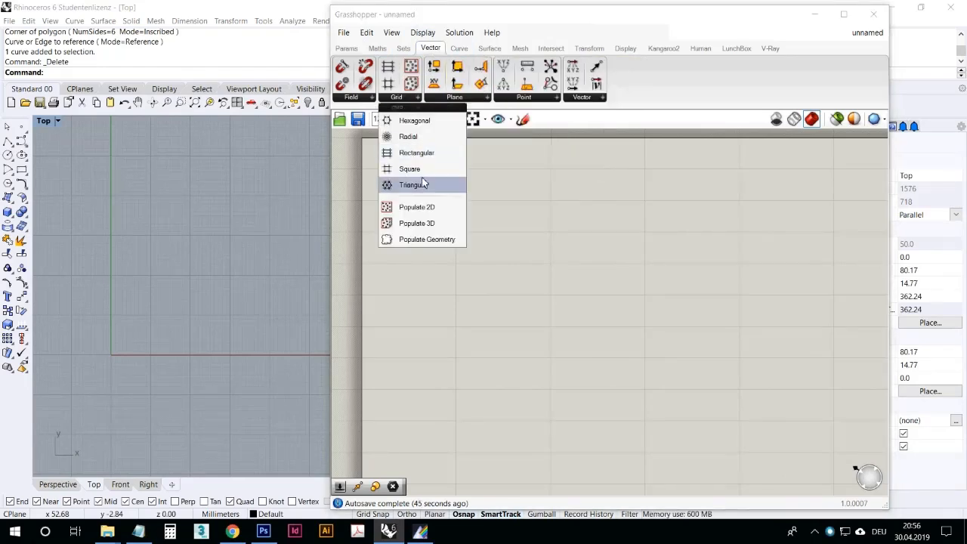
drag(423, 179, 524, 250)
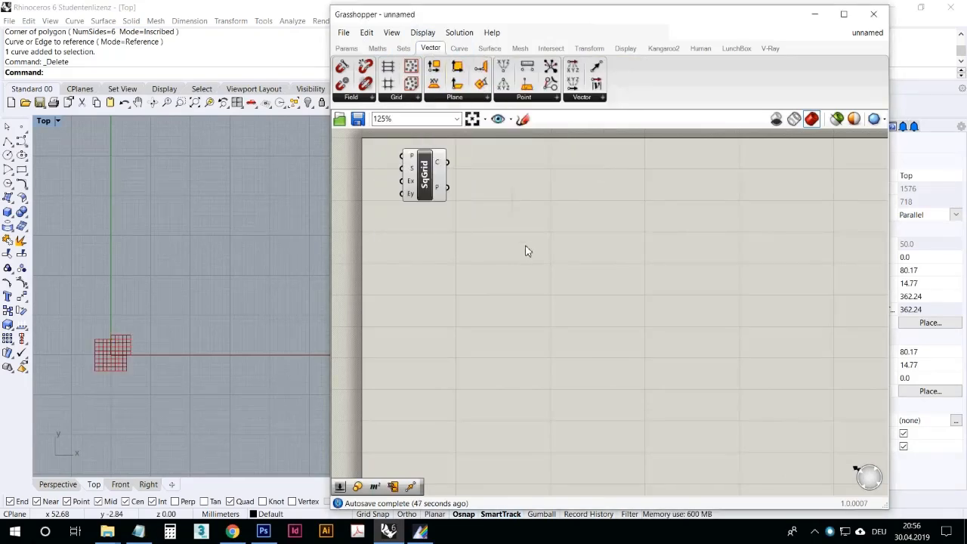
click(402, 99)
drag(406, 125, 499, 319)
click(400, 99)
drag(414, 185, 489, 369)
drag(487, 325, 492, 318)
drag(490, 365, 497, 370)
- Examine the previews of the square, hexagonal and triangular grids in the Top viewport, and the components' inputs and outputs
scroll(159, 303, up, 10)
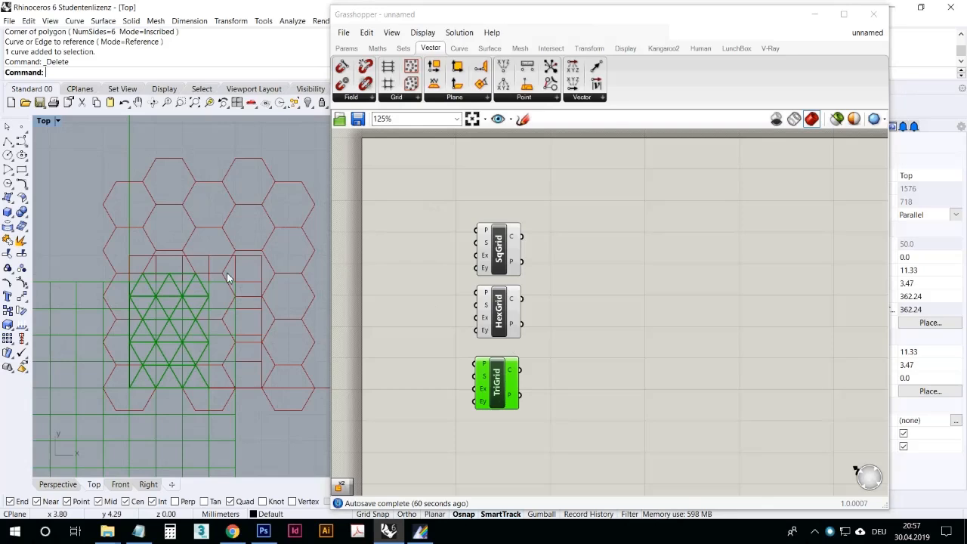
scroll(241, 201, down, 4)
right_drag(220, 289, 187, 343)
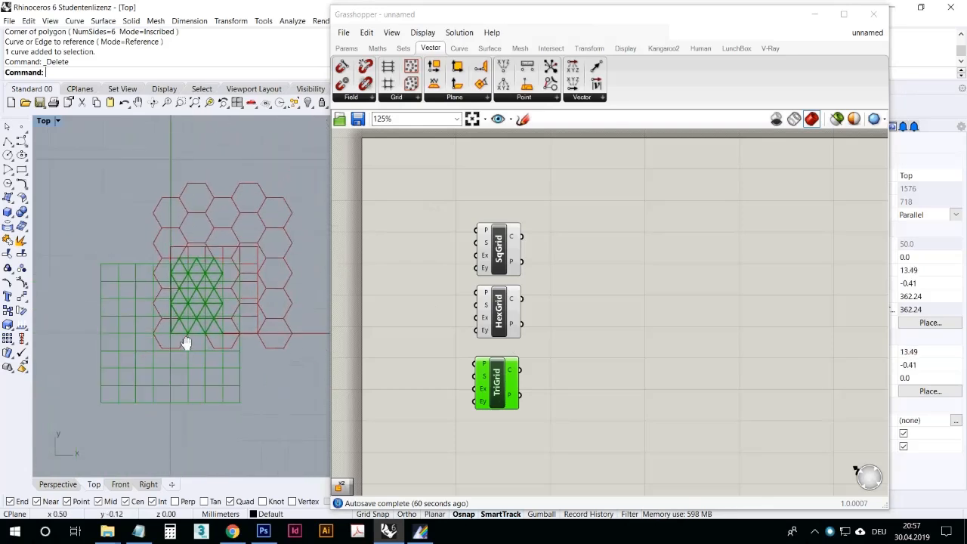
scroll(483, 230, up, 3)
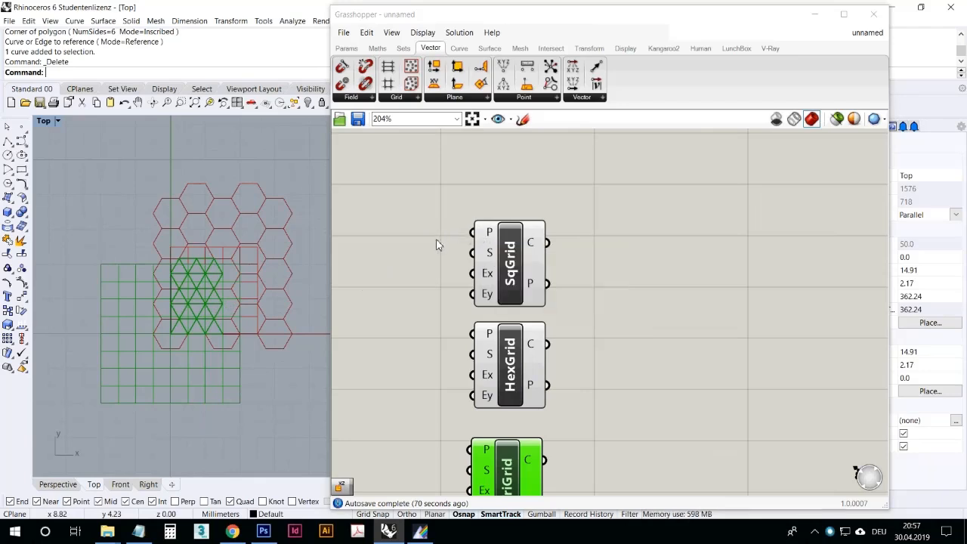
click(413, 254)
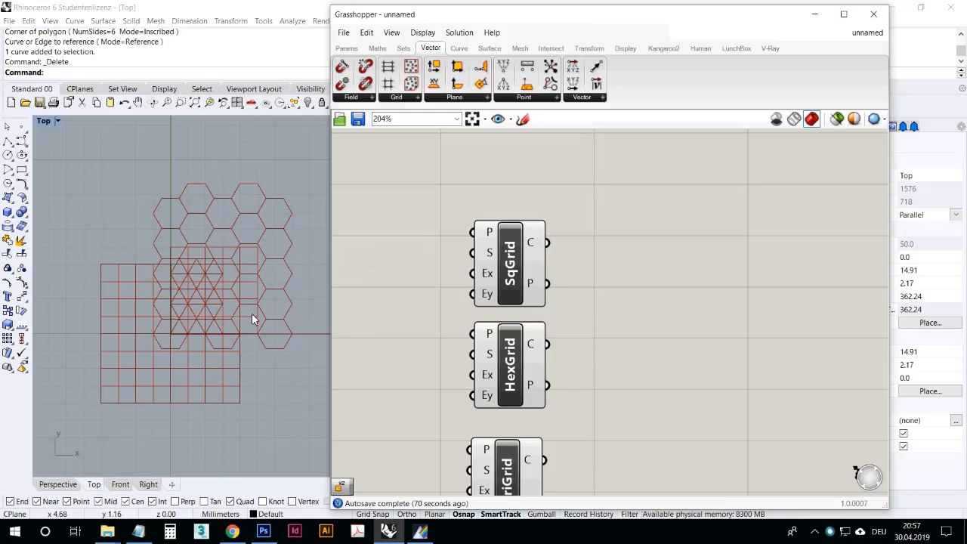
right_drag(399, 312, 393, 308)
scroll(394, 308, down, 2)
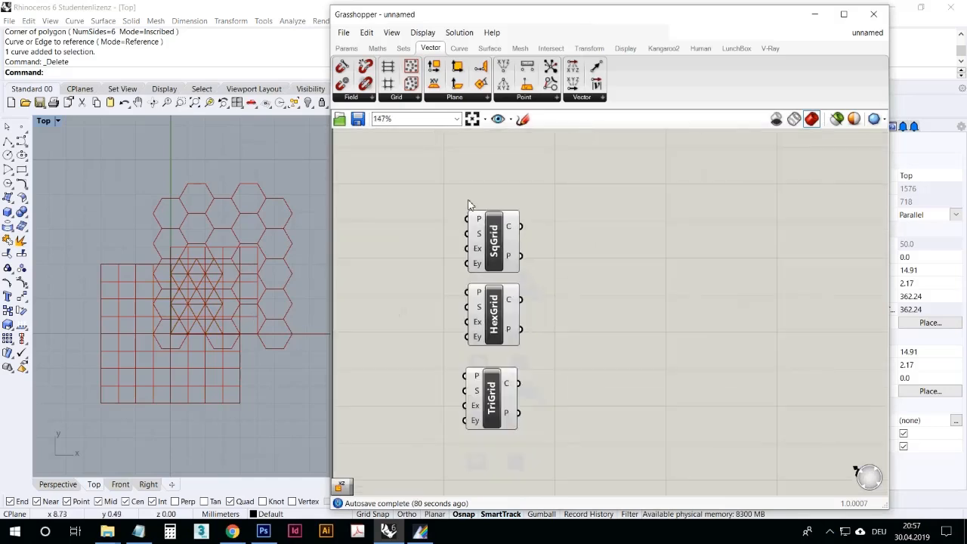
mouse_move(582, 438)
mouse_down()
mouse_move(465, 312)
mouse_move(597, 377)
mouse_up()
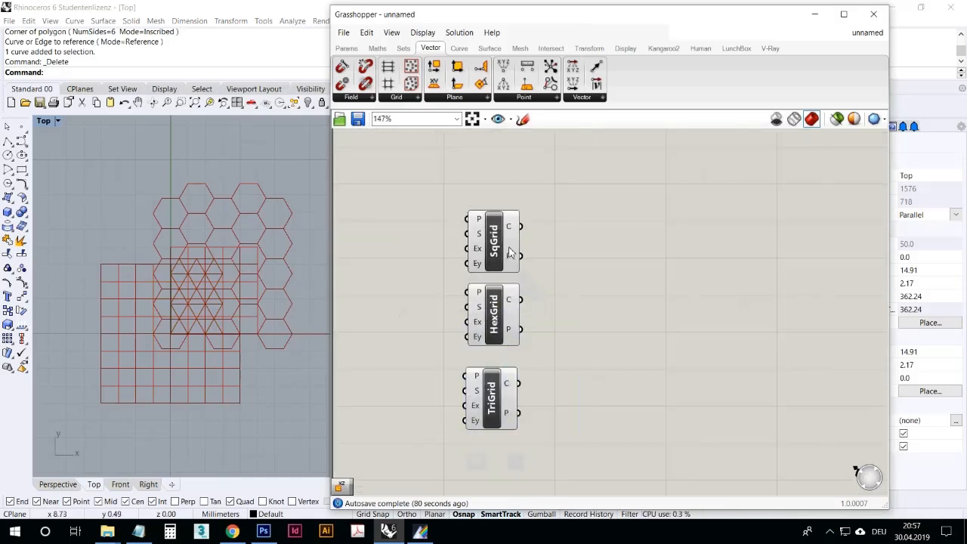
- Turn off the preview of the hexagonal and triangular grid components
mouse_move(574, 434)
mouse_down()
mouse_move(514, 368)
mouse_move(549, 386)
mouse_move(406, 299)
mouse_up()
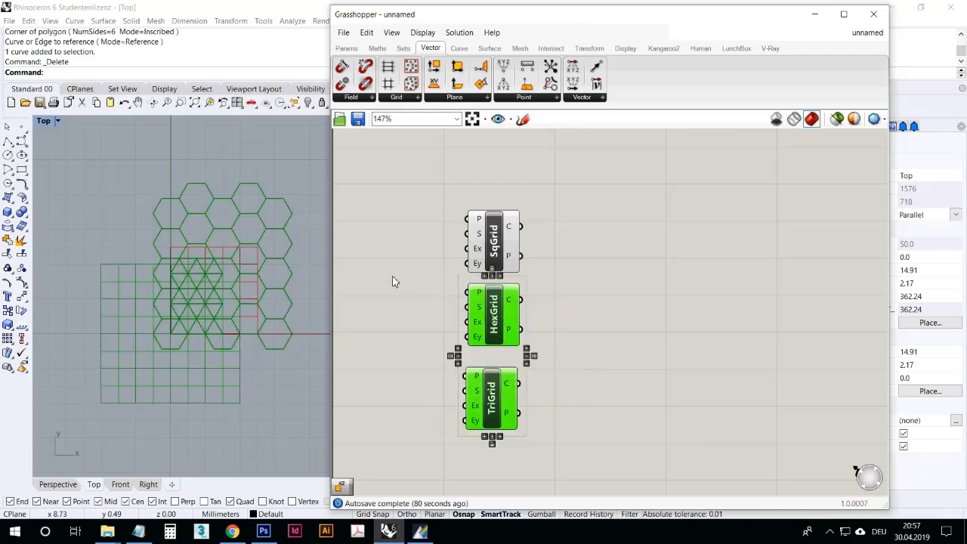
right_click(393, 277)
click(410, 293)
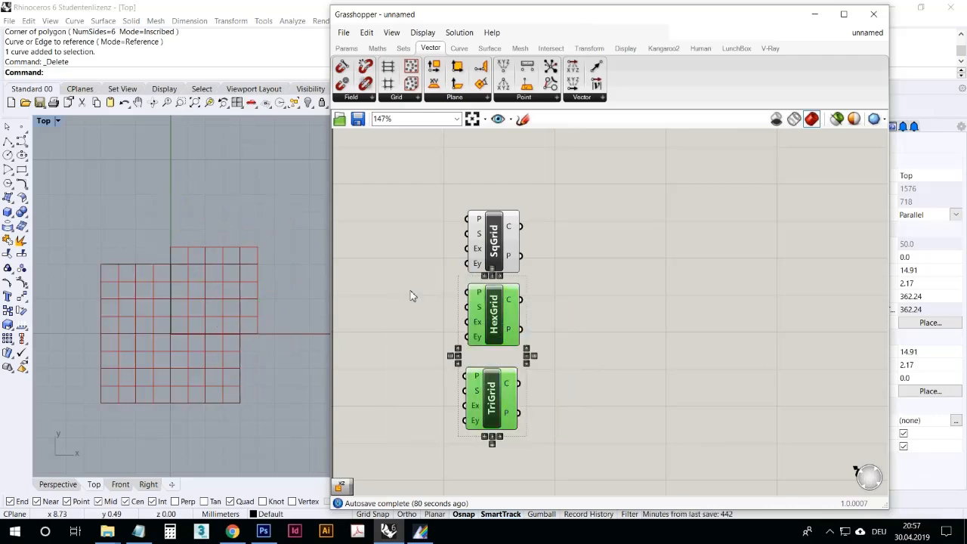
click(412, 295)
- Space the square grid component apart from the hexagonal and triangular grids and inspect its Size and Extent inputs
right_drag(431, 323, 501, 344)
drag(561, 276, 584, 266)
drag(645, 442, 617, 363)
click(546, 295)
drag(602, 258, 610, 261)
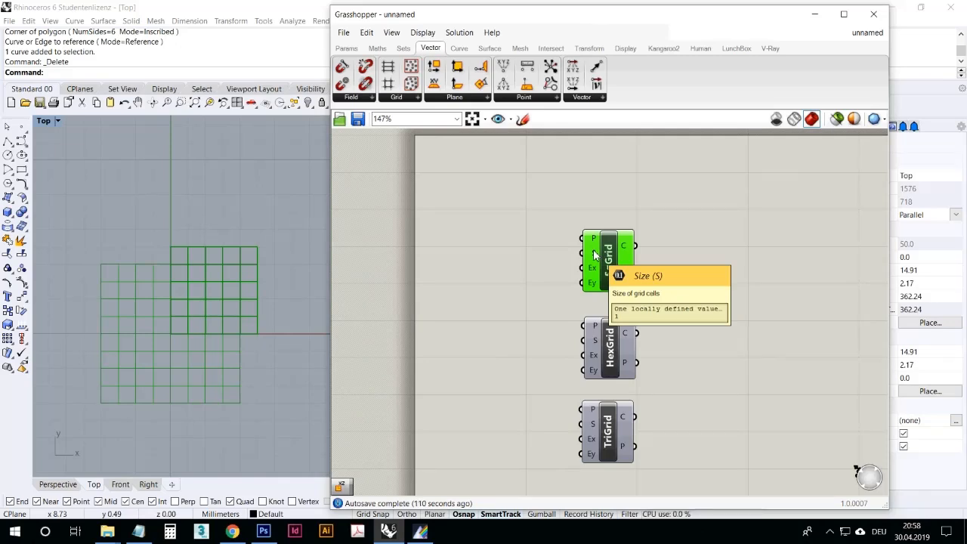
mouse_move(593, 267)
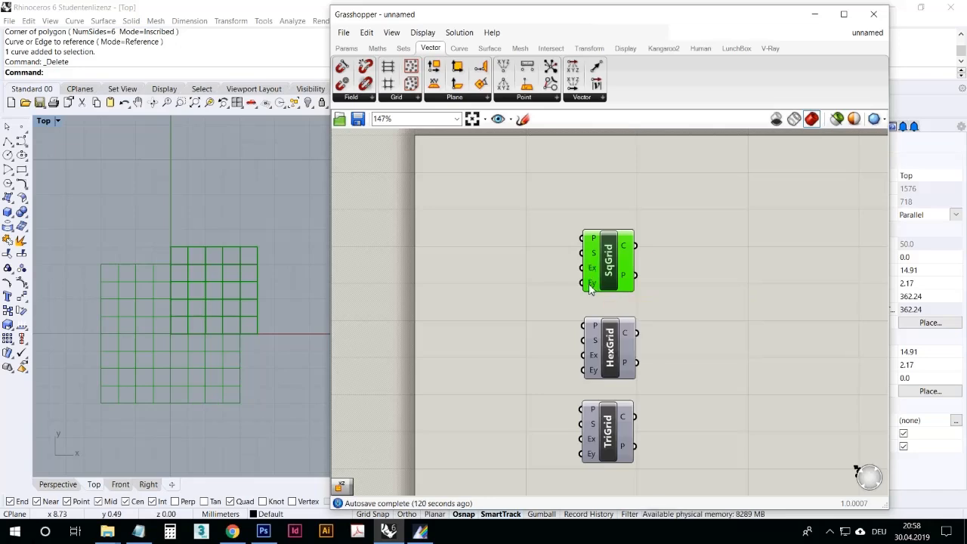
- Add a number slider, connect it to the square grid's Size input and set it to 0.600
click(496, 220)
click(348, 49)
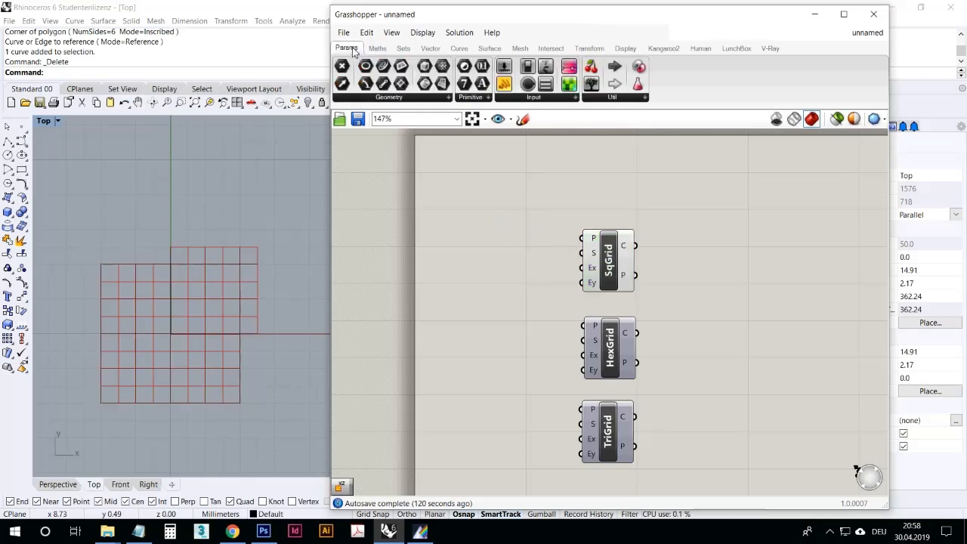
drag(501, 68, 500, 234)
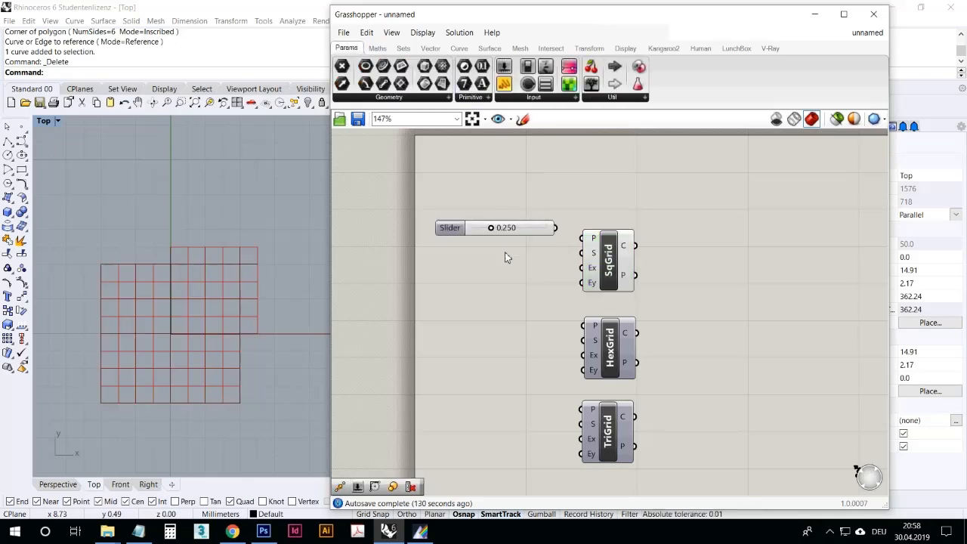
drag(511, 235, 581, 254)
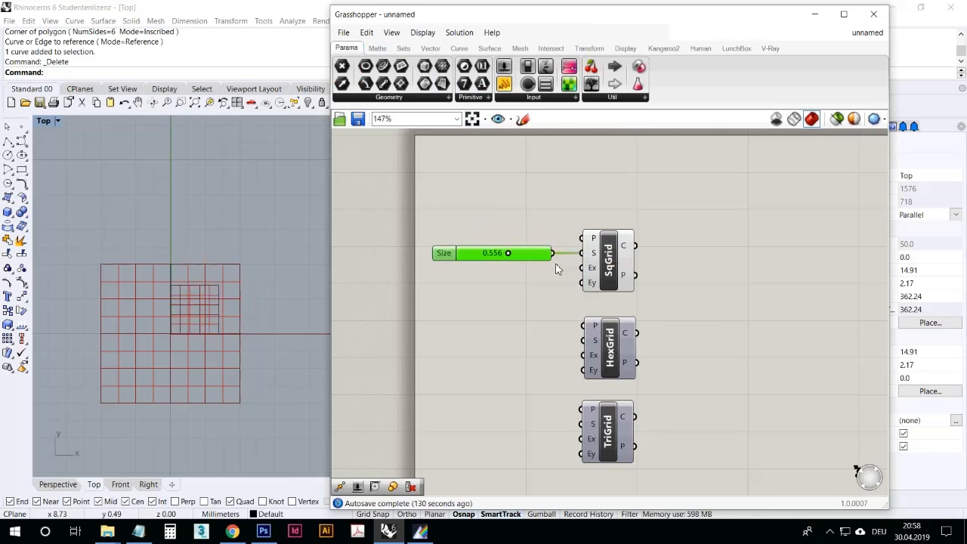
drag(514, 256, 486, 271)
- Duplicate the size slider and turn the copy into an integer slider with a maximum of 50
key(ctrl+c)
key(ctrl+v)
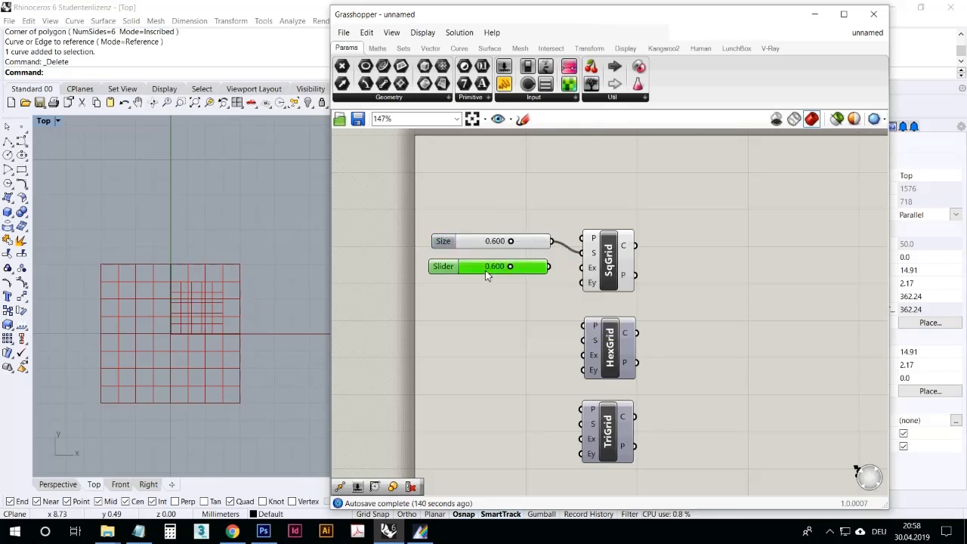
right_click(488, 276)
click(510, 322)
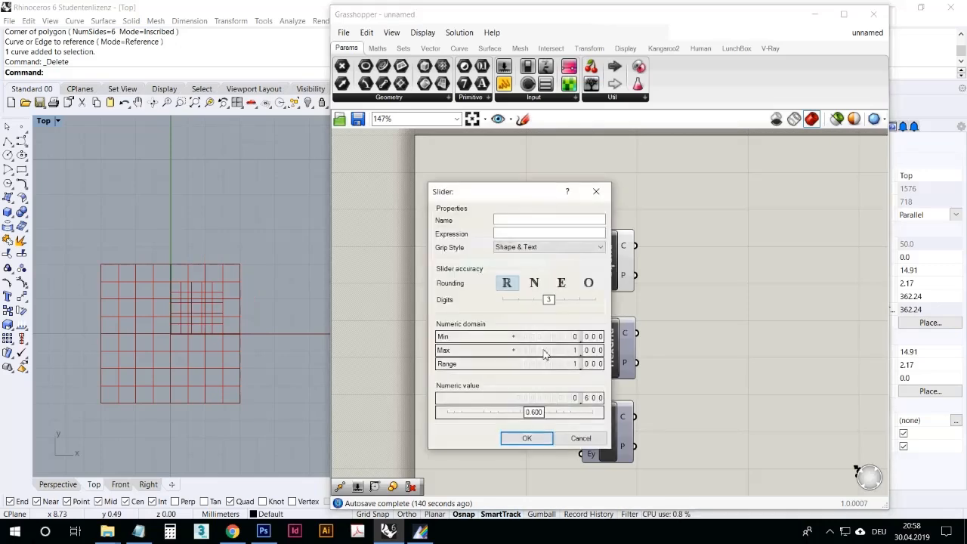
click(546, 353)
text(50)
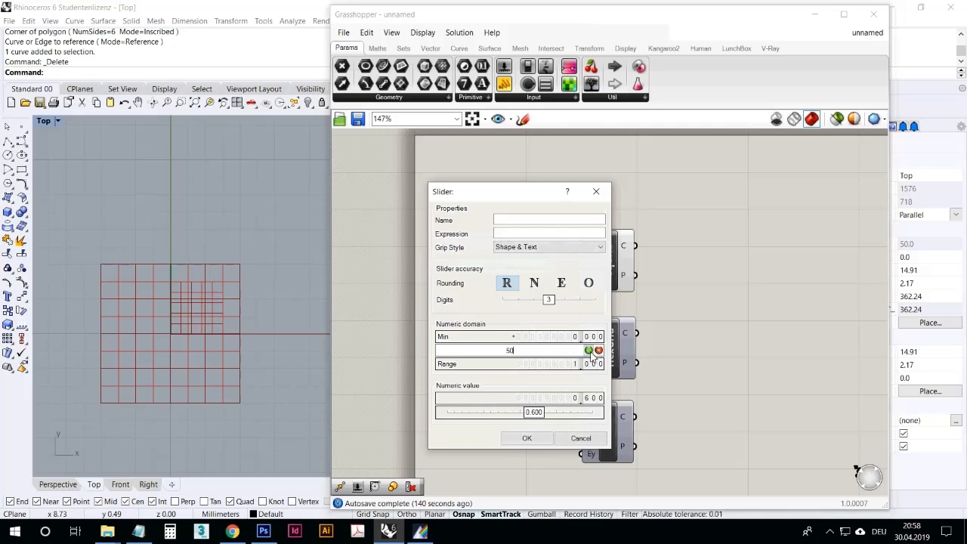
key(Return)
click(534, 282)
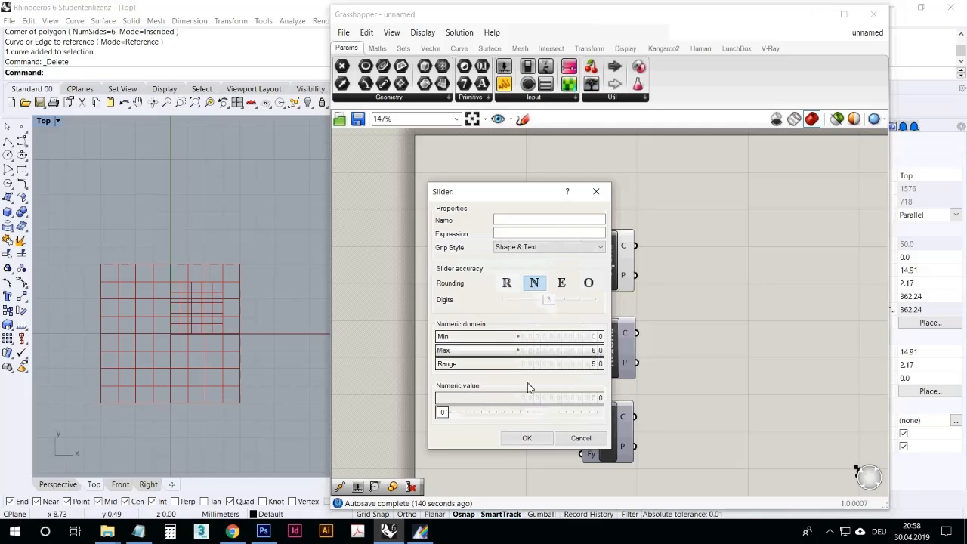
click(527, 439)
click(519, 288)
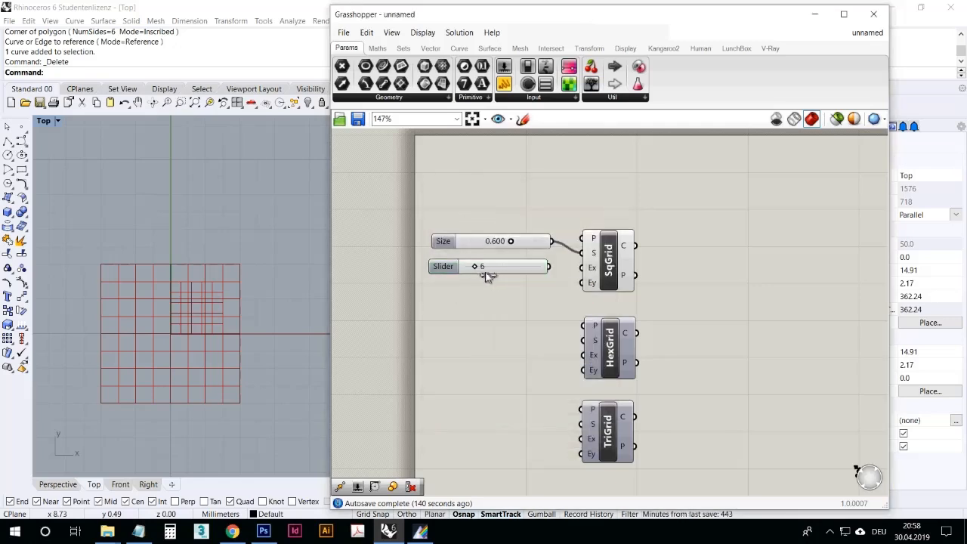
- Set the integer slider's minimum to 1
right_click(478, 272)
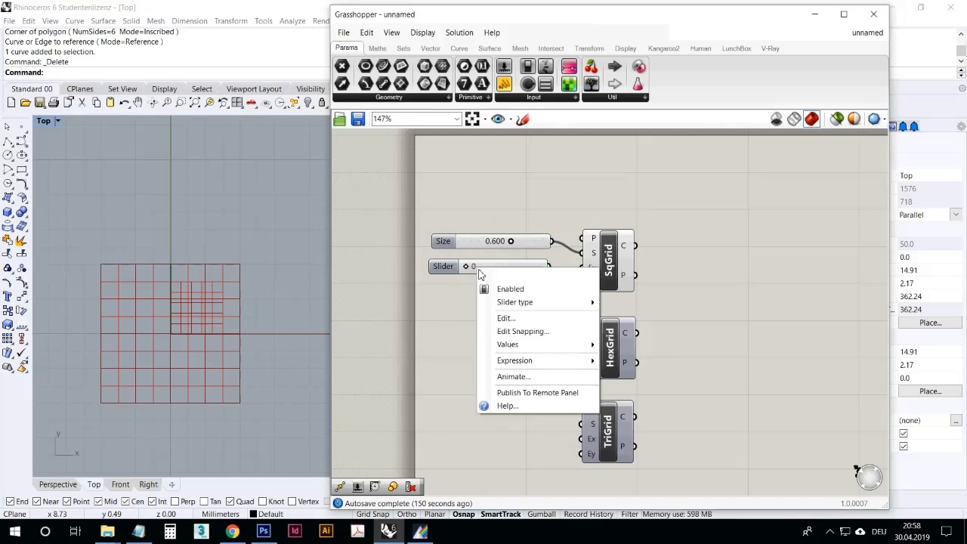
click(500, 316)
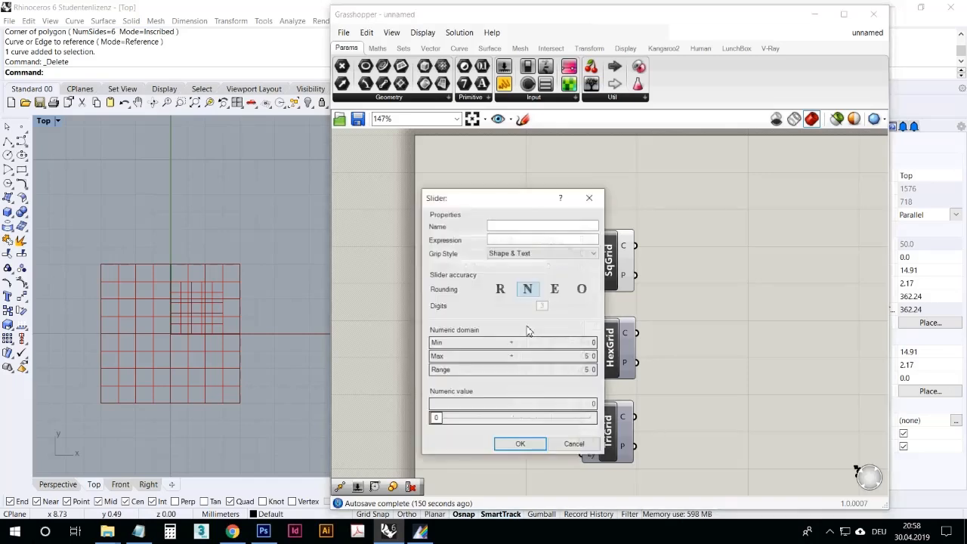
click(572, 344)
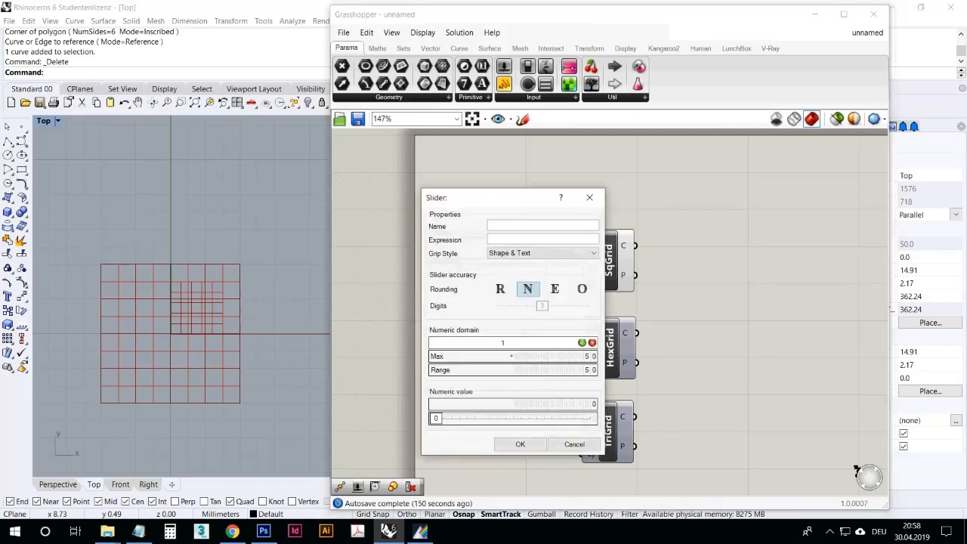
key(Return)
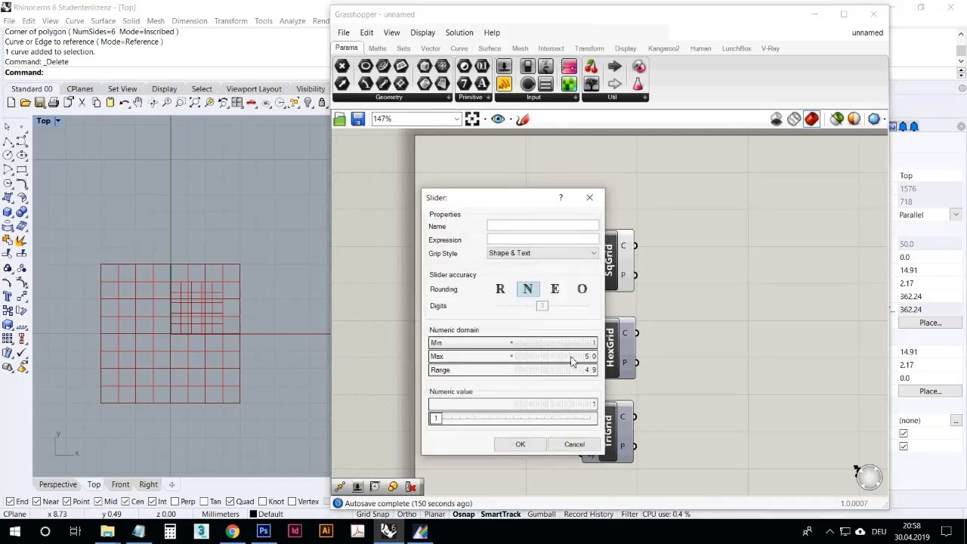
click(520, 444)
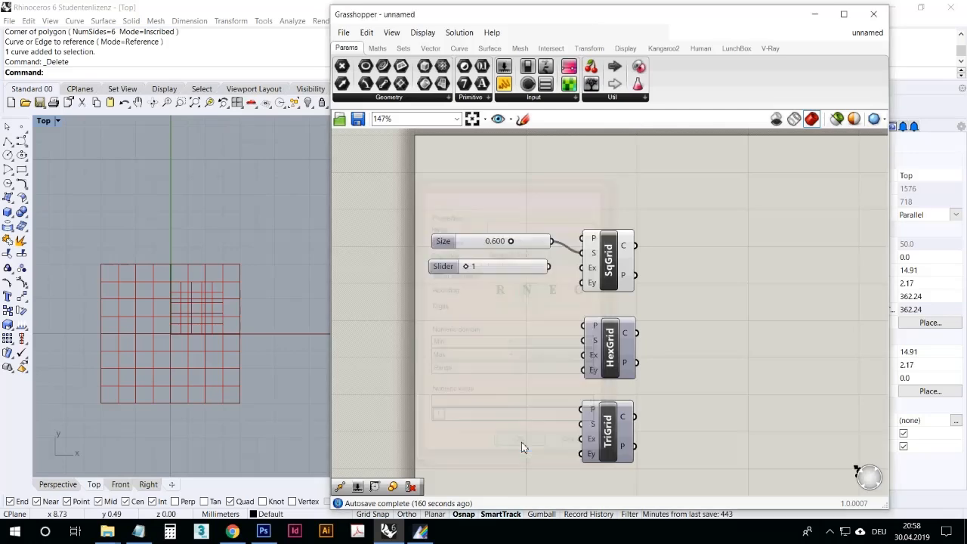
- Connect the integer slider to the square grid's Extent X input and a copy of it to Extent Y
drag(551, 269, 582, 283)
click(535, 271)
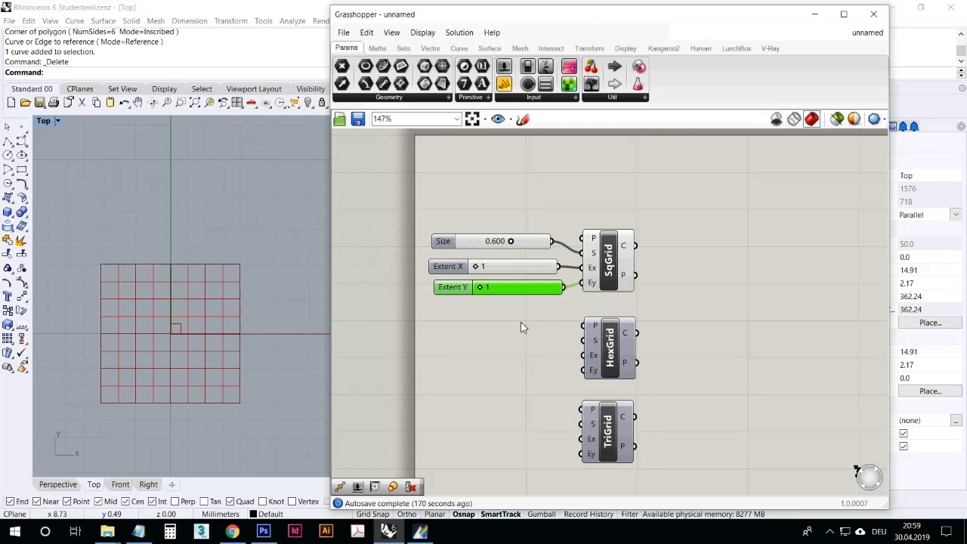
click(521, 327)
- Check the single grid cell in the Top viewport and set both the Extent X and Extent Y sliders to 15
click(617, 285)
click(270, 307)
scroll(199, 305, up, 3)
scroll(199, 305, up, 3)
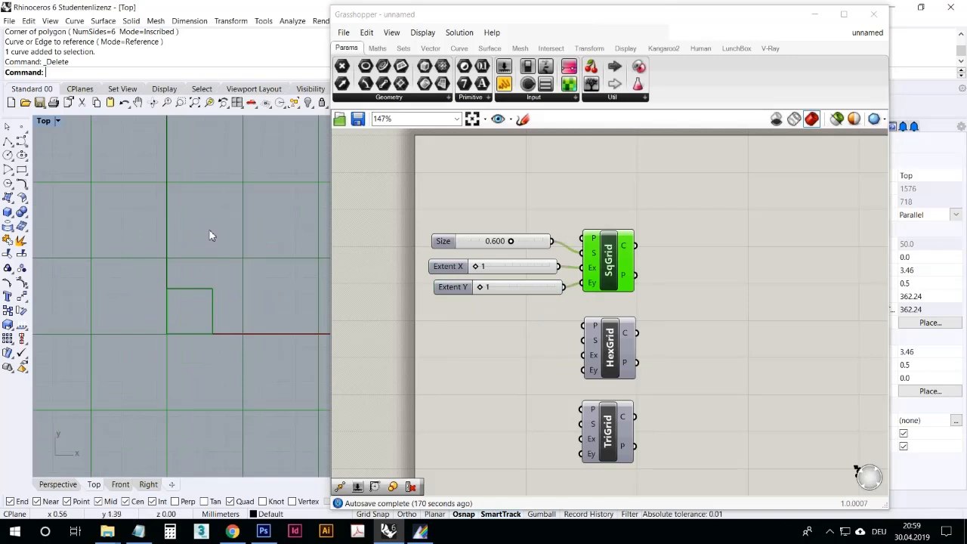
mouse_move(627, 246)
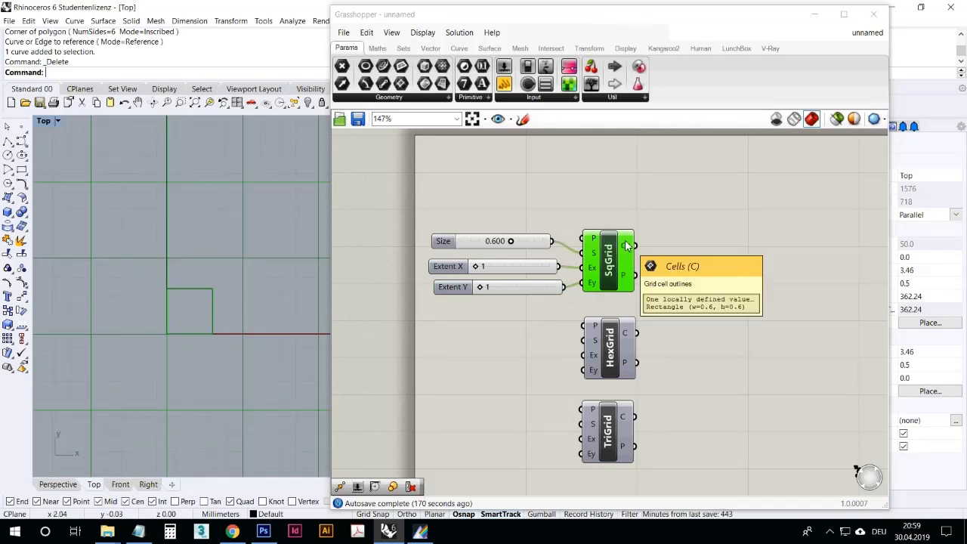
mouse_move(483, 268)
mouse_down()
mouse_move(485, 288)
mouse_move(503, 292)
mouse_move(500, 268)
mouse_up()
scroll(214, 341, down, 4)
scroll(216, 303, down, 3)
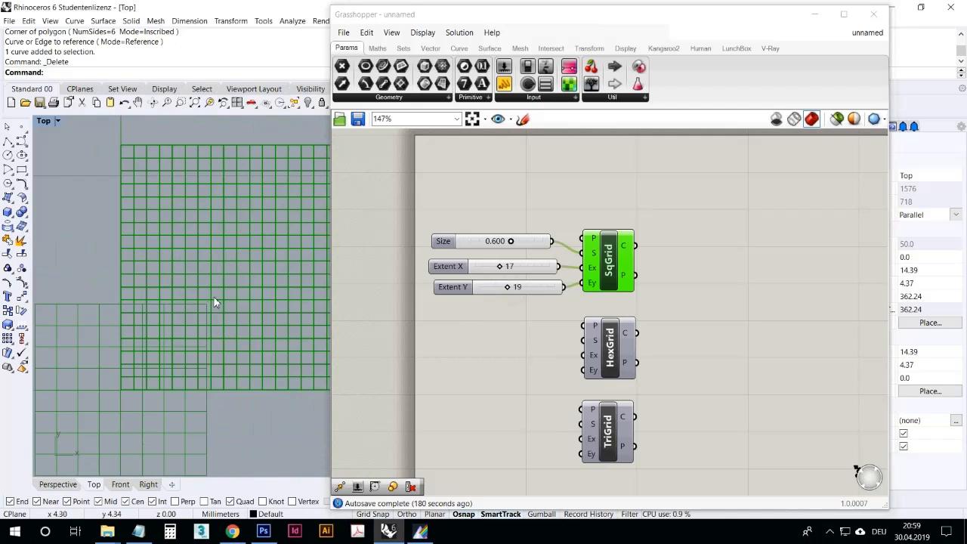
right_drag(200, 322, 180, 334)
drag(499, 266, 509, 295)
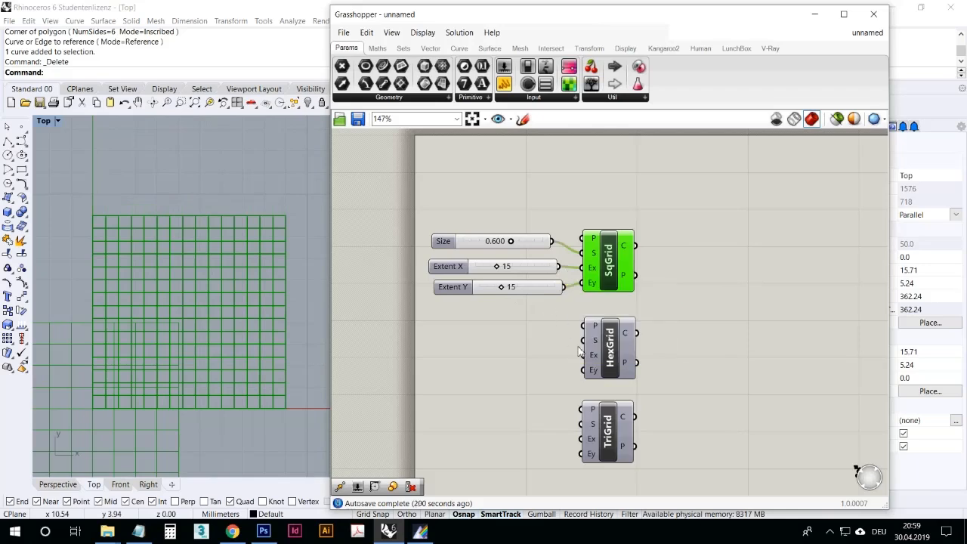
- Move the three grid components away from the sliders and raise the Size slider to free space between them
drag(602, 280, 648, 248)
click(624, 353)
drag(624, 353, 661, 352)
click(609, 427)
drag(610, 427, 656, 435)
drag(646, 360, 656, 360)
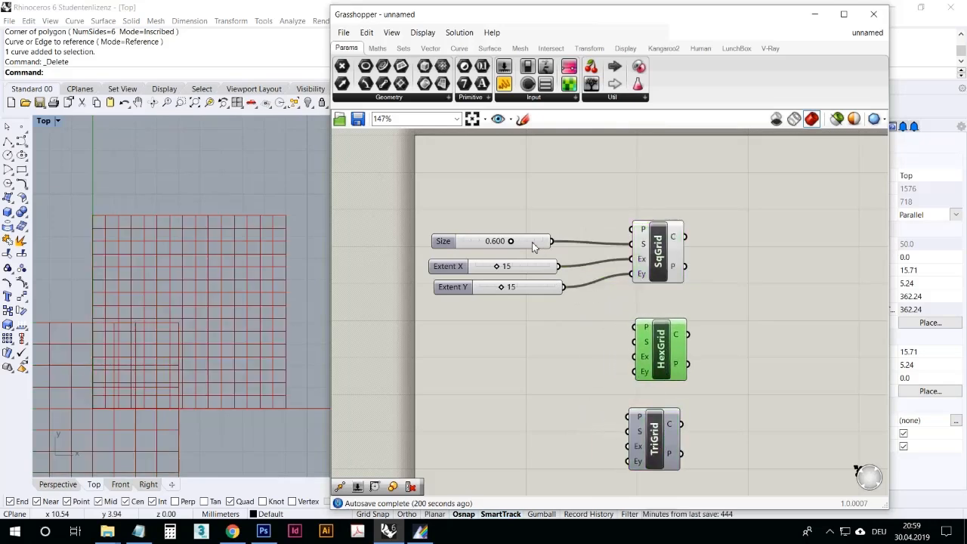
drag(532, 247, 529, 219)
drag(639, 259, 667, 255)
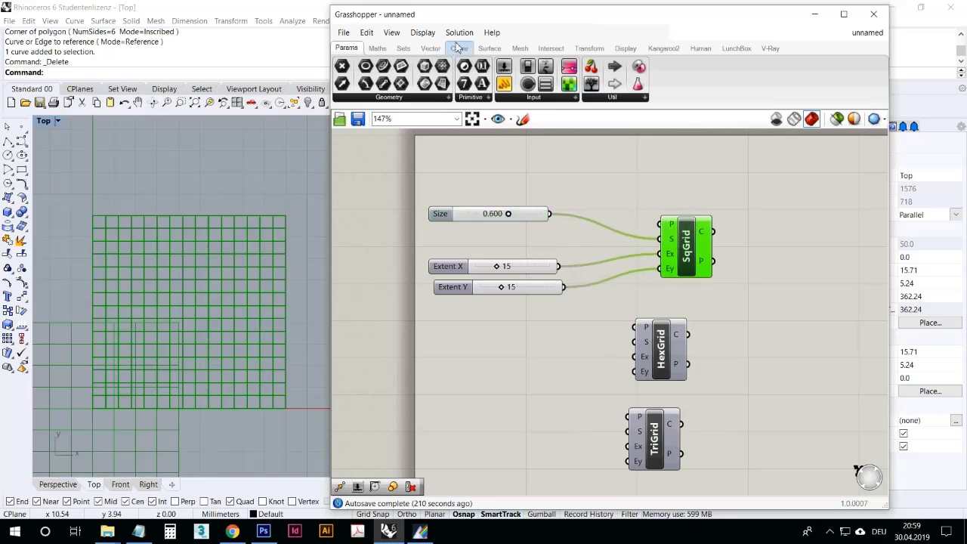
- Add a Division component that divides the Extent X slider by the Size slider and feeds the square grid's Extent X input
click(377, 47)
drag(416, 80, 588, 215)
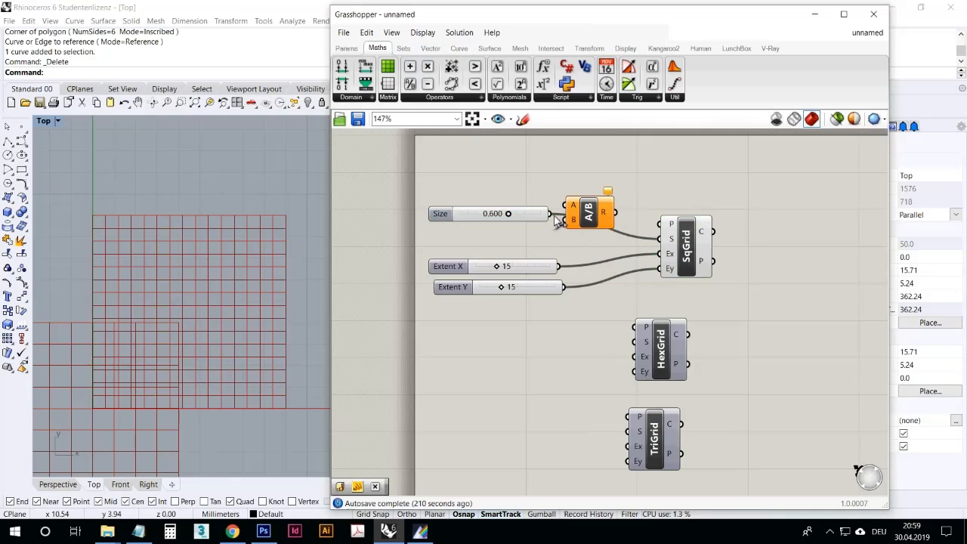
drag(576, 227, 660, 254)
drag(600, 238, 604, 255)
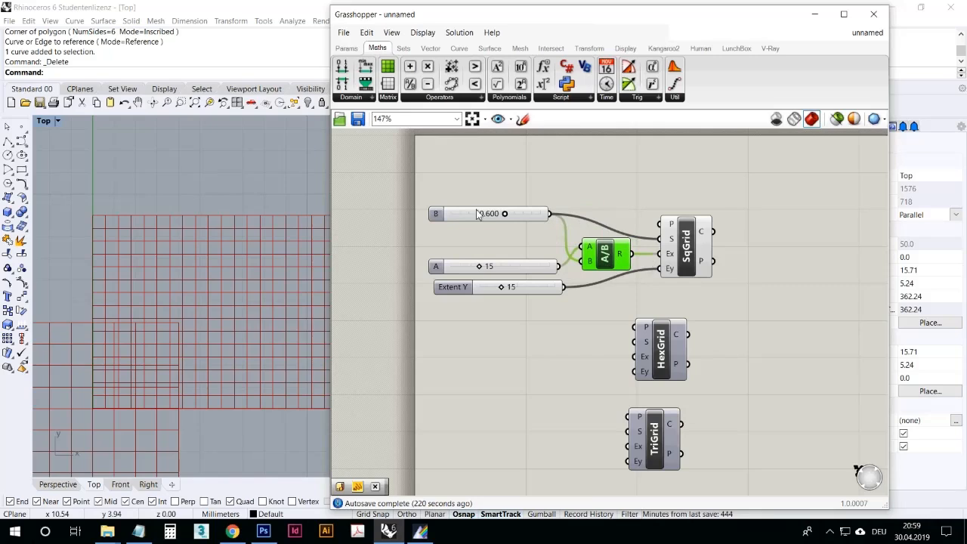
- Set the Size slider to 0.639 while watching the square grid in the Top viewport
right_drag(256, 254, 214, 227)
scroll(214, 229, down, 4)
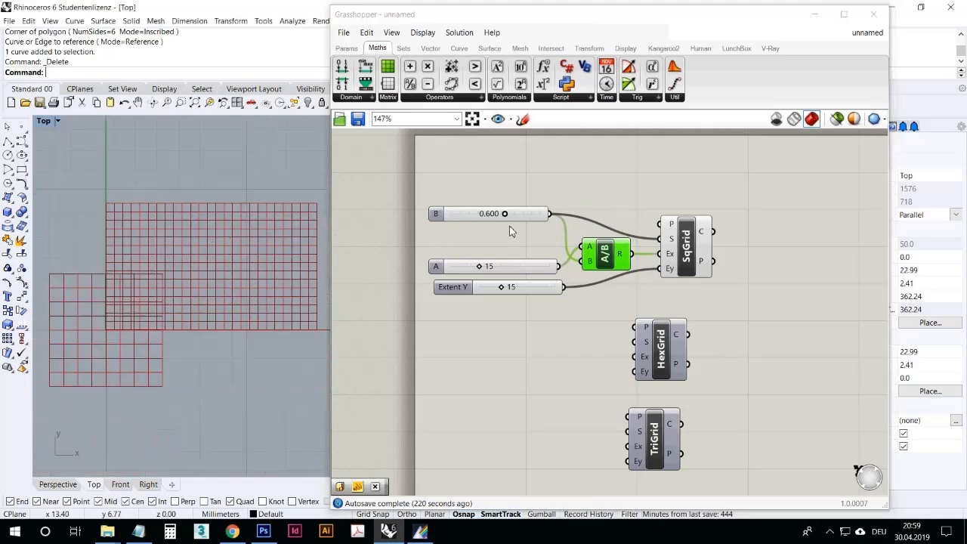
mouse_move(510, 220)
mouse_down()
mouse_move(487, 227)
mouse_move(514, 220)
mouse_up()
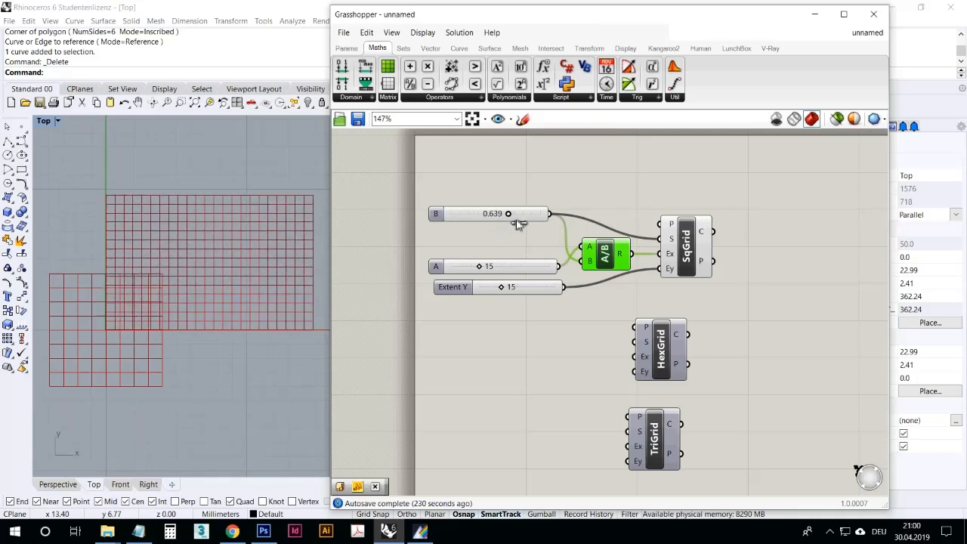
- Rearrange the Size and Extent X sliders beside the Division component and shift the square grid farther from it
click(538, 267)
drag(538, 267, 539, 249)
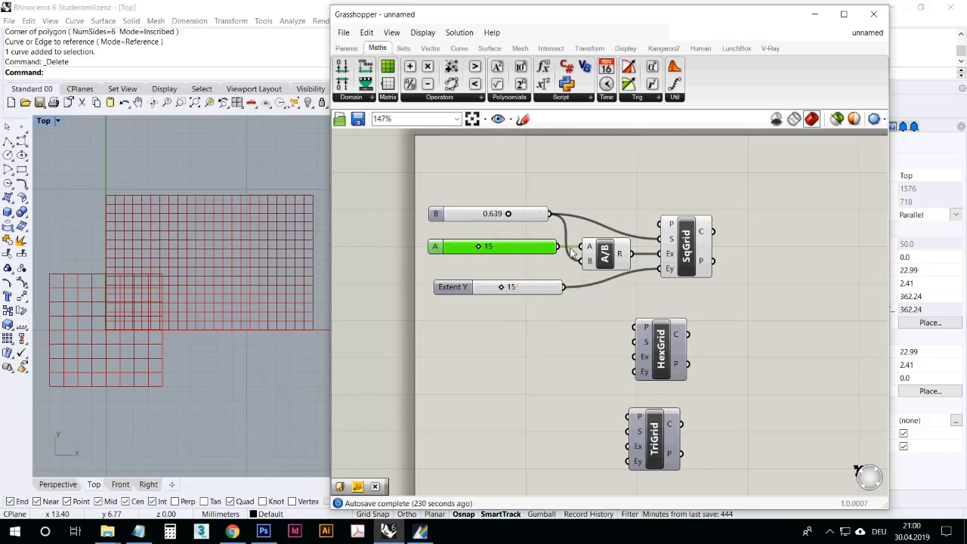
mouse_move(593, 252)
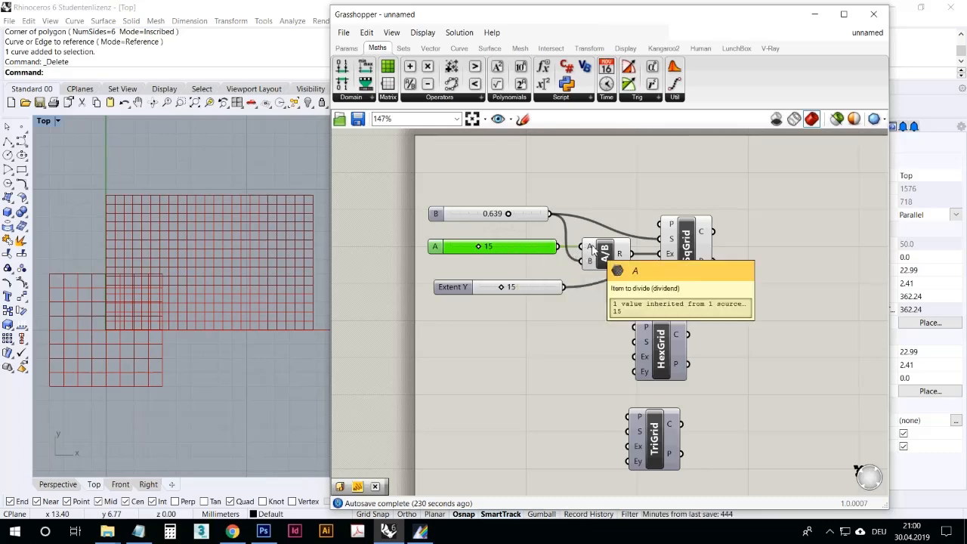
drag(532, 215, 538, 211)
drag(683, 254, 720, 258)
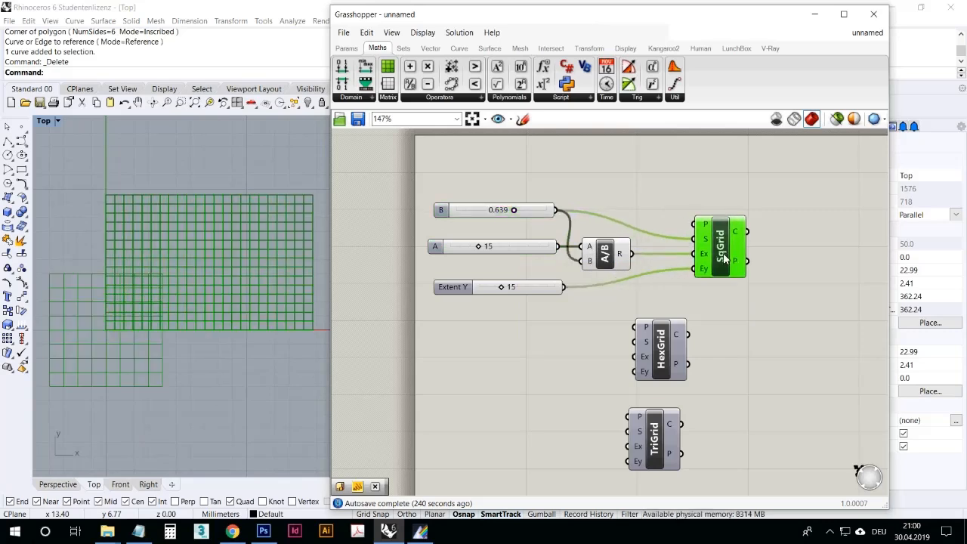
double_click(635, 278)
key(ctrl+z)
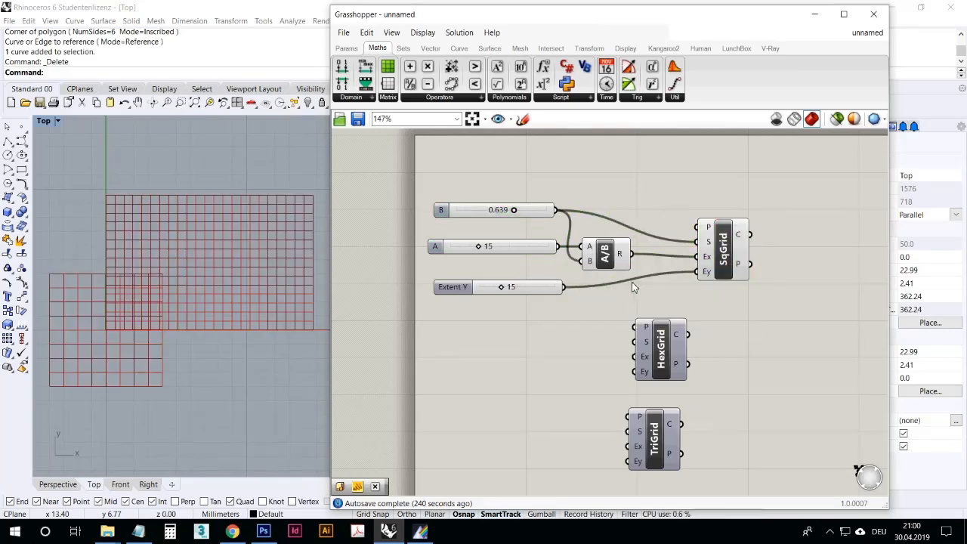
- Add an Integer parameter below the Division component and show the list of primitive parameters
double_click(604, 318)
text(integer)
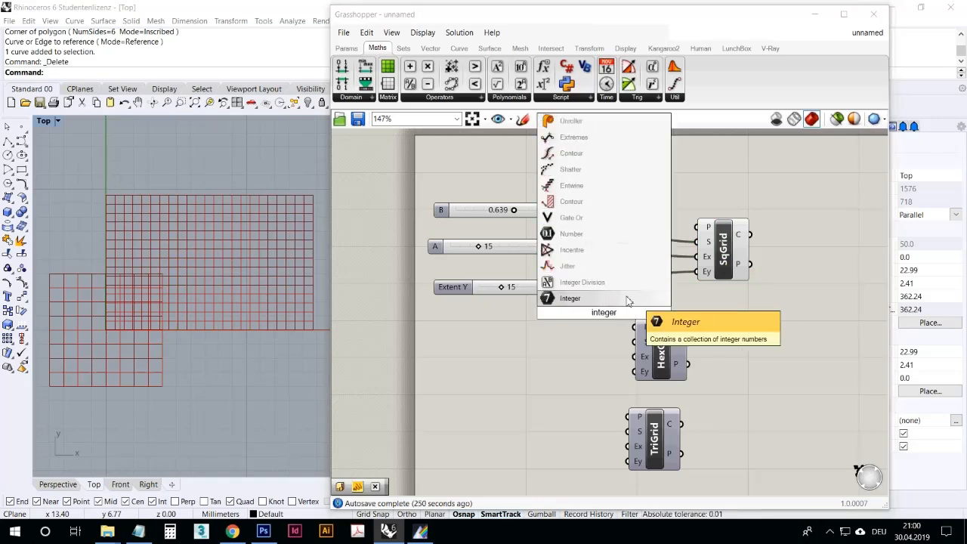
click(624, 299)
click(354, 48)
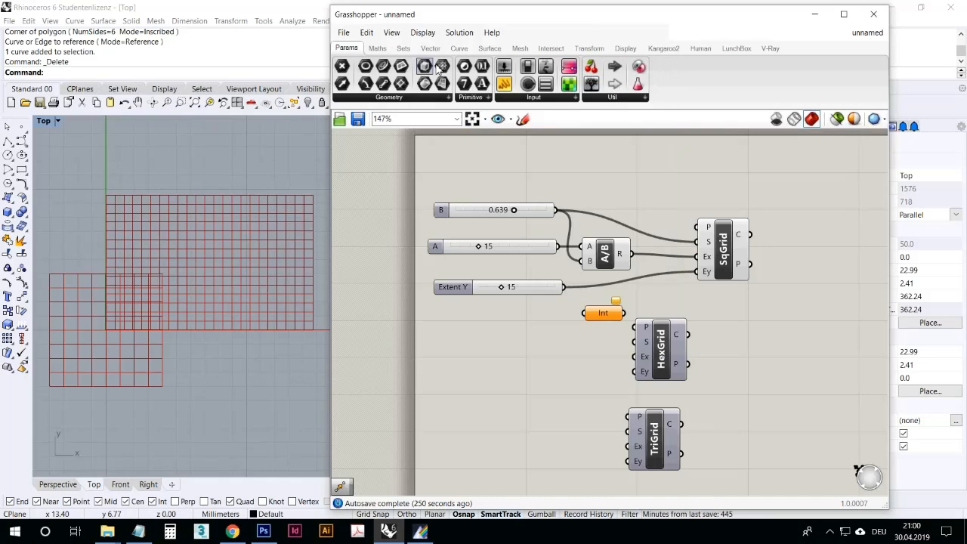
click(476, 98)
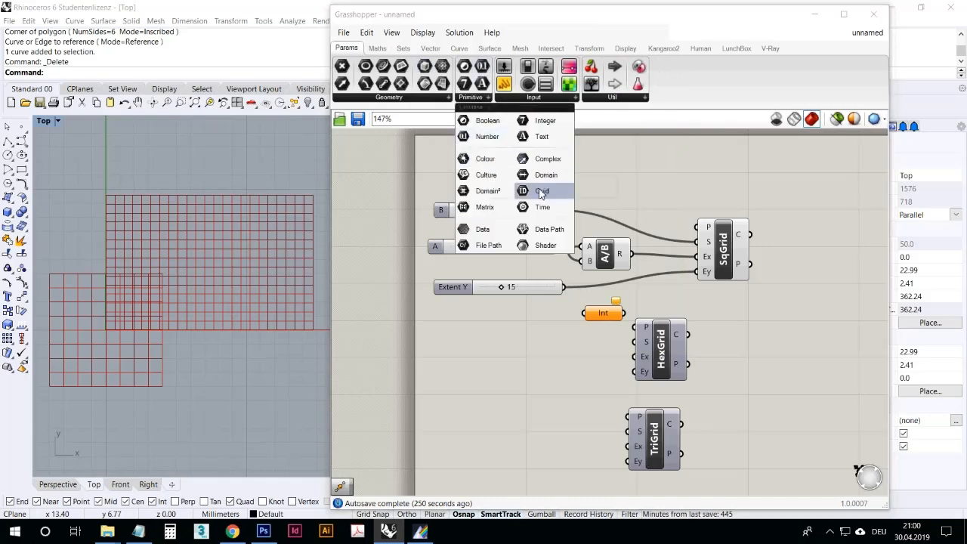
- Insert the Integer parameter between the Extent X Division component and the square grid's Extent X input, shifting the grid farther away
drag(634, 255, 697, 257)
drag(616, 316, 770, 259)
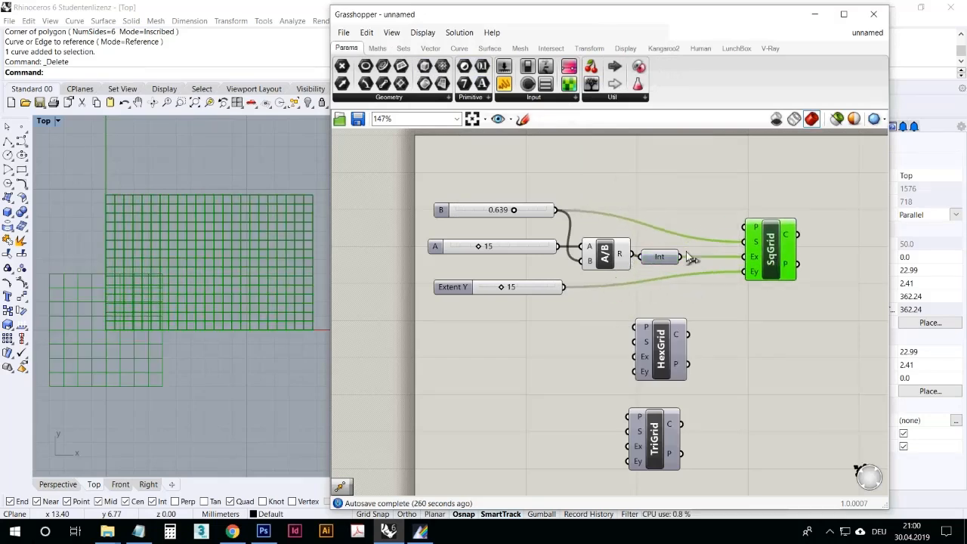
- Duplicate the Division and Integer pair to divide the Extent Y slider by Size and feed the square grid's Extent Y input
drag(665, 261, 633, 287)
drag(552, 289, 602, 280)
click(680, 309)
drag(680, 308, 629, 290)
drag(621, 290, 608, 297)
click(733, 312)
drag(690, 294, 745, 272)
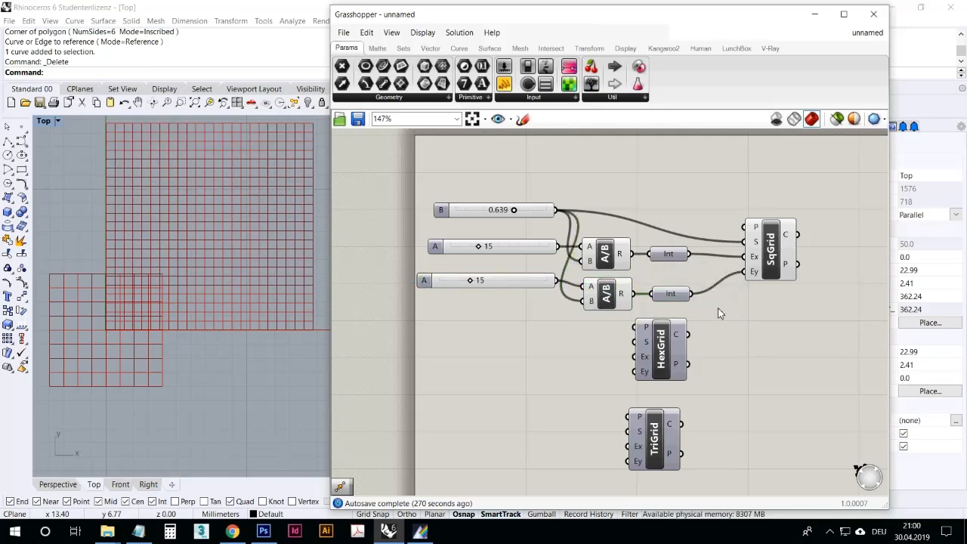
- Add a small panel reading each of the two Integer parameters and move the hexagonal and triangular grid components clear of them
right_drag(499, 327, 507, 343)
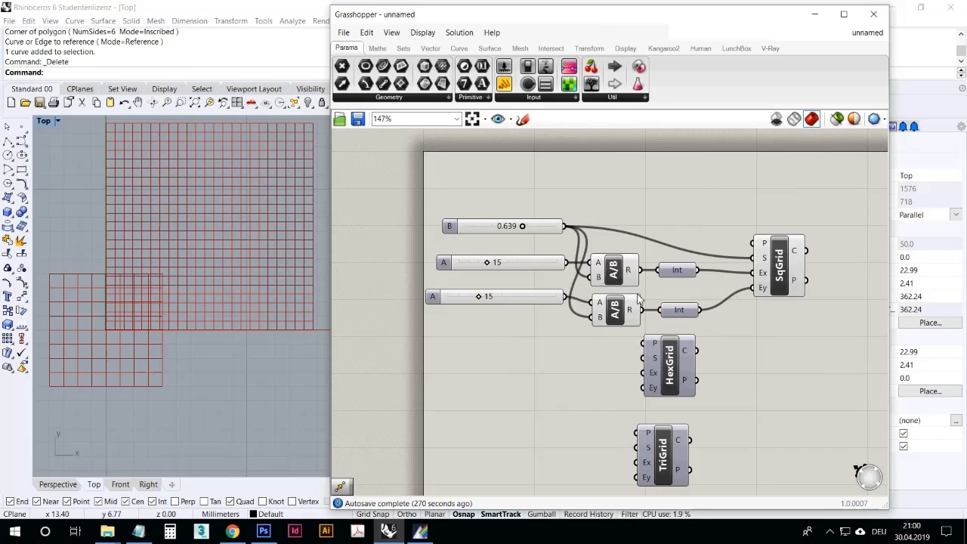
drag(504, 85, 715, 228)
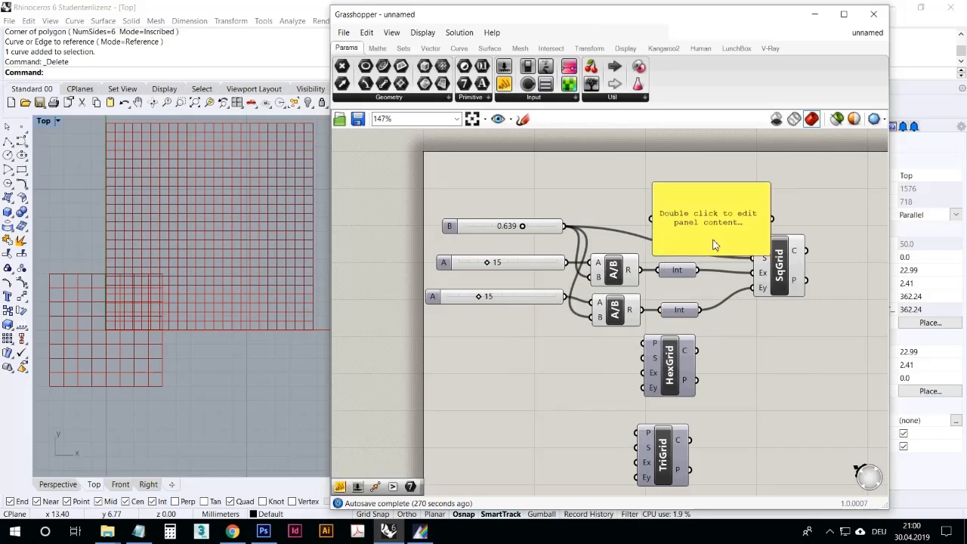
drag(707, 278, 651, 219)
drag(770, 256, 814, 255)
drag(711, 219, 728, 226)
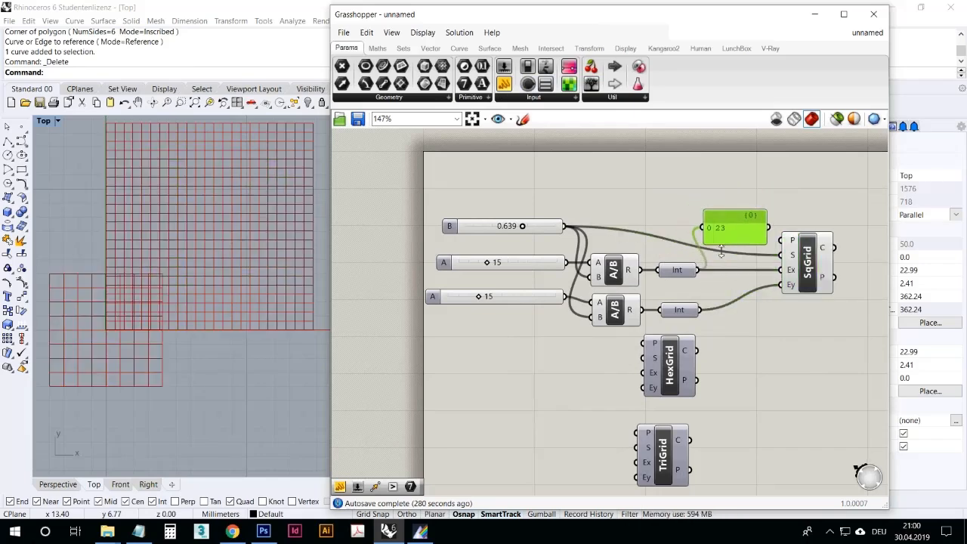
alt+drag(727, 242, 740, 334)
right_drag(292, 252, 284, 270)
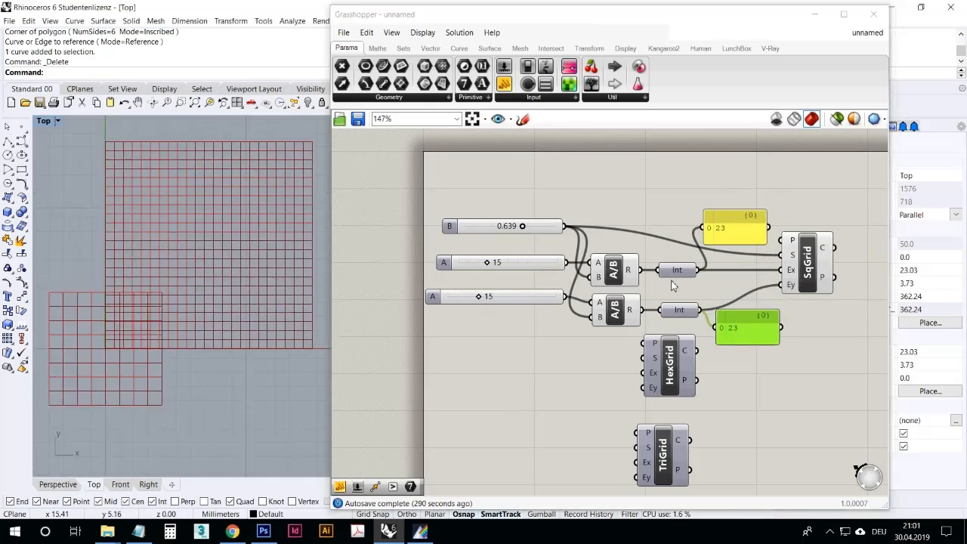
drag(669, 357, 798, 386)
drag(662, 459, 792, 475)
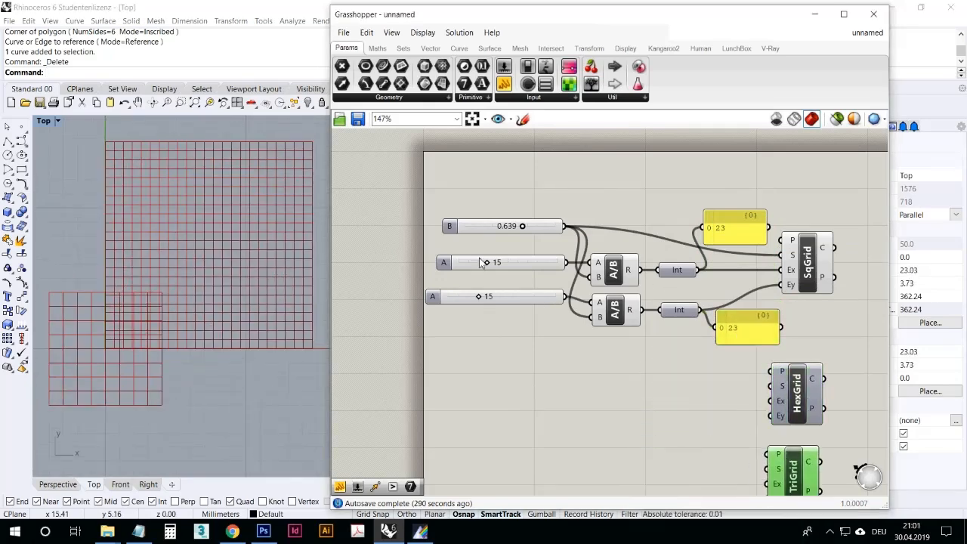
- Set both extent sliders to 13 and the Size slider to 0.416, and align the Extent X panel above the Extent Y panel
drag(487, 263, 483, 263)
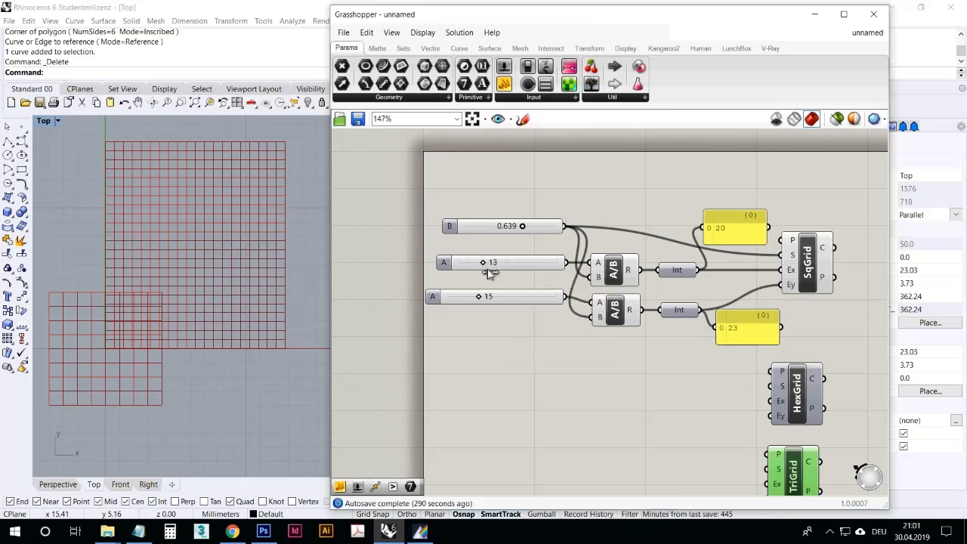
drag(484, 301, 480, 300)
drag(531, 235, 511, 237)
drag(739, 231, 745, 263)
click(745, 327)
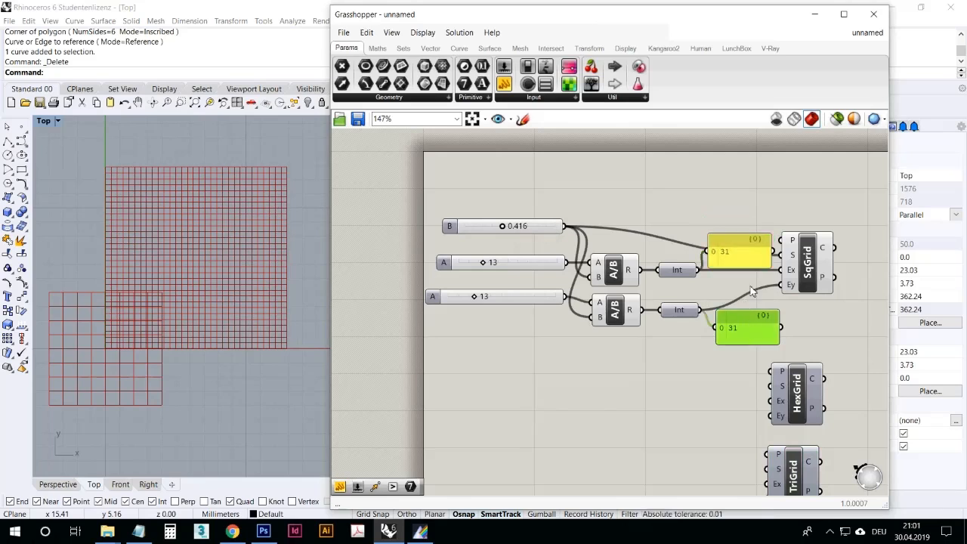
drag(744, 263, 753, 273)
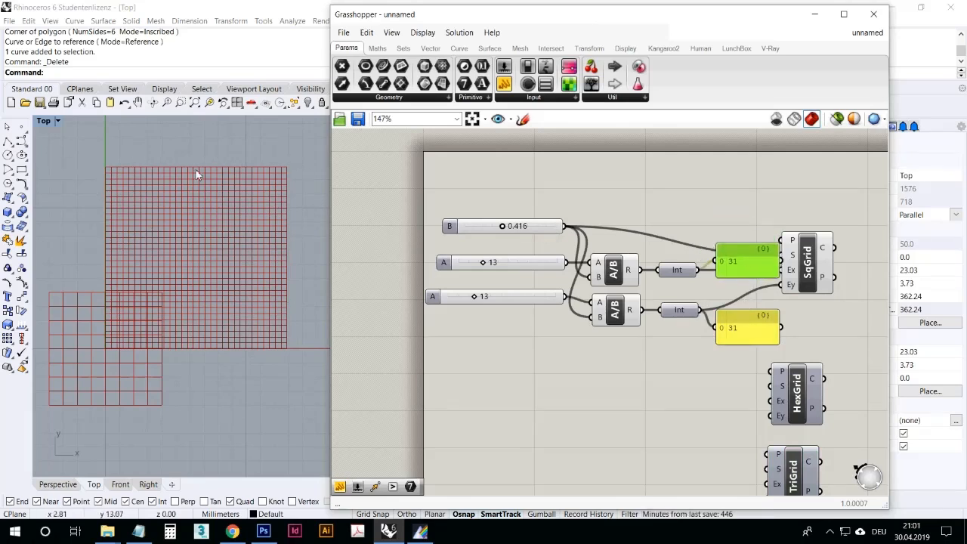
- Delete the two panels connected to the Integer parameters
drag(737, 365, 731, 275)
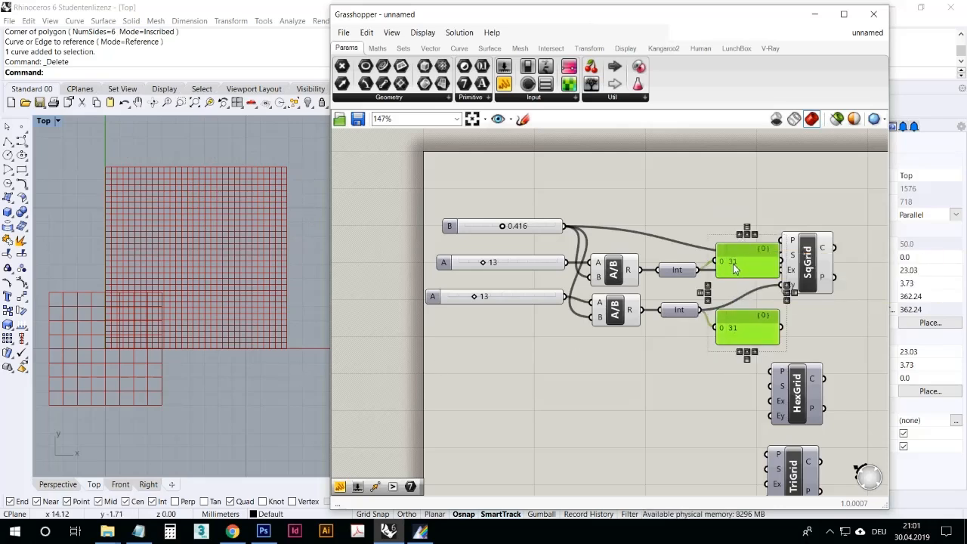
click(734, 226)
click(738, 273)
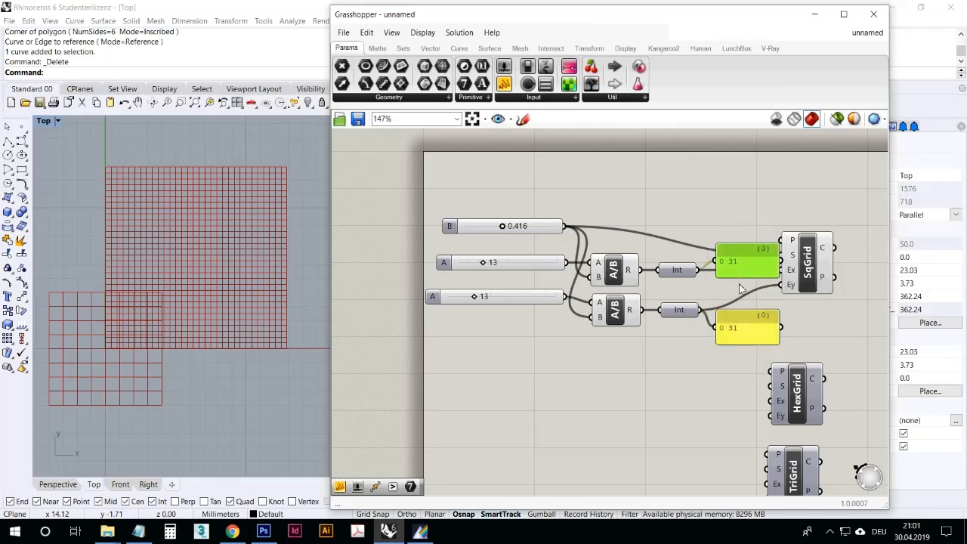
click(750, 325)
click(751, 272)
key(Delete)
click(744, 326)
key(Delete)
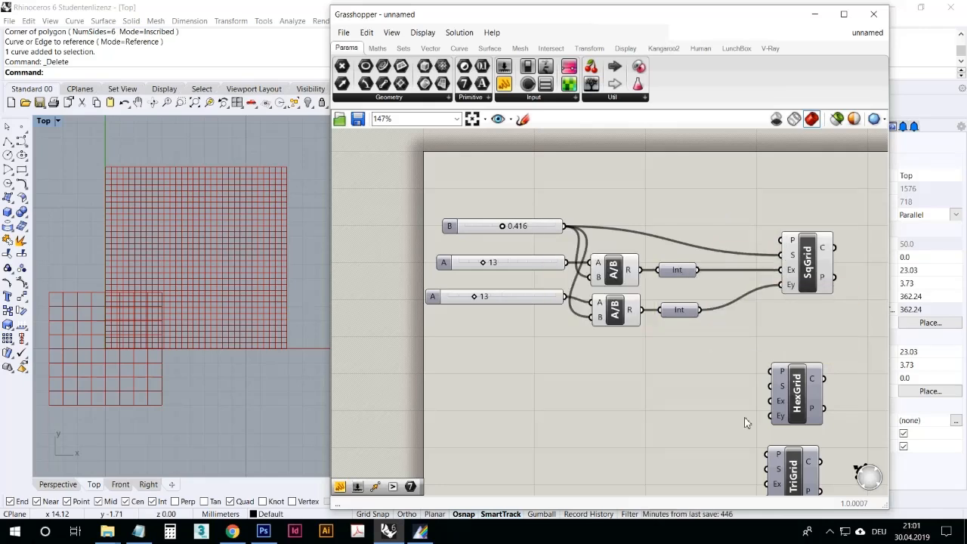
click(832, 534)
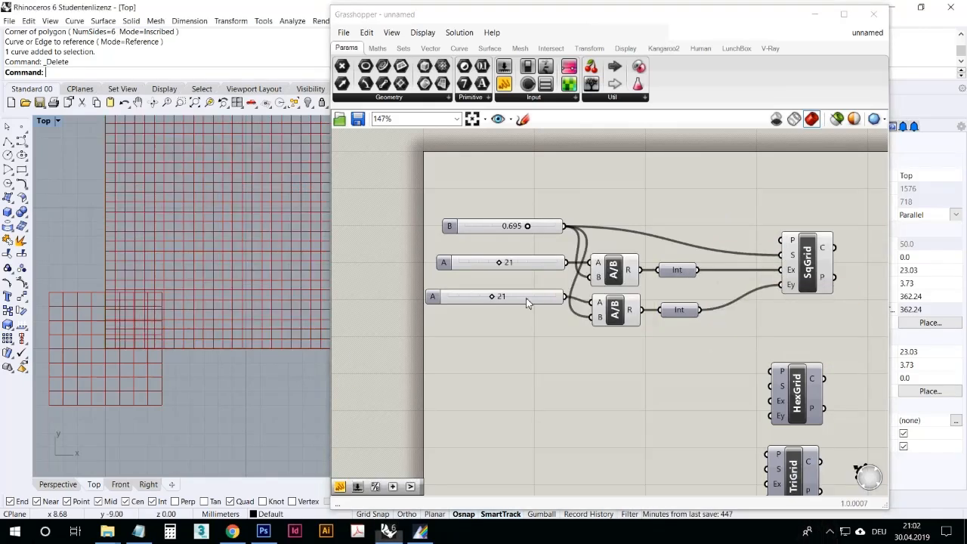
drag(545, 227, 539, 231)
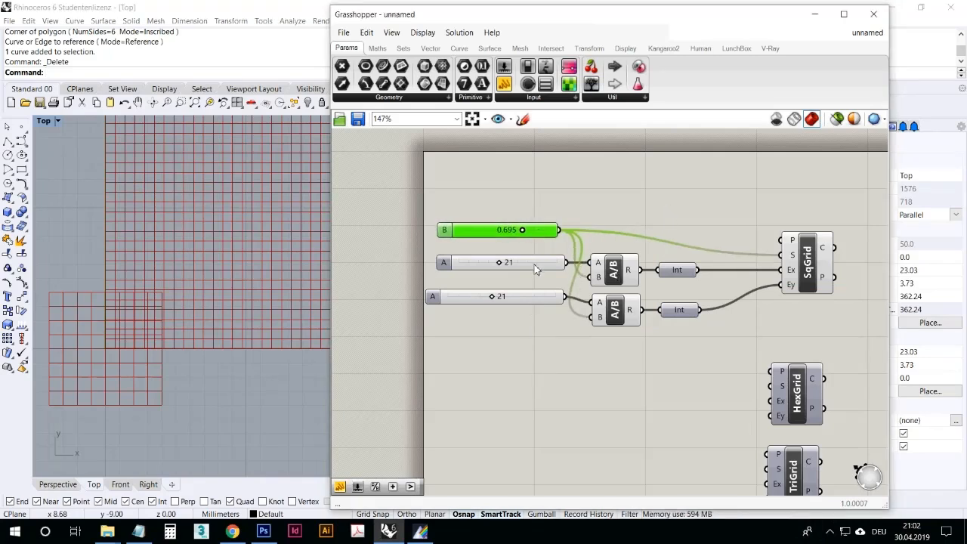
click(674, 270)
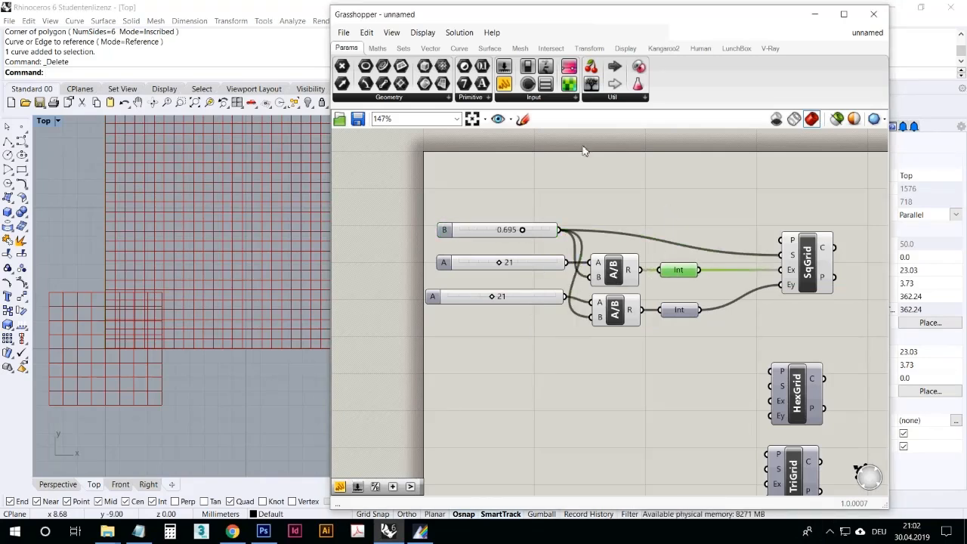
- Add a Multiplication component above the wires that multiplies the Size slider by the Extent X Integer parameter
click(377, 49)
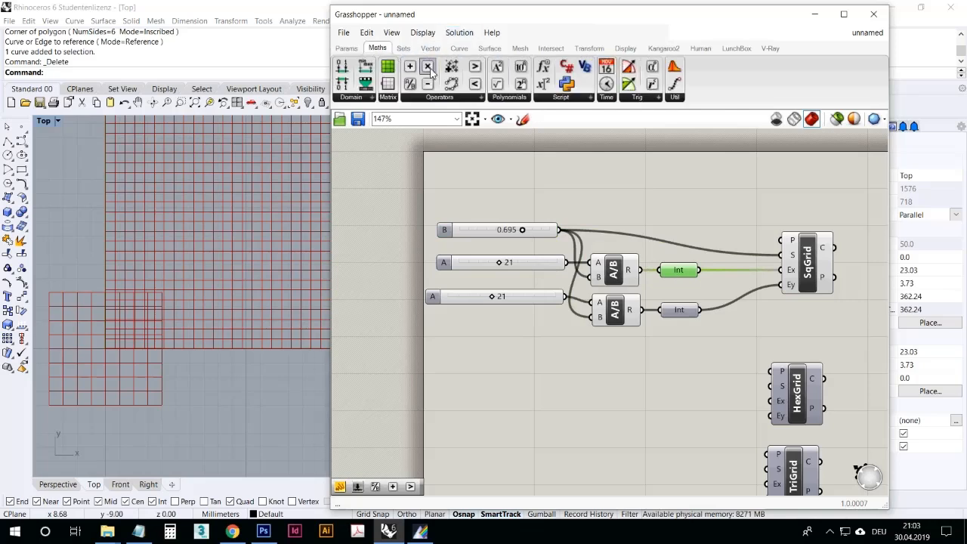
drag(665, 214, 665, 214)
drag(560, 230, 638, 200)
drag(702, 270, 693, 213)
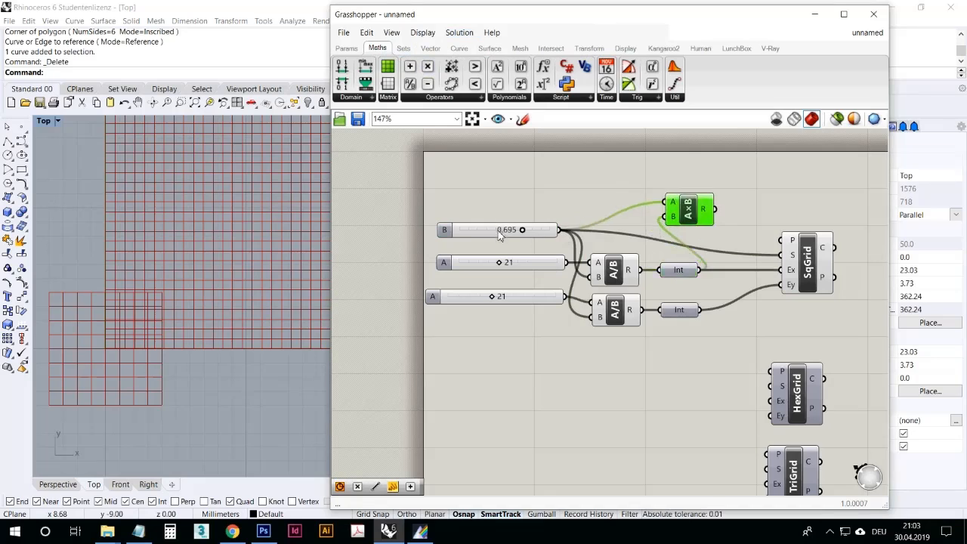
drag(498, 235, 495, 231)
drag(696, 204, 705, 206)
- Add a panel showing the Multiplication result, shrink it and place it beside the component
right_drag(731, 297, 685, 293)
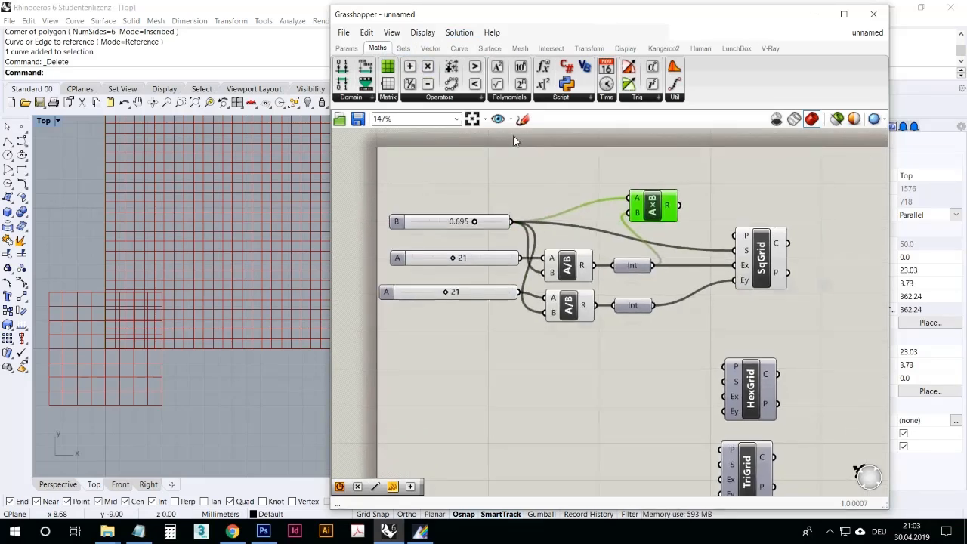
click(348, 48)
drag(504, 83, 704, 182)
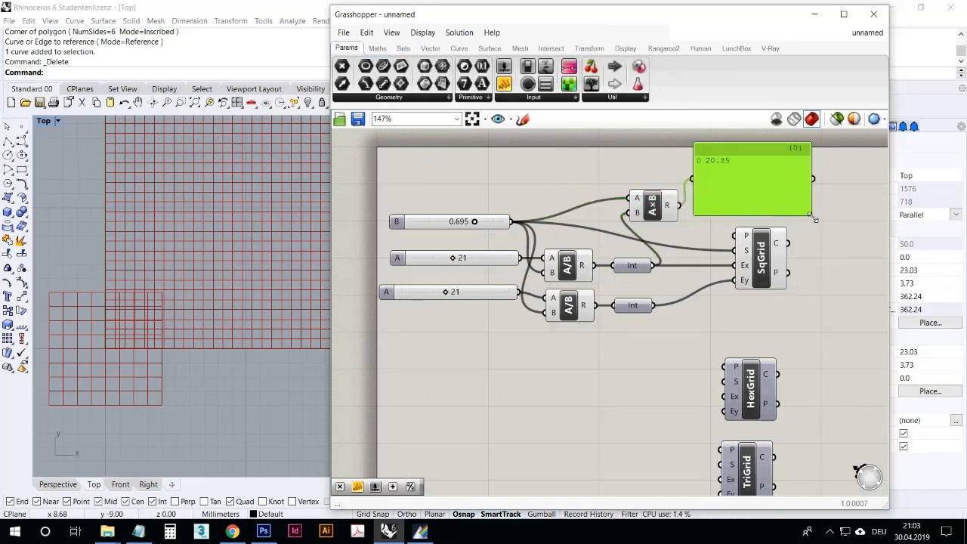
drag(814, 217, 774, 184)
drag(744, 174, 750, 192)
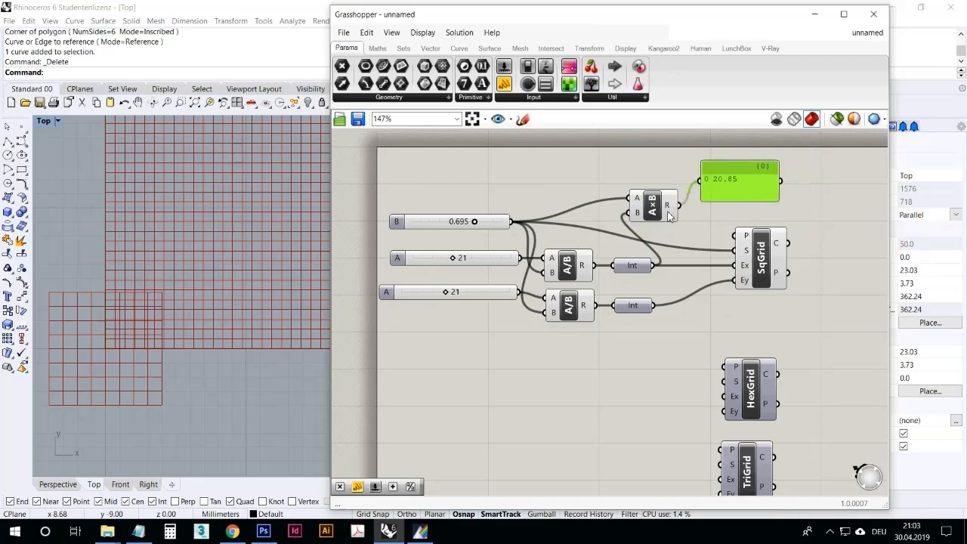
- Set the Size slider to 0.545 and inspect the resulting square grid in the Top viewport
mouse_move(479, 233)
mouse_down()
mouse_move(456, 236)
mouse_move(463, 231)
mouse_up()
drag(472, 226, 468, 226)
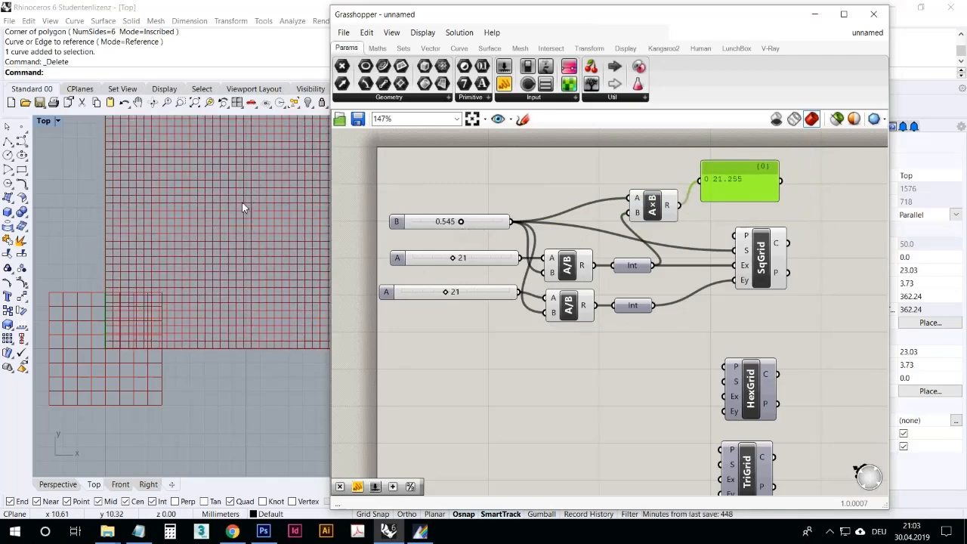
right_drag(241, 210, 183, 239)
scroll(184, 245, down, 6)
scroll(187, 245, up, 4)
- Configure the Size slider to floating-point rounding with one decimal digit
right_click(480, 224)
click(514, 274)
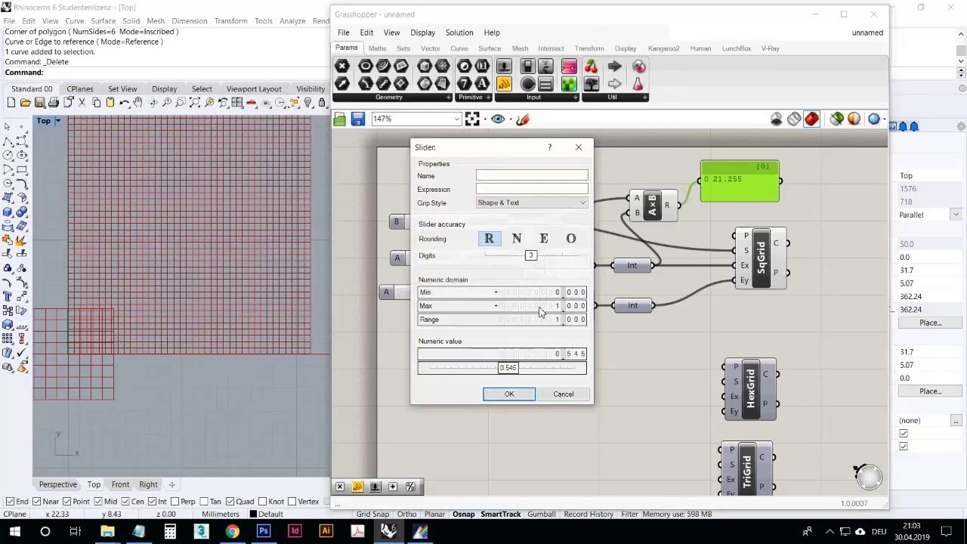
click(517, 238)
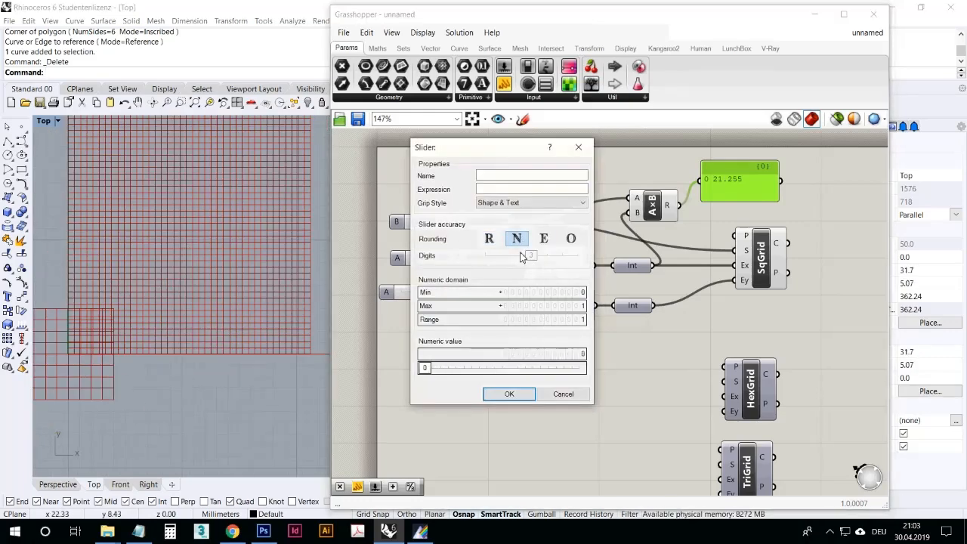
click(490, 239)
drag(532, 258, 506, 262)
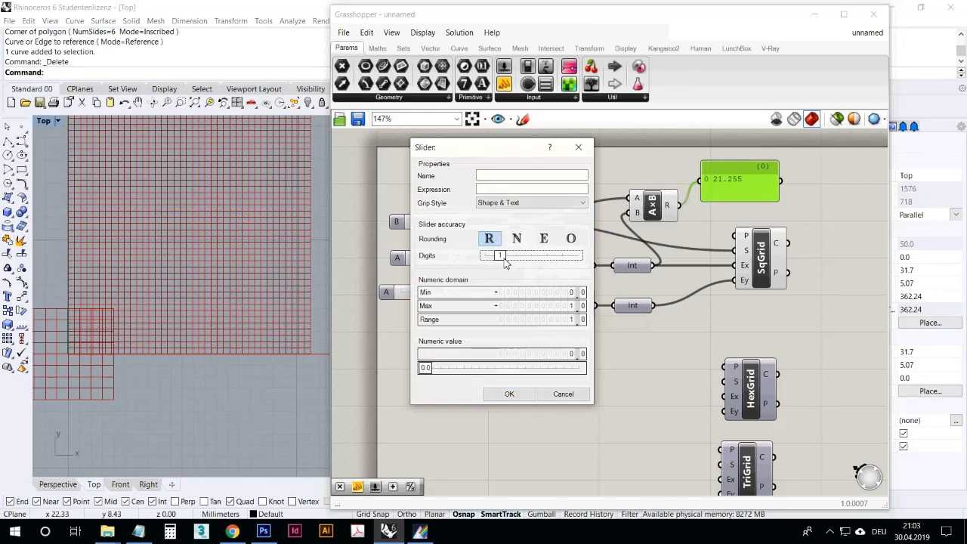
click(509, 394)
- Set the Size slider to 0.8 and the Extent X slider to 20
drag(420, 225, 453, 260)
drag(454, 223, 492, 233)
click(490, 227)
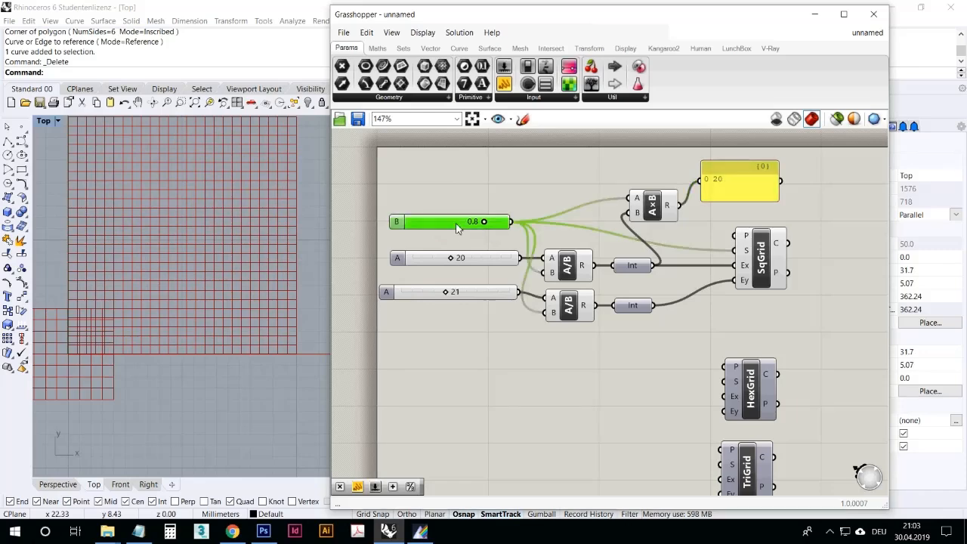
- Duplicate the Multiplication component with its panel and feed the copy from the Extent Y Integer parameter, moving the square grid aside
drag(773, 259, 820, 259)
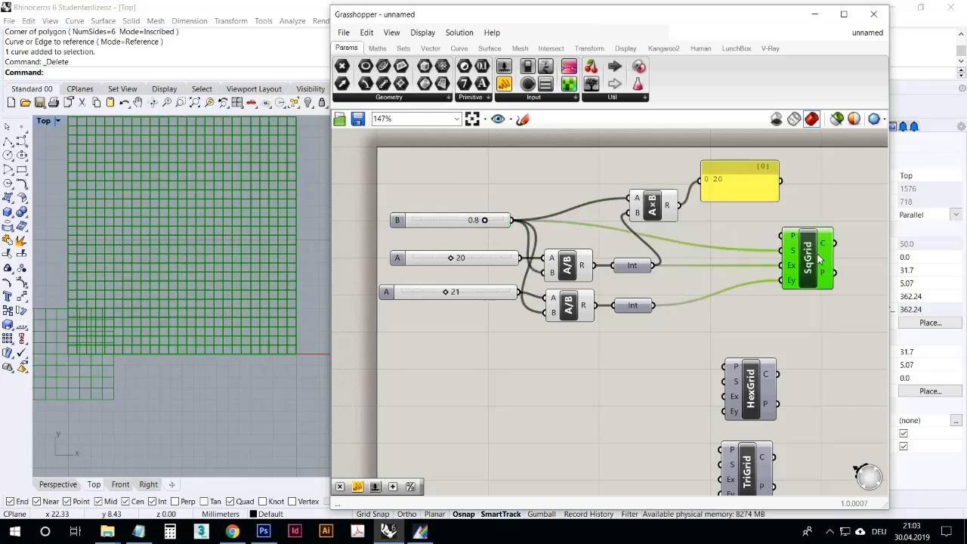
click(720, 203)
drag(718, 228, 711, 285)
drag(653, 306, 690, 290)
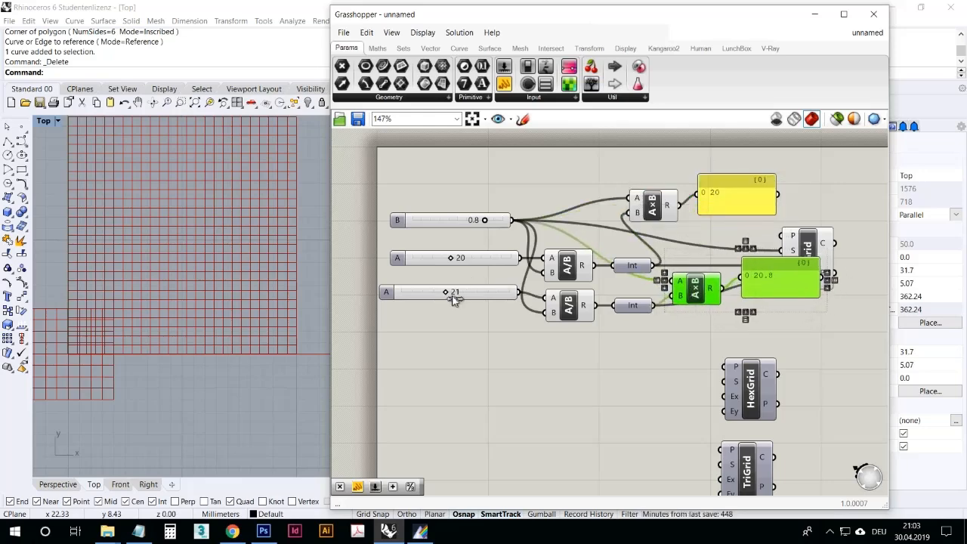
- Set the Extent Y slider to 20 and the Size slider to 0.5, checking the square grid in the Top viewport
drag(451, 296, 447, 293)
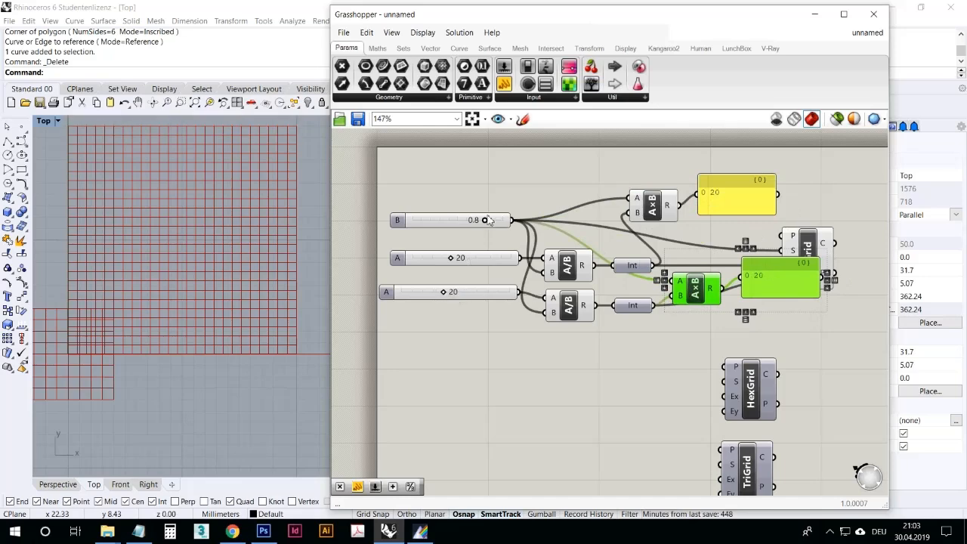
drag(499, 223, 460, 233)
right_drag(261, 251, 263, 268)
scroll(251, 260, down, 2)
- Delete both Multiplication components and their result panels from the canvas
right_drag(588, 333, 562, 330)
drag(781, 238, 852, 240)
click(760, 272)
key(Delete)
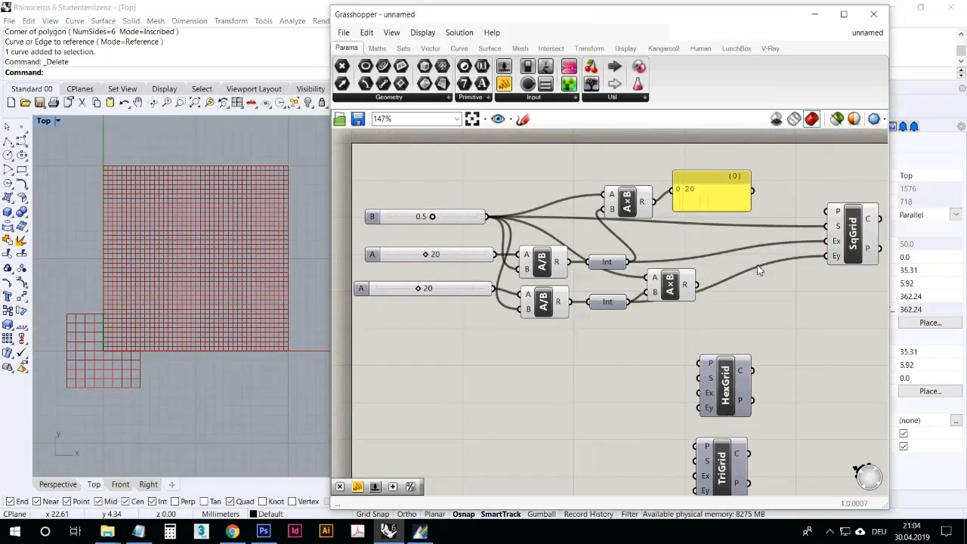
click(715, 215)
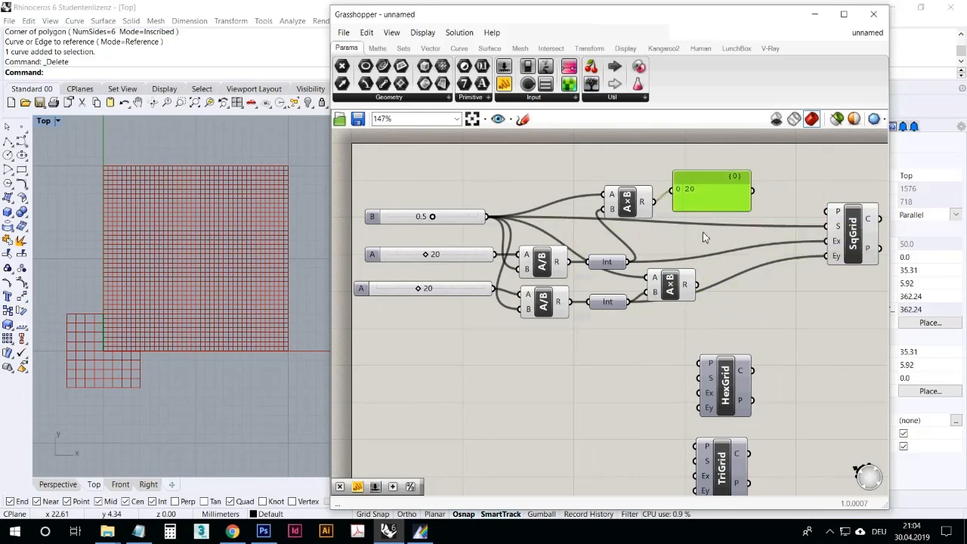
drag(687, 285, 645, 182)
drag(649, 248, 630, 212)
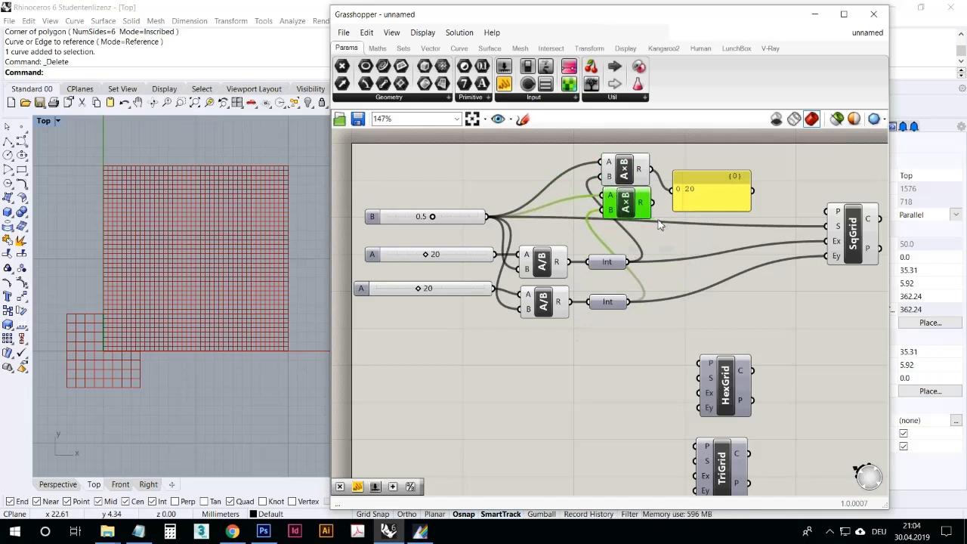
drag(760, 218, 604, 154)
key(Delete)
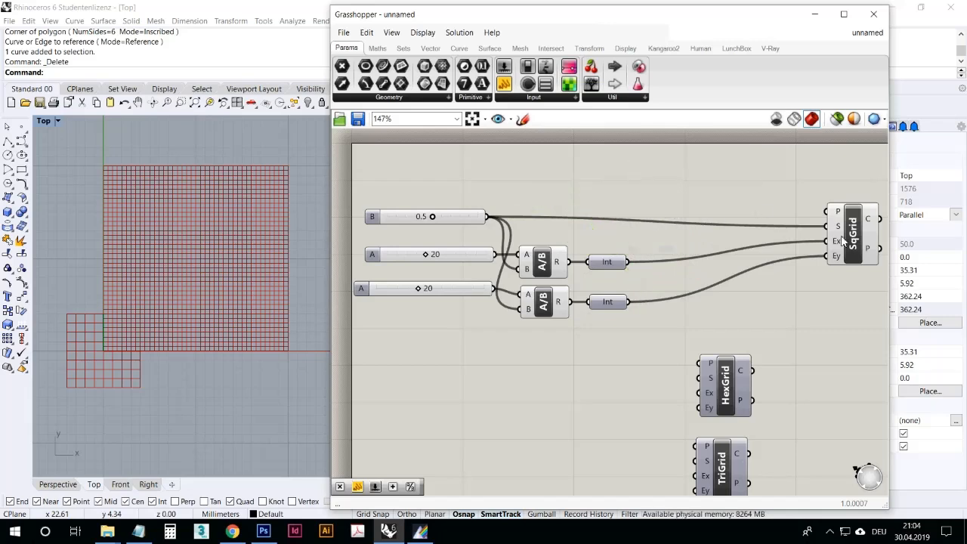
- Move the square, hexagonal and triangular grid components closer to the Integer parameters, stacked in one column
drag(840, 238, 679, 234)
click(667, 308)
right_drag(662, 308, 620, 266)
scroll(603, 265, down, 2)
scroll(603, 271, up, 2)
drag(737, 427, 631, 343)
click(681, 232)
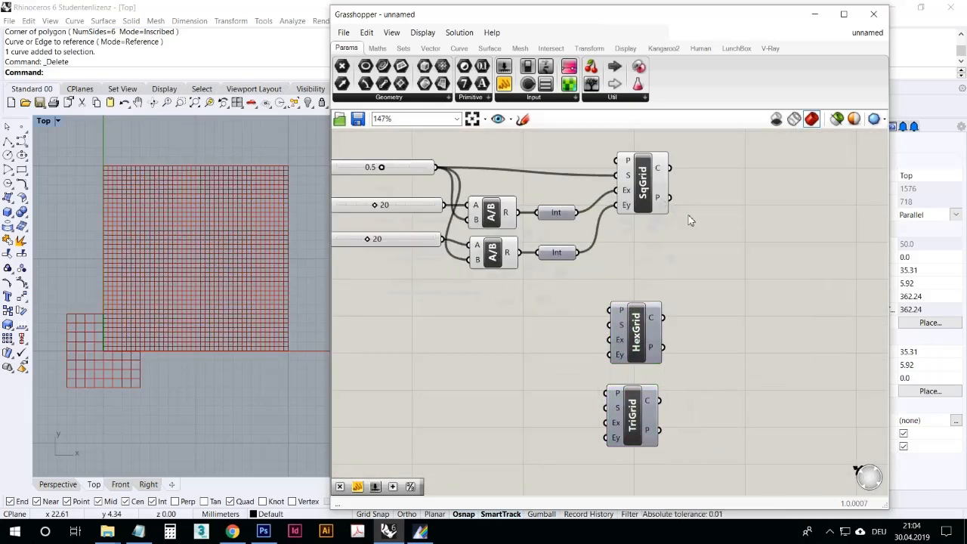
right_drag(414, 284, 471, 295)
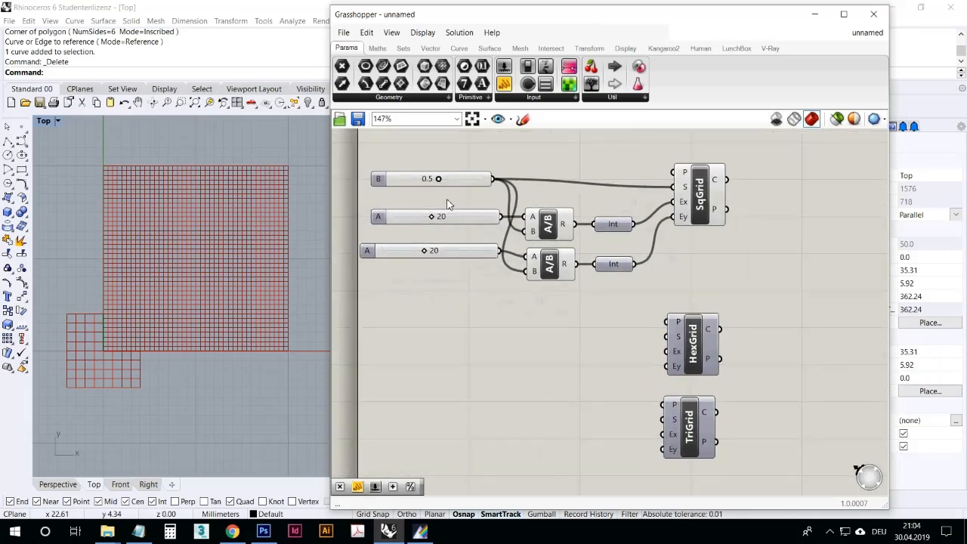
- Set the Size slider to 1.0 and check the square grid in the Top viewport
drag(446, 183, 483, 182)
right_drag(473, 310, 456, 315)
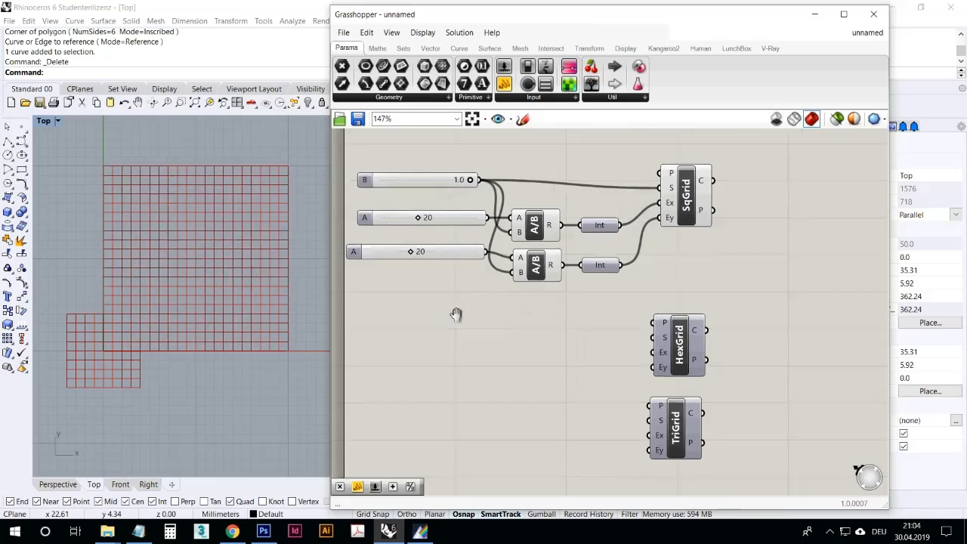
mouse_move(253, 287)
right_down()
mouse_move(233, 292)
mouse_move(242, 275)
right_up()
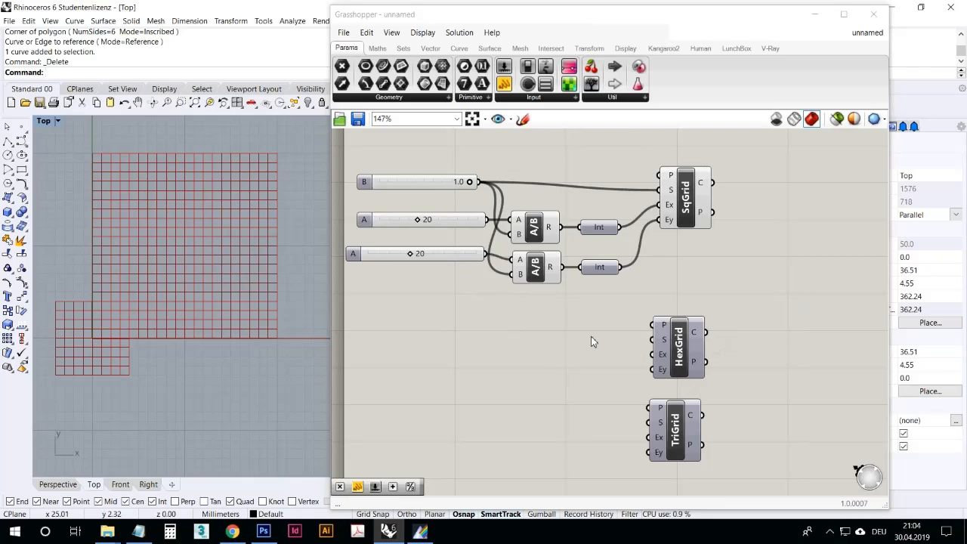
right_drag(286, 349, 288, 365)
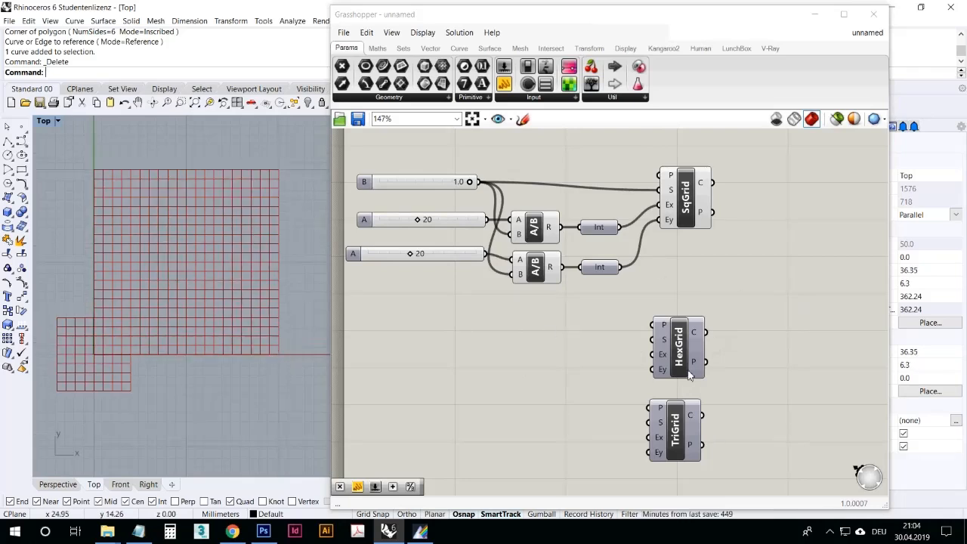
- Align the hexagonal and triangular grid components in a column beneath the square grid component
drag(680, 342, 687, 328)
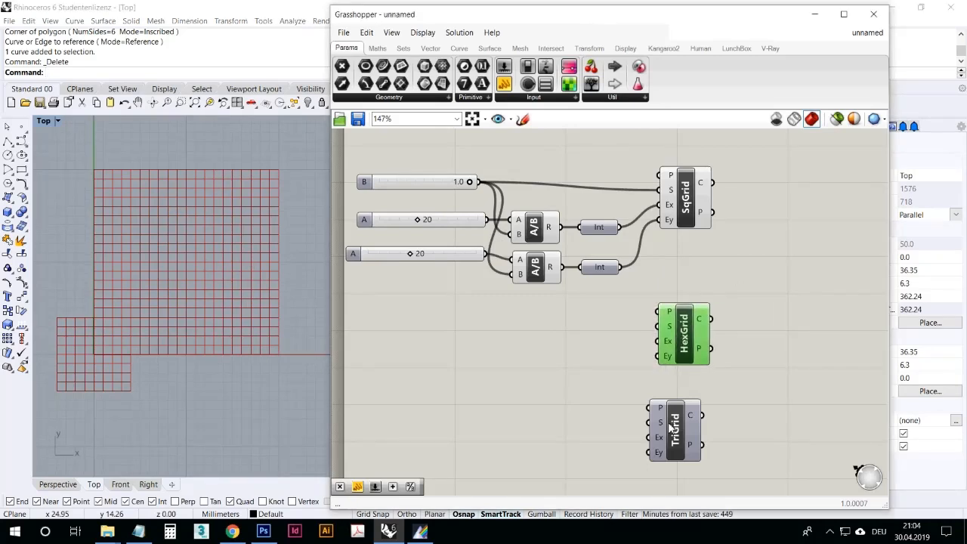
drag(673, 429, 681, 423)
click(789, 315)
right_drag(789, 316, 780, 322)
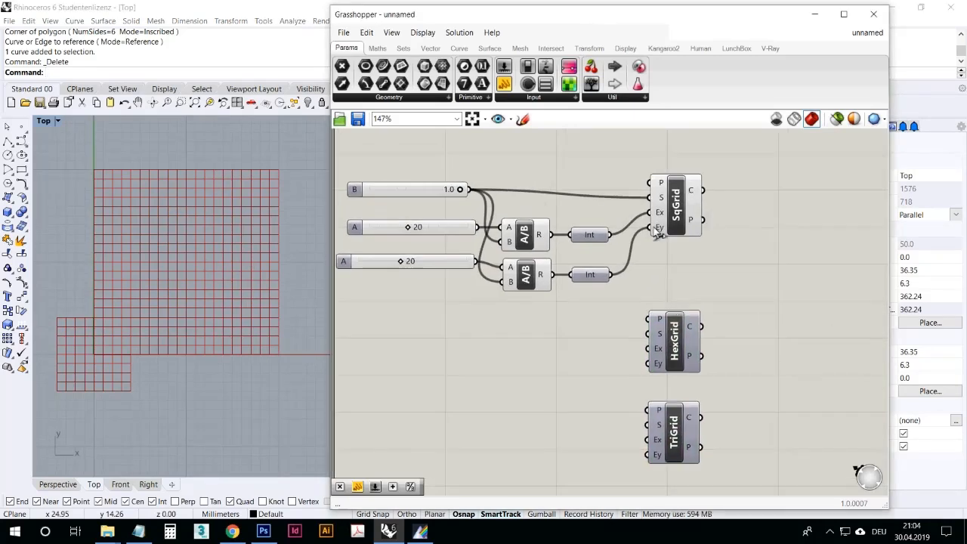
- Add a Circle component beside the square grid component
click(458, 49)
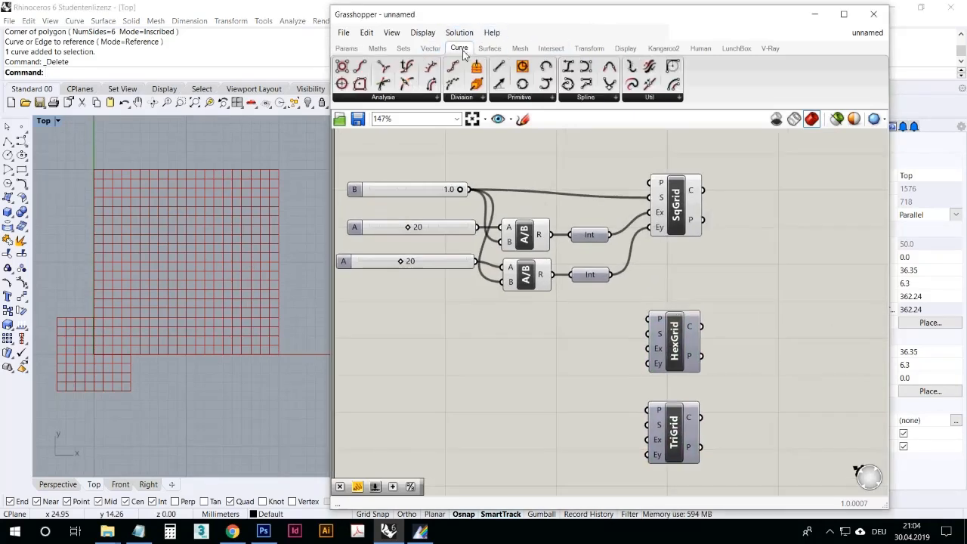
click(523, 99)
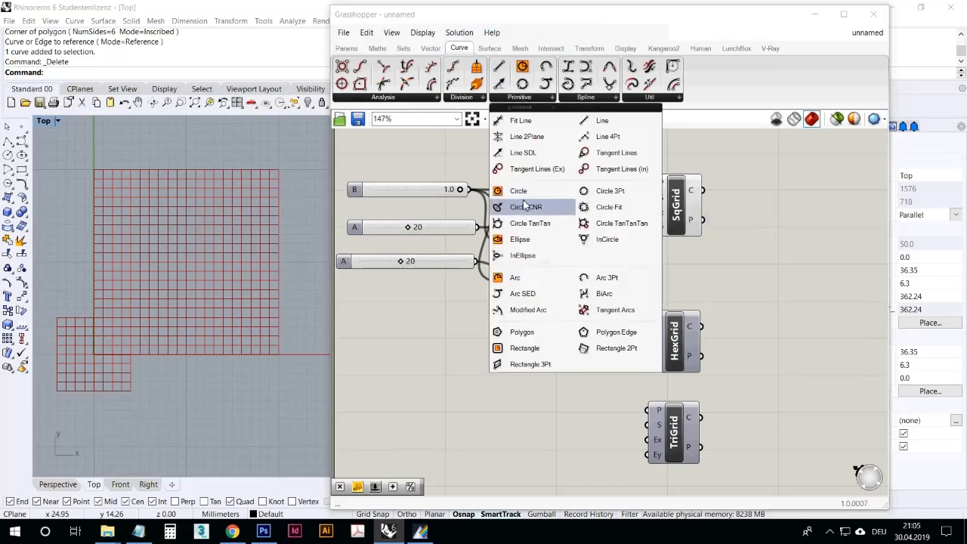
drag(527, 195, 793, 225)
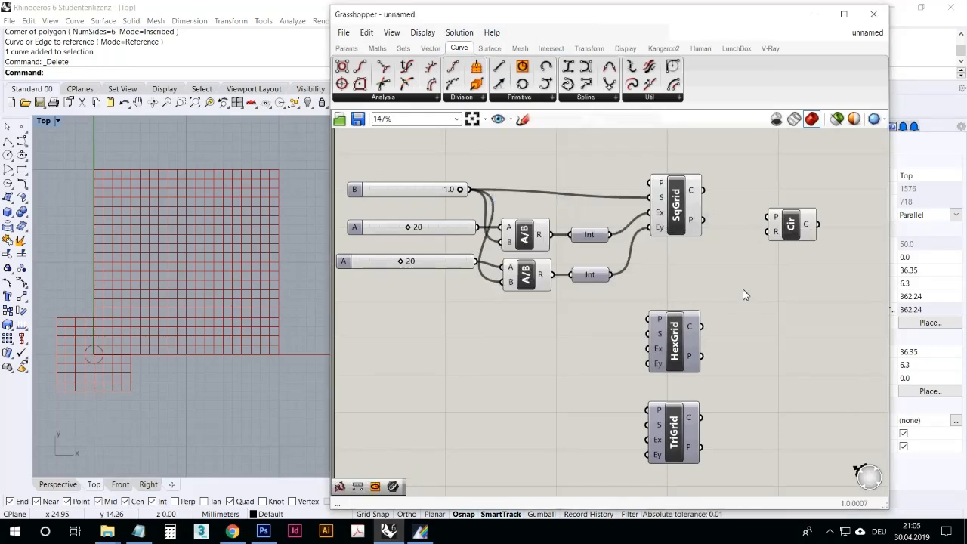
- Feed the square grid's Points output into the Circle's Plane input and move the Circle farther from the grid component
mouse_move(697, 227)
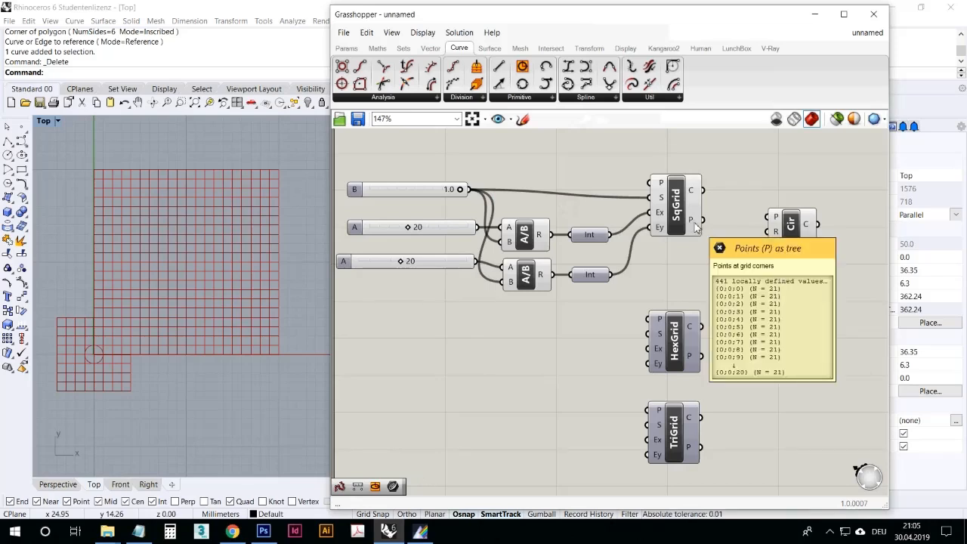
drag(696, 226, 755, 223)
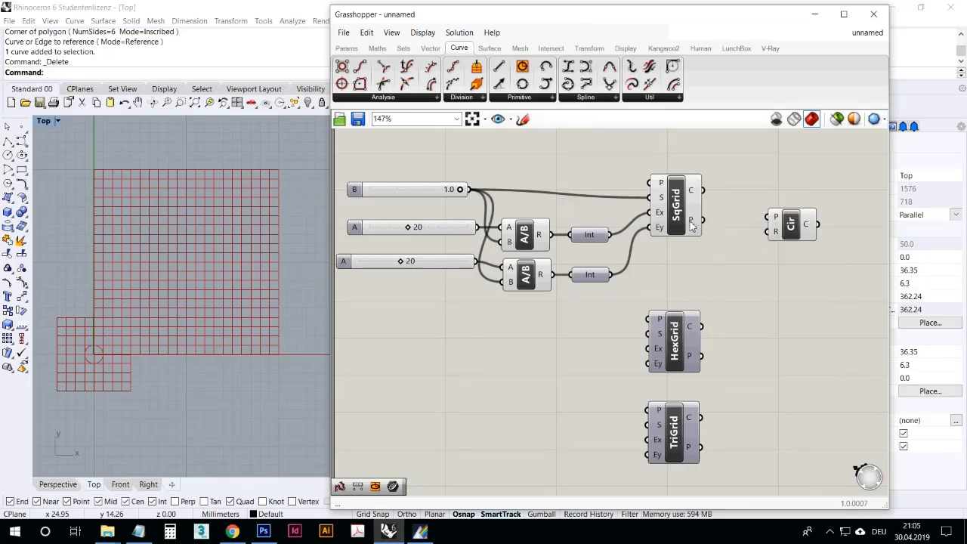
mouse_move(689, 225)
drag(696, 221, 772, 224)
drag(792, 229, 850, 232)
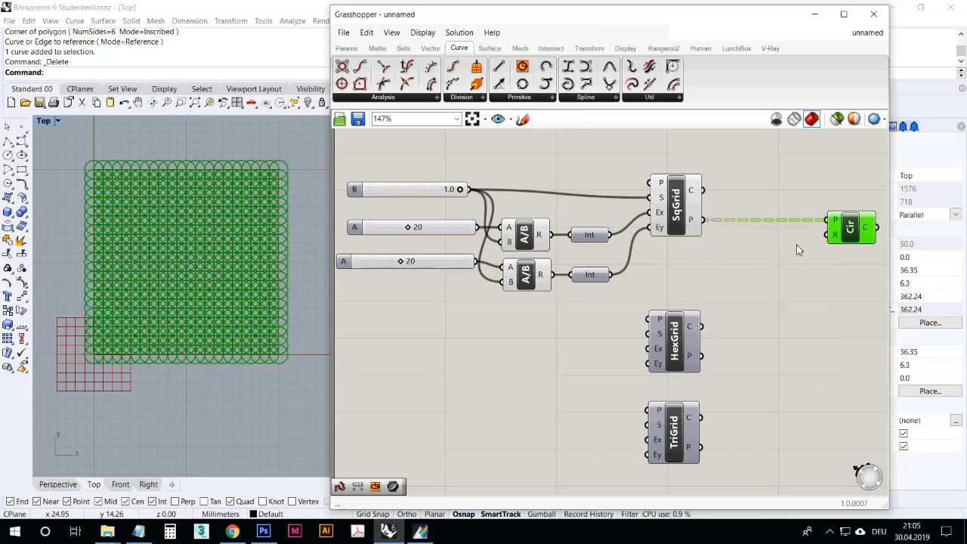
click(699, 250)
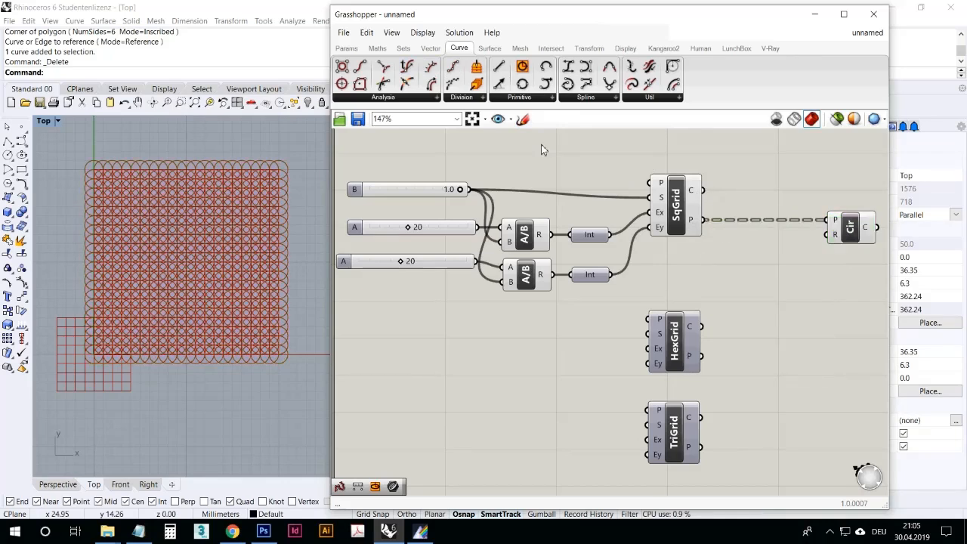
- Feed the square grid's points into a new Point parameter and inspect them in the Top viewport
click(346, 47)
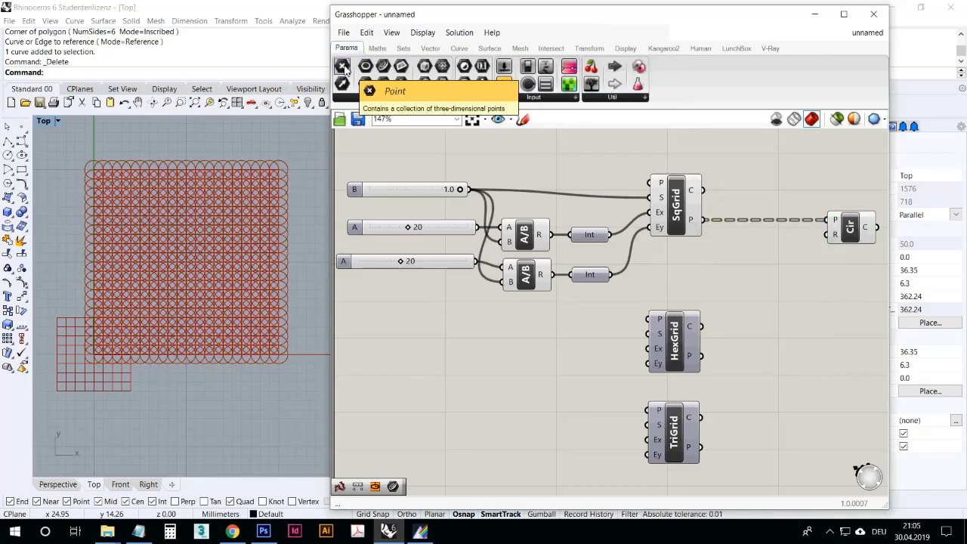
click(346, 69)
click(746, 252)
drag(706, 221, 727, 250)
click(749, 255)
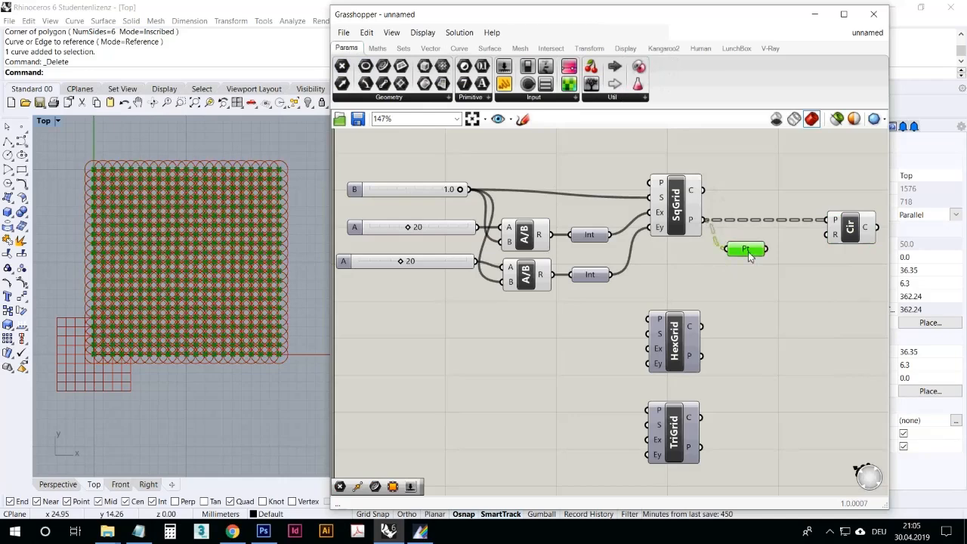
scroll(266, 174, up, 10)
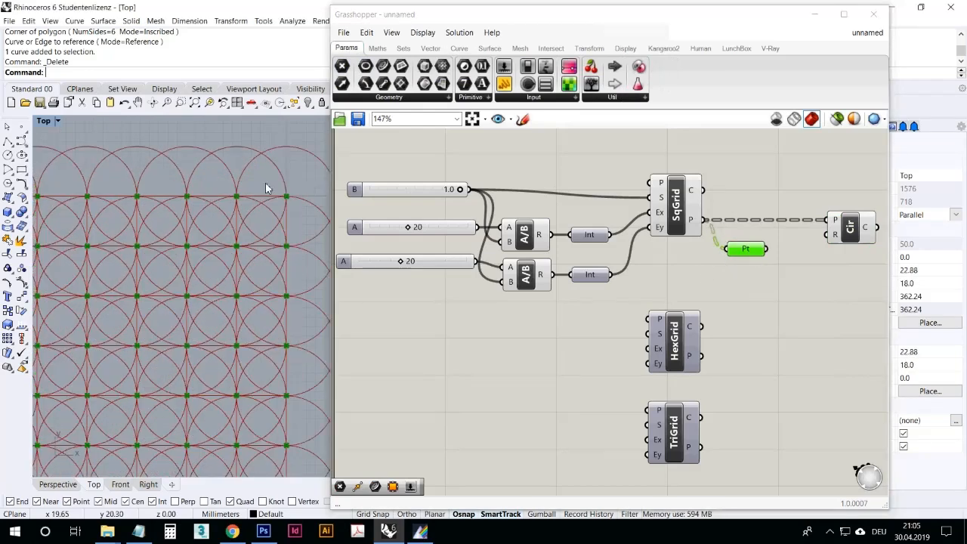
scroll(243, 260, down, 10)
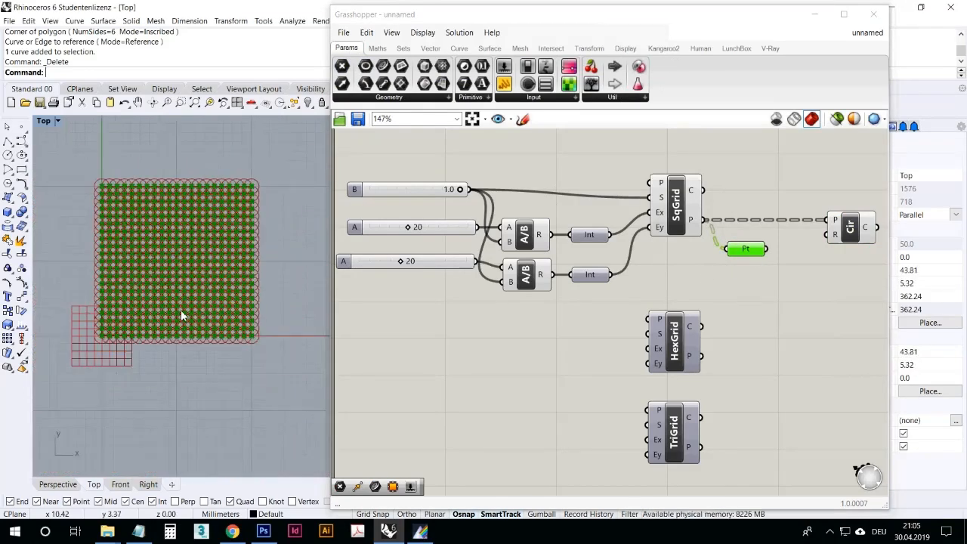
click(763, 297)
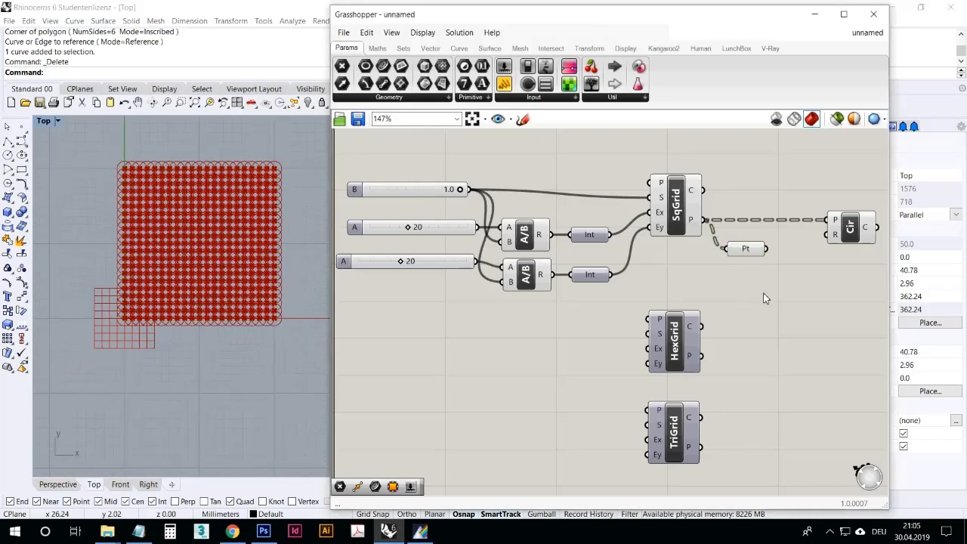
- Delete the Point parameter and move the Circle component farther away from the square grid component
drag(846, 238, 852, 238)
click(797, 266)
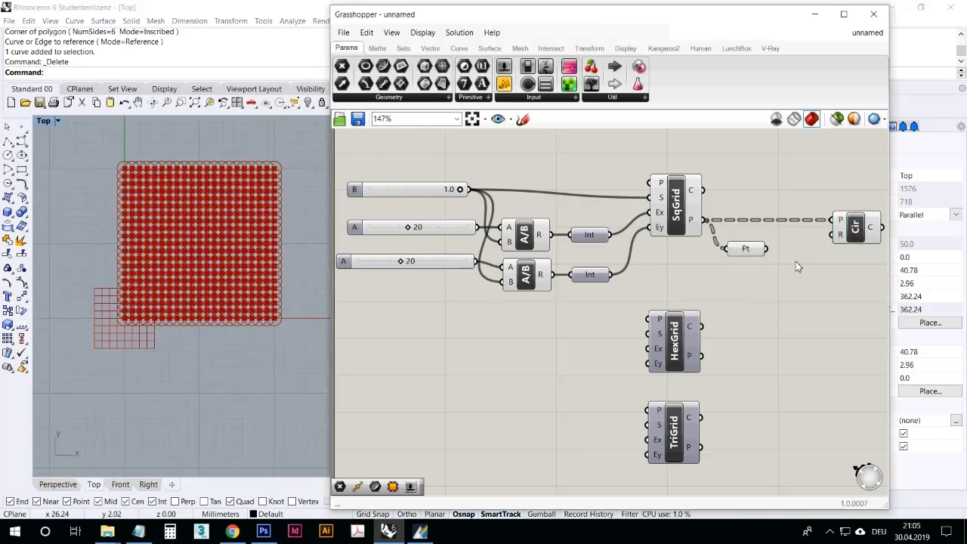
click(743, 251)
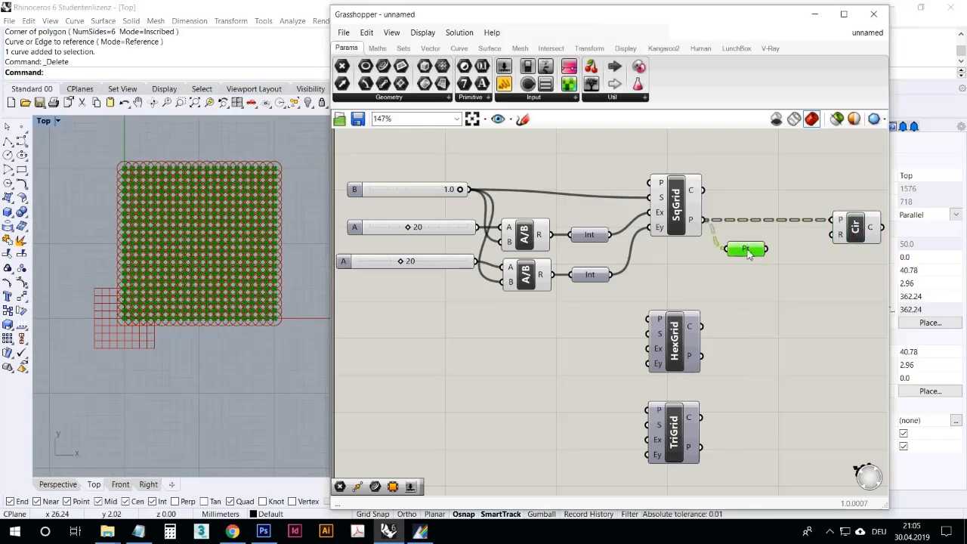
key(Delete)
click(672, 332)
scroll(650, 347, down, 2)
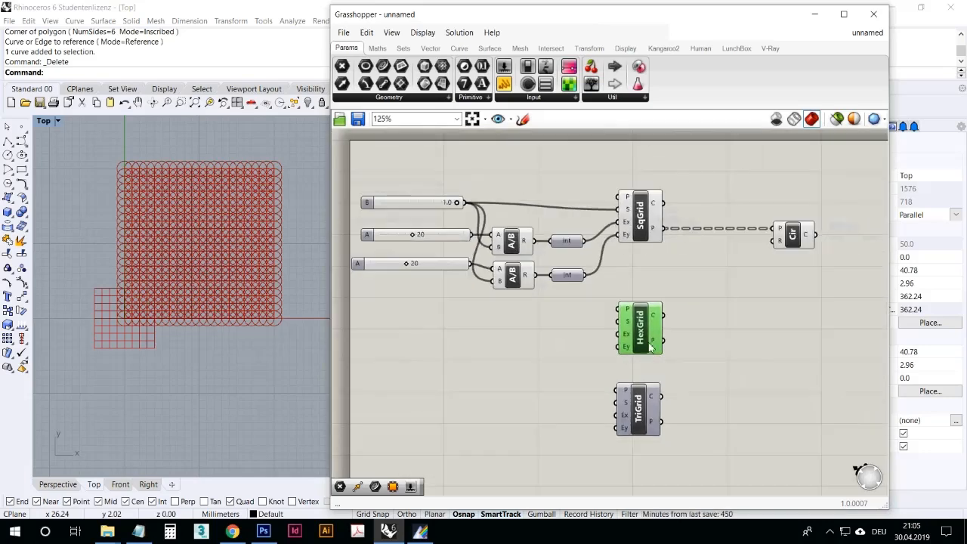
drag(809, 238, 856, 239)
click(802, 281)
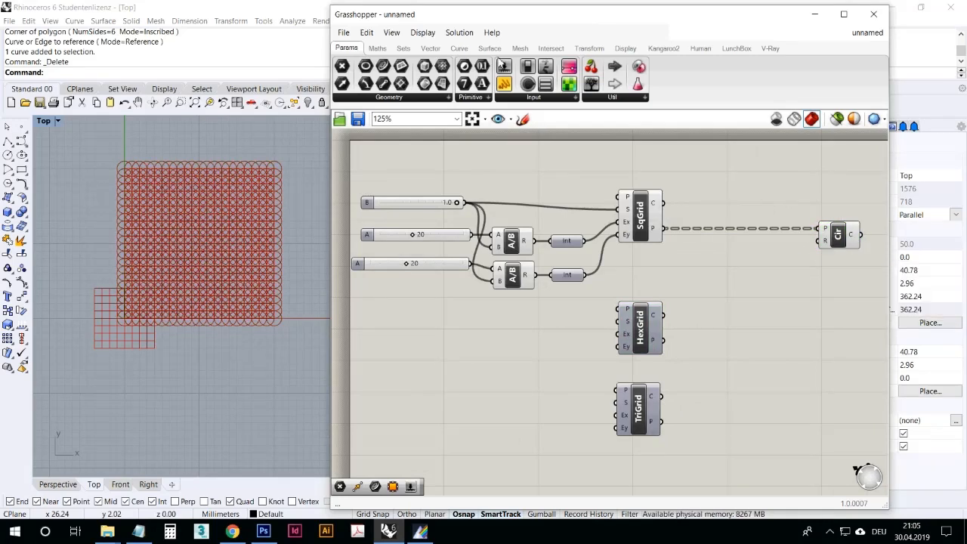
- Add a number slider wired to the Circle's Radius input and set it to 0.282
click(737, 272)
drag(772, 268, 819, 242)
mouse_move(725, 277)
mouse_down()
mouse_move(714, 277)
mouse_move(740, 282)
mouse_move(722, 283)
mouse_up()
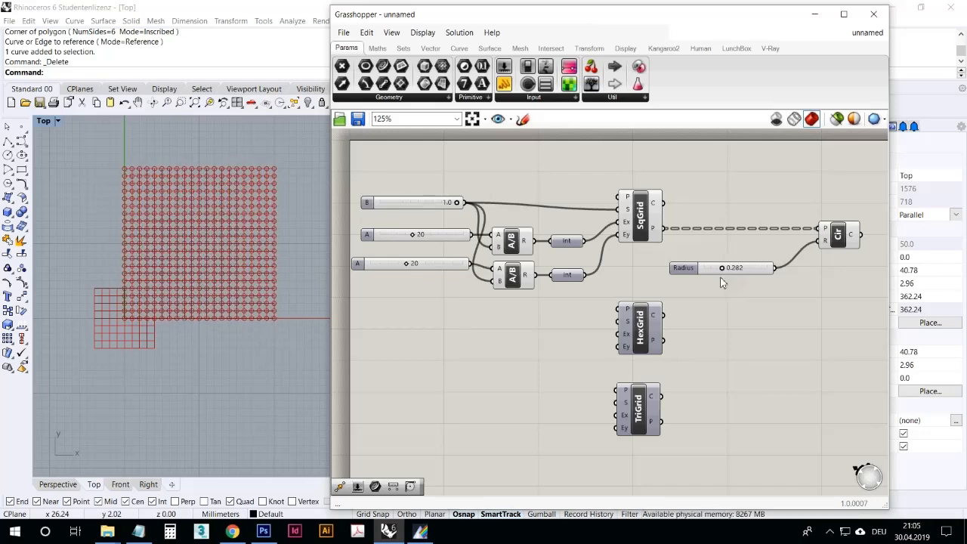
- Delete the Radius slider and move the Circle component farther along to leave more space after the grids
click(744, 272)
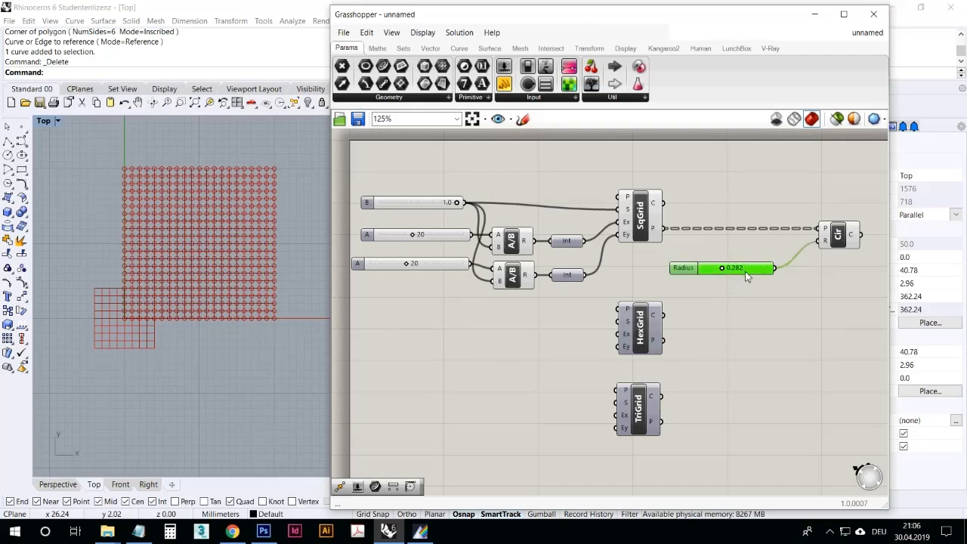
key(Delete)
right_drag(691, 328, 604, 323)
drag(757, 229, 844, 234)
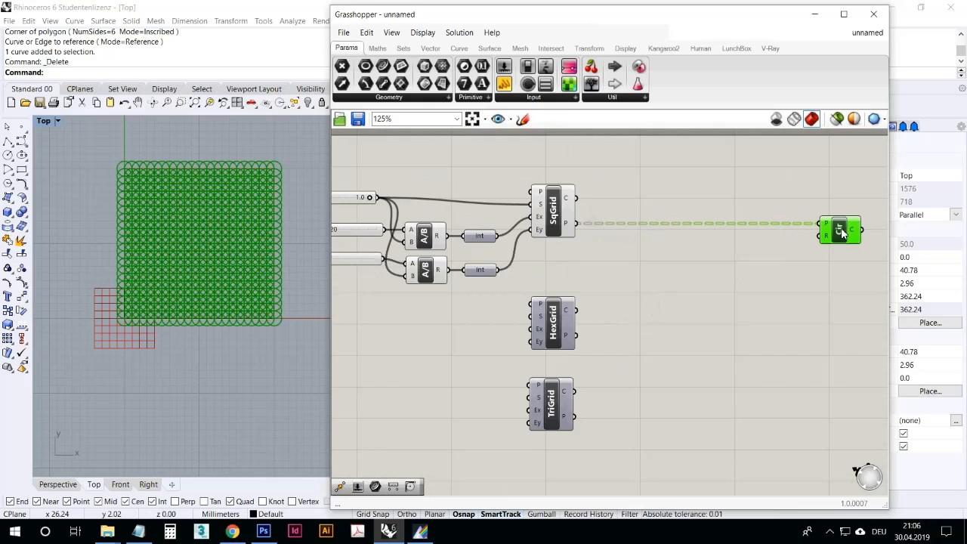
click(677, 351)
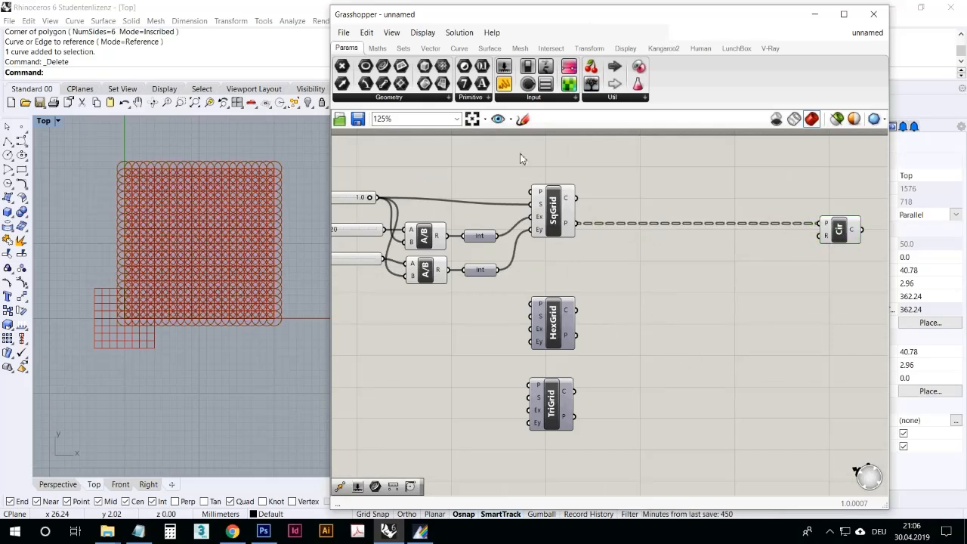
- Add a Random component between the grid components and the Circle
click(403, 47)
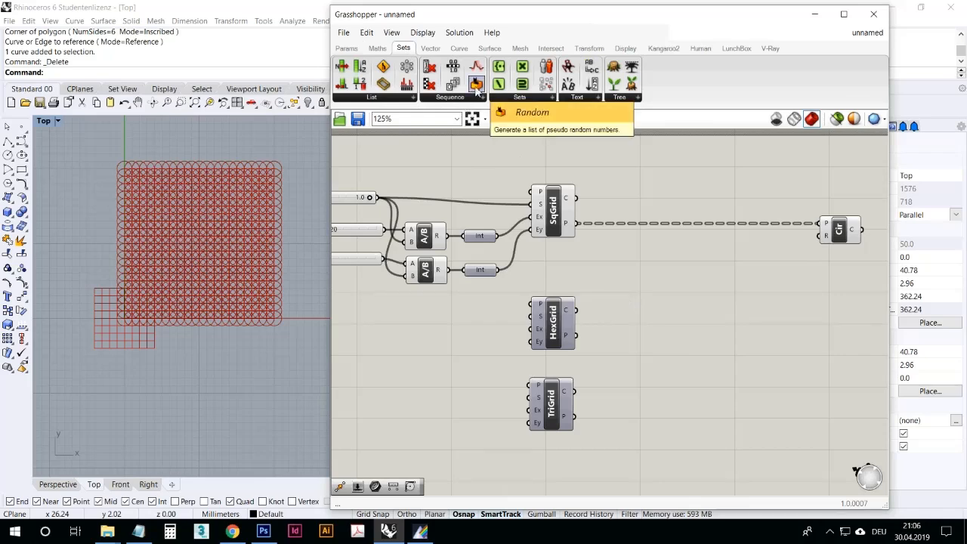
click(472, 98)
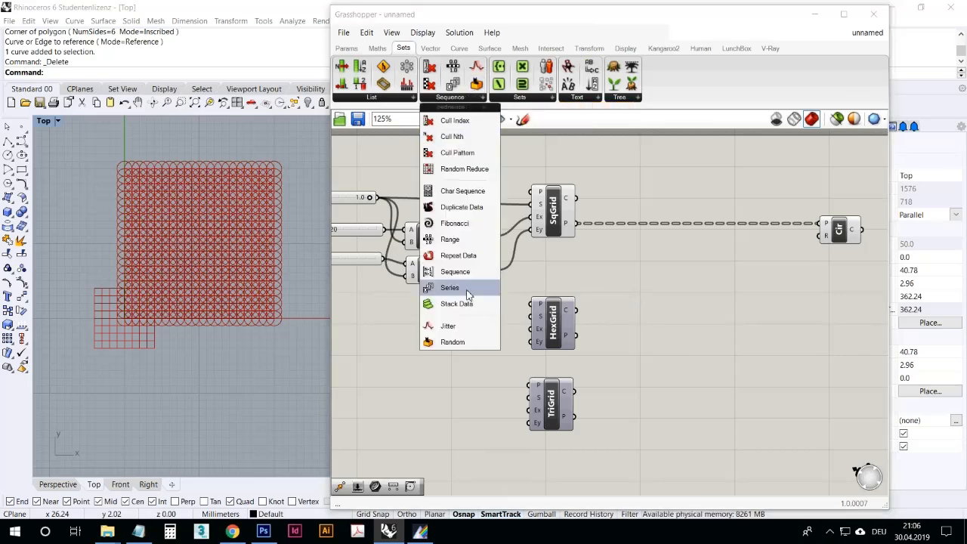
click(432, 344)
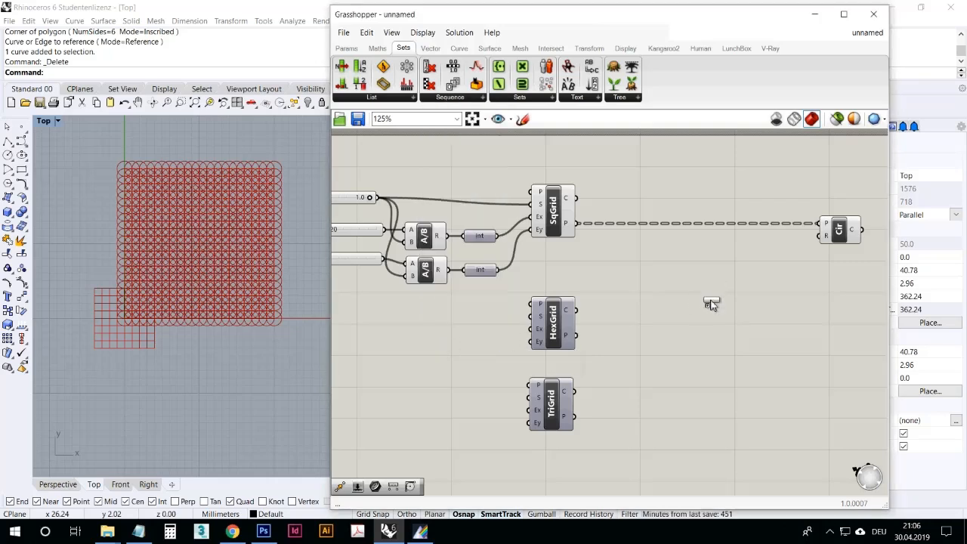
click(703, 296)
scroll(705, 295, up, 4)
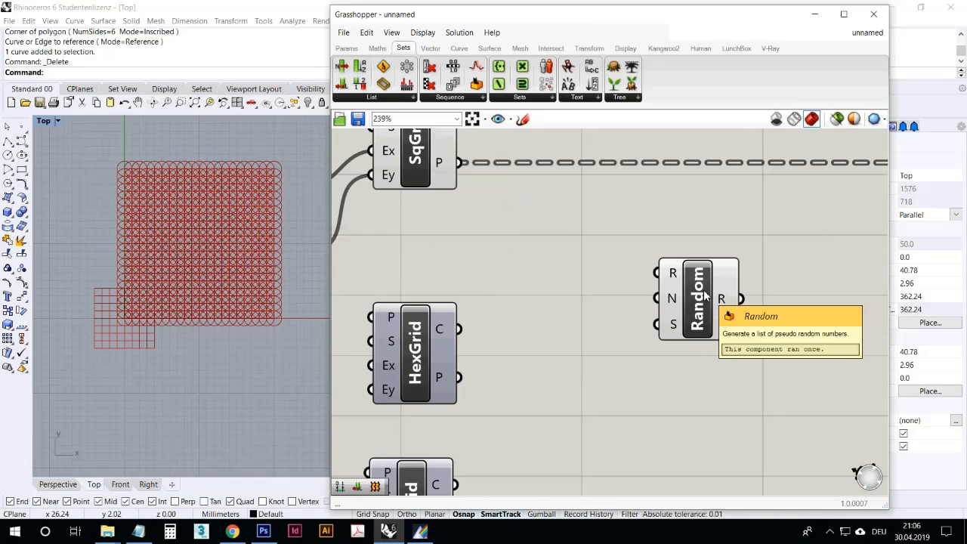
- Examine the Random component's output and its Range input, shifting the component slightly on the canvas
mouse_move(727, 303)
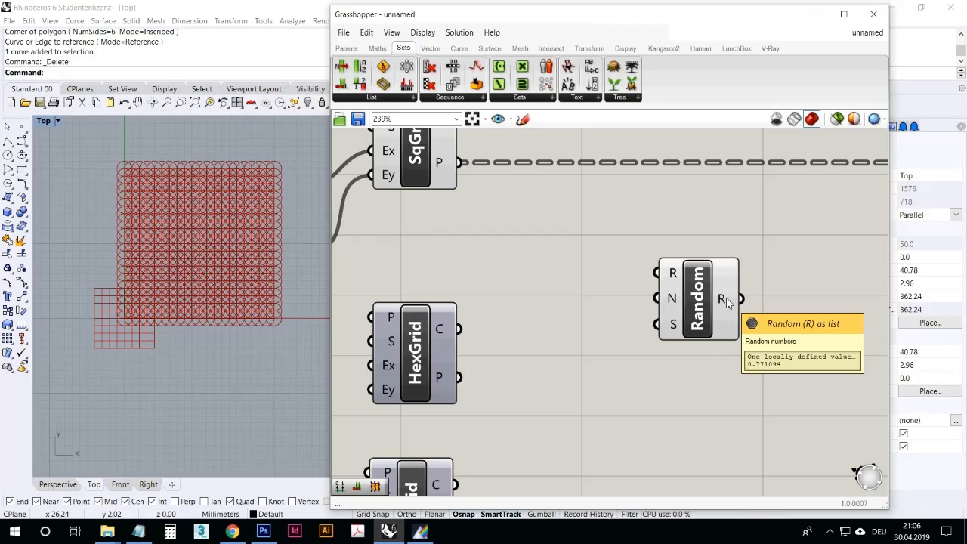
mouse_move(670, 271)
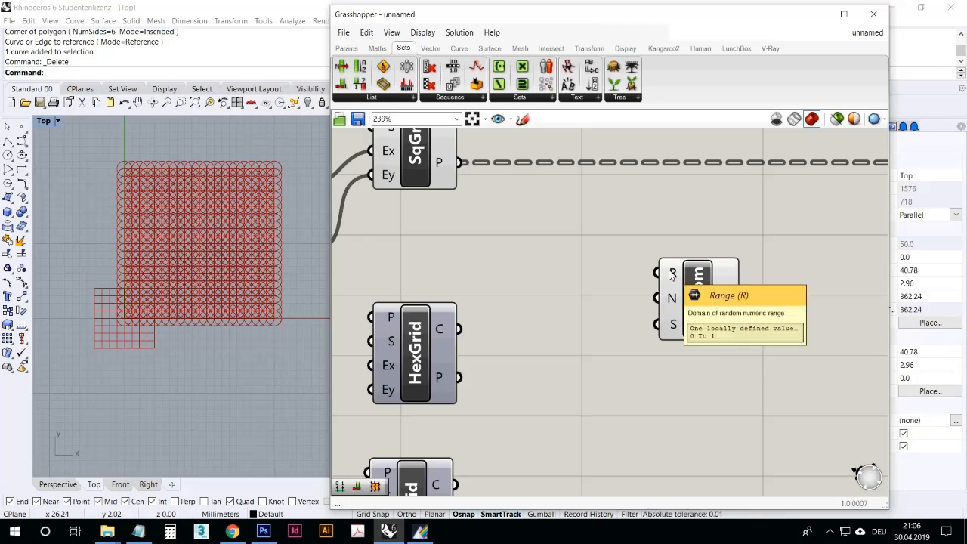
drag(672, 274, 688, 270)
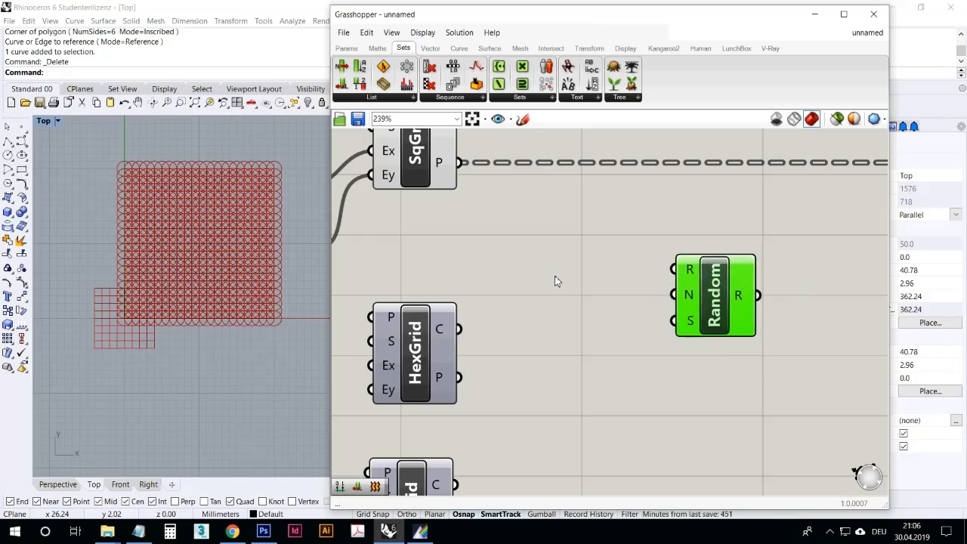
right_drag(577, 270, 604, 283)
scroll(594, 271, down, 2)
scroll(713, 273, up, 2)
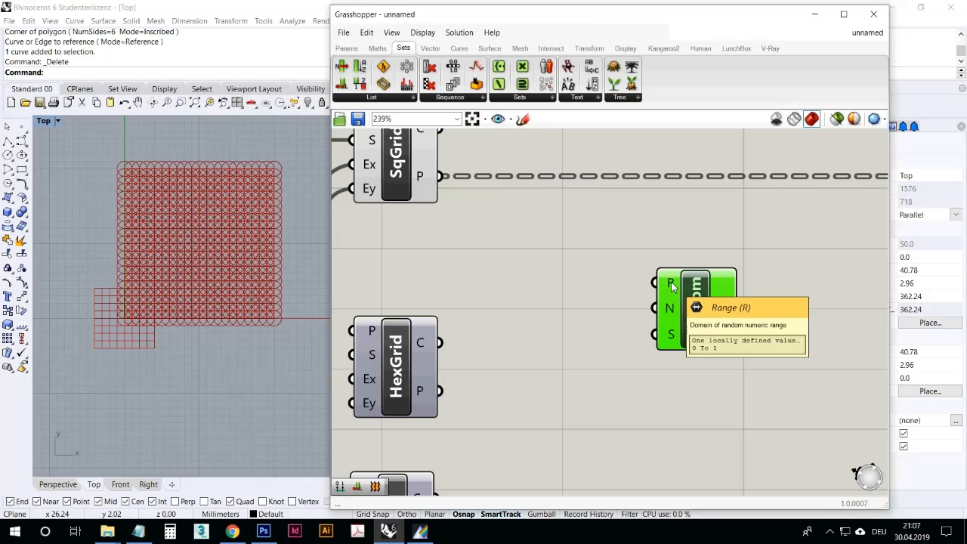
mouse_move(694, 306)
mouse_down()
mouse_move(680, 297)
mouse_move(696, 308)
mouse_move(695, 294)
mouse_move(690, 306)
mouse_up()
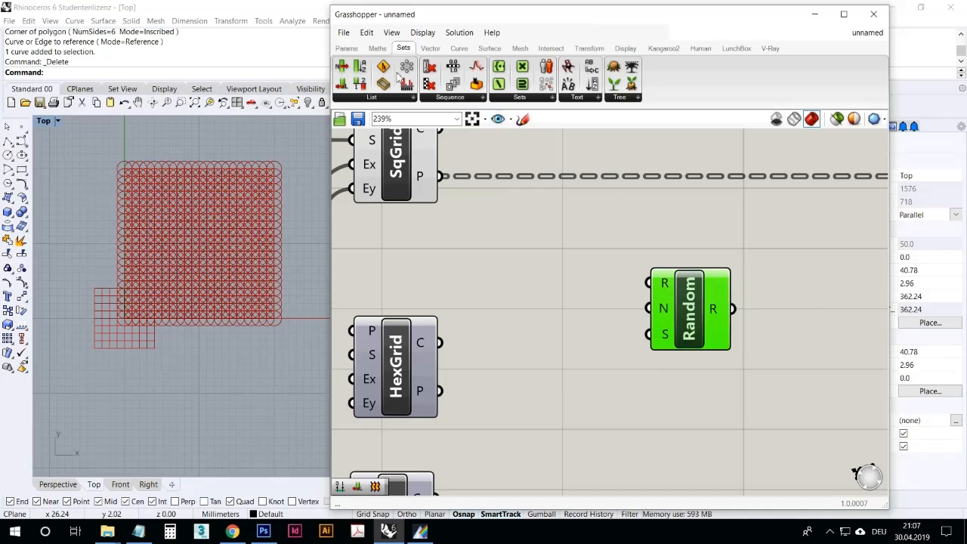
- Add a panel containing "0.5 To 3", wire it to the Random component's Range input, and shrink the panel to fit
click(347, 48)
drag(504, 84, 548, 261)
double_click(548, 262)
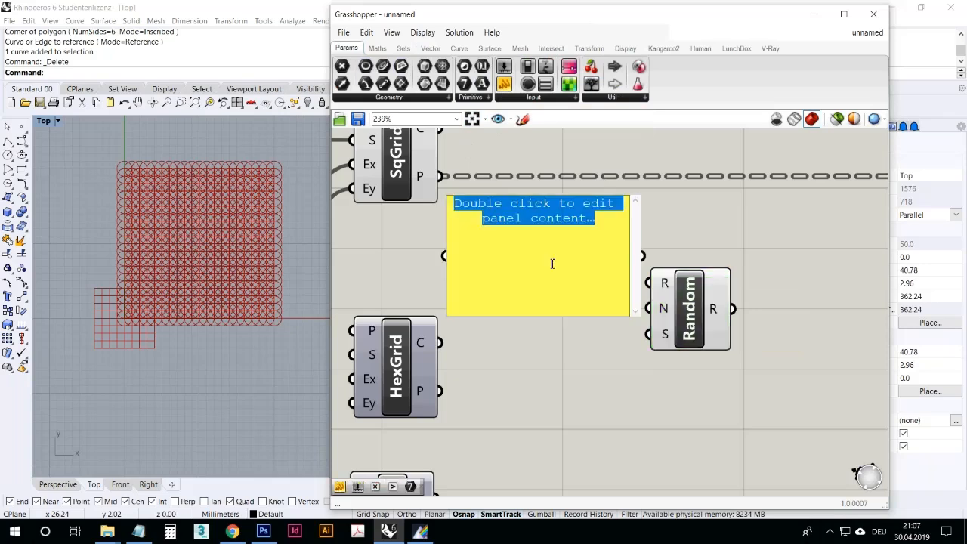
text(0.5)
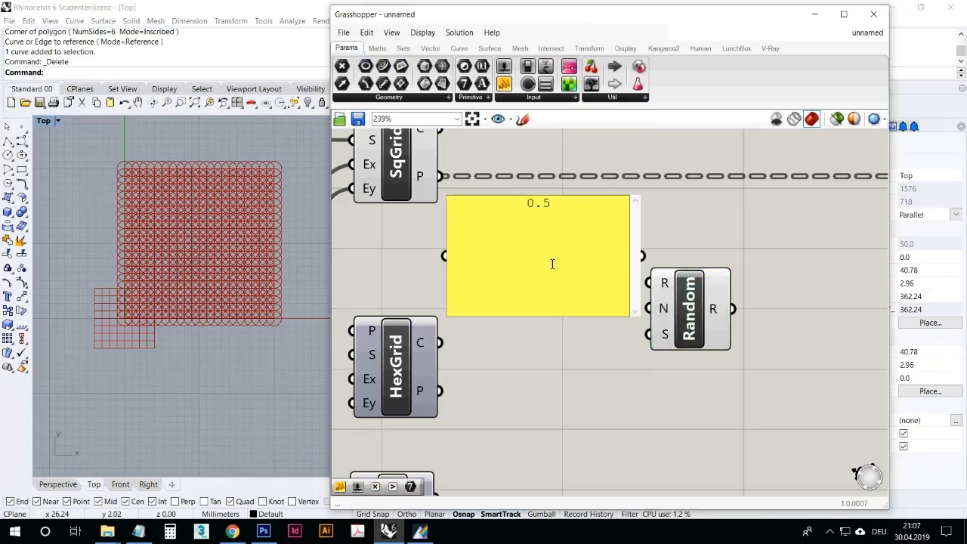
text( To 3)
click(660, 222)
drag(642, 255, 700, 313)
drag(454, 318, 533, 248)
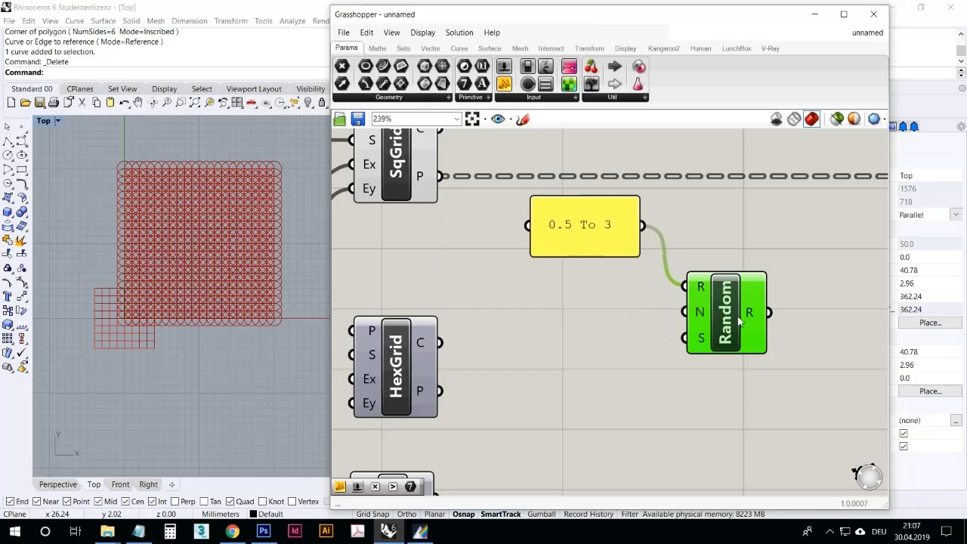
- Wire a compact panel containing 10 to Random's Number input and move the range panel closer to it
mouse_move(753, 318)
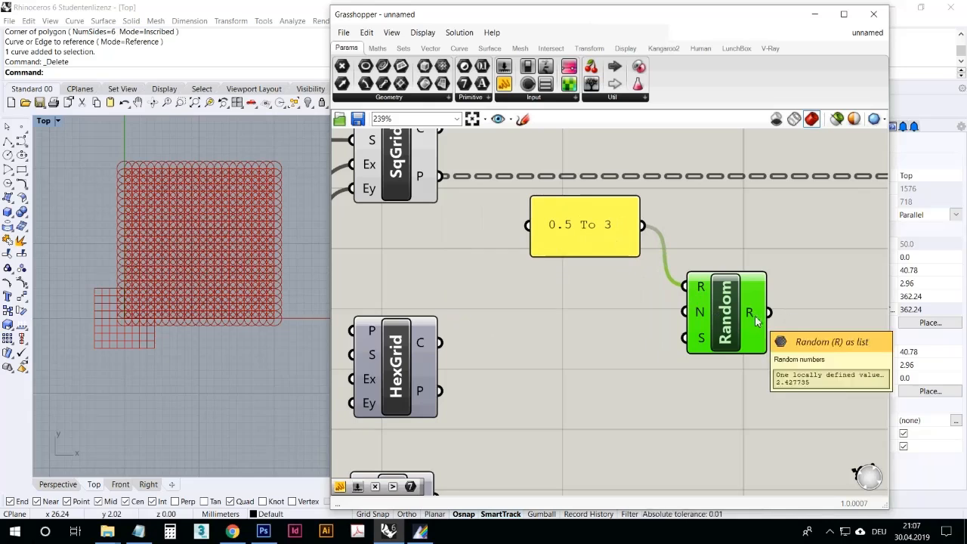
mouse_move(703, 318)
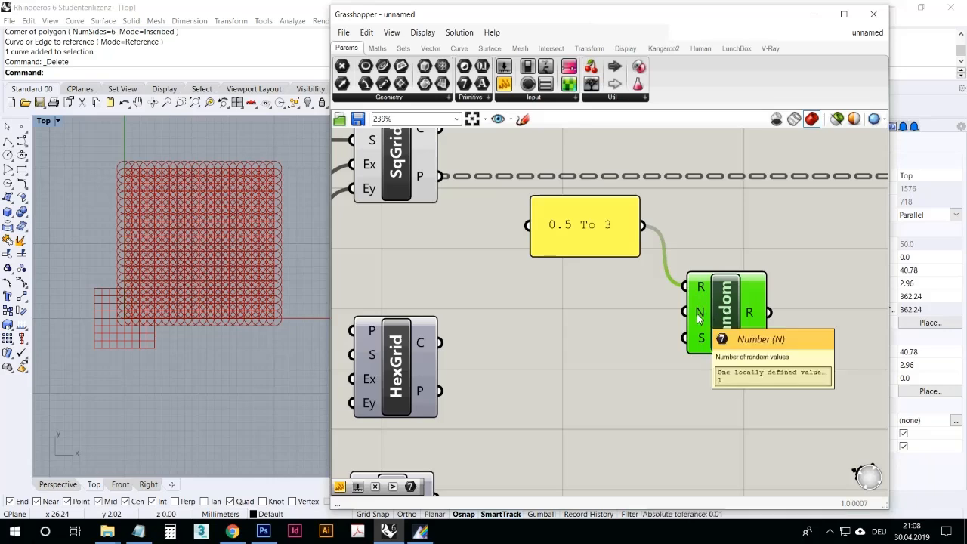
drag(504, 83, 563, 303)
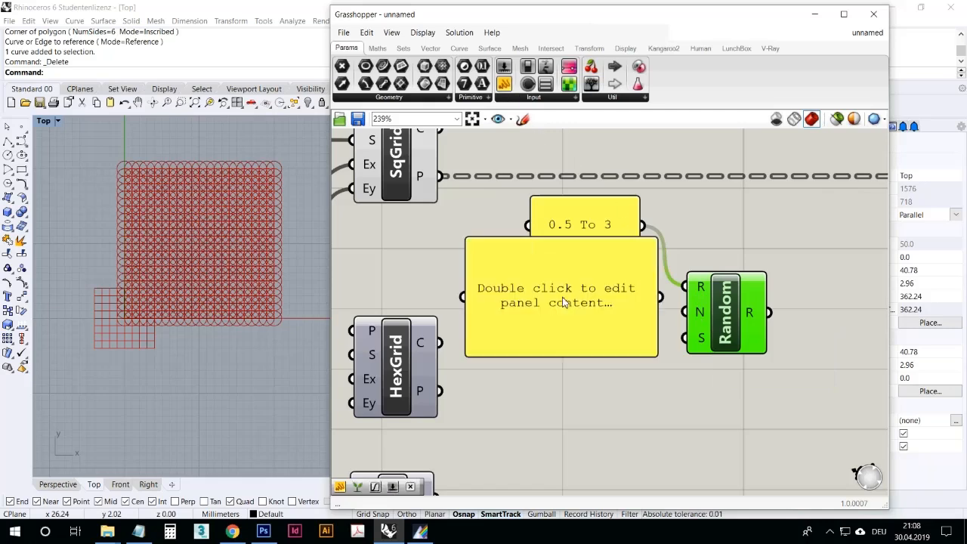
double_click(562, 297)
text(10)
click(570, 352)
drag(566, 326, 575, 334)
double_click(575, 334)
click(586, 276)
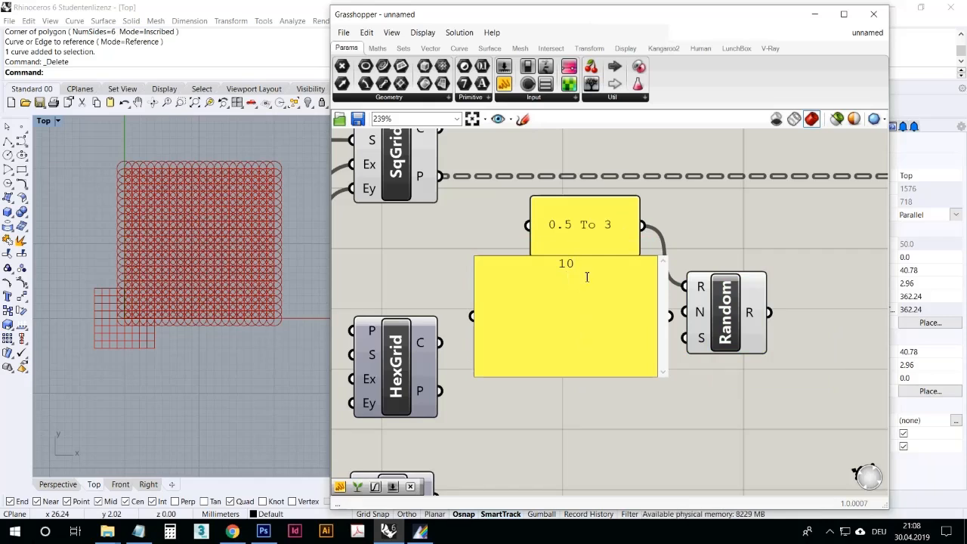
key(Return)
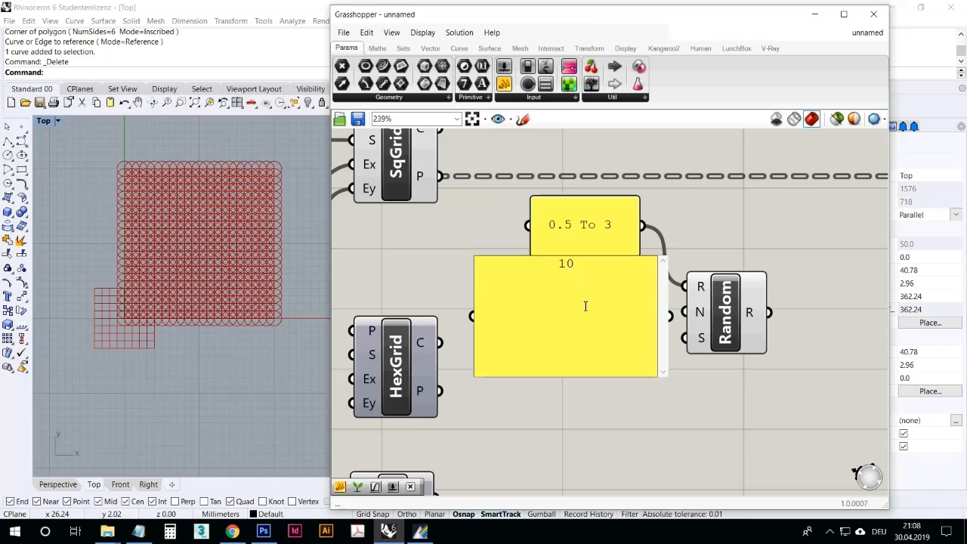
click(503, 389)
drag(484, 383, 684, 317)
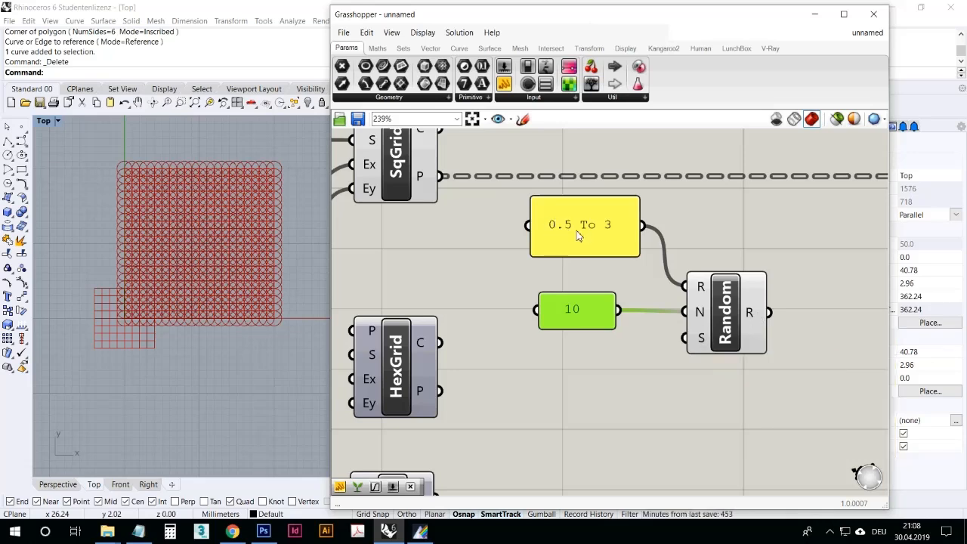
drag(597, 230, 600, 270)
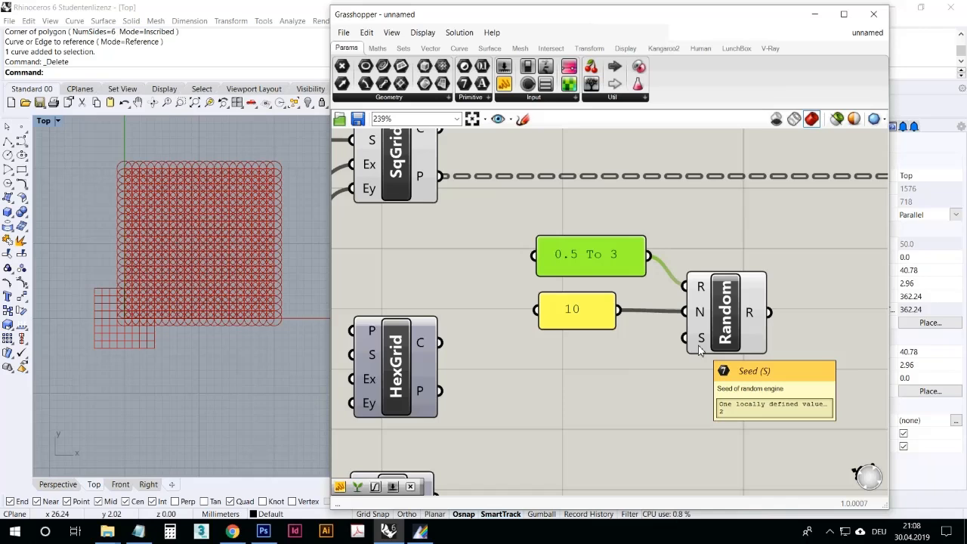
- Add a panel wired to Random's output and enlarge it to show the full list of values
right_drag(654, 359, 526, 334)
scroll(507, 325, down, 2)
scroll(556, 312, up, 1)
drag(504, 84, 665, 260)
drag(614, 298, 641, 306)
drag(694, 345, 718, 474)
- Add a number slider below the panels and configure it for integers with a maximum of 100
click(497, 391)
drag(507, 69, 453, 361)
right_click(474, 363)
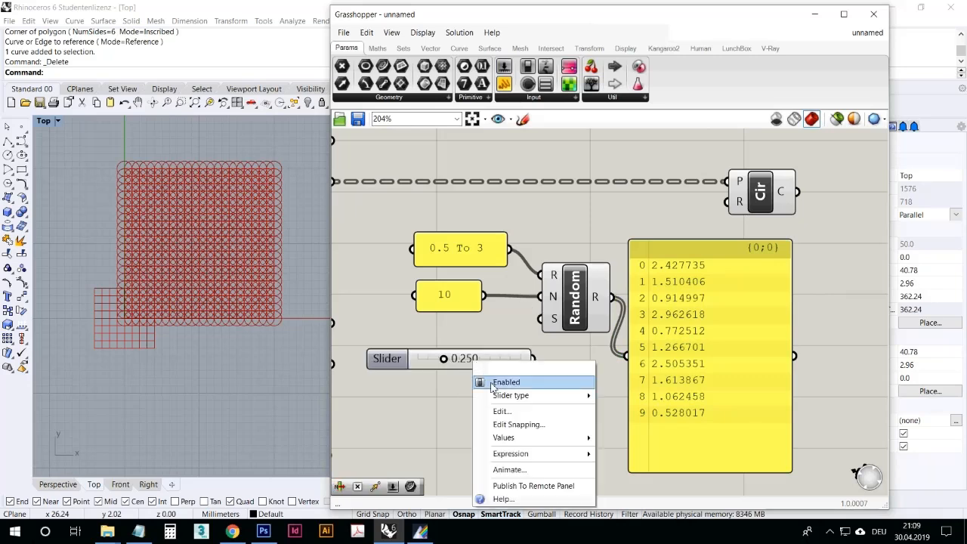
click(502, 411)
double_click(542, 416)
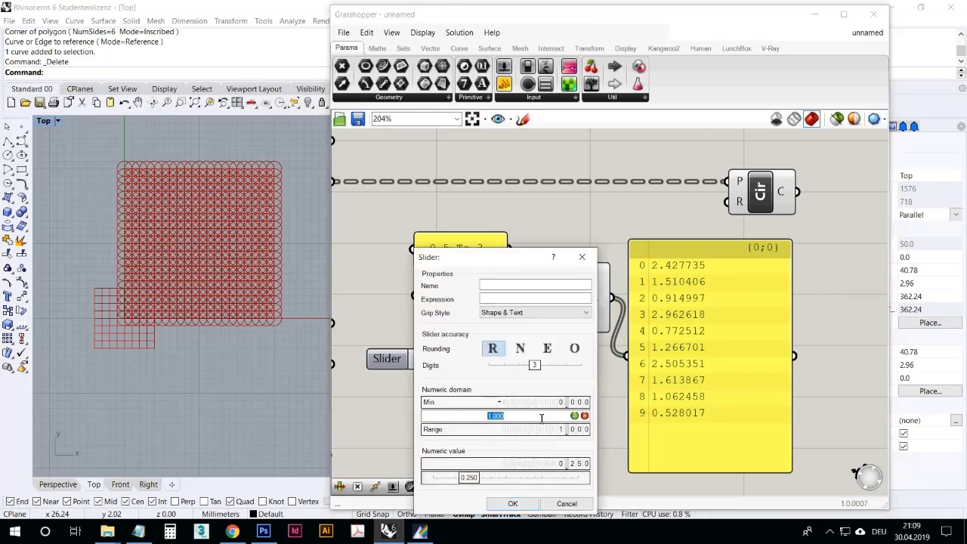
text(10)
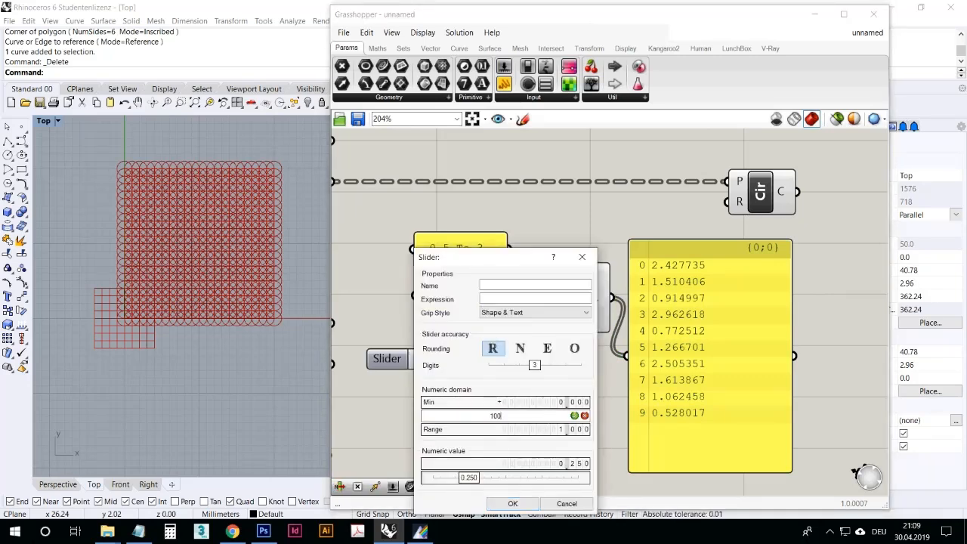
click(520, 349)
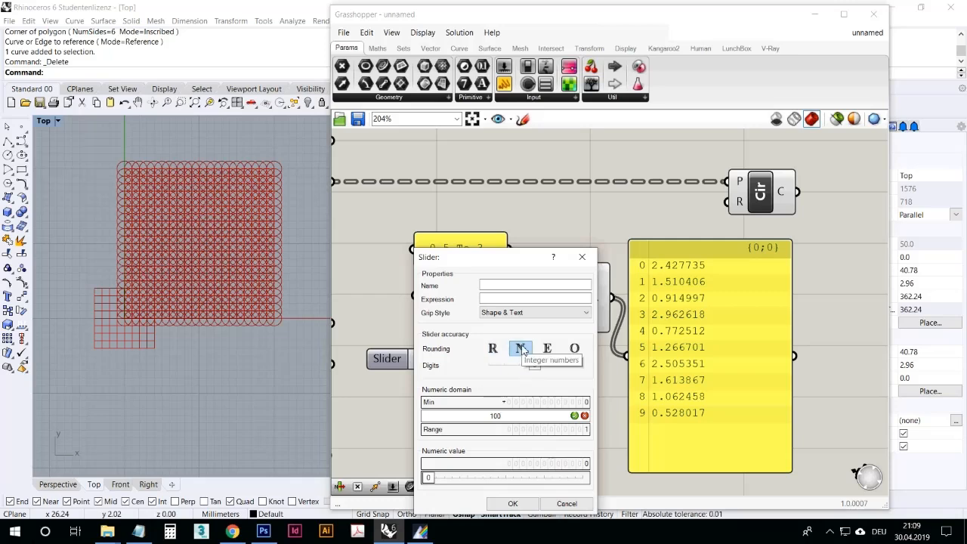
text(0)
click(574, 415)
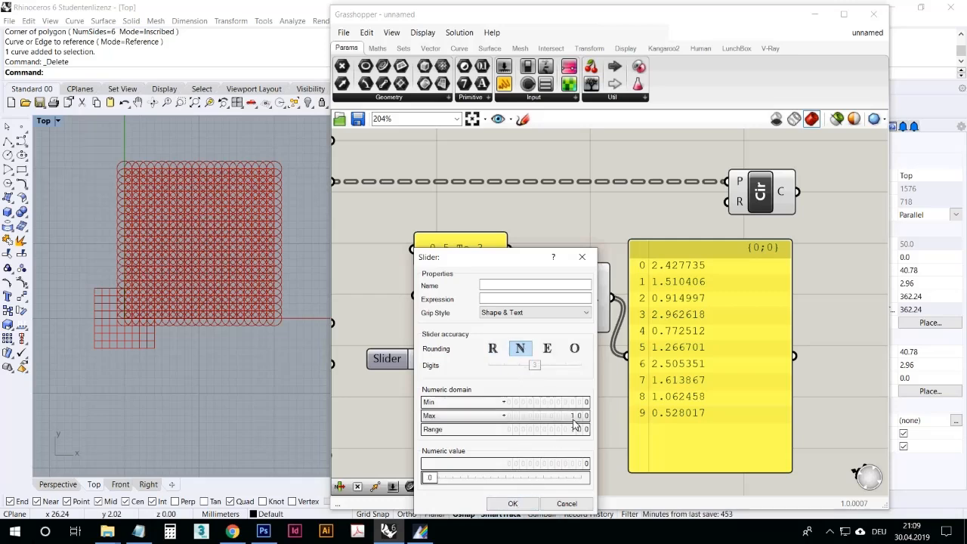
click(513, 504)
- Wire the integer slider to Random's Seed input and set it to 28
drag(534, 359, 539, 318)
drag(421, 362, 449, 367)
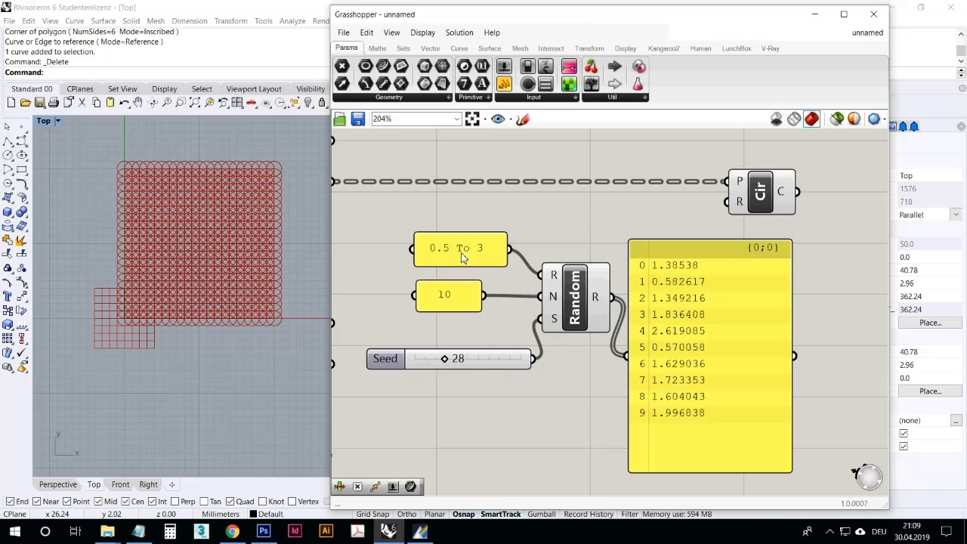
click(830, 533)
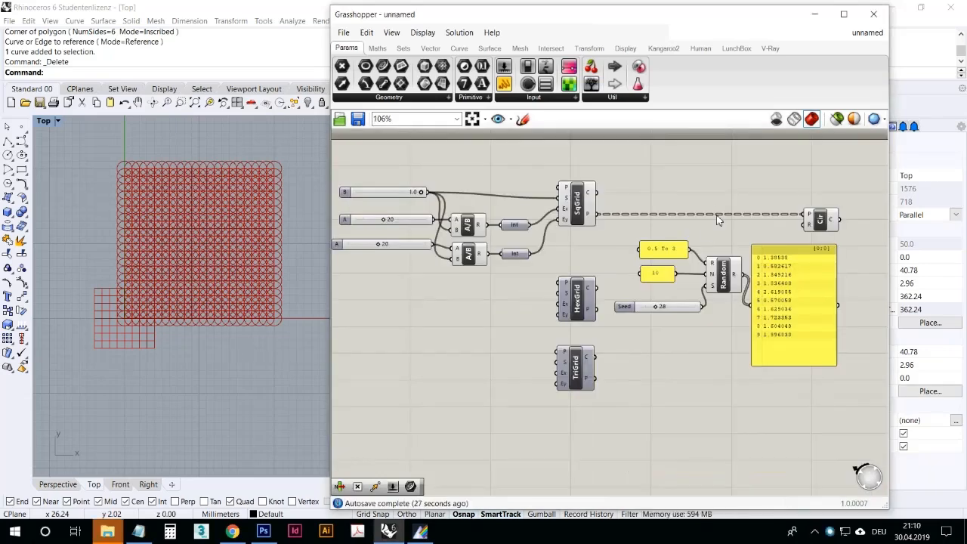
- Move the Circle component farther past the random values panel and wire that panel's output to its Radius input
scroll(712, 211, up, 5)
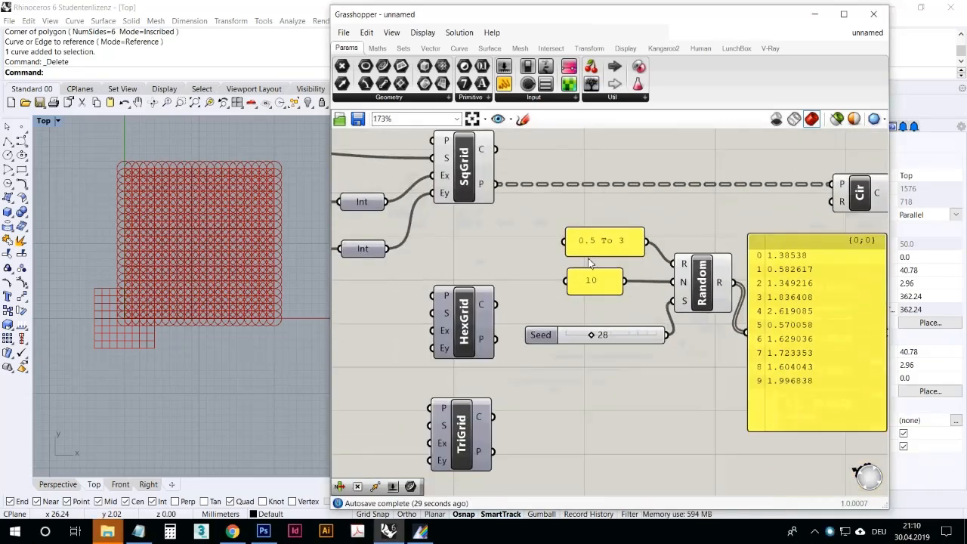
scroll(596, 261, down, 1)
scroll(674, 313, up, 5)
scroll(586, 330, down, 5)
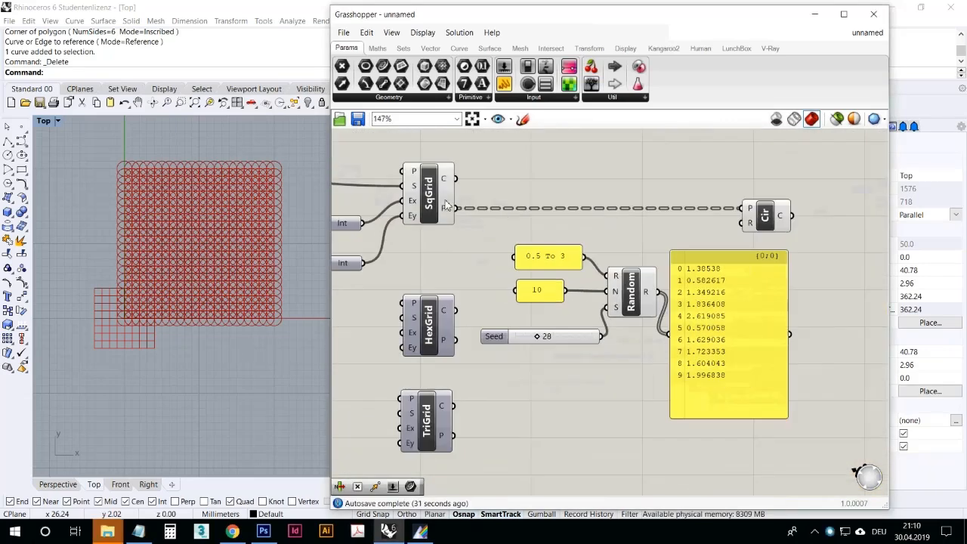
drag(775, 236, 862, 228)
scroll(739, 251, down, 3)
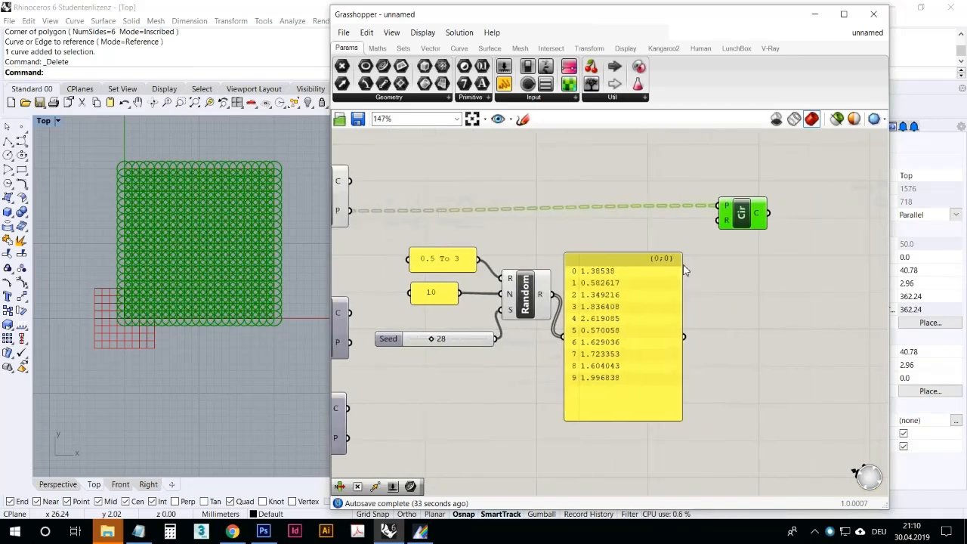
drag(735, 227, 806, 230)
click(783, 263)
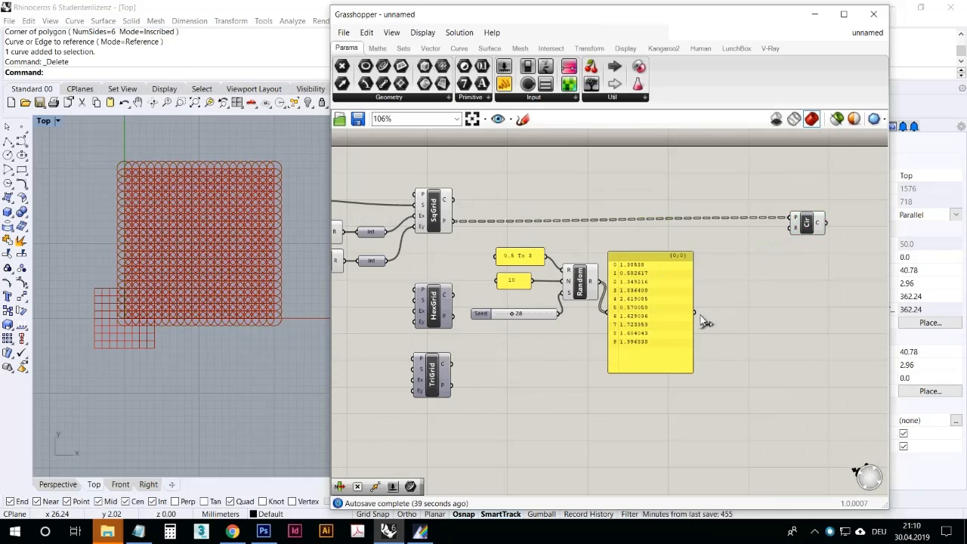
drag(694, 312, 790, 229)
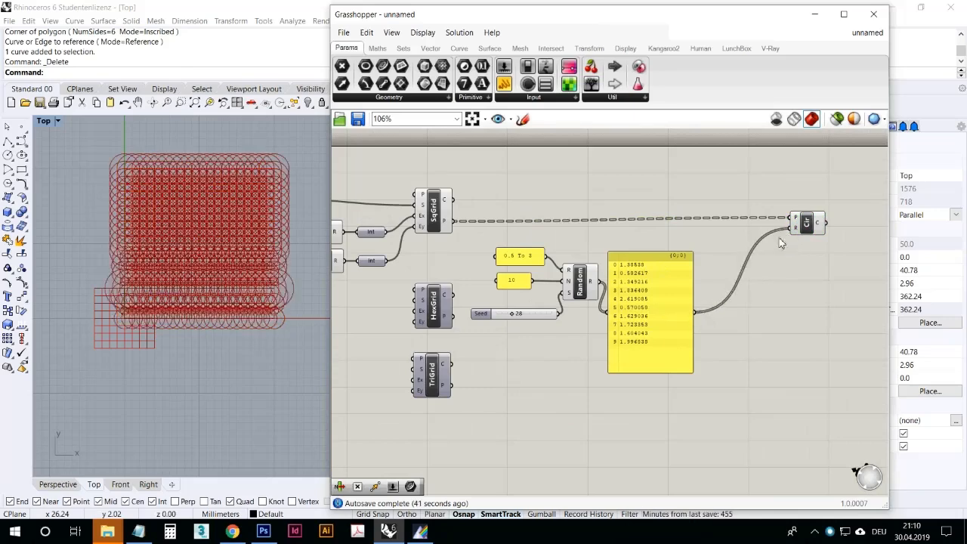
- Examine how the random radii are distributed over the rows of circles on the square grid in the Top viewport
right_drag(135, 266, 129, 302)
scroll(193, 341, up, 2)
scroll(193, 340, up, 2)
scroll(193, 338, down, 2)
mouse_move(435, 212)
mouse_down()
mouse_move(448, 195)
mouse_move(436, 204)
mouse_up()
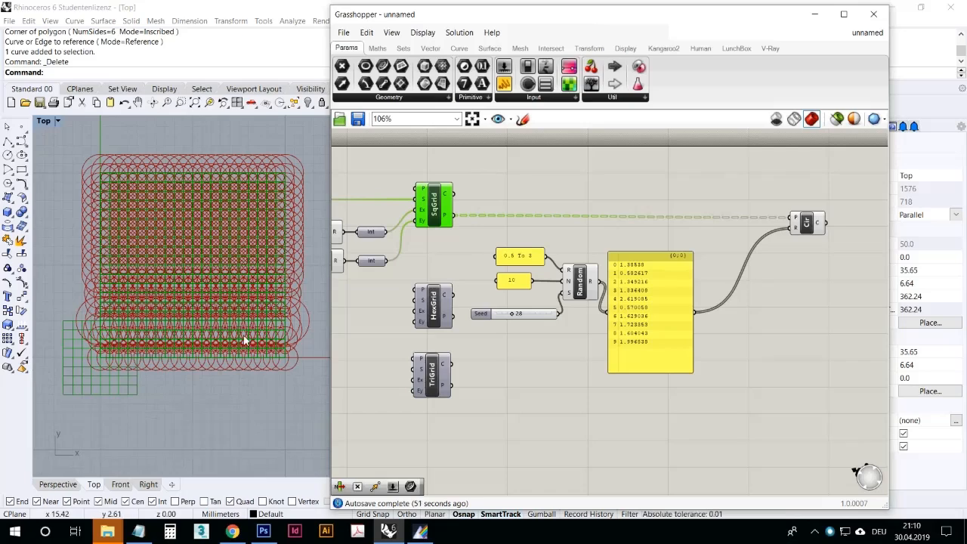
scroll(264, 341, up, 2)
scroll(264, 341, down, 2)
scroll(264, 341, up, 2)
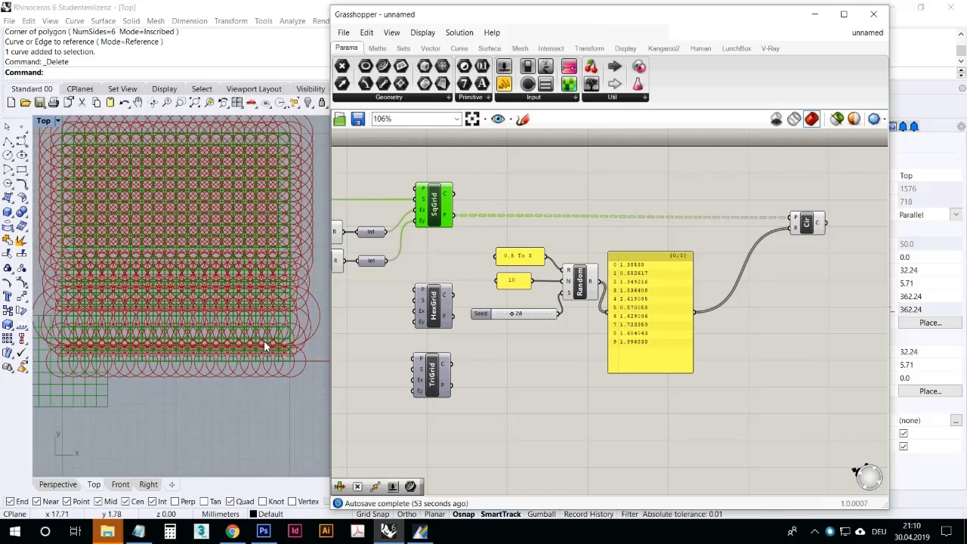
scroll(264, 341, down, 2)
right_drag(262, 322, 263, 333)
right_drag(430, 272, 556, 283)
drag(400, 215, 407, 215)
click(402, 335)
right_drag(240, 337, 231, 317)
scroll(237, 335, up, 3)
scroll(237, 334, down, 3)
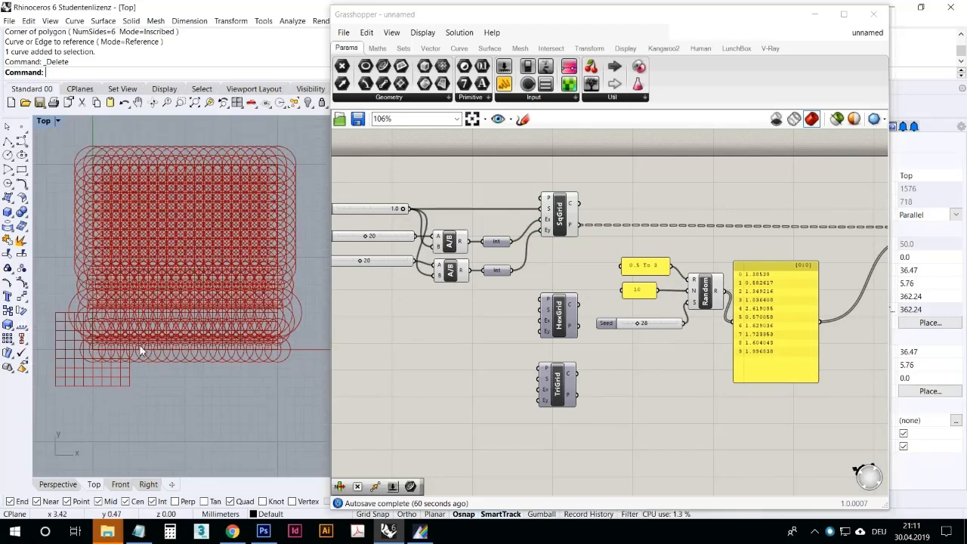
- Add a tall panel wired to SqGrid's Points output and look through its branches of point coordinates
right_drag(734, 302, 616, 296)
drag(504, 83, 604, 198)
drag(459, 220, 613, 456)
drag(616, 392, 650, 371)
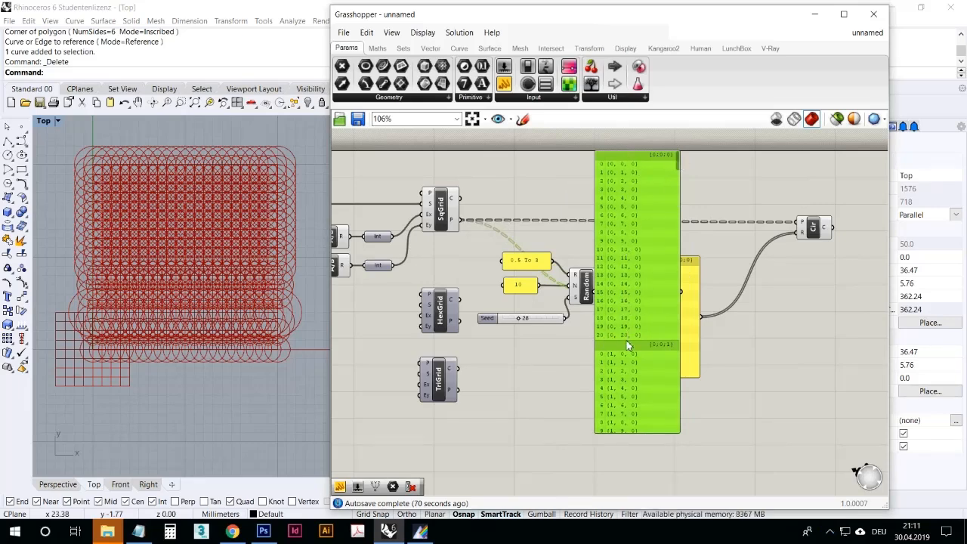
drag(678, 167, 661, 290)
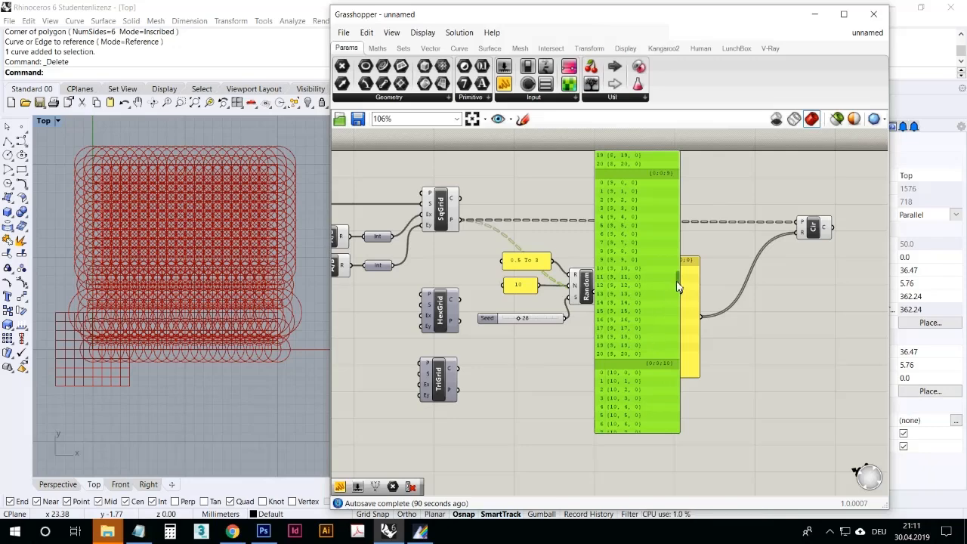
mouse_move(111, 332)
right_down()
mouse_move(157, 359)
mouse_move(119, 338)
right_up()
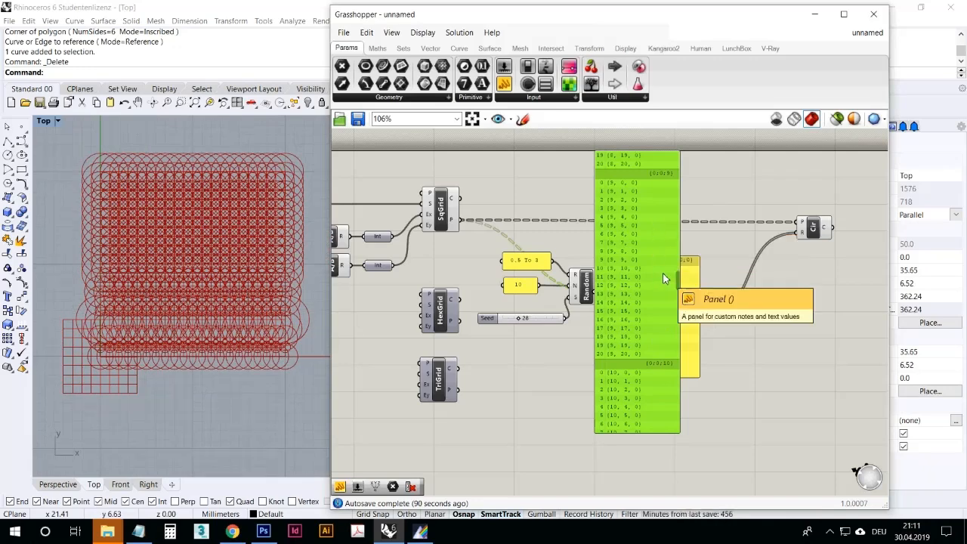
drag(680, 277, 695, 157)
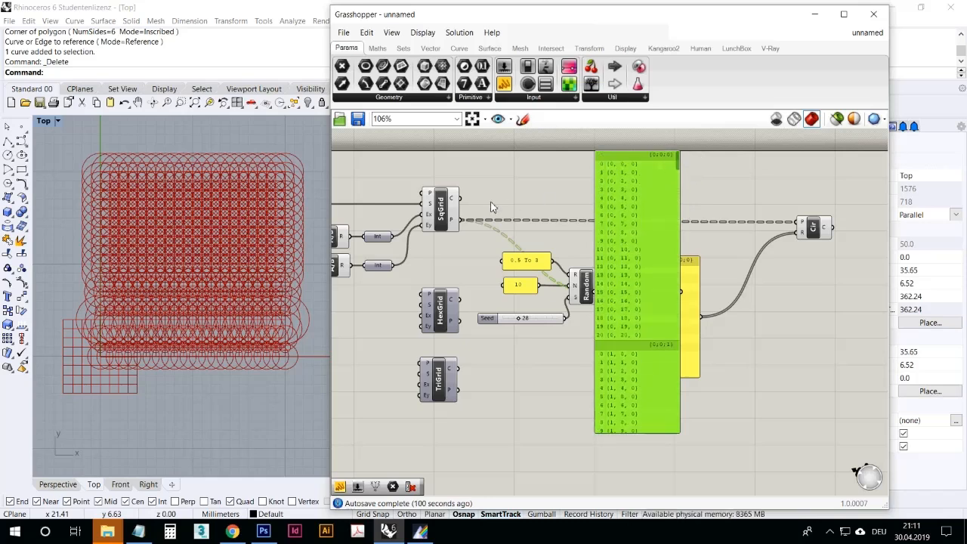
mouse_move(455, 225)
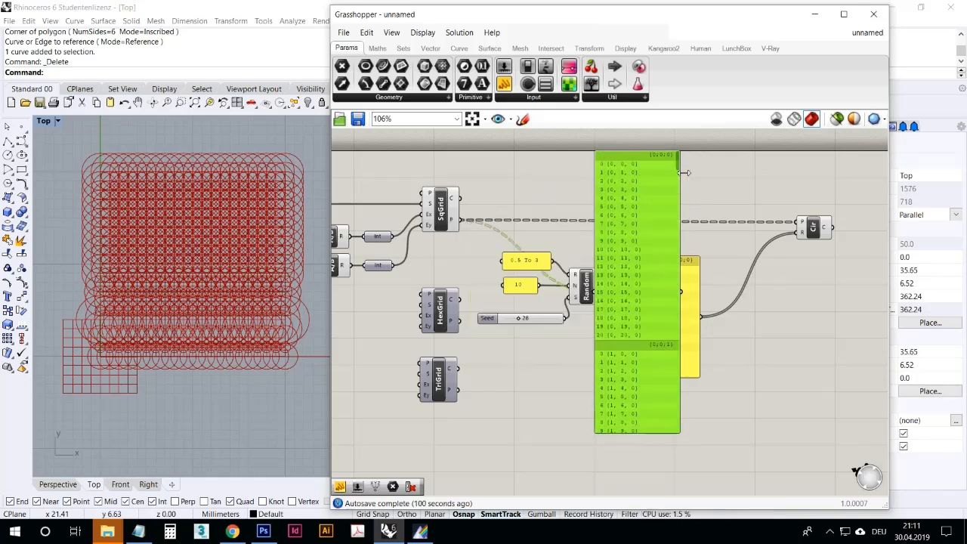
- Delete the panel listing the grid points and set the Random component's number count to 441
drag(653, 314, 790, 329)
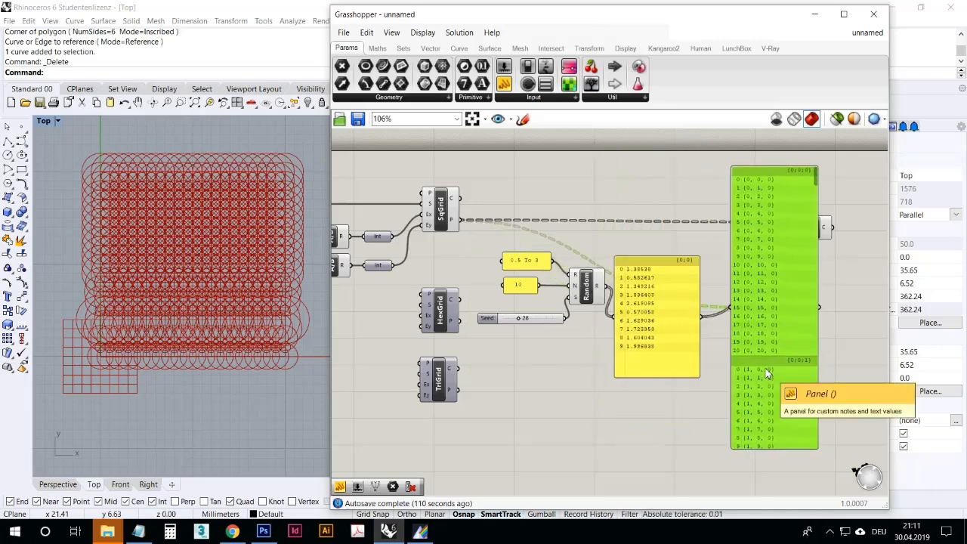
key(Delete)
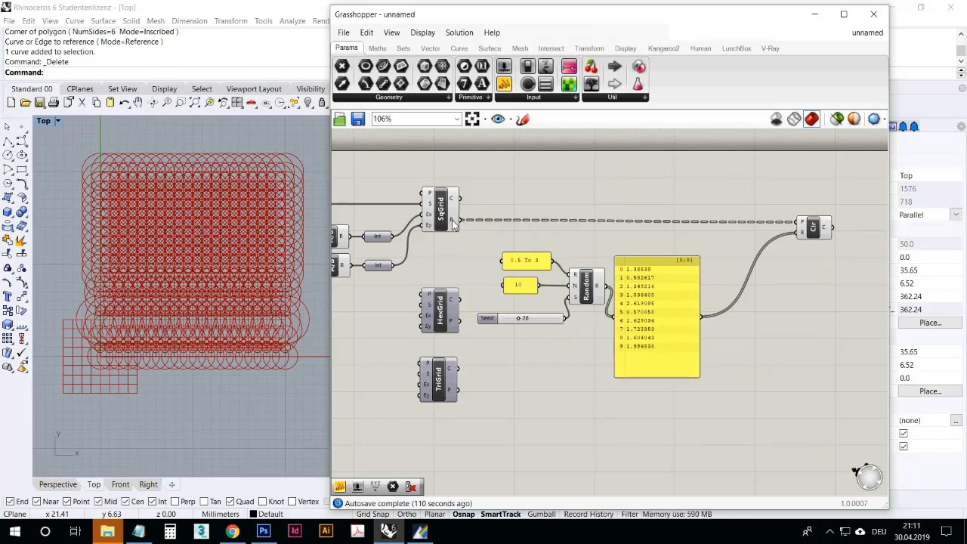
double_click(525, 288)
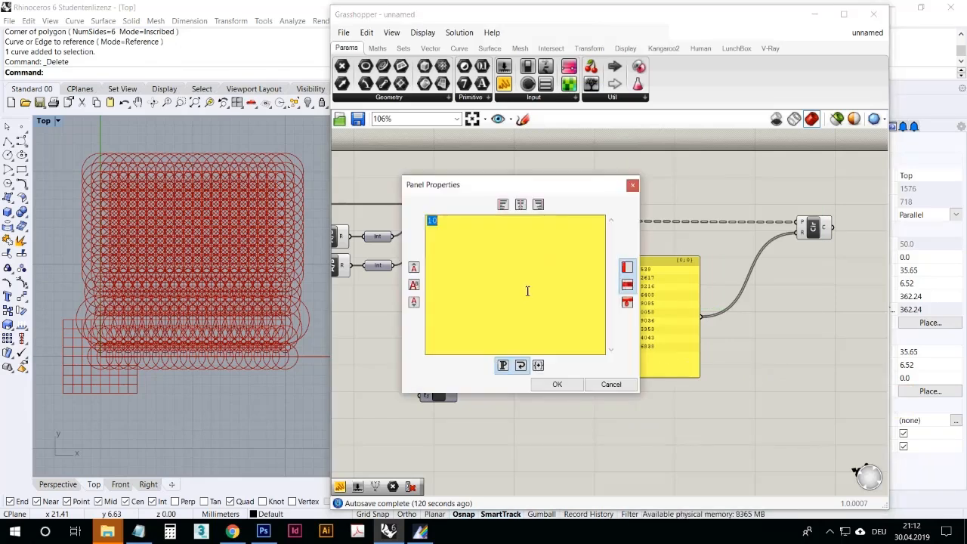
text(441)
click(567, 384)
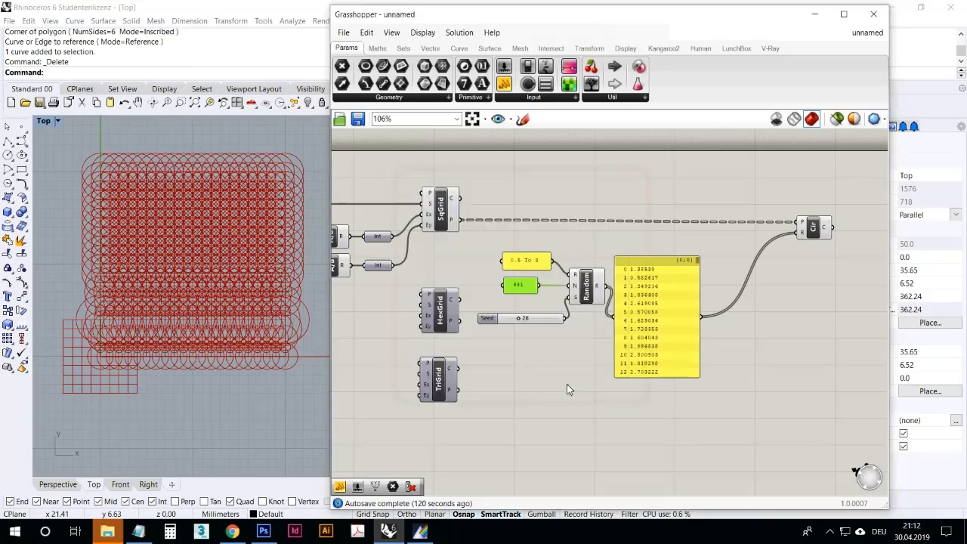
click(567, 386)
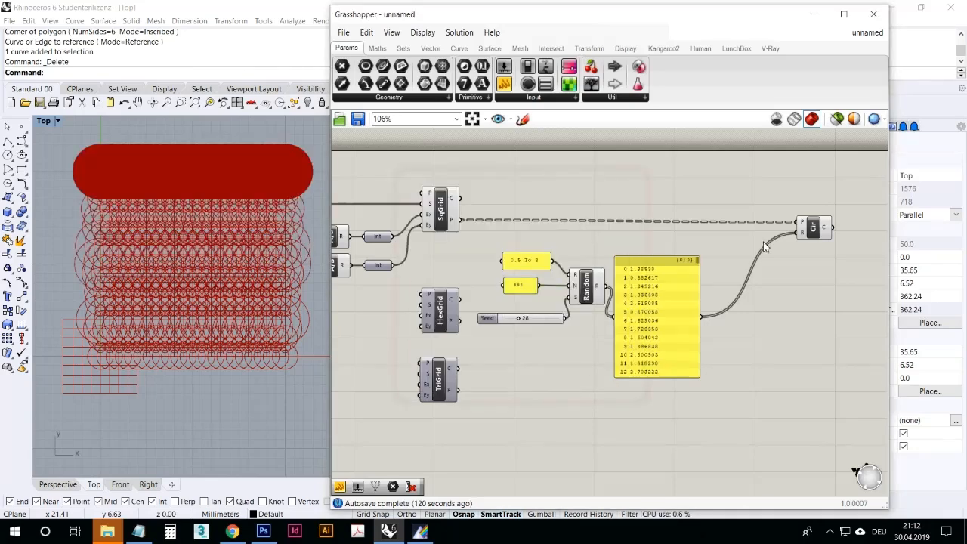
- Try grafting the Circle component's radius input, and remove the graft again
click(814, 228)
right_drag(267, 251, 249, 274)
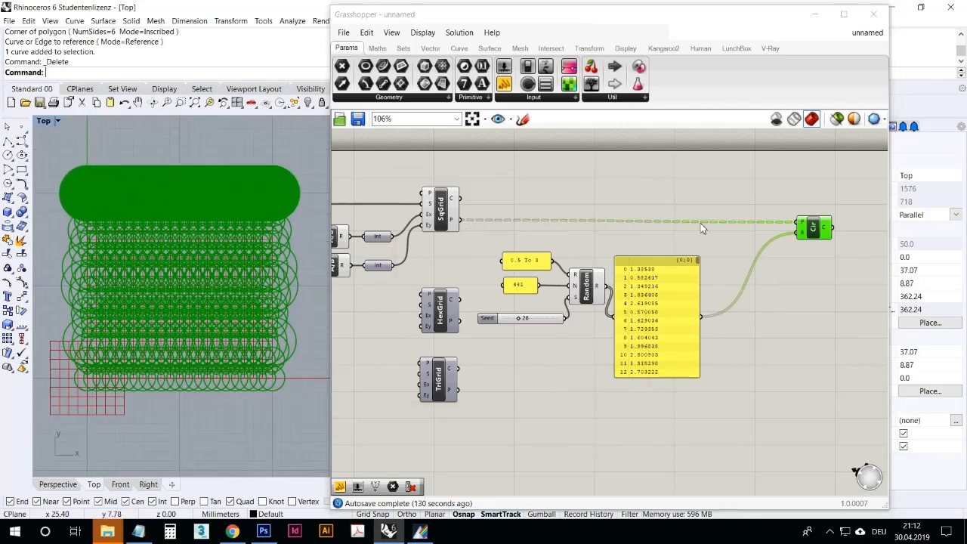
click(812, 227)
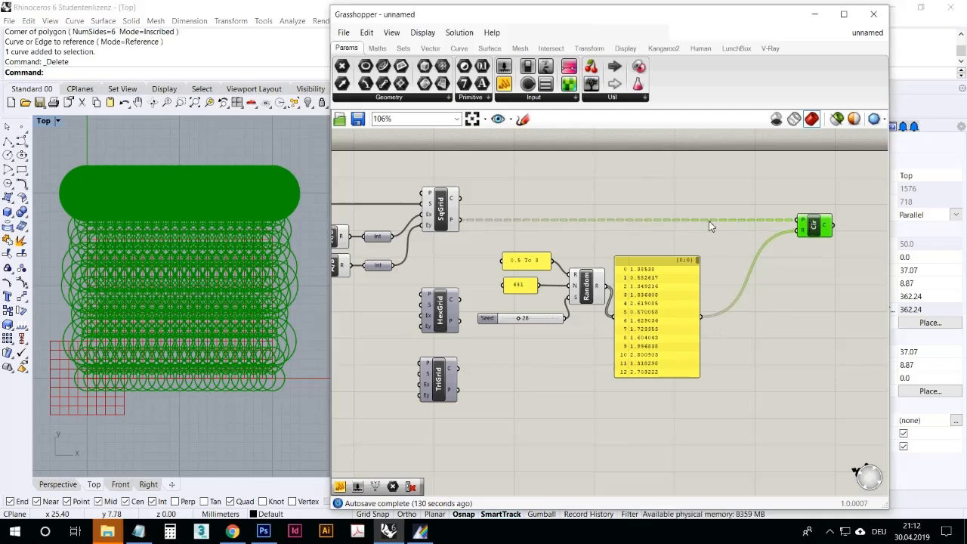
right_click(804, 234)
click(821, 322)
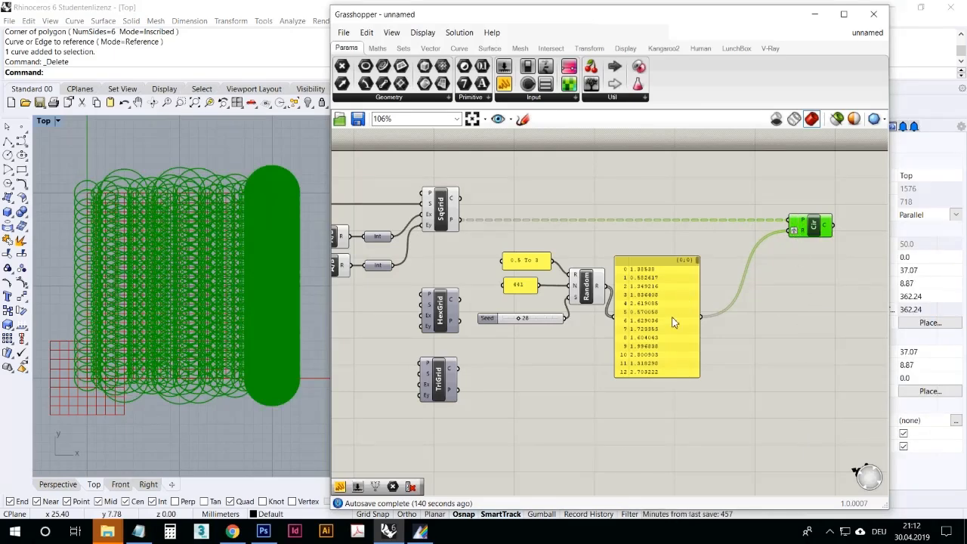
right_click(793, 234)
click(824, 325)
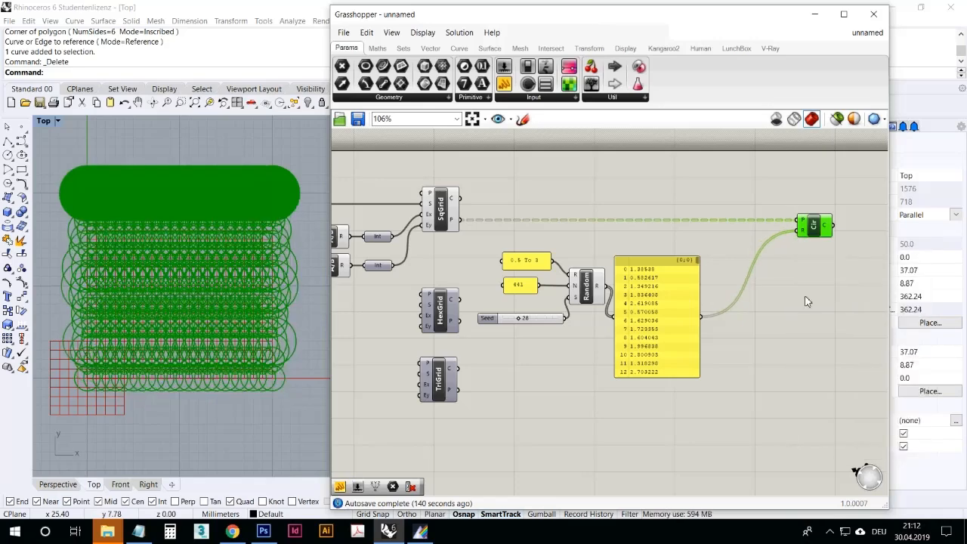
- Flatten the points output of the square grid component
right_click(454, 221)
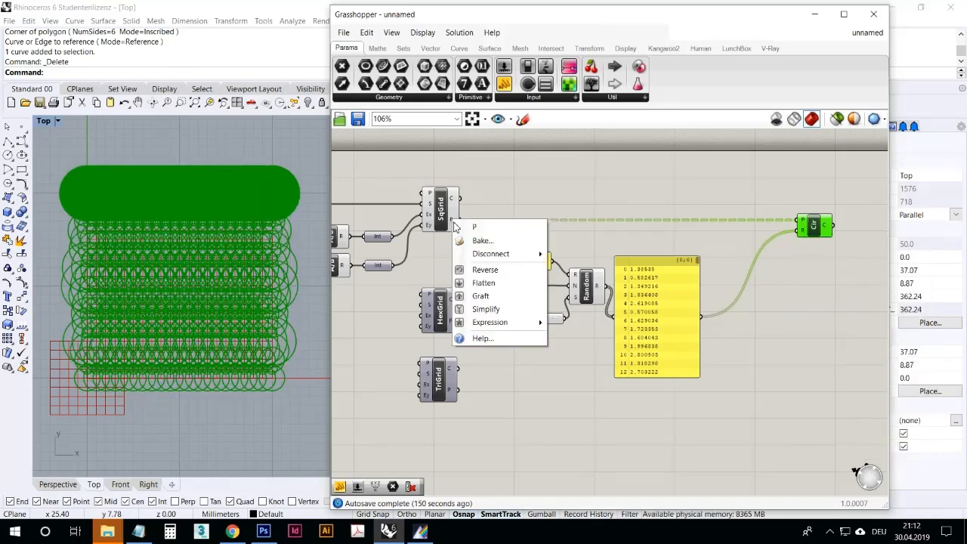
click(471, 285)
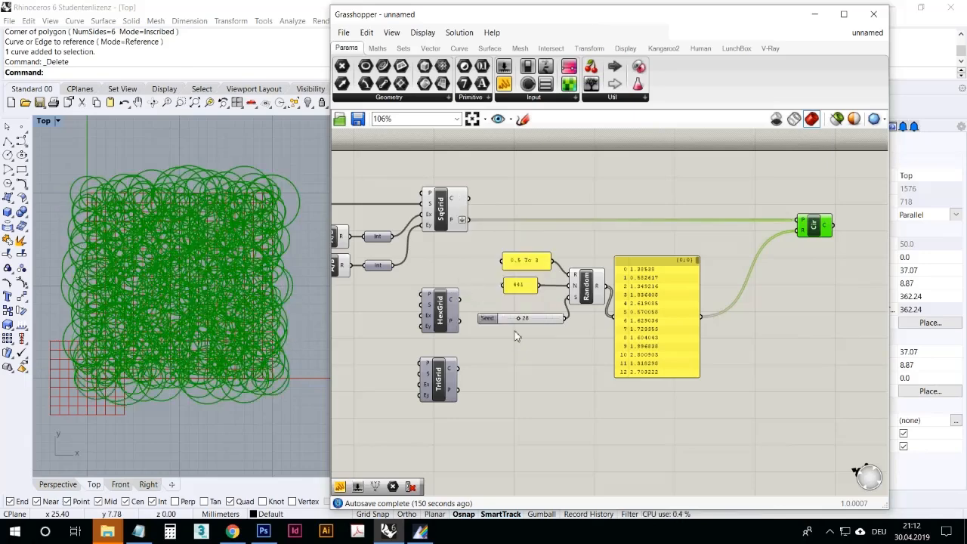
click(574, 259)
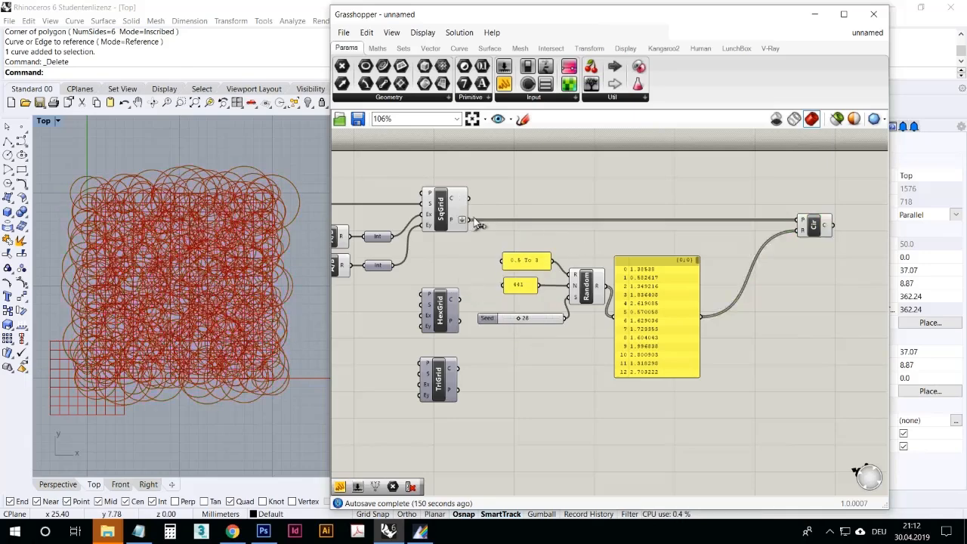
- Inspect the flattened grid points down to the end of the list in a temporary panel, and delete that panel
drag(505, 83, 607, 189)
drag(474, 221, 610, 477)
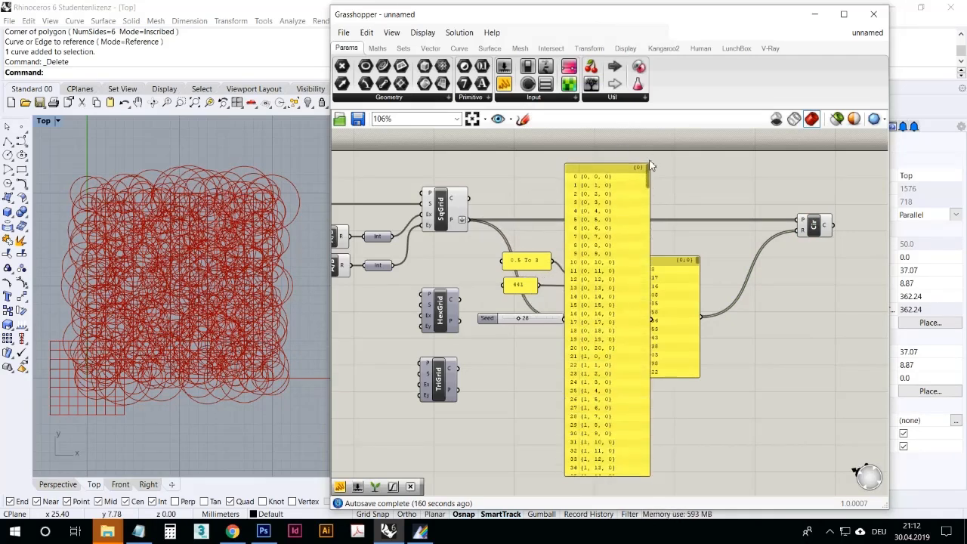
drag(649, 177, 648, 461)
click(607, 360)
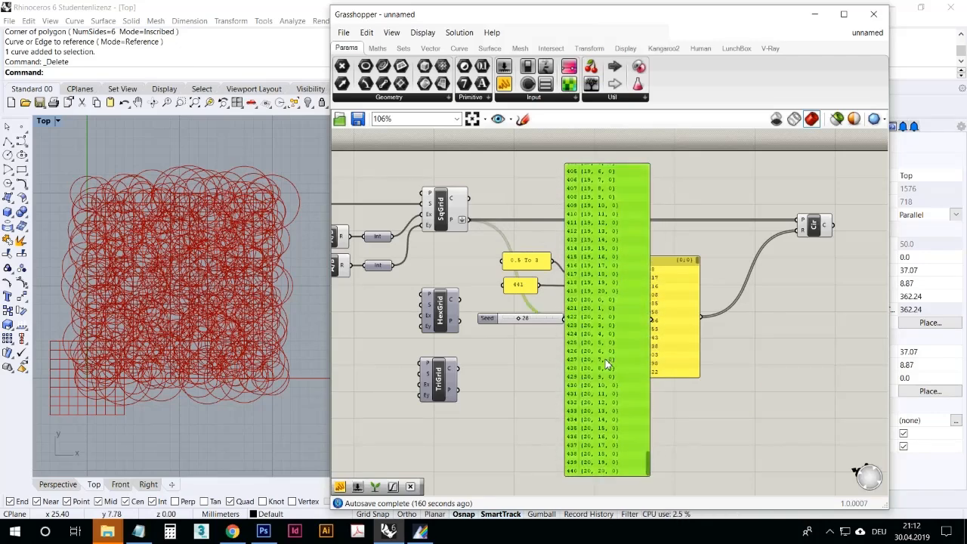
key(Delete)
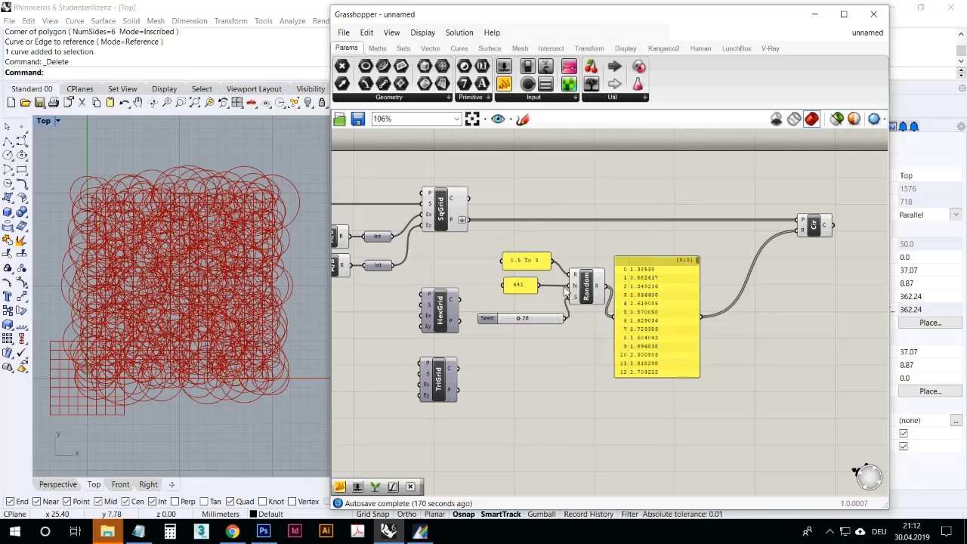
- Set the Random component's number count to 100 and examine the circle pattern in the viewport
double_click(529, 285)
text(100)
click(561, 381)
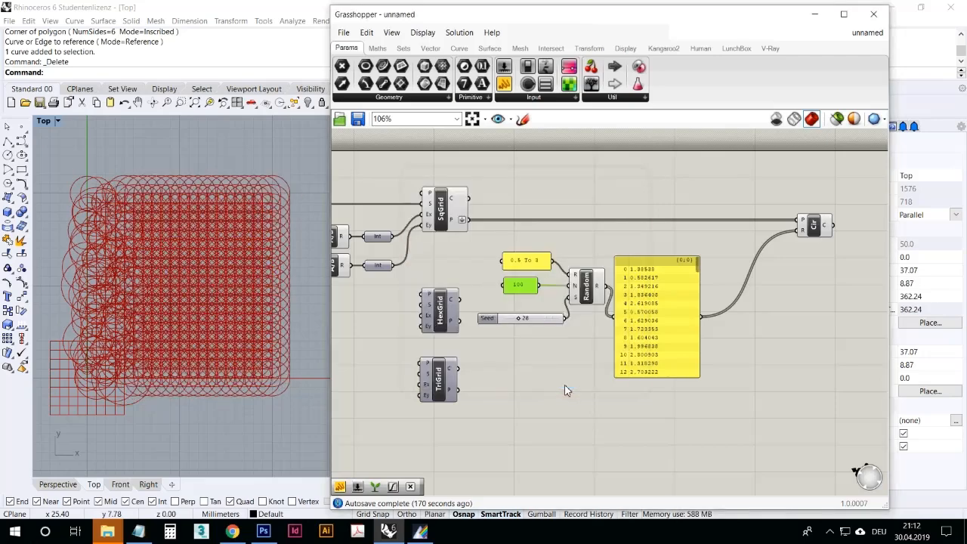
mouse_move(172, 292)
right_down()
mouse_move(207, 290)
mouse_move(187, 291)
right_up()
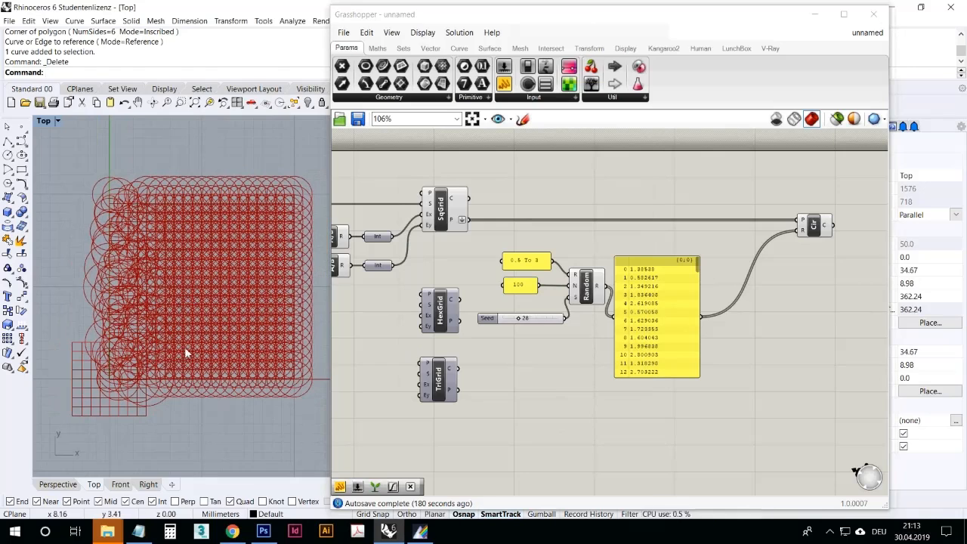
click(703, 465)
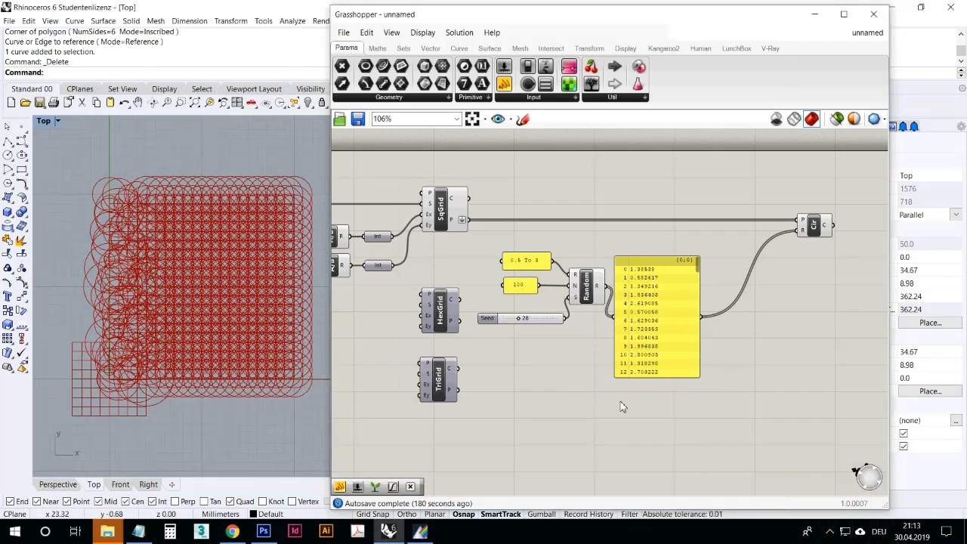
- Set the Random component's number count to 441
double_click(527, 287)
text(441)
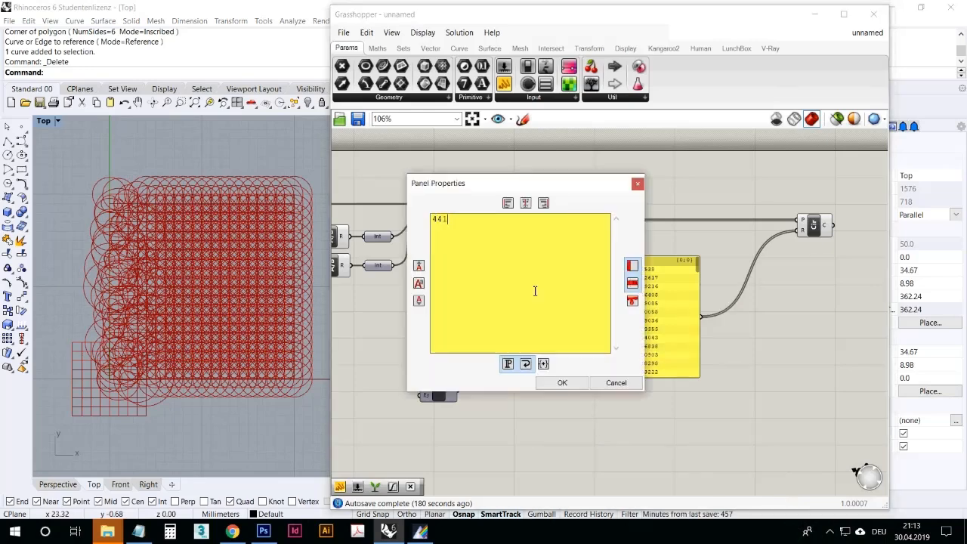
click(563, 382)
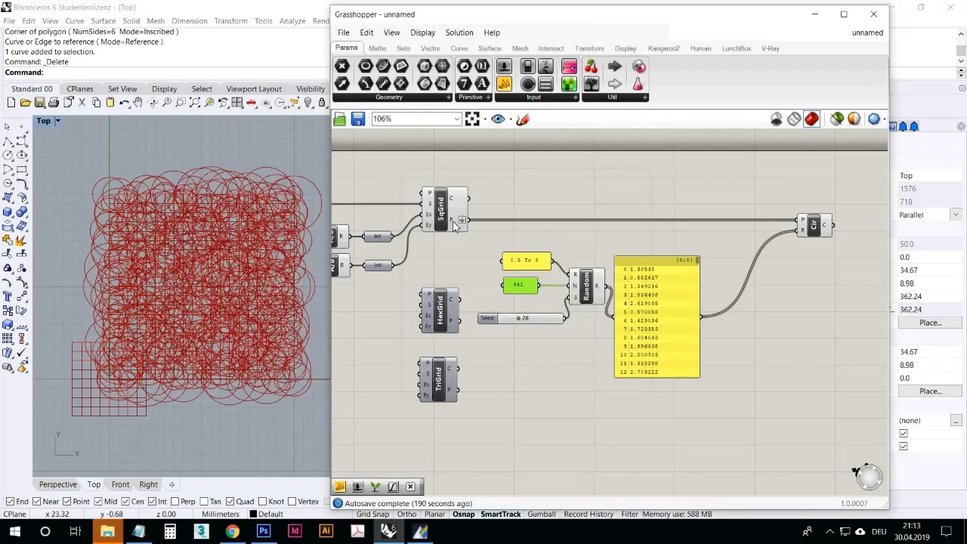
- Set the square grid's cell size slider to 0.9 and check the number of points in the grid's output
mouse_move(454, 225)
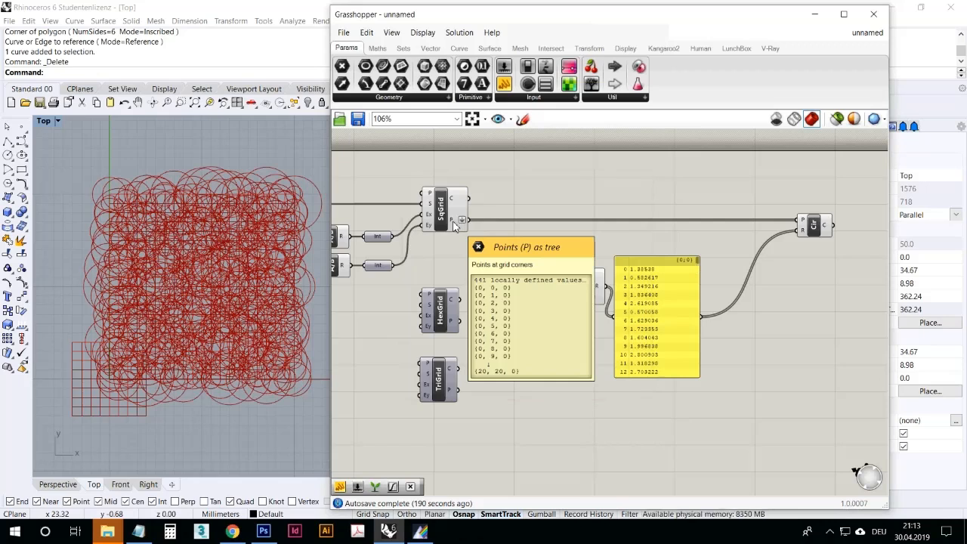
right_drag(436, 273, 572, 280)
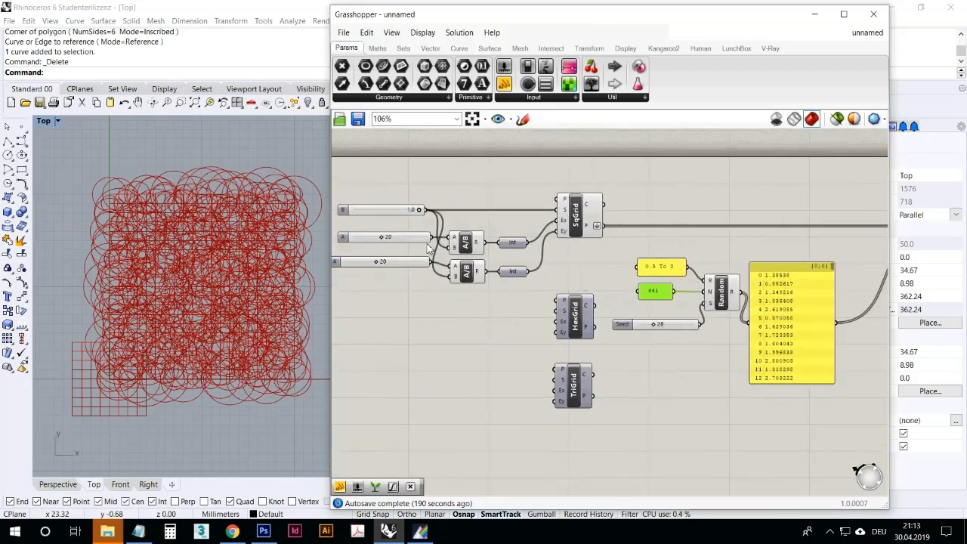
drag(419, 210, 413, 218)
right_drag(681, 363, 558, 345)
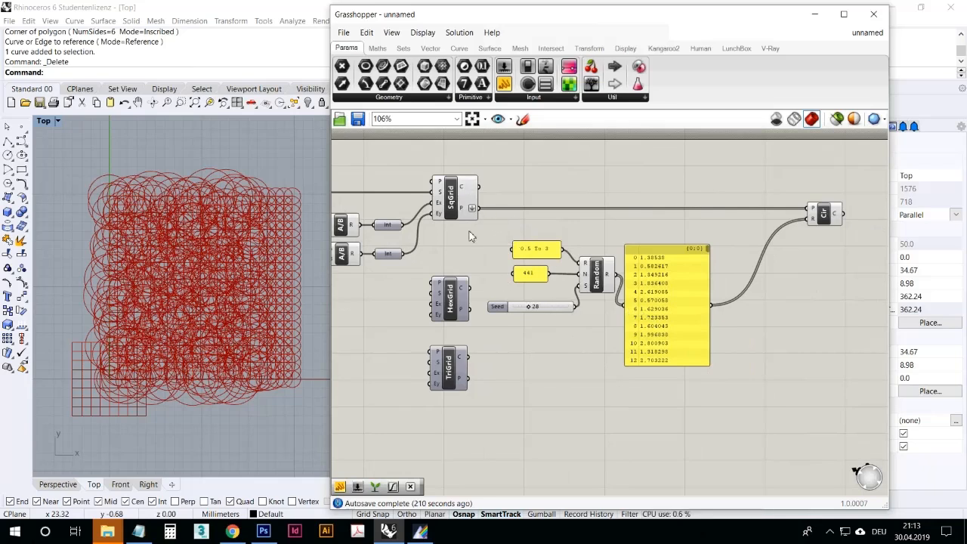
mouse_move(464, 216)
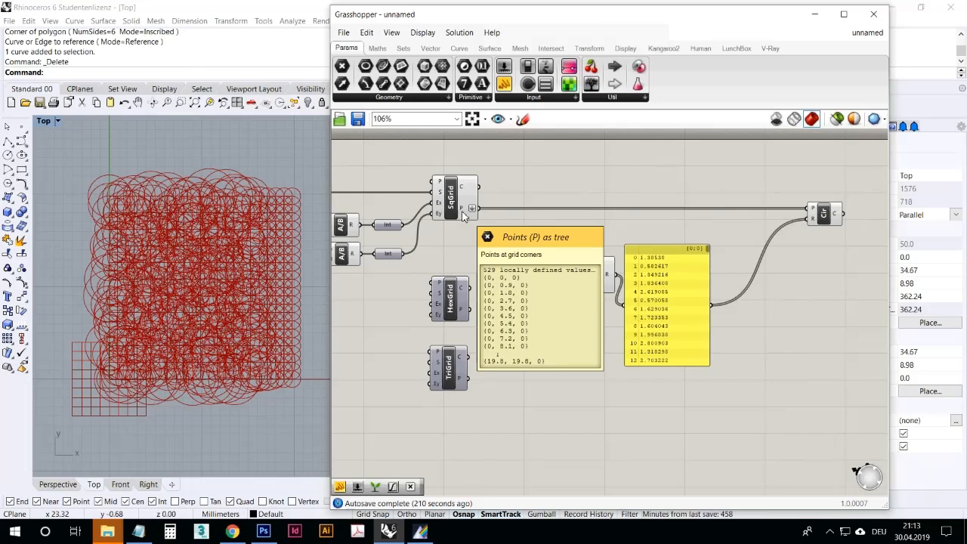
- Add a List Length component and feed it the square grid's flattened points
click(404, 49)
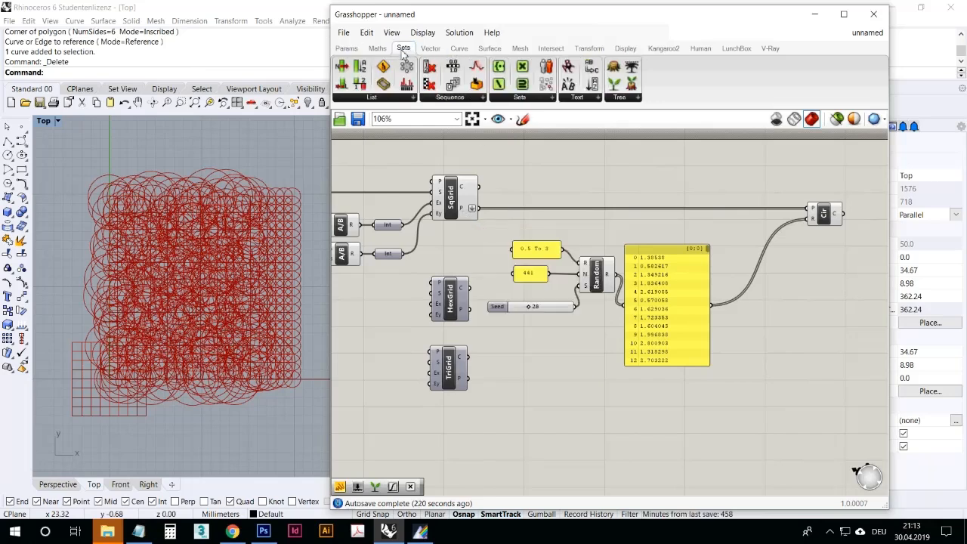
click(374, 100)
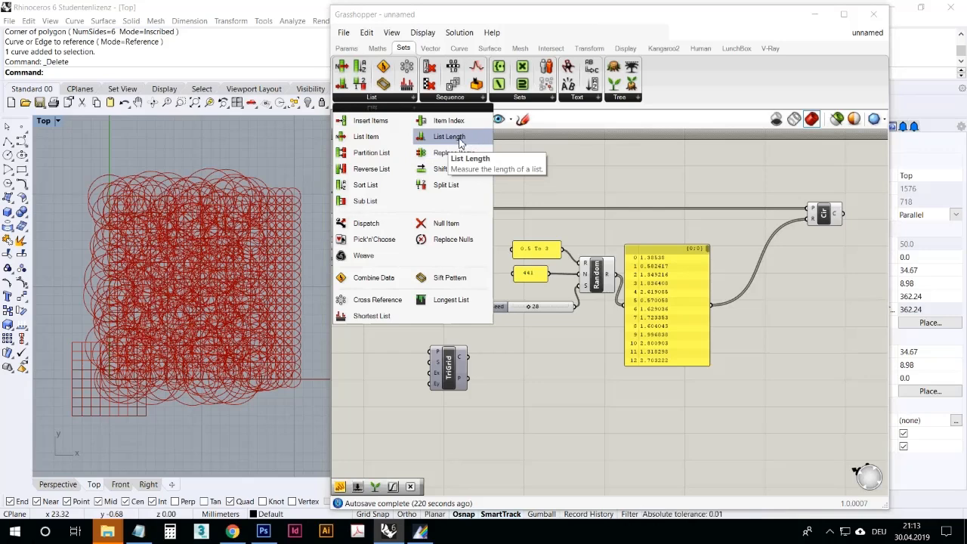
drag(460, 139, 522, 186)
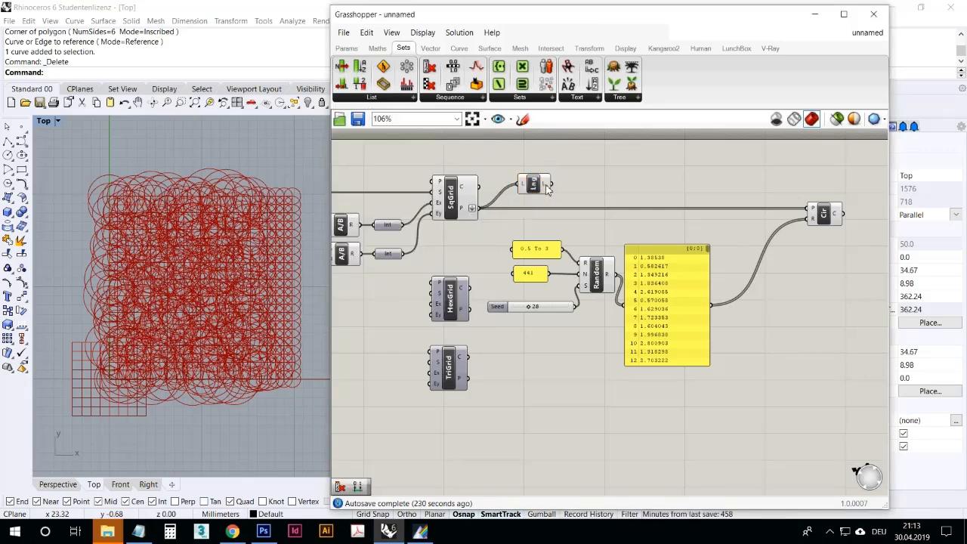
mouse_move(548, 189)
mouse_move(535, 185)
mouse_down()
mouse_move(518, 224)
mouse_move(493, 248)
mouse_move(552, 185)
mouse_move(541, 186)
mouse_up()
- Set the square grid's cell size slider to 1.0 and check the List Length output
right_drag(540, 194, 734, 219)
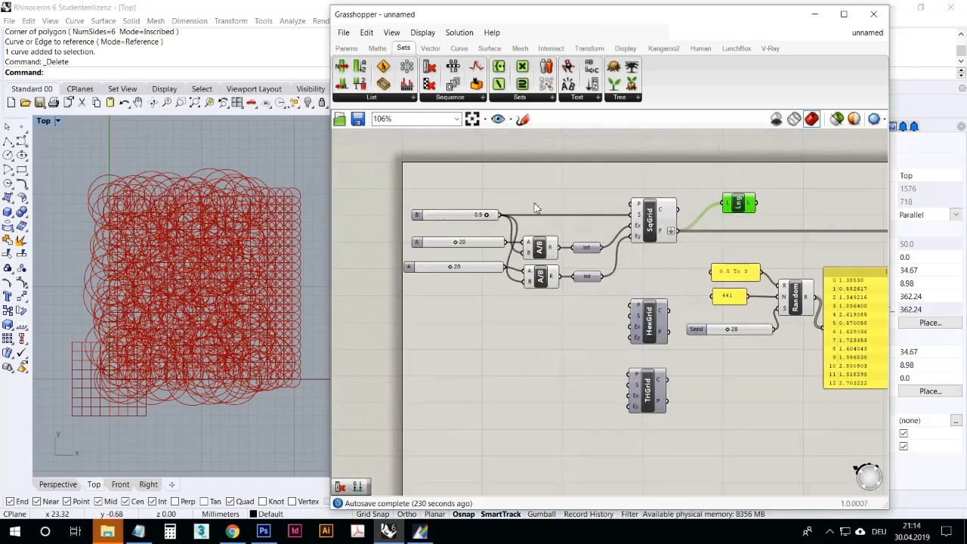
scroll(535, 202, up, 3)
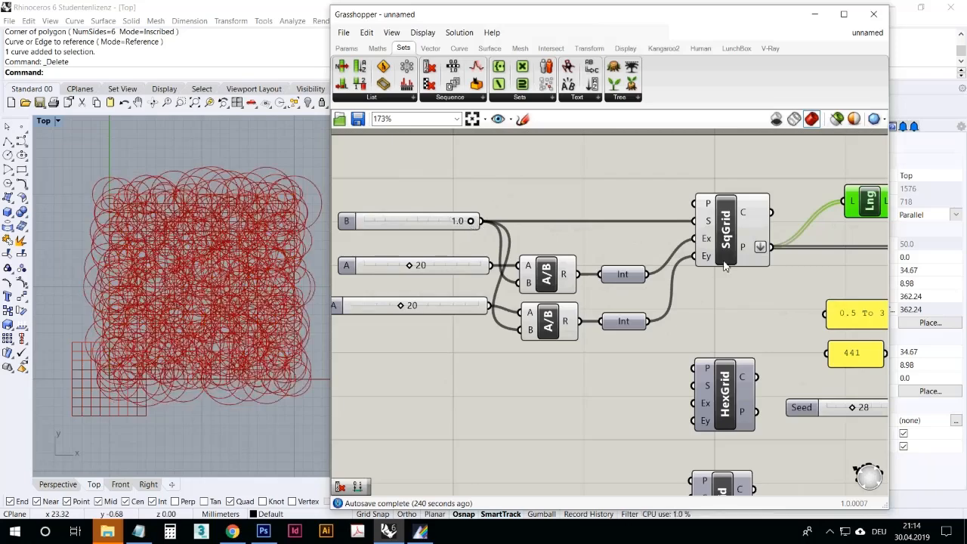
right_drag(726, 268, 544, 257)
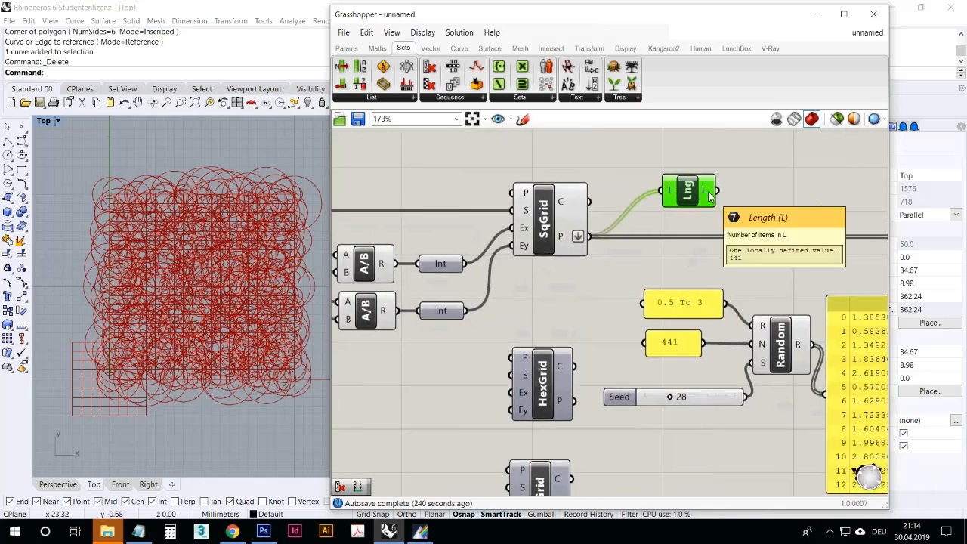
right_drag(675, 212, 630, 209)
scroll(613, 204, down, 1)
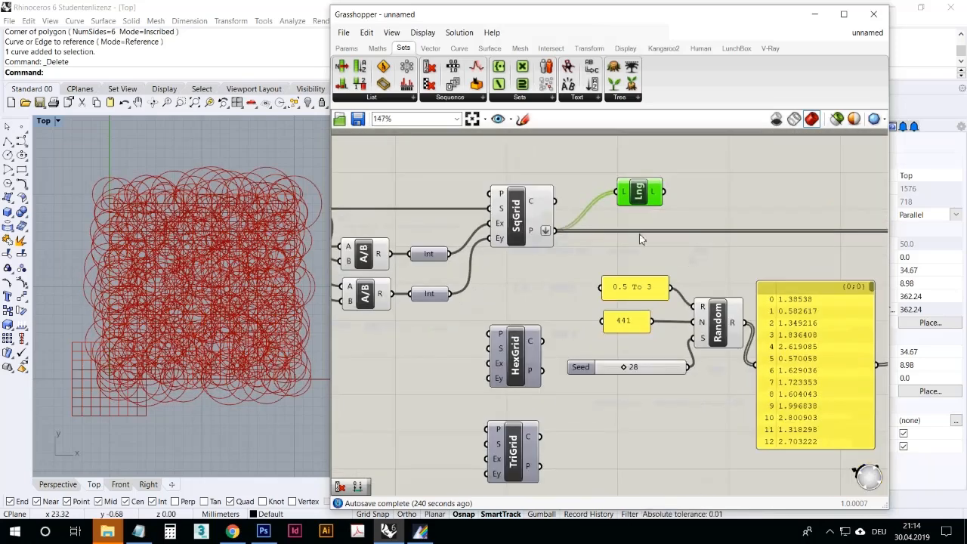
- Connect the List Length output to the Random component's number input and put it in place of the deleted 441 panel
drag(651, 200, 697, 322)
click(626, 321)
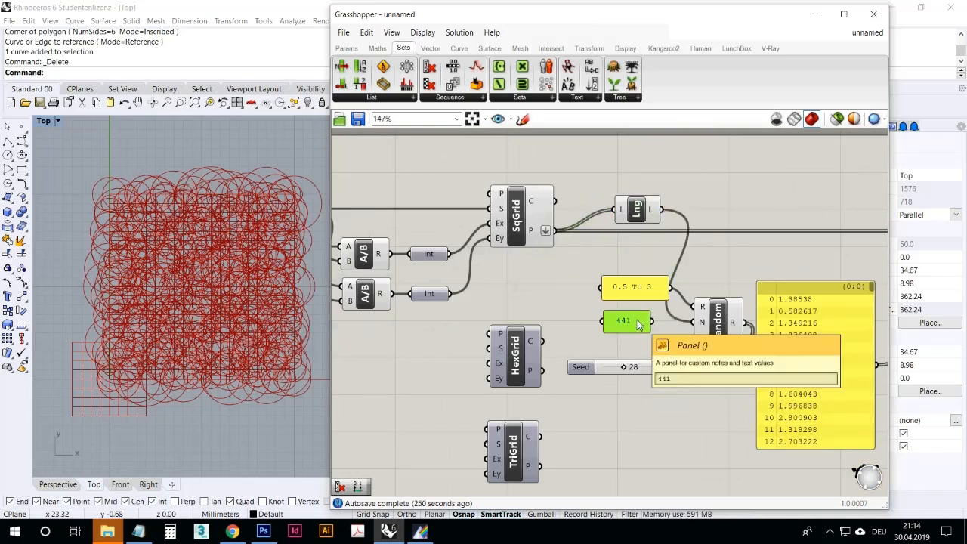
key(Delete)
drag(638, 212, 628, 323)
- Test the grid's cell size slider with the Random count linked to the number of grid points
right_drag(528, 291, 668, 280)
scroll(599, 263, down, 2)
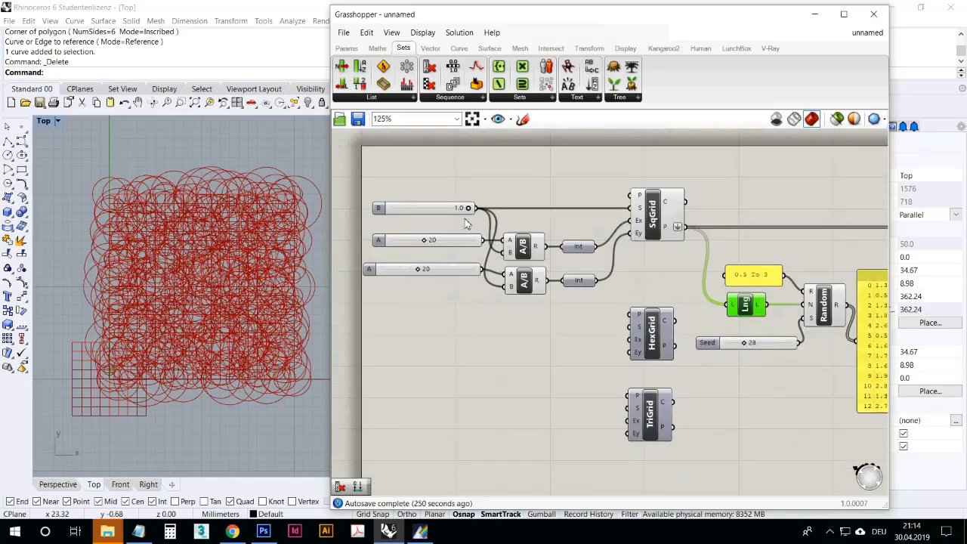
mouse_move(477, 217)
mouse_down()
mouse_move(443, 217)
mouse_move(478, 217)
mouse_up()
- Space out the definition by moving the Random component, its inputs, the random values panel and the Circle component away from the grid
right_drag(771, 281, 536, 253)
scroll(537, 254, down, 1)
scroll(667, 274, up, 1)
drag(667, 274, 689, 282)
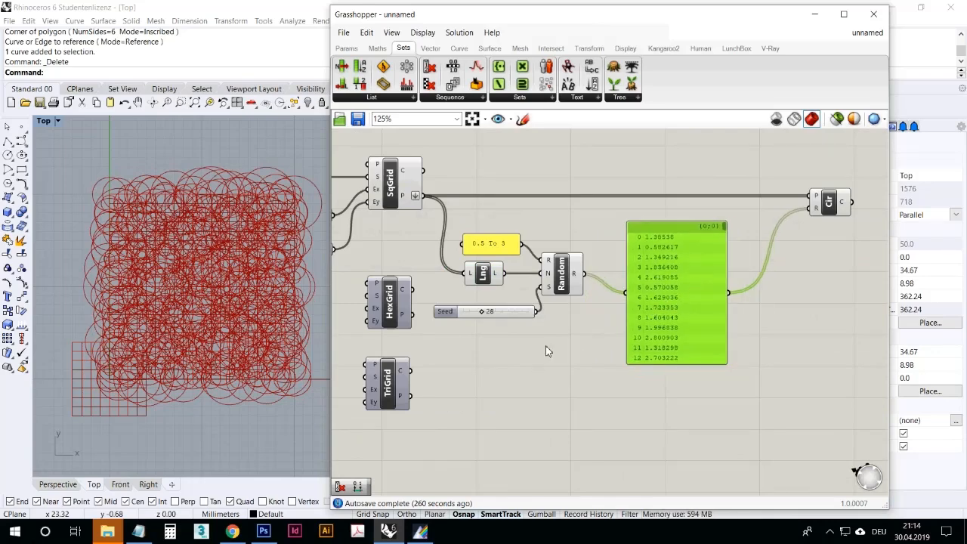
scroll(546, 351, down, 1)
drag(858, 363, 482, 198)
drag(495, 249, 565, 259)
click(757, 213)
drag(859, 234, 859, 224)
click(652, 163)
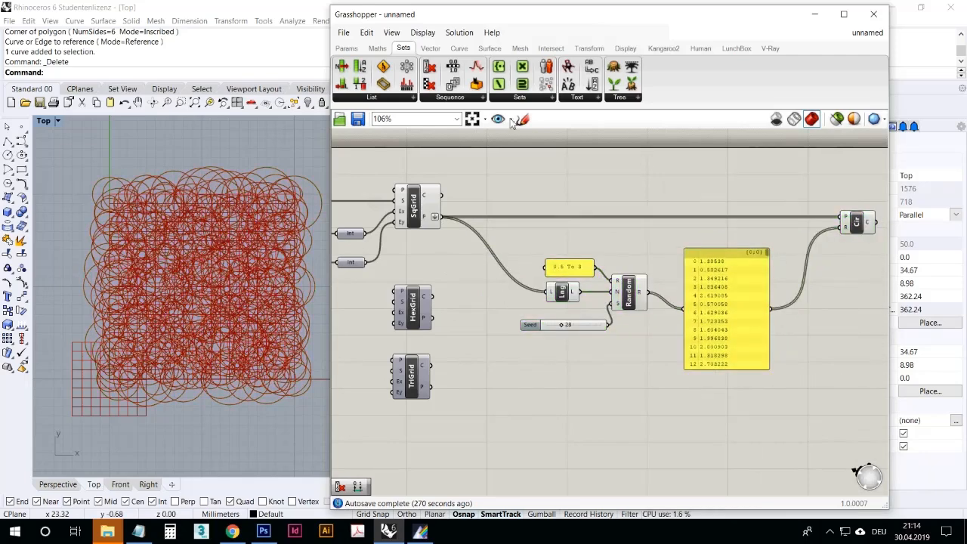
- Try feeding the 0.5 To 3 panel into a new Domain parameter placed above the Random component
click(378, 48)
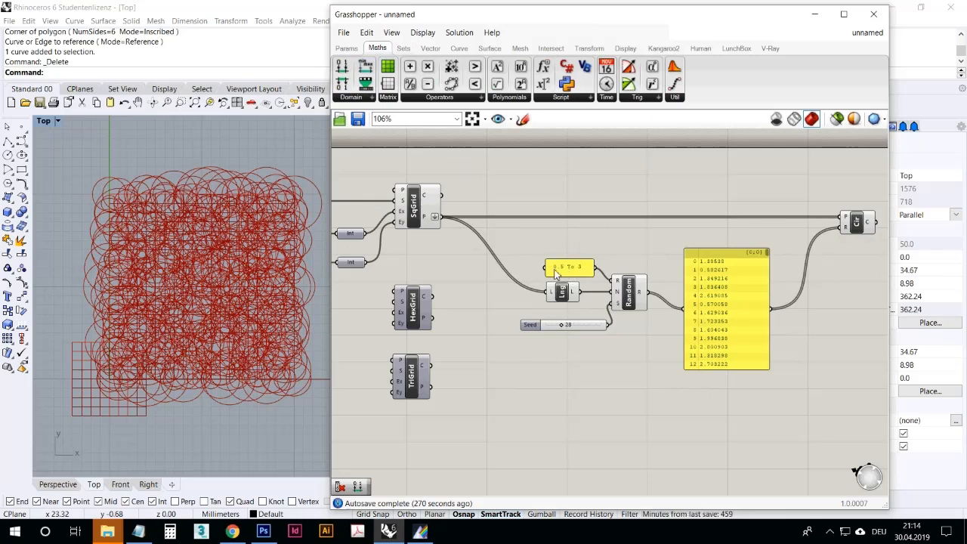
mouse_move(618, 283)
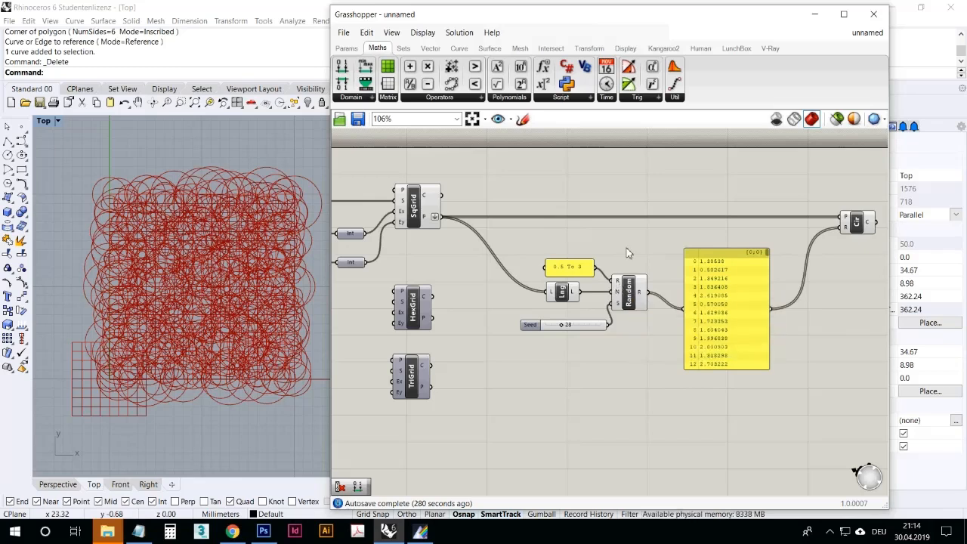
double_click(632, 250)
text(domain)
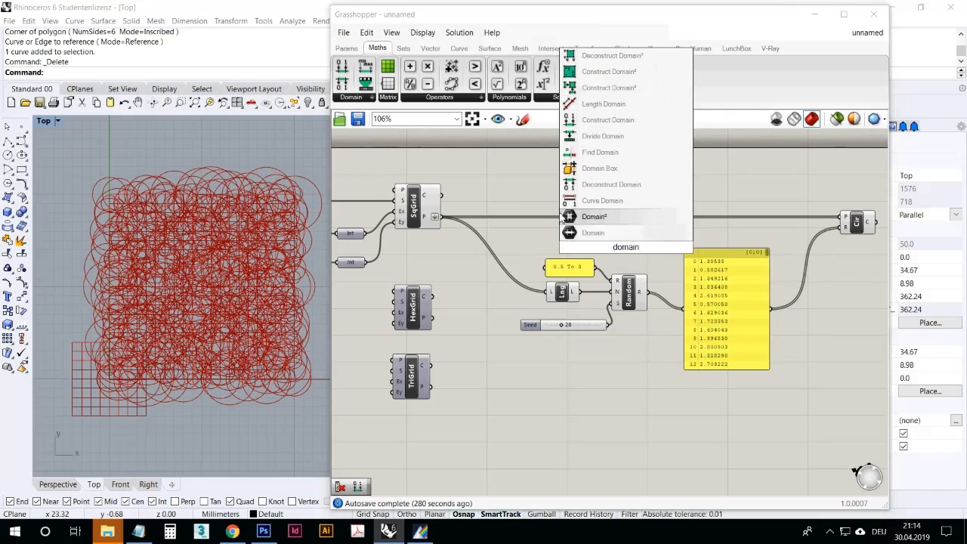
click(599, 233)
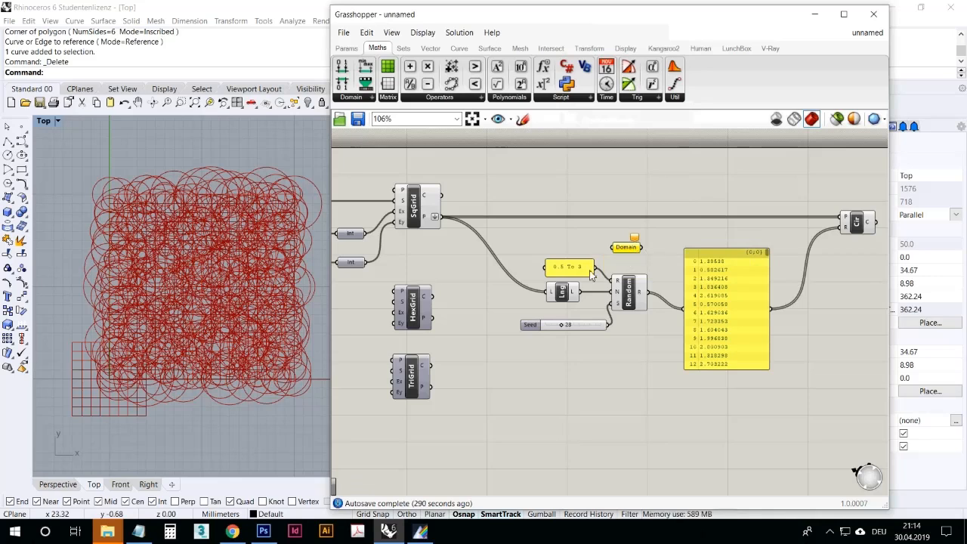
drag(596, 267, 613, 247)
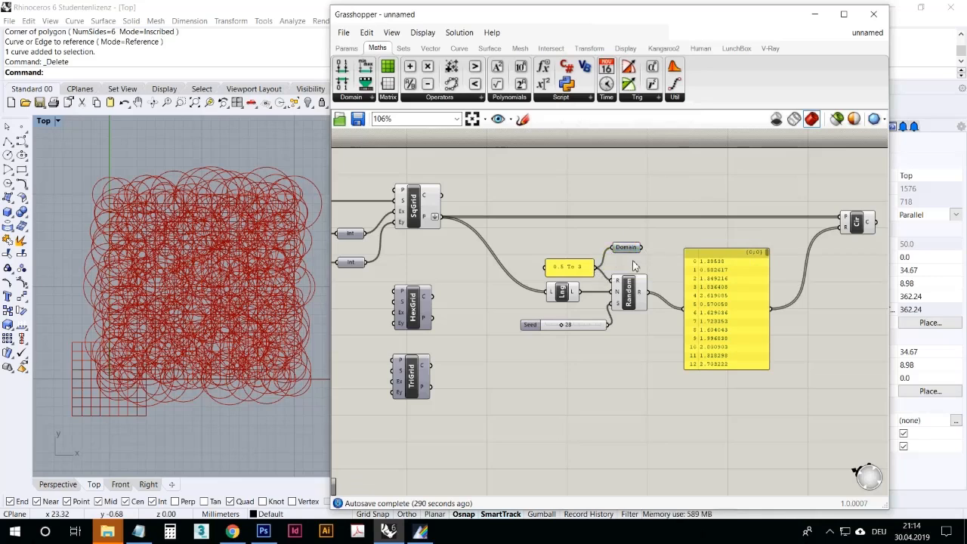
- Add a Construct Domain component and place it above the 0.5 To 3 panel
double_click(624, 244)
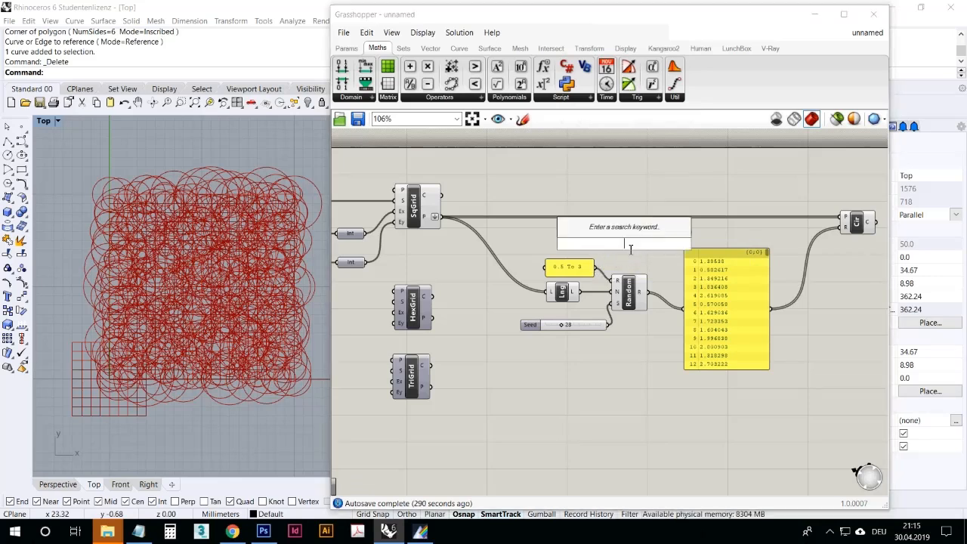
text(domain)
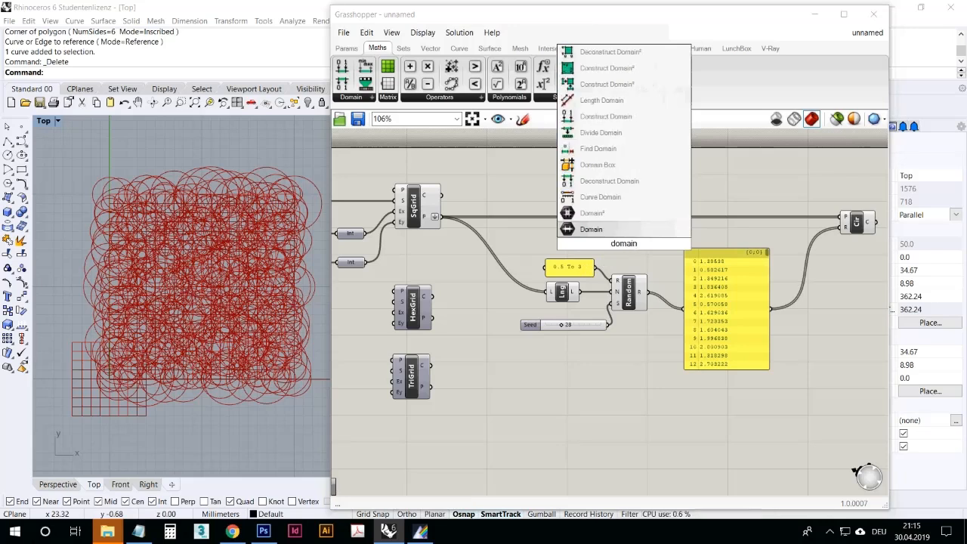
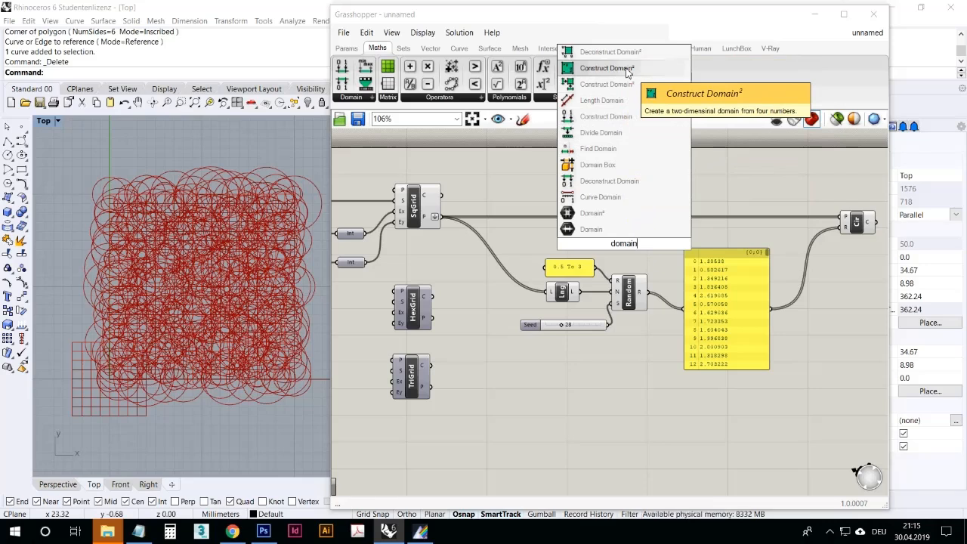
click(616, 118)
click(622, 241)
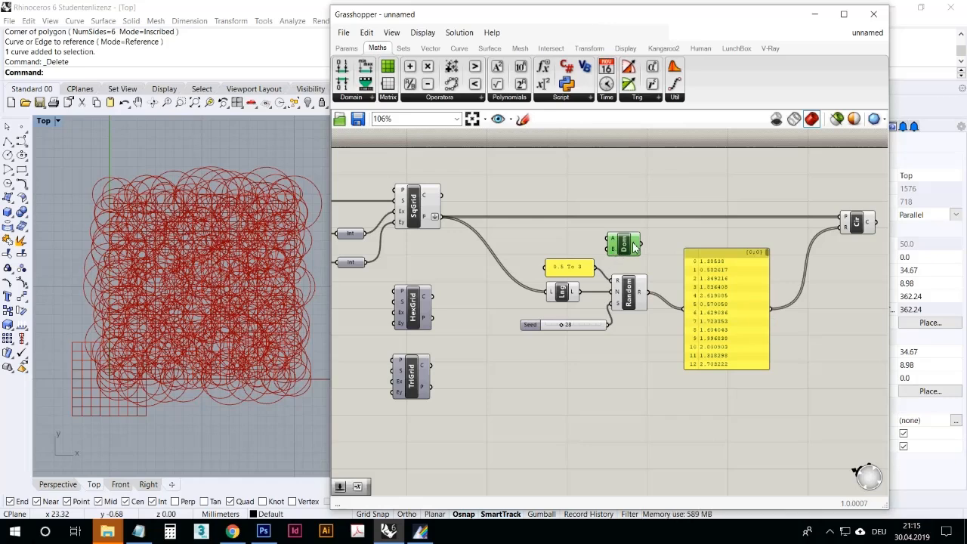
mouse_move(634, 246)
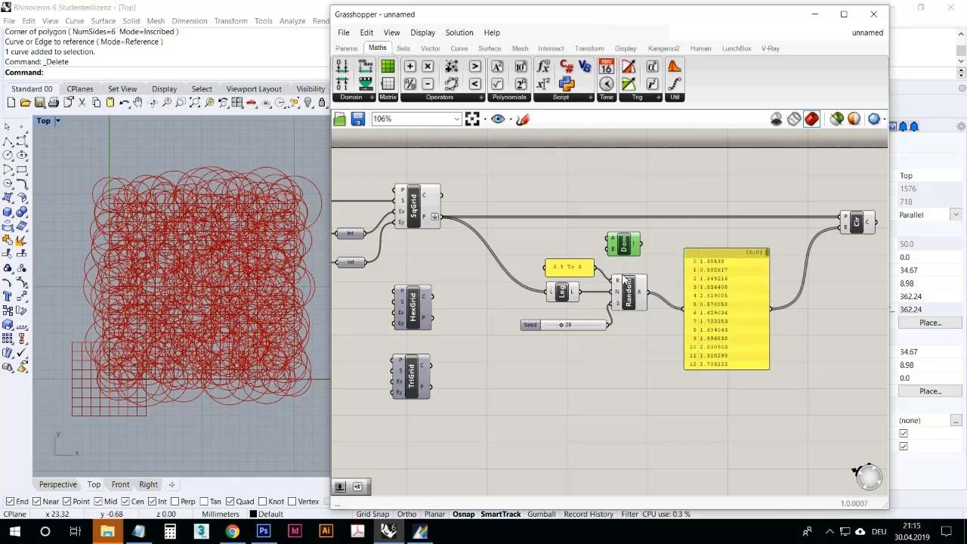
mouse_move(618, 280)
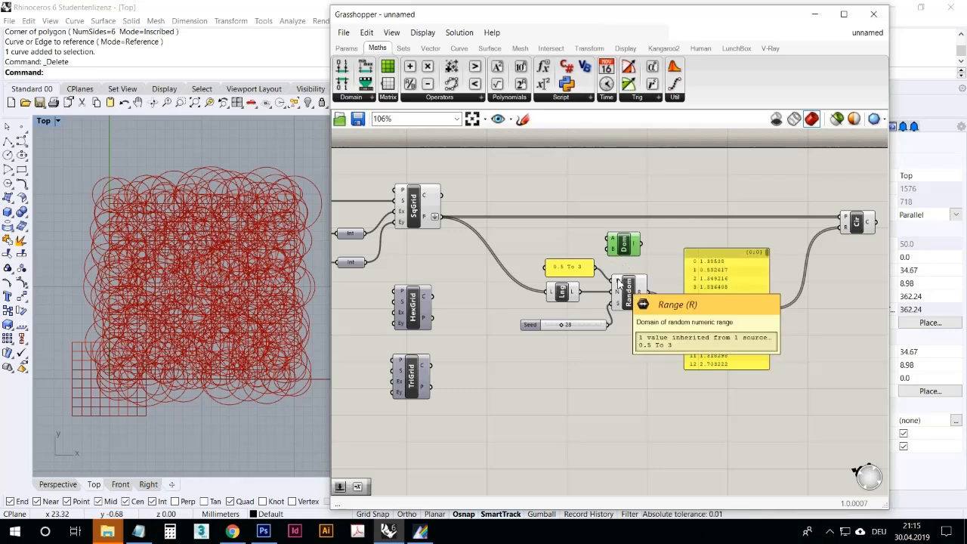
drag(625, 250, 584, 246)
click(613, 247)
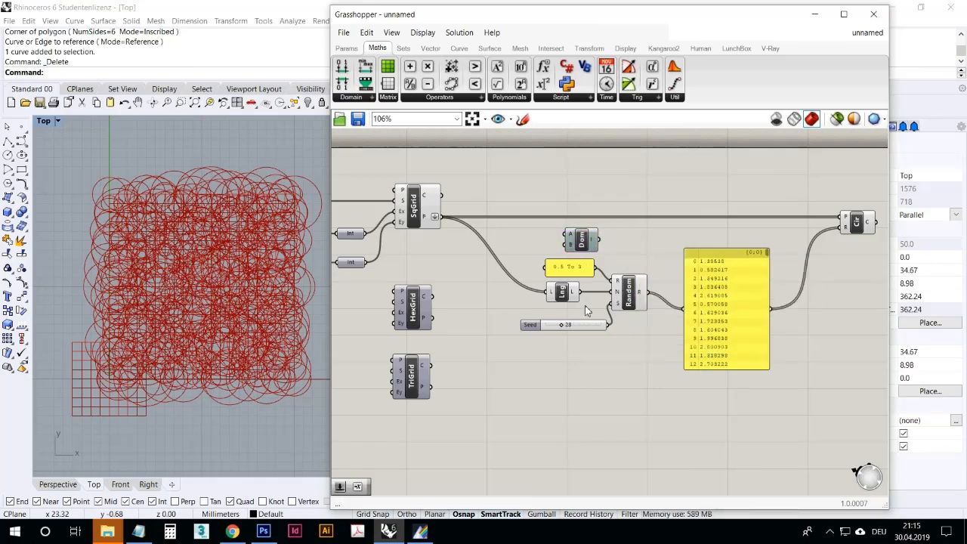
- Feed the Construct Domain inputs with two number sliders, domain start at 0.250 and domain end at 0.707
click(346, 48)
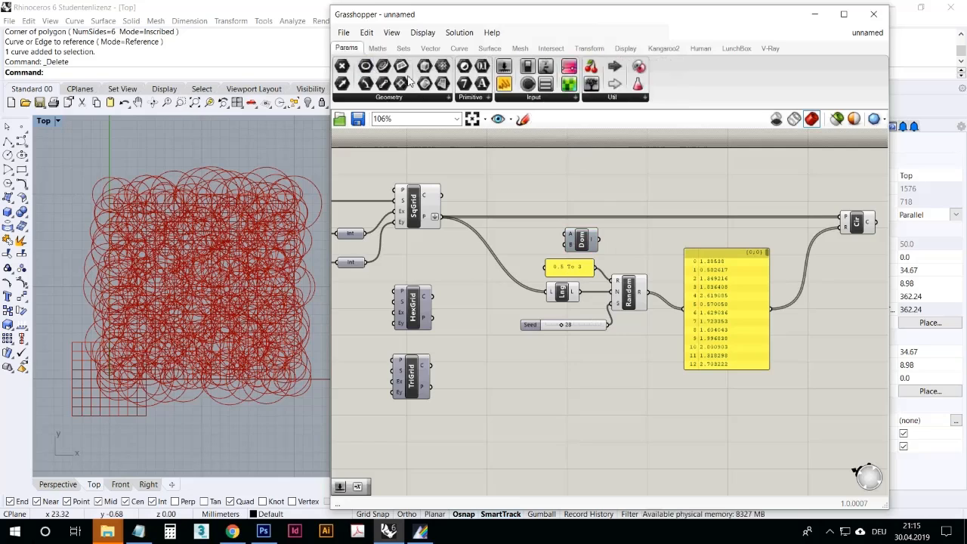
drag(511, 73, 569, 245)
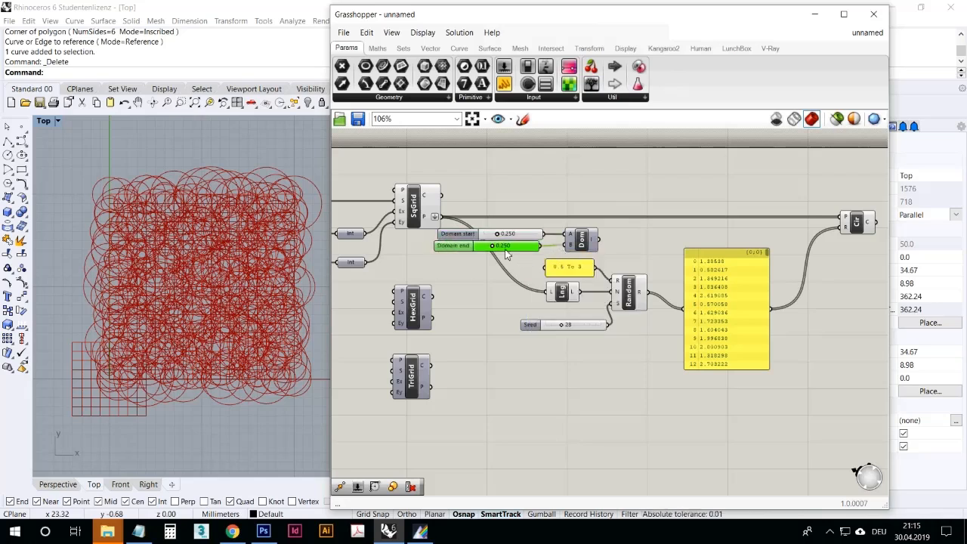
drag(498, 249, 527, 250)
scroll(527, 254, up, 3)
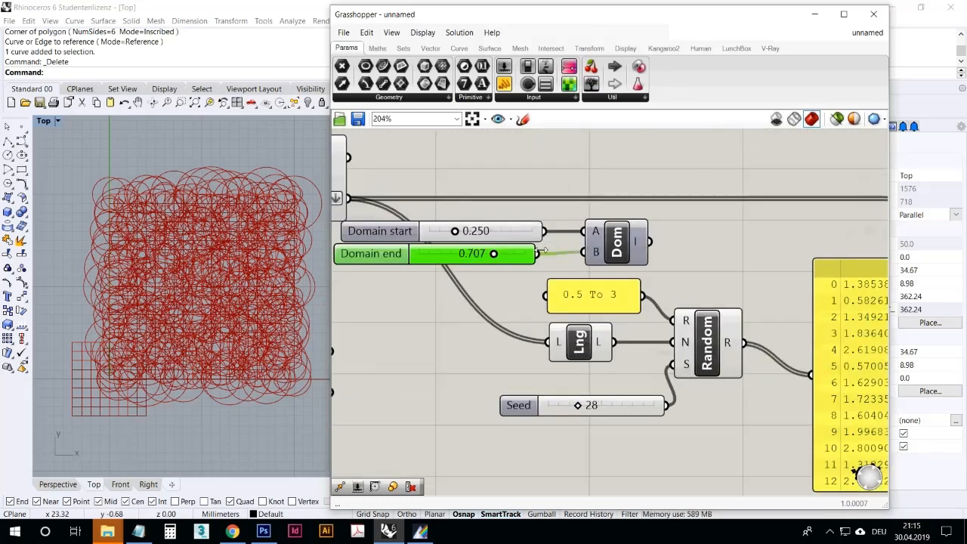
mouse_move(640, 252)
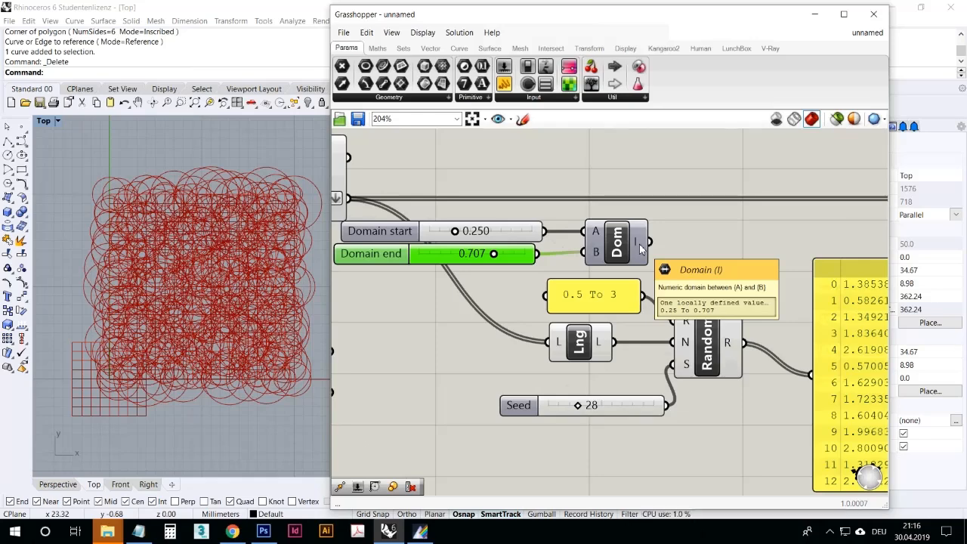
scroll(650, 249, down, 2)
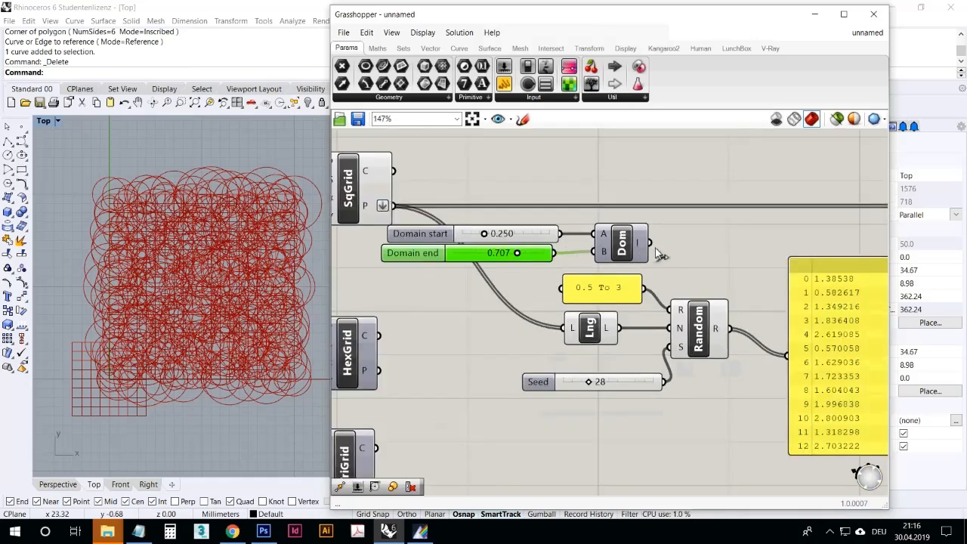
- Connect the Construct Domain output to the Random component's range input and delete the 0.5 To 3 panel
drag(650, 243, 666, 300)
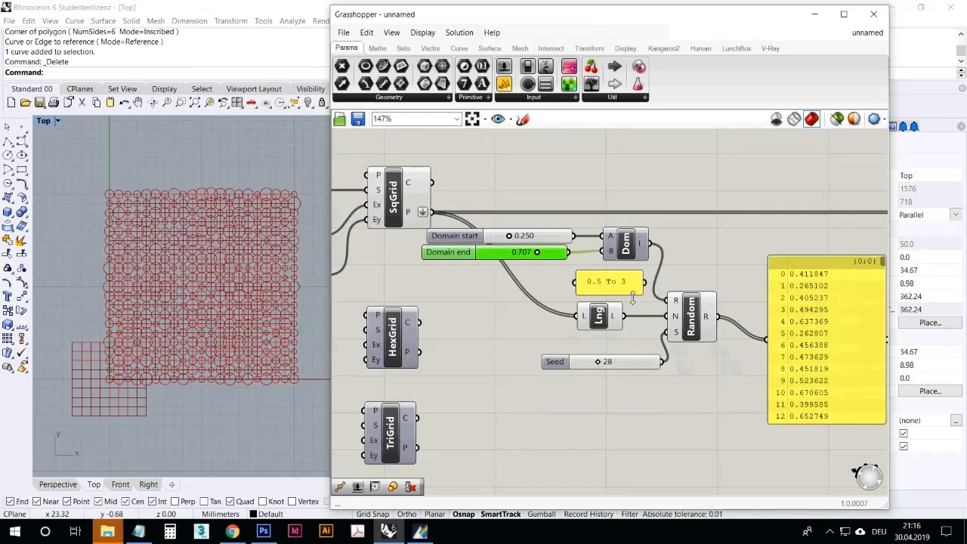
click(620, 284)
key(Delete)
- Move Construct Domain and its sliders closer to Random, and set domain start to 0.128, domain end to 0.404 and the seed to 32
drag(627, 280, 491, 219)
drag(541, 255, 509, 284)
drag(604, 368, 609, 367)
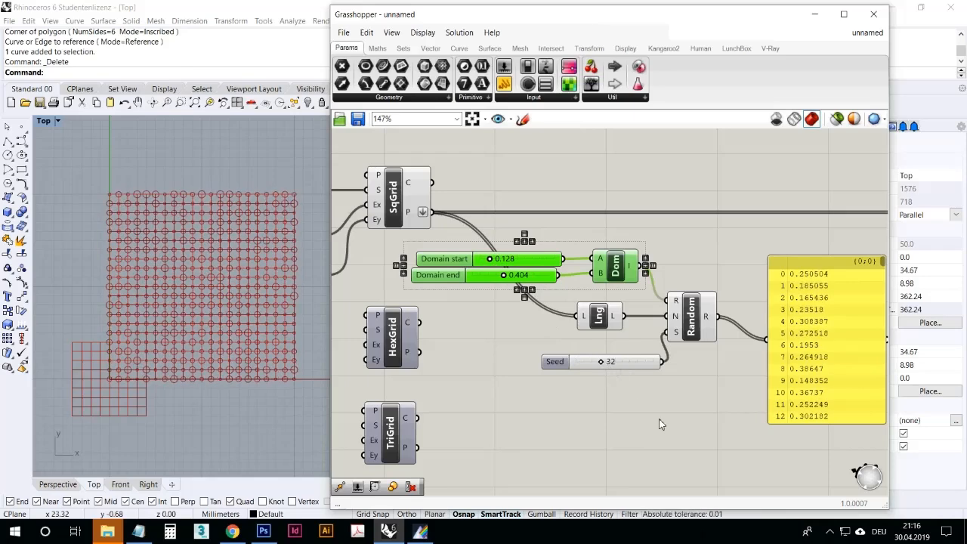
click(660, 419)
click(830, 538)
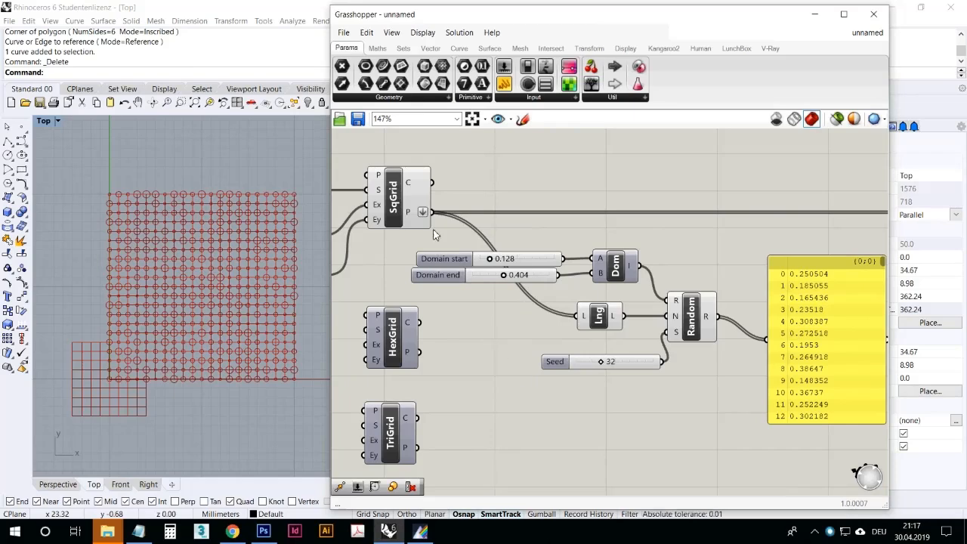
- Turn off the preview of the square grid component so that only the circles are drawn
right_drag(261, 272, 249, 276)
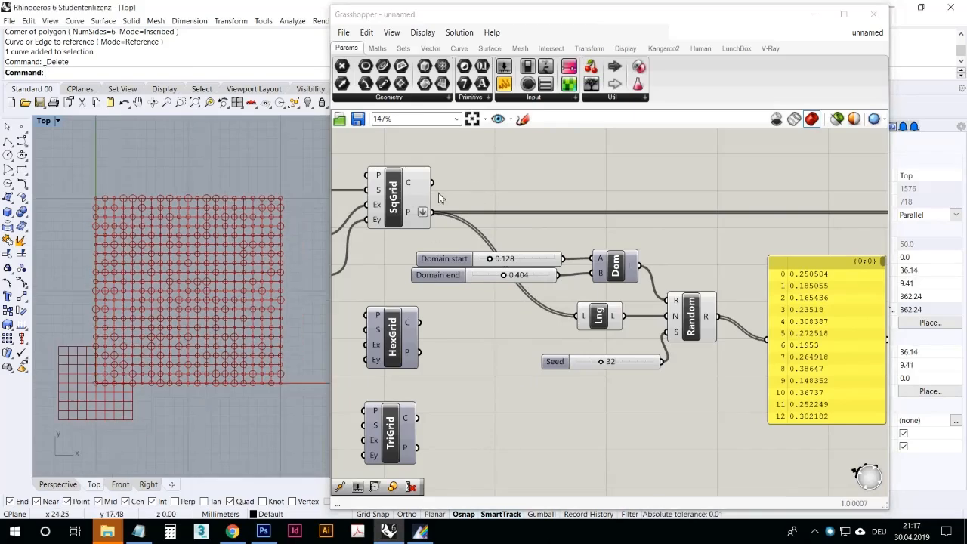
scroll(605, 200, down, 2)
click(539, 200)
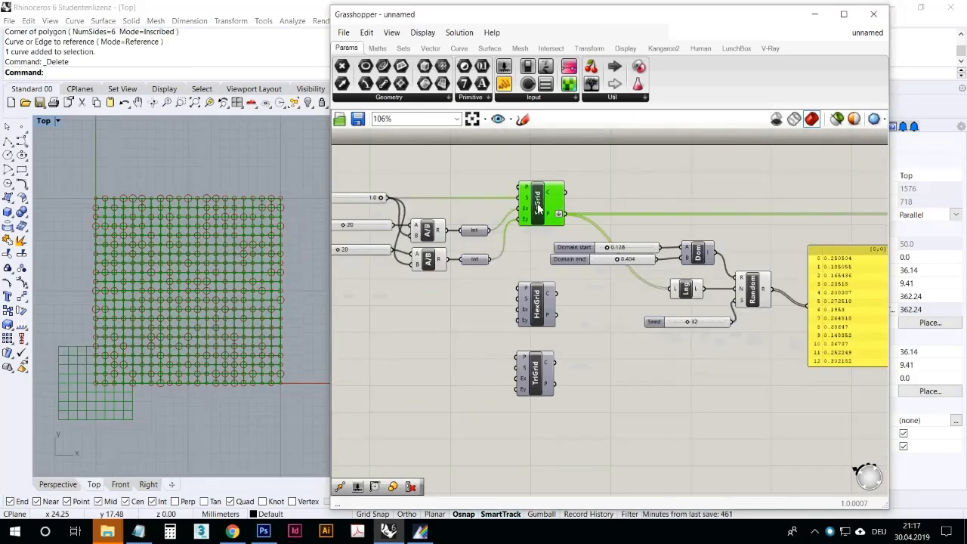
right_click(538, 203)
click(568, 226)
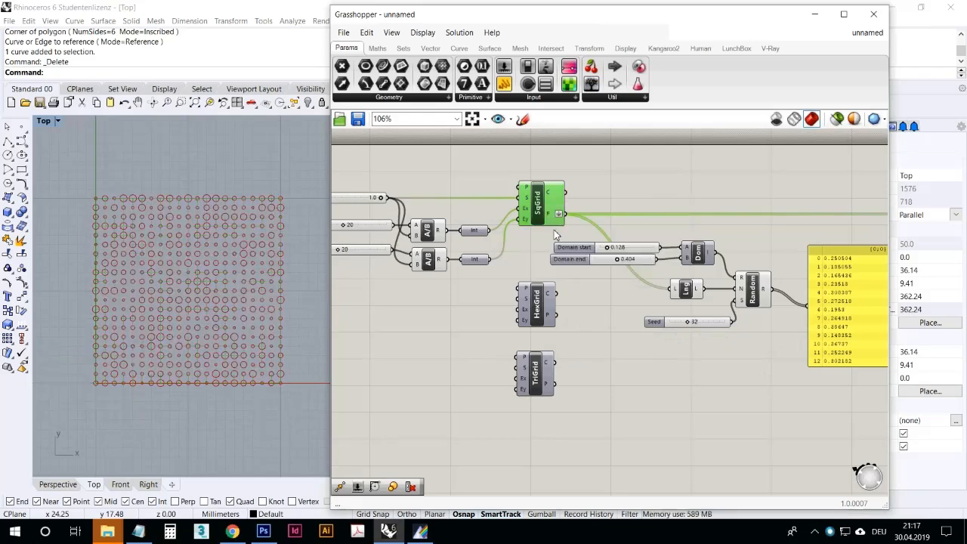
right_drag(610, 337, 520, 325)
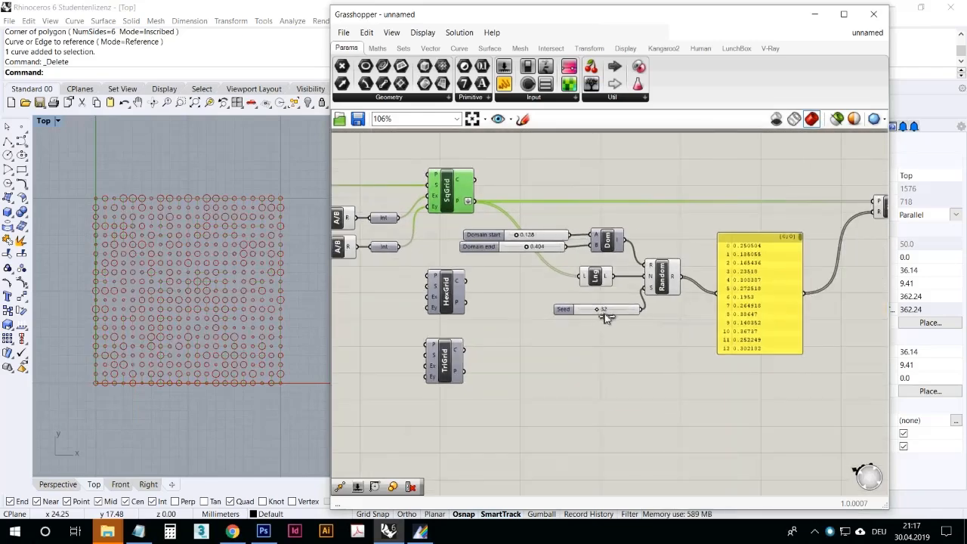
- Set the seed to 33, delete the random values panel and tidy the Circle component closer to Random
mouse_move(605, 316)
mouse_down()
mouse_move(622, 316)
mouse_move(604, 318)
mouse_up()
right_drag(689, 357, 551, 390)
mouse_move(614, 334)
mouse_down()
mouse_move(614, 320)
mouse_move(607, 323)
mouse_up()
drag(543, 310, 619, 250)
key(Delete)
right_drag(609, 318, 738, 322)
- Draw an inscribed six-sided polygon centred on the origin circle in Rhino, with a vertical corner radius of about 0.43 mm
right_drag(269, 269, 302, 239)
scroll(266, 256, down, 2)
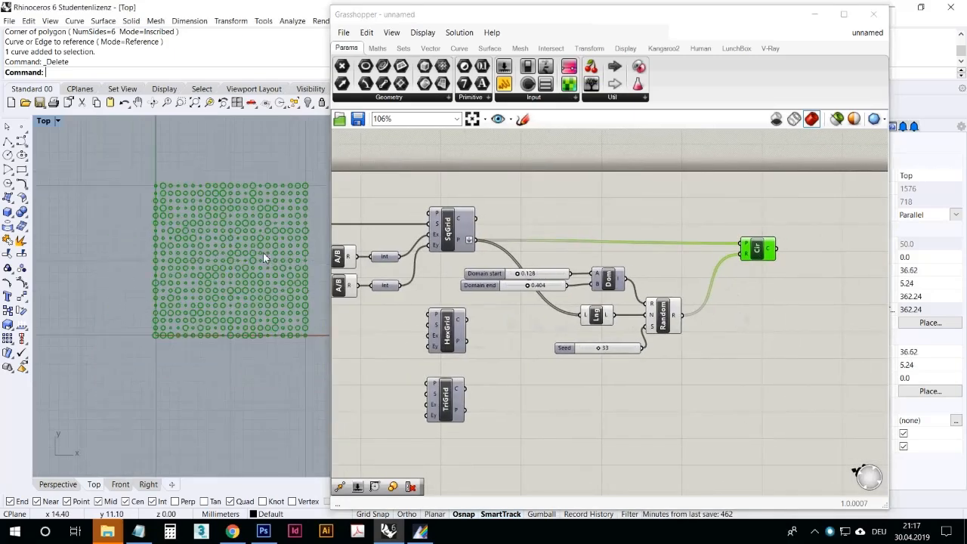
scroll(245, 269, up, 4)
scroll(126, 346, up, 8)
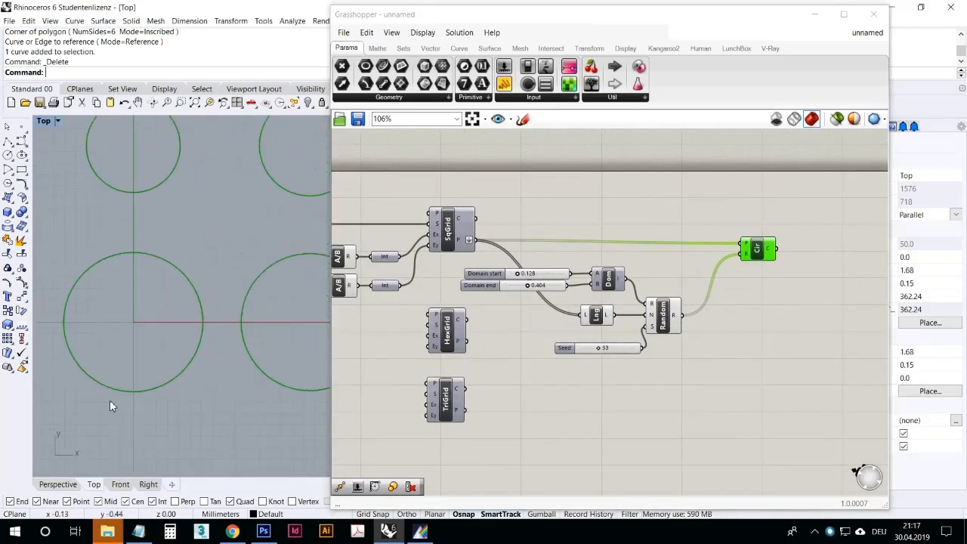
click(9, 172)
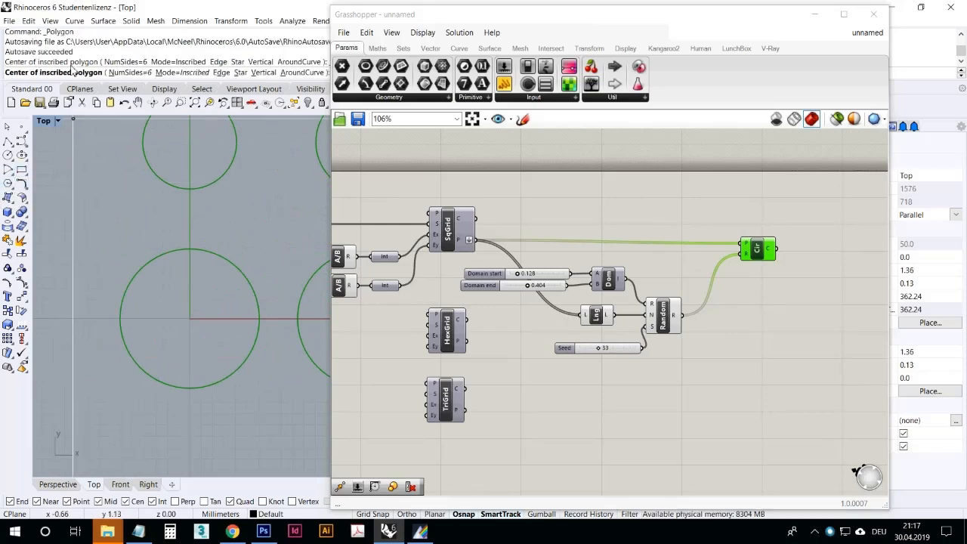
click(131, 72)
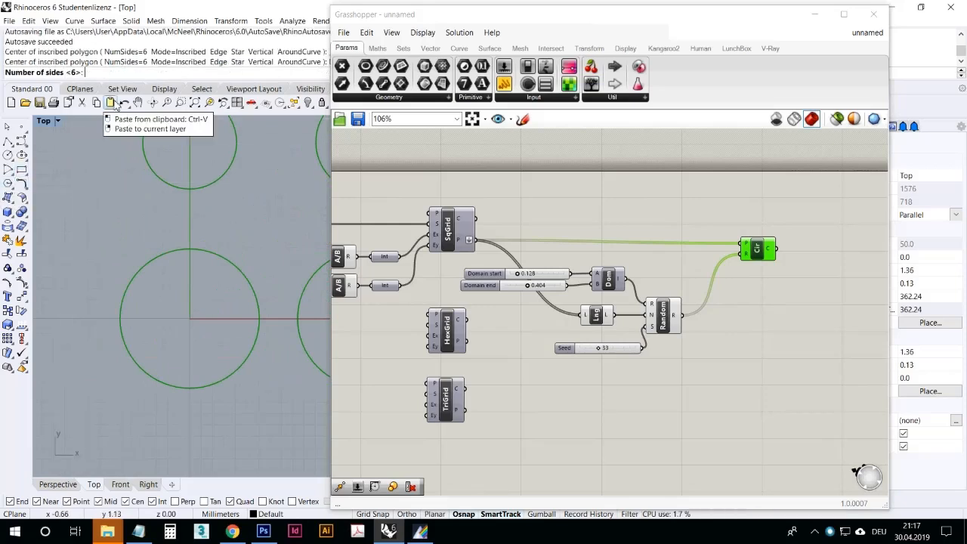
text(6)
key(Return)
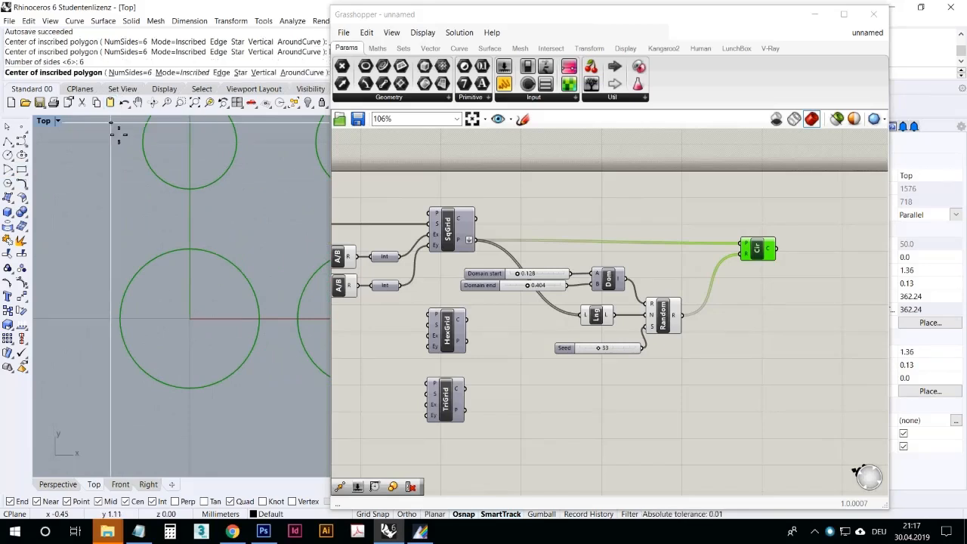
click(190, 318)
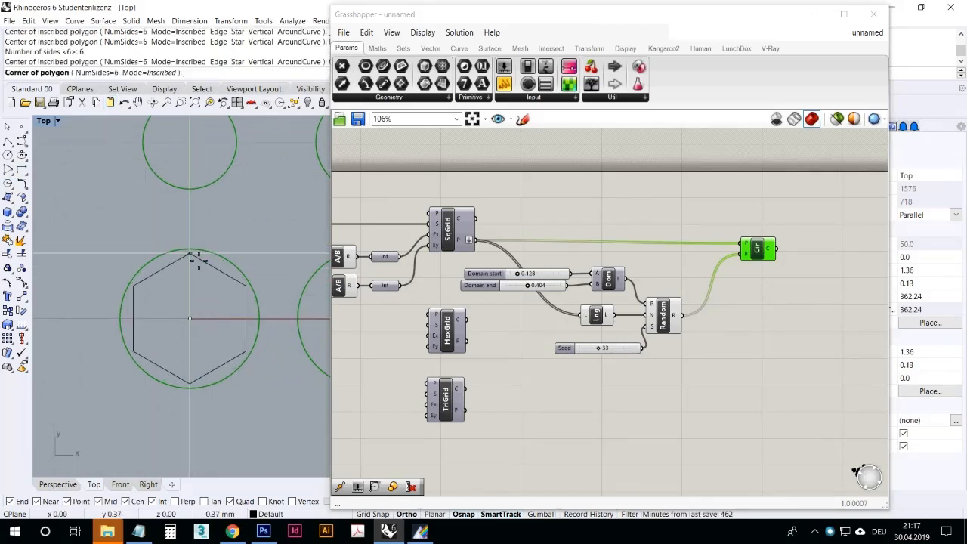
click(190, 244)
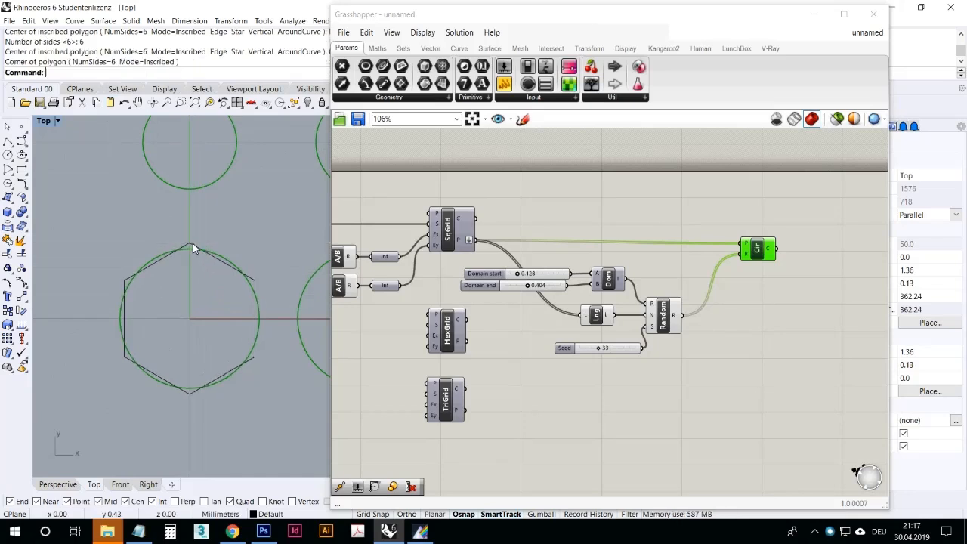
- Add a Curve parameter above the grid's point wire and reference the drawn hexagon in it as a single curve
drag(393, 83, 558, 202)
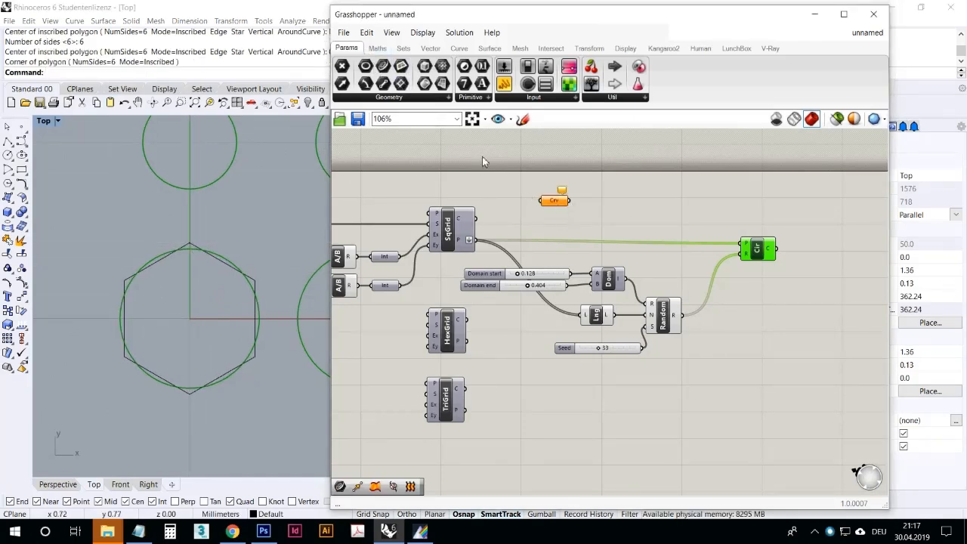
right_click(557, 208)
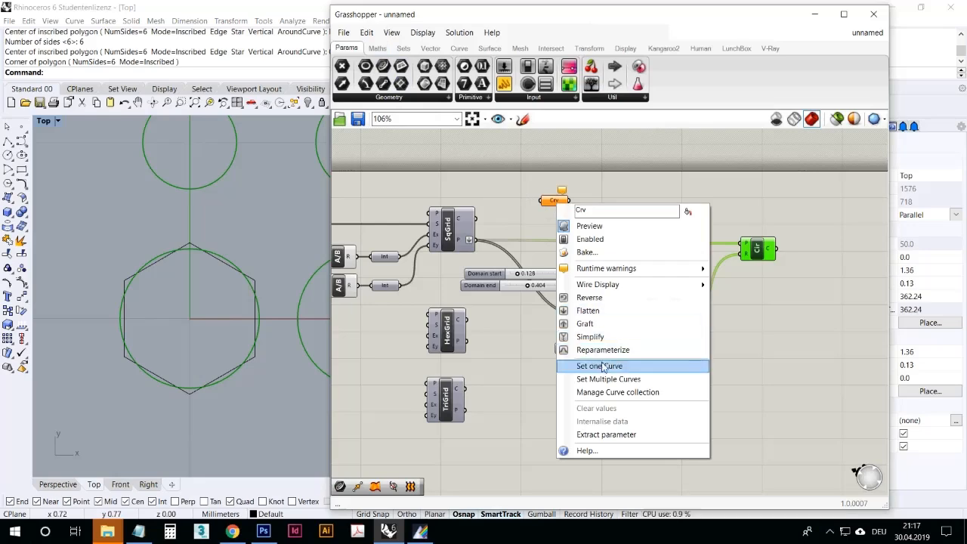
click(572, 368)
click(195, 250)
click(605, 221)
right_drag(621, 252, 581, 274)
scroll(546, 267, down, 1)
scroll(542, 266, up, 1)
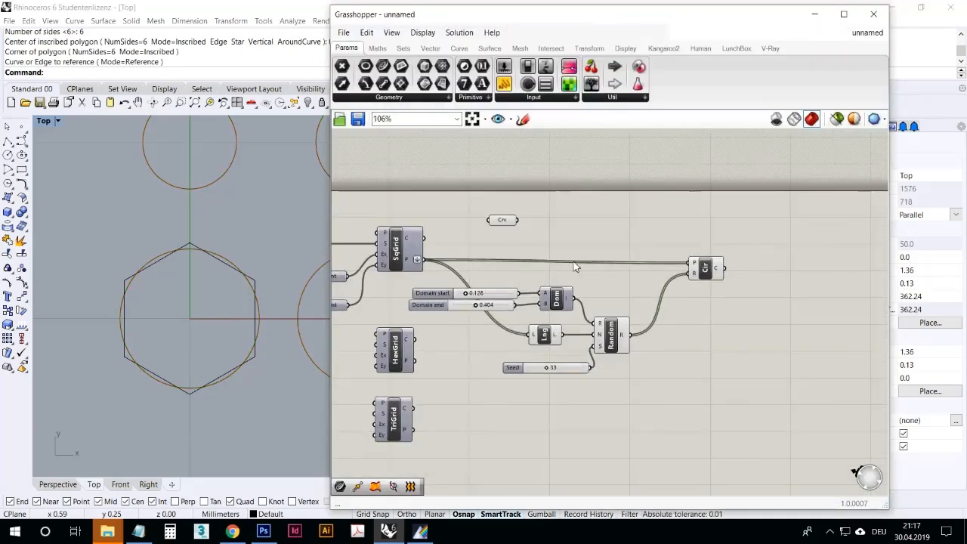
mouse_move(624, 339)
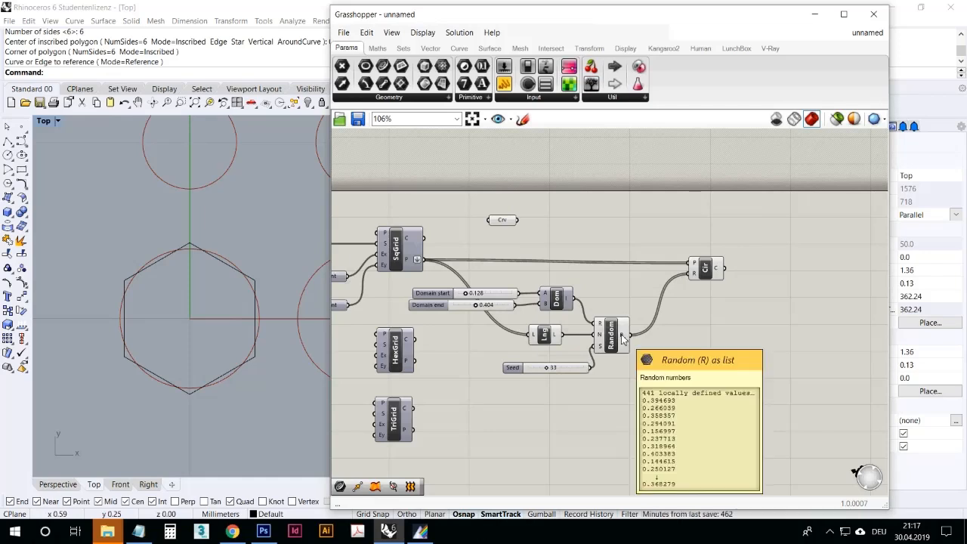
- Shift the Curve parameter along the canvas and add a Move component beside it
right_drag(233, 253, 200, 276)
scroll(150, 275, down, 12)
scroll(198, 217, up, 4)
drag(502, 220, 555, 206)
click(580, 232)
double_click(581, 232)
text(move)
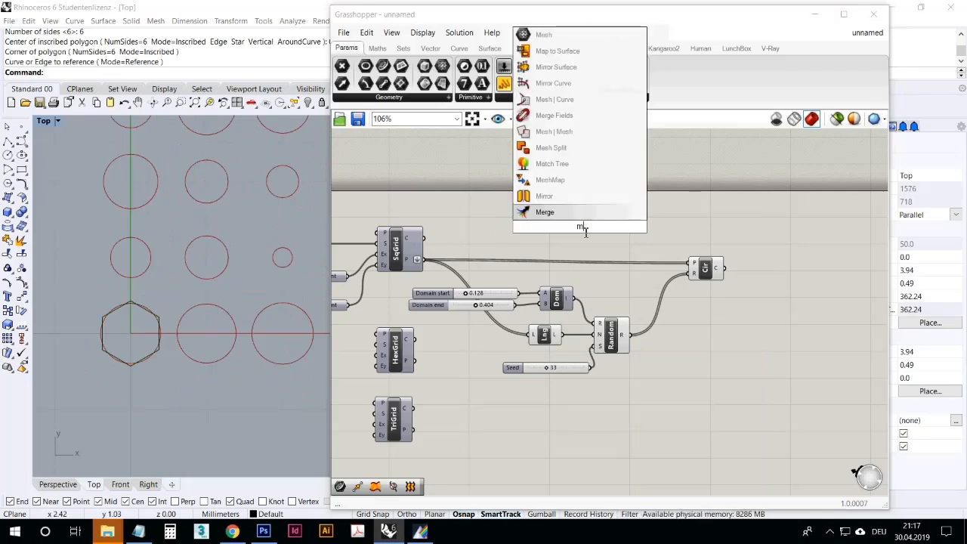
key(Return)
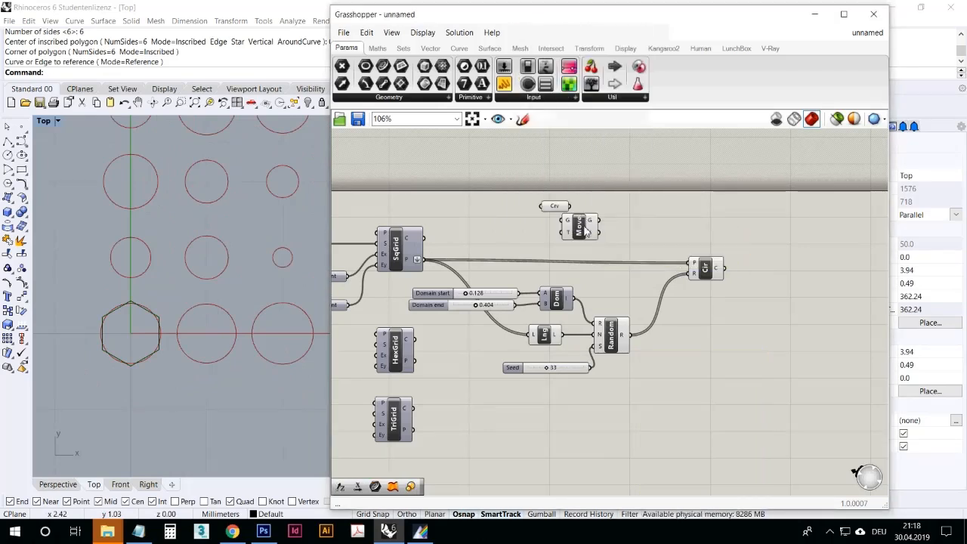
click(584, 231)
ctrl+alt+click(590, 235)
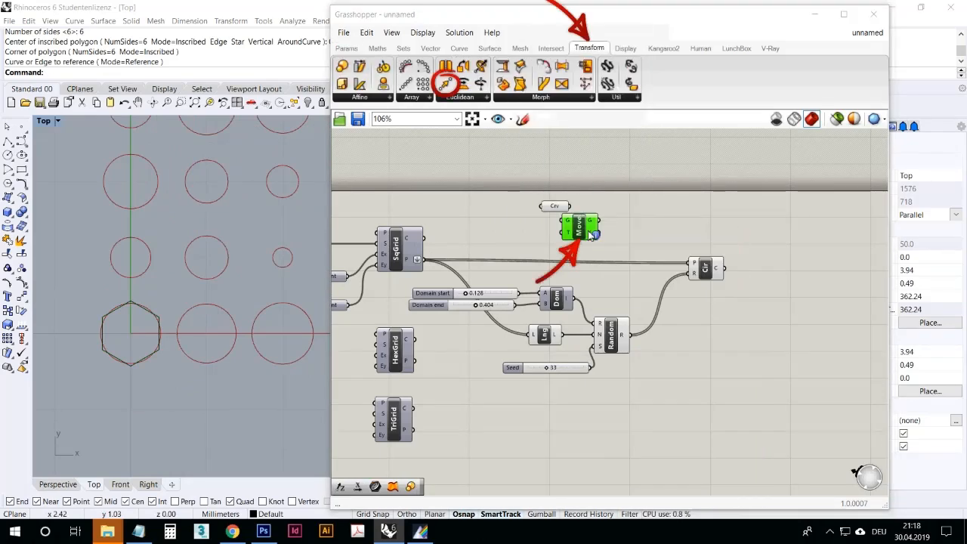
- Wire the Curve parameter into Move's geometry input and the square grid's points into its motion input, spacing Move further from the parameter
mouse_move(589, 235)
mouse_down()
mouse_move(619, 233)
mouse_move(593, 219)
mouse_up()
drag(424, 259, 592, 231)
scroll(248, 296, down, 3)
scroll(201, 320, down, 4)
scroll(178, 324, up, 8)
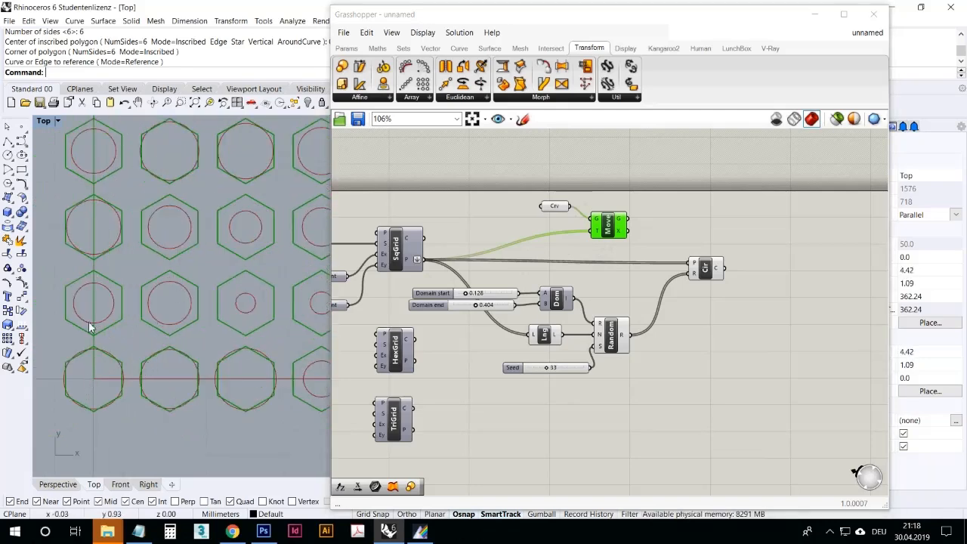
scroll(118, 377, down, 2)
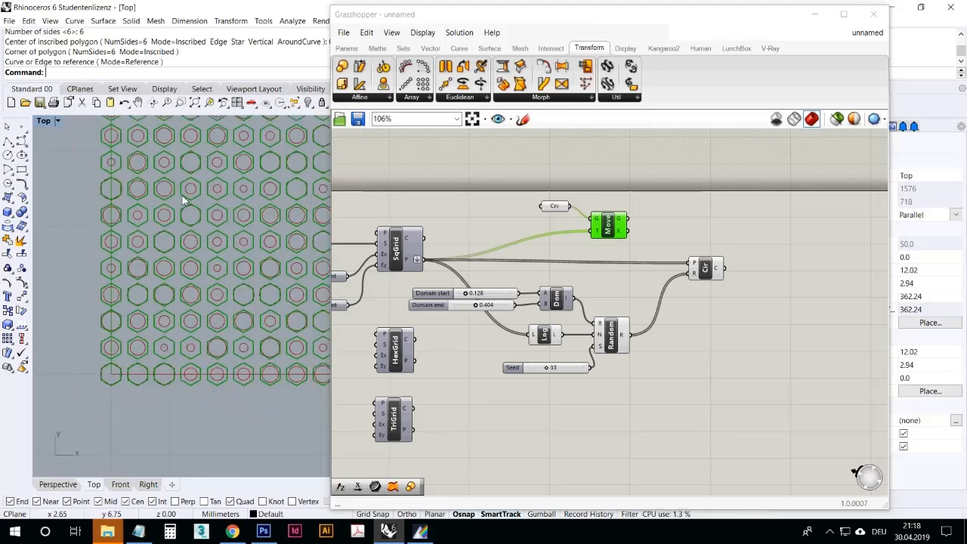
right_drag(180, 219, 135, 274)
drag(616, 229, 663, 220)
click(659, 252)
- Add a Scale component past Move and feed Move's geometry output into its geometry input
mouse_move(626, 338)
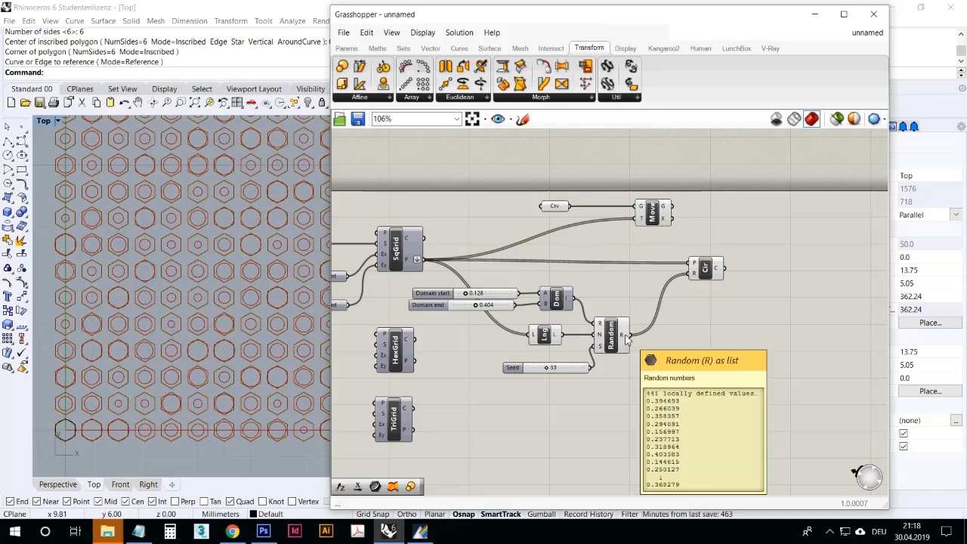
double_click(635, 296)
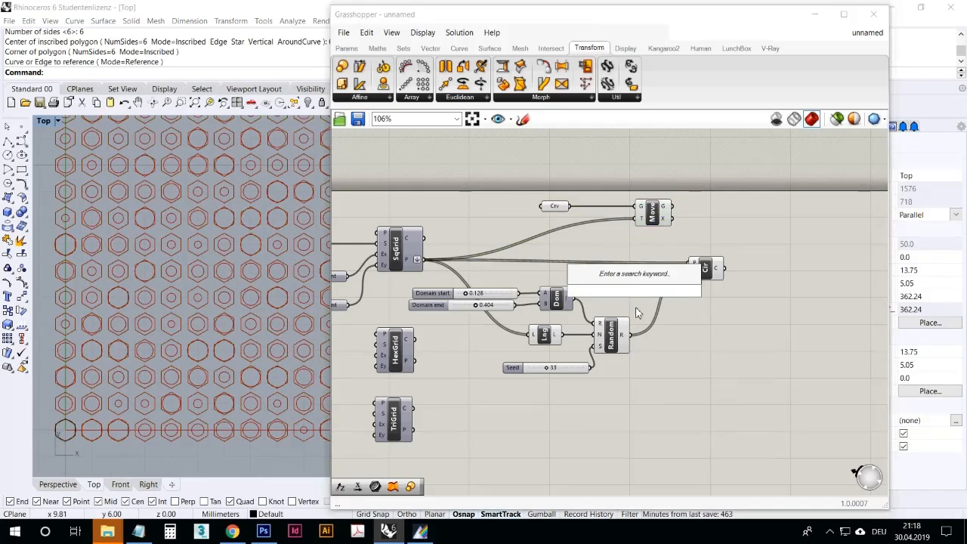
text(scale)
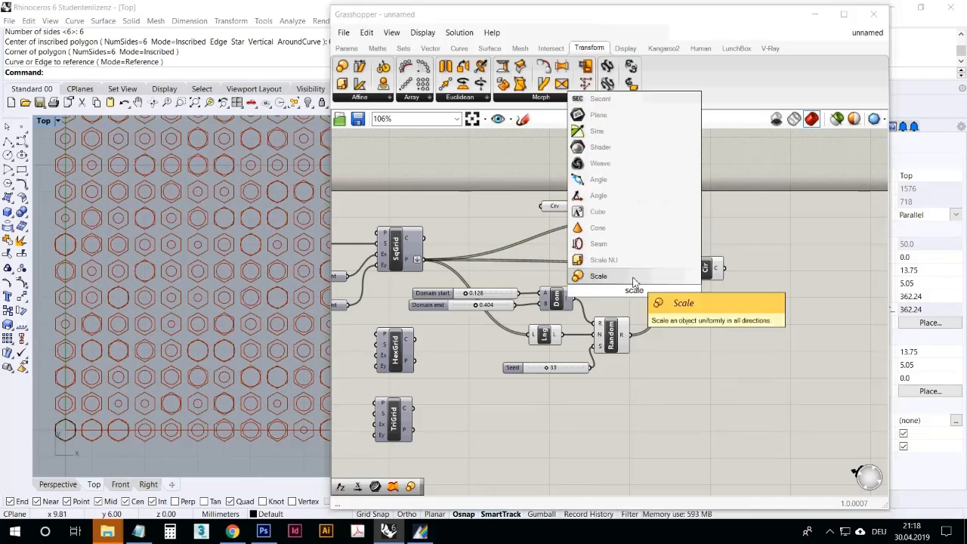
click(599, 277)
drag(635, 291, 780, 217)
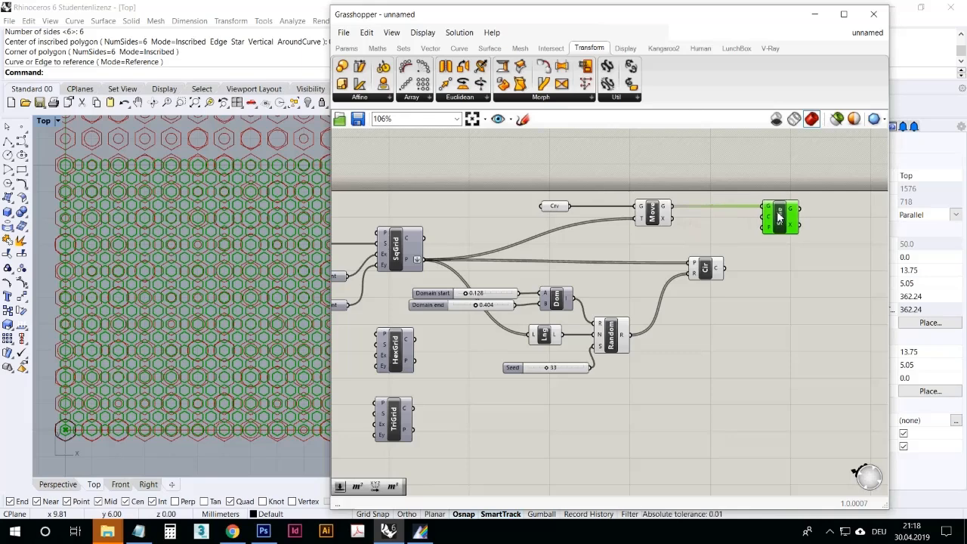
click(781, 299)
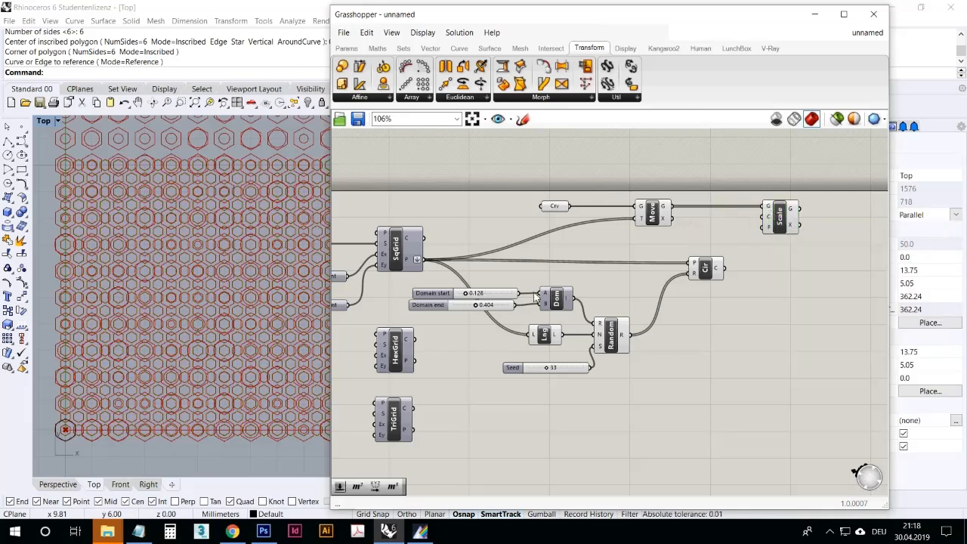
- Connect the square grid's points to Scale's center input and tidy the positions of Move and Scale
click(789, 221)
scroll(152, 296, down, 4)
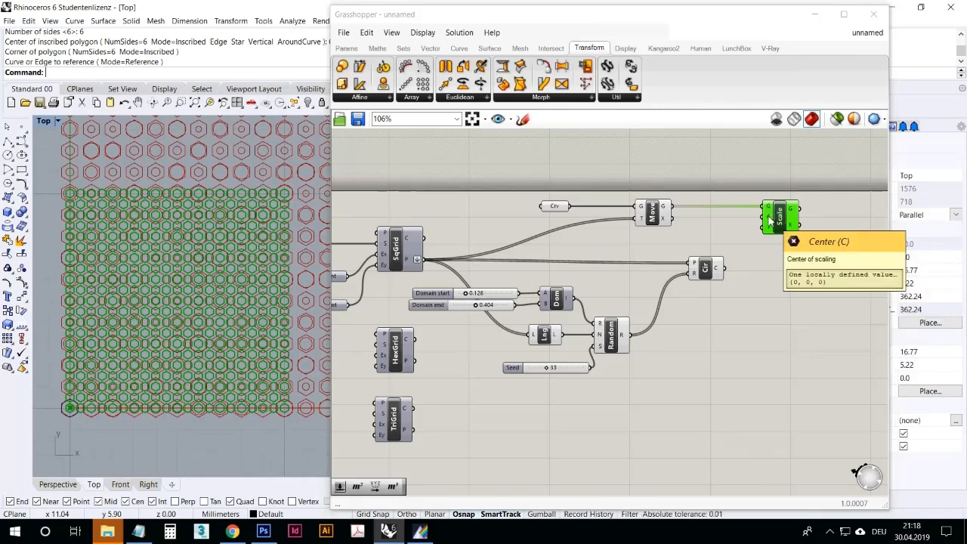
scroll(116, 295, down, 2)
scroll(217, 228, down, 2)
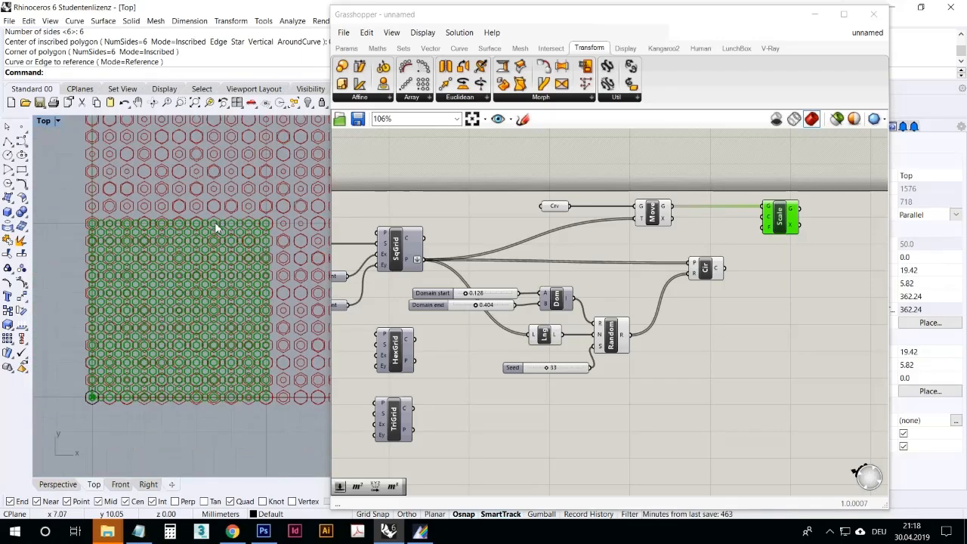
right_drag(213, 233, 195, 262)
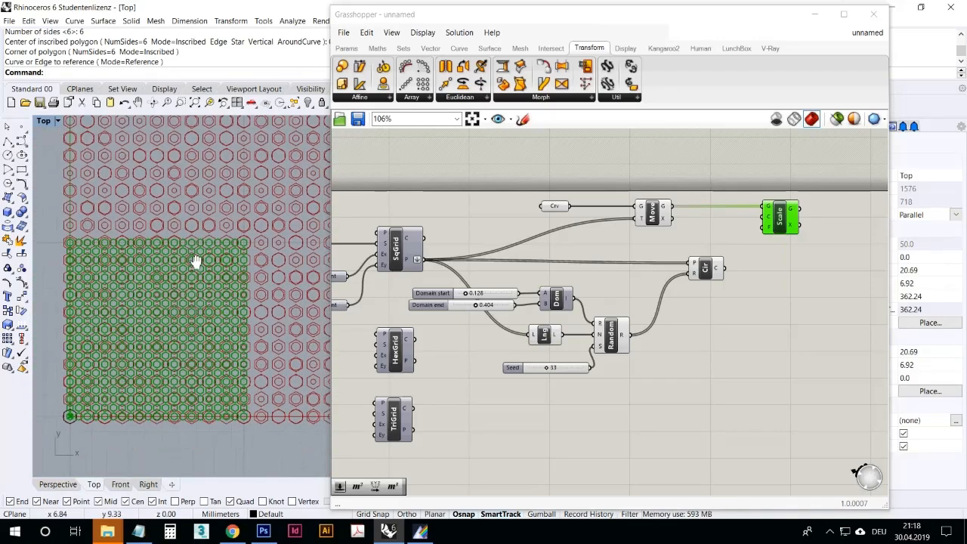
click(653, 213)
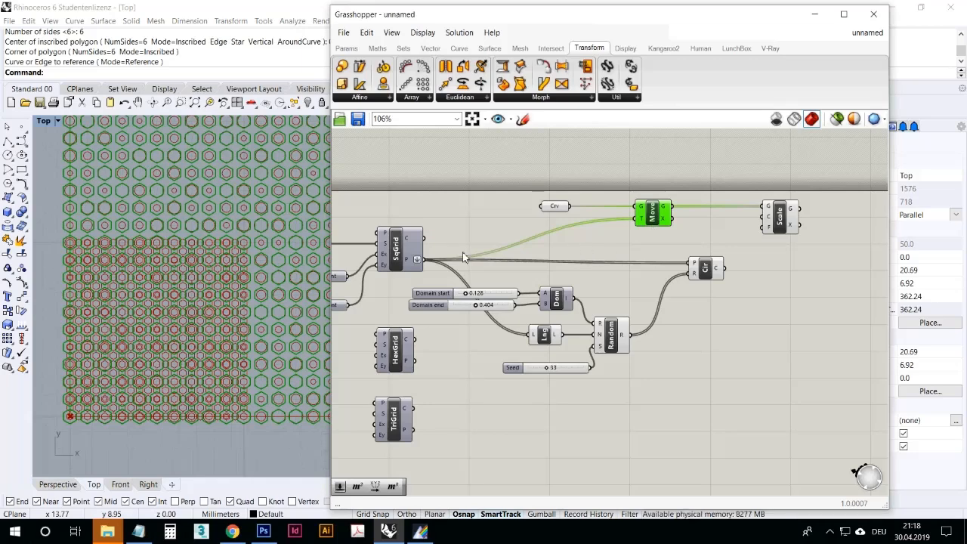
drag(424, 259, 764, 219)
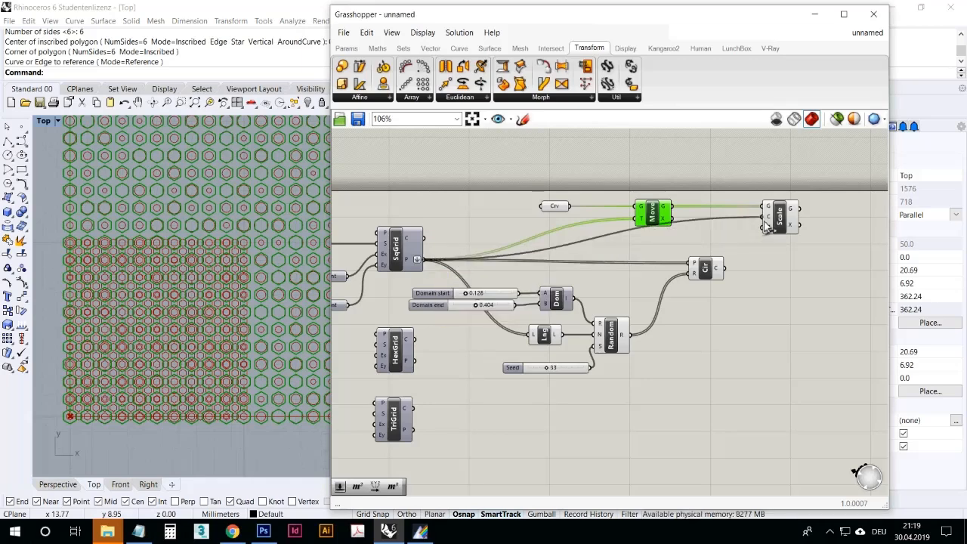
click(783, 219)
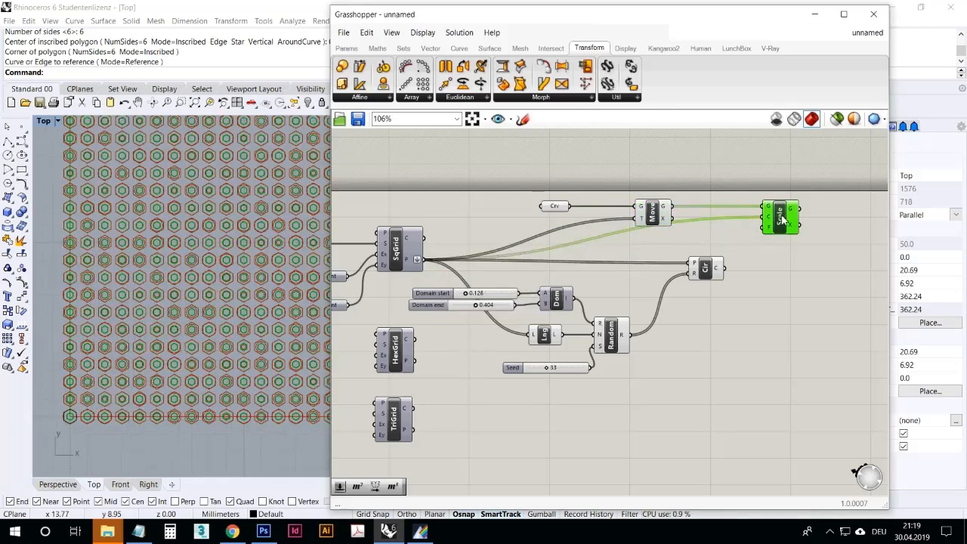
drag(652, 214, 652, 205)
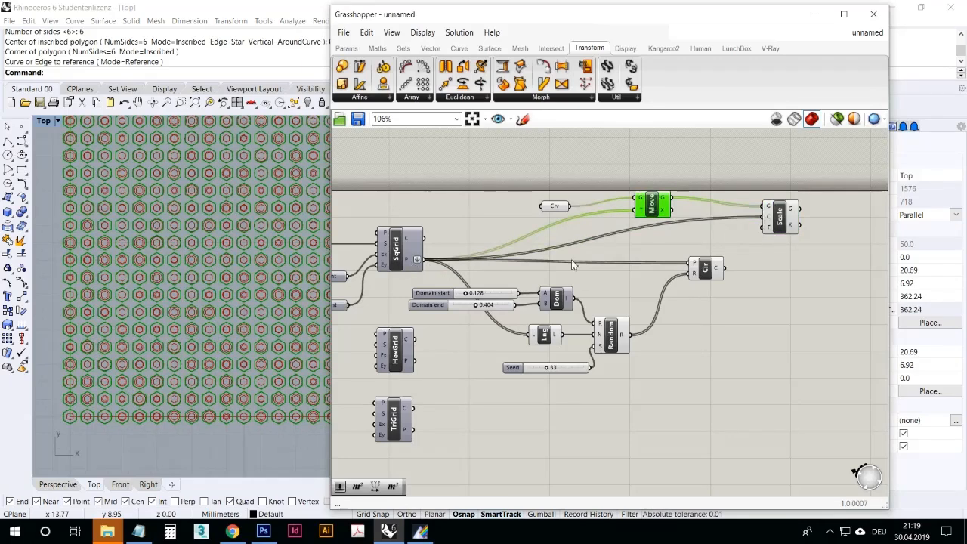
drag(780, 216, 788, 217)
click(656, 376)
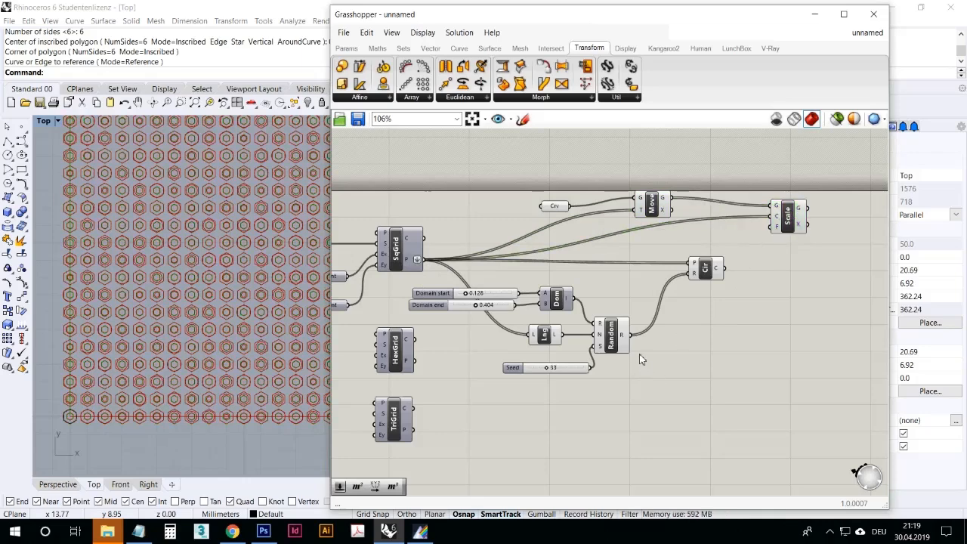
- Feed the Random output into Scale's factor input and line up the Circle component beneath Scale
drag(719, 338, 776, 228)
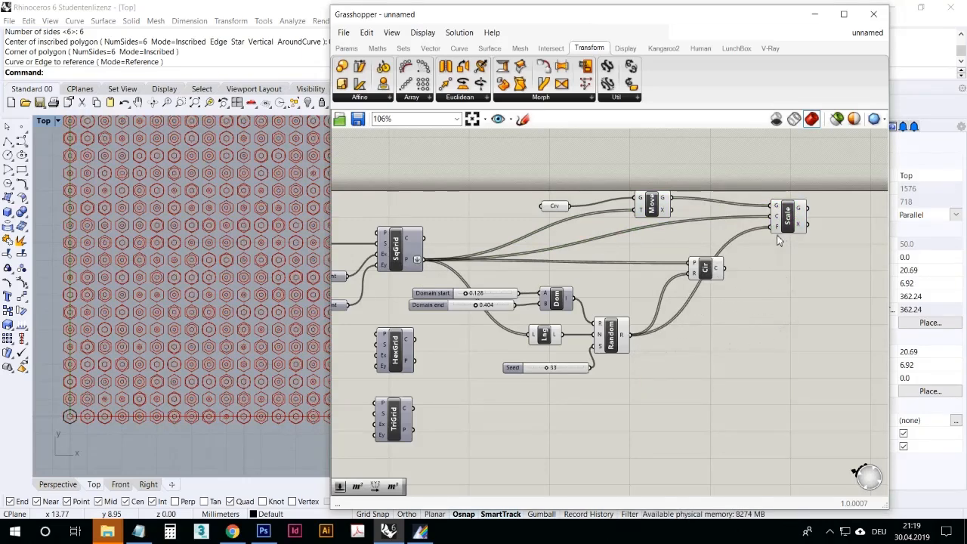
click(793, 218)
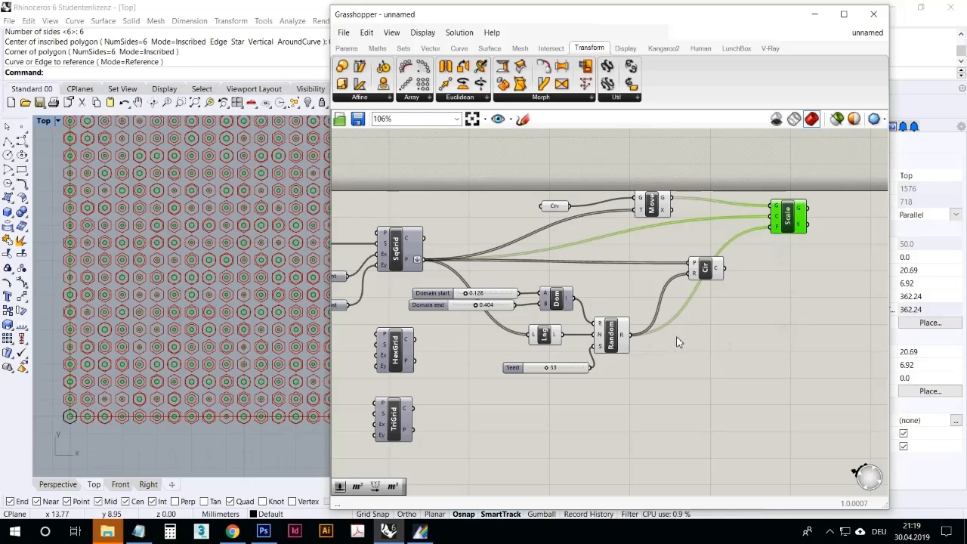
drag(711, 276, 793, 276)
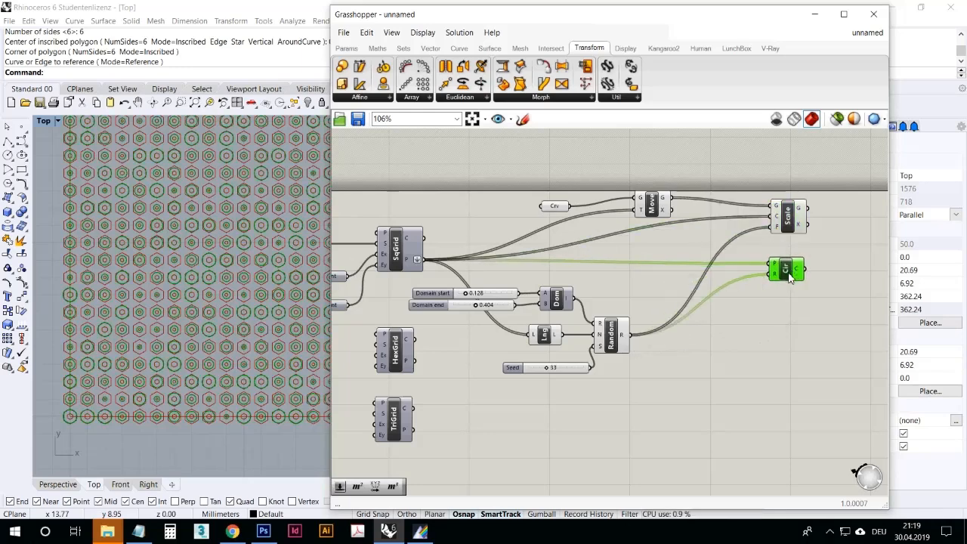
right_drag(280, 259, 226, 322)
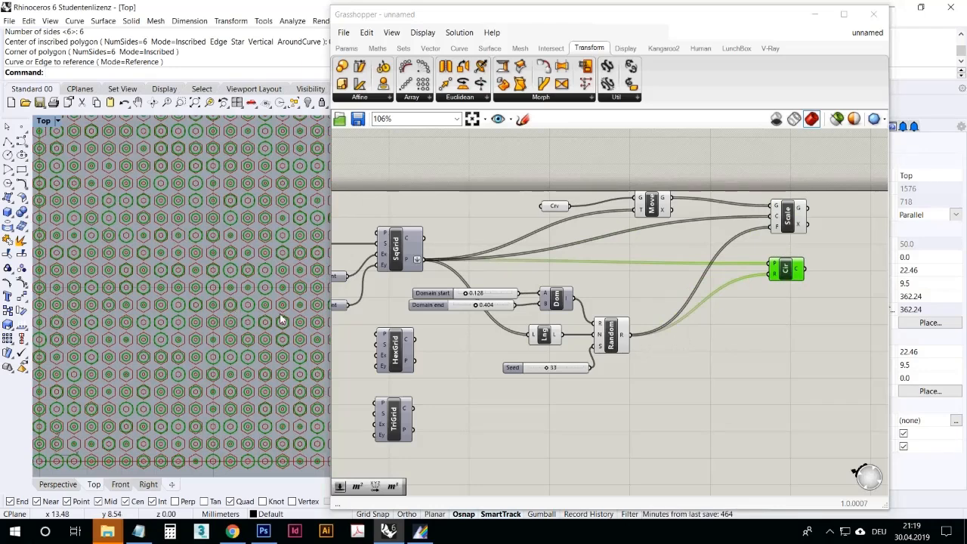
click(796, 221)
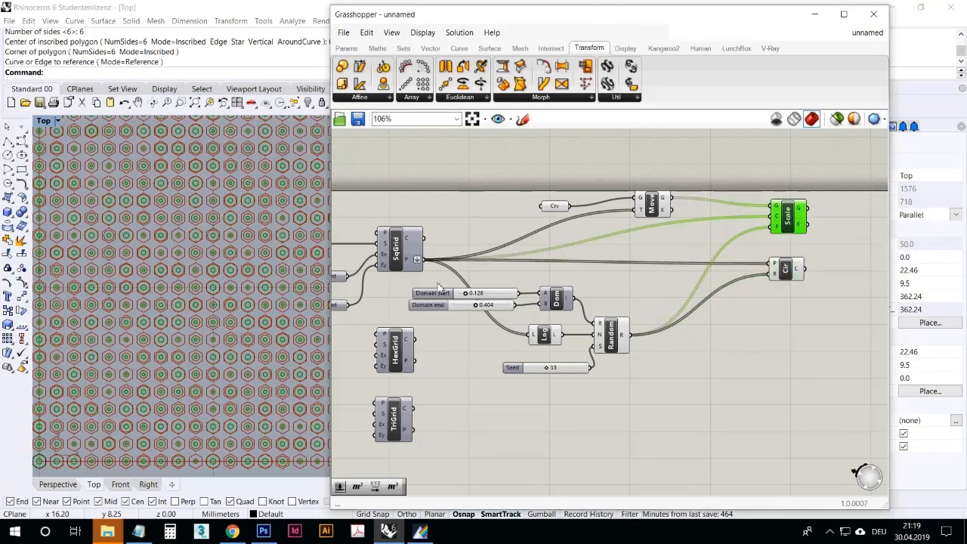
- Turn off the preview of the Move and Circle components so that only the scaled hexagons are drawn
click(663, 211)
right_click(654, 212)
click(676, 227)
click(787, 272)
right_click(784, 272)
click(809, 288)
- Set the Domain end slider to 0.943 and the Seed slider to 7
scroll(300, 246, up, 4)
scroll(206, 366, up, 5)
scroll(190, 335, down, 3)
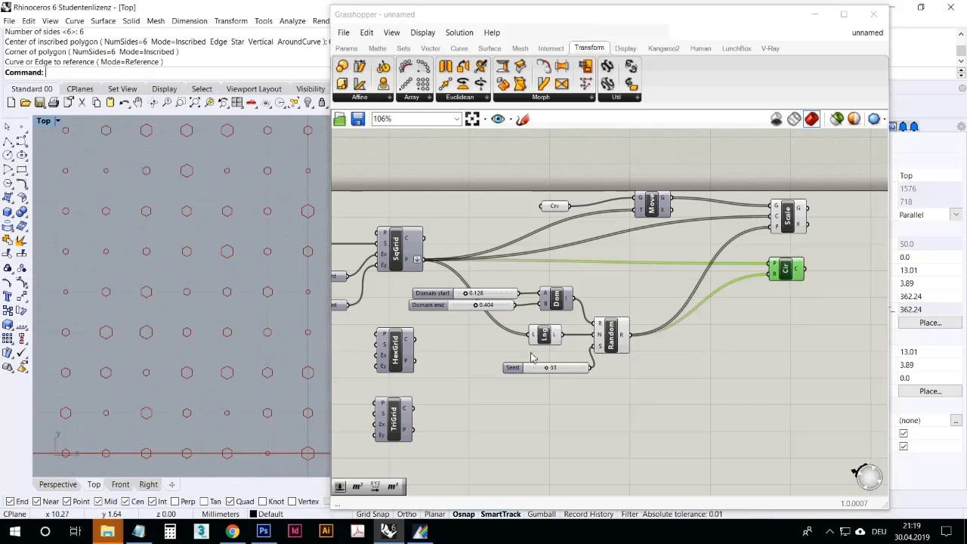
drag(476, 305, 515, 316)
drag(556, 378, 540, 382)
right_drag(287, 316, 189, 388)
scroll(260, 337, down, 10)
scroll(180, 298, down, 2)
right_drag(218, 321, 208, 298)
- Add a Rotate component after Scale and feed Scale's geometry output into its geometry input
click(787, 406)
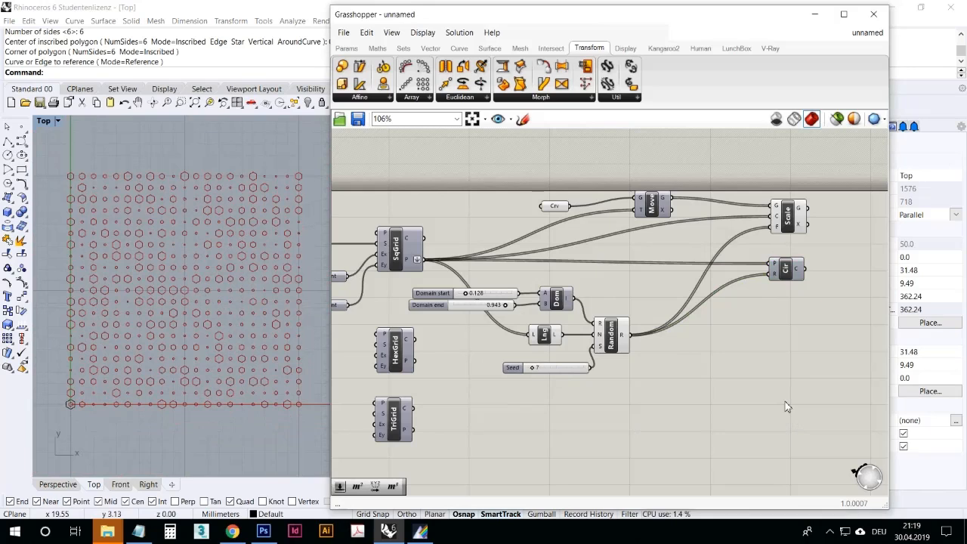
double_click(786, 407)
text(rota)
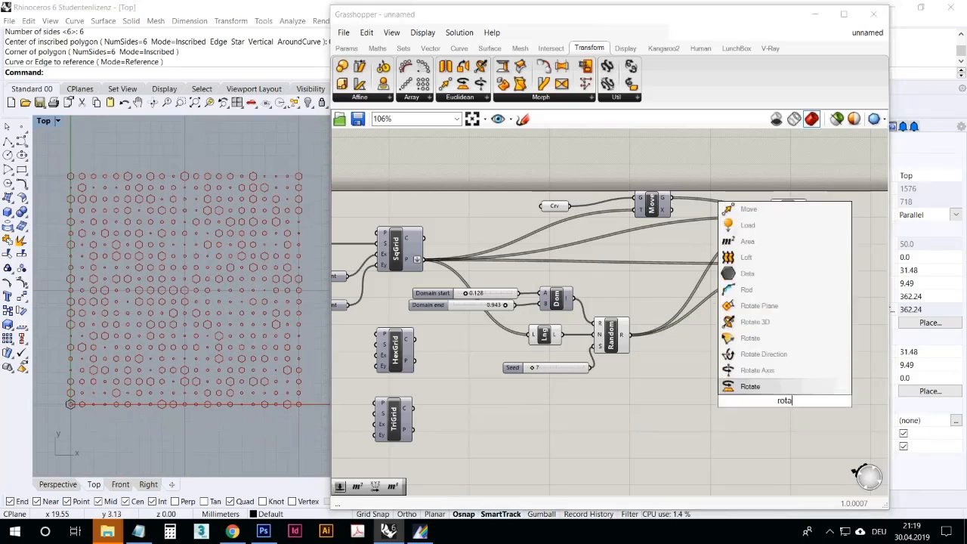
click(790, 387)
drag(808, 209, 852, 248)
right_drag(803, 270, 752, 276)
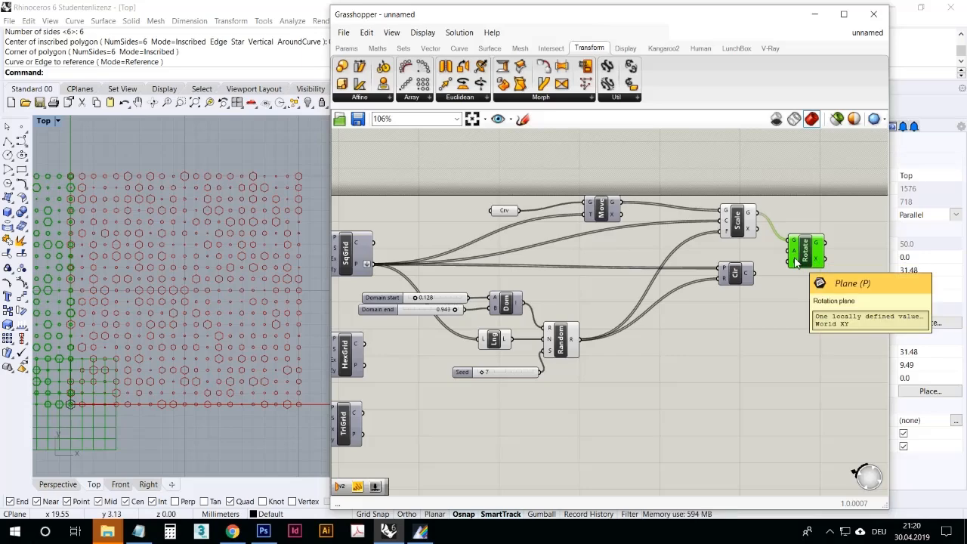
- Connect the square grid's points to Rotate's plane input and shift the Circle component down clear of the wire
right_drag(197, 255, 304, 220)
scroll(246, 298, down, 4)
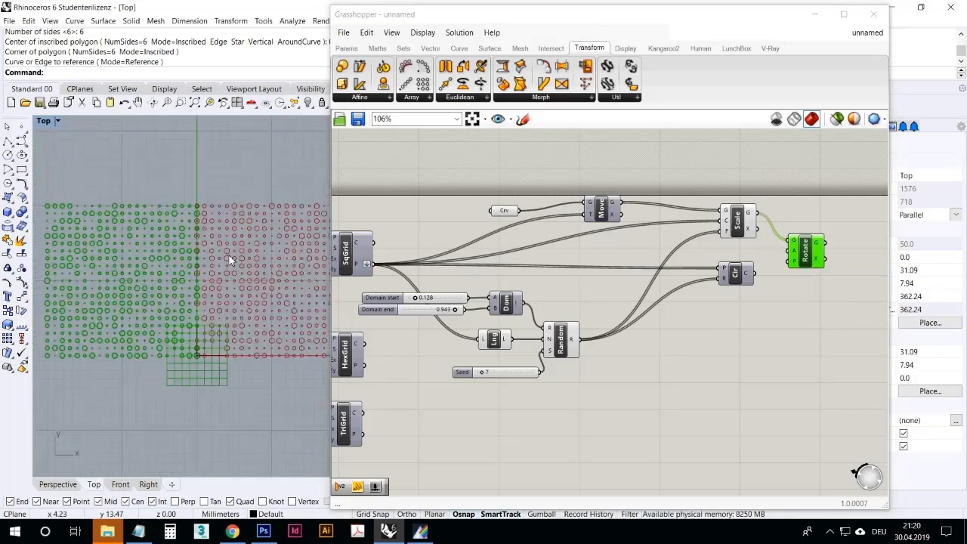
scroll(233, 257, up, 4)
scroll(189, 379, down, 2)
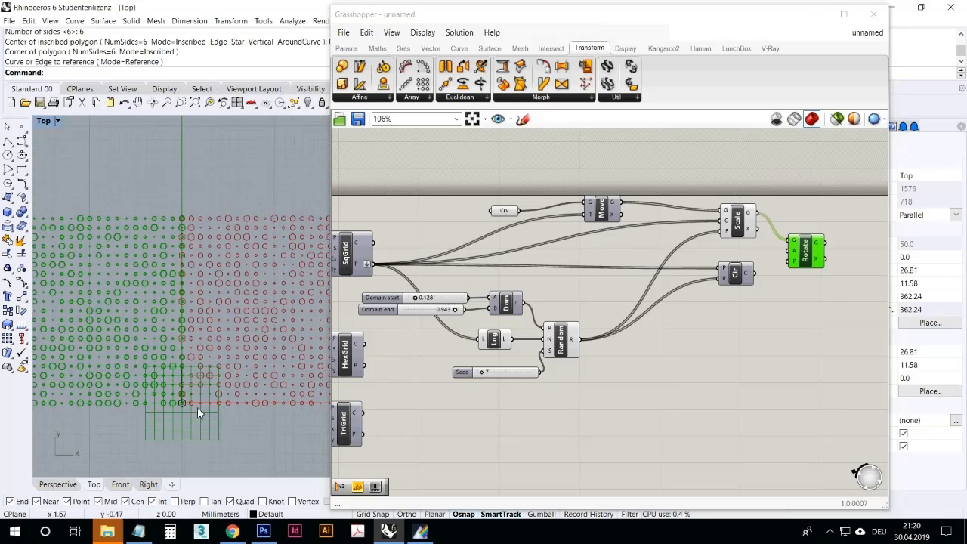
mouse_move(795, 258)
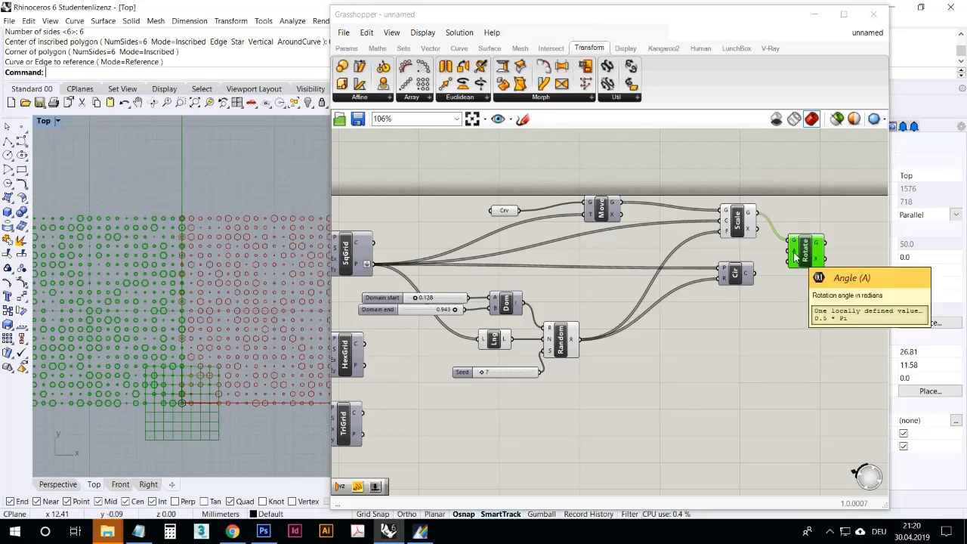
click(777, 303)
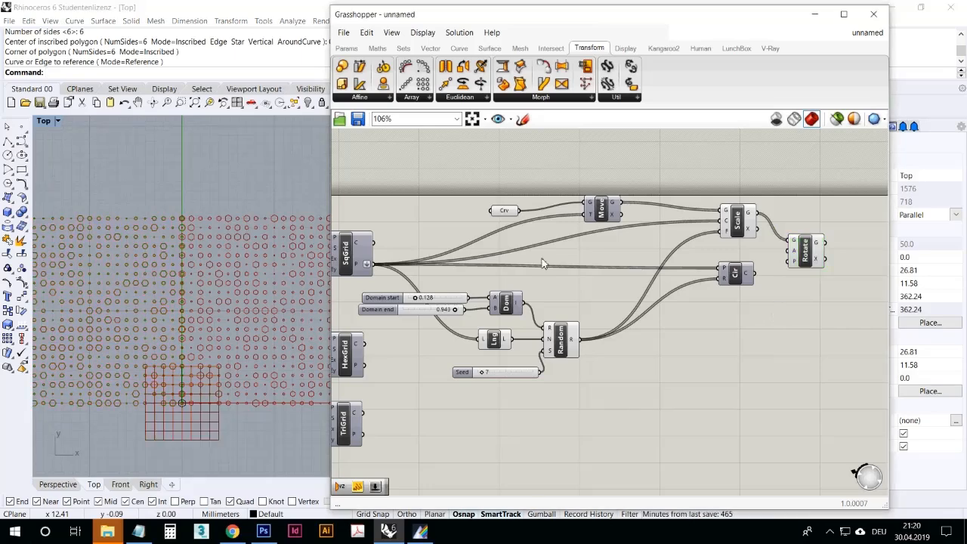
drag(379, 268, 793, 263)
drag(732, 282, 737, 301)
click(803, 254)
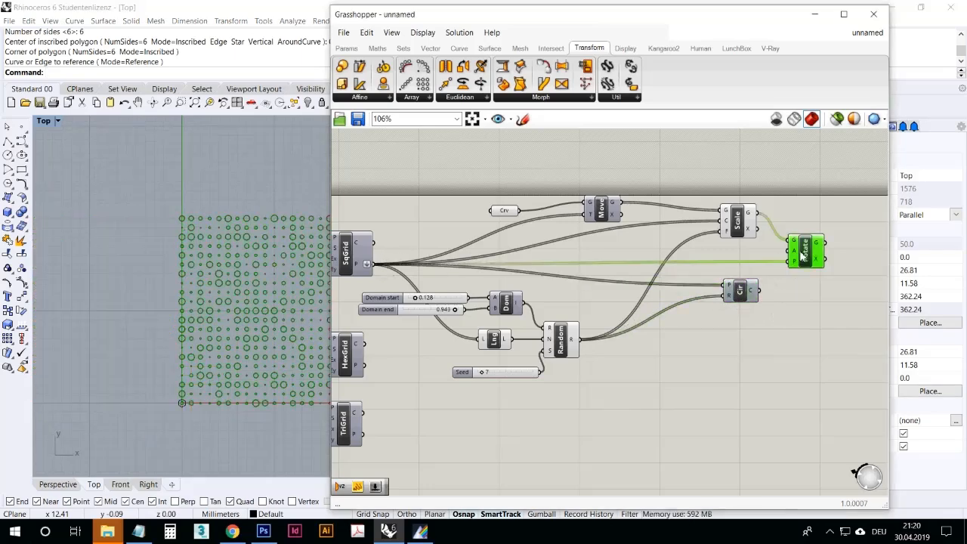
- Feed the Random output into Rotate's angle input
scroll(151, 254, up, 4)
scroll(233, 227, up, 5)
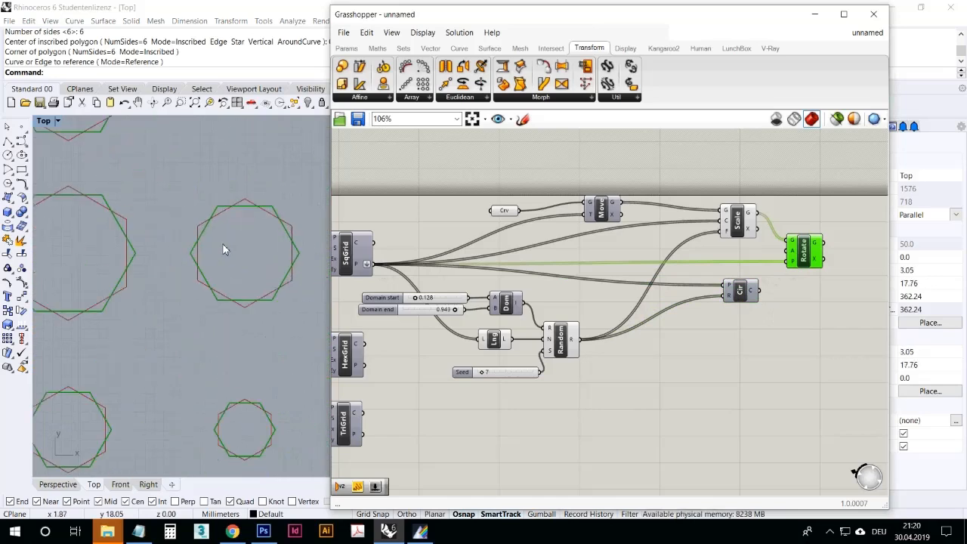
scroll(223, 249, down, 5)
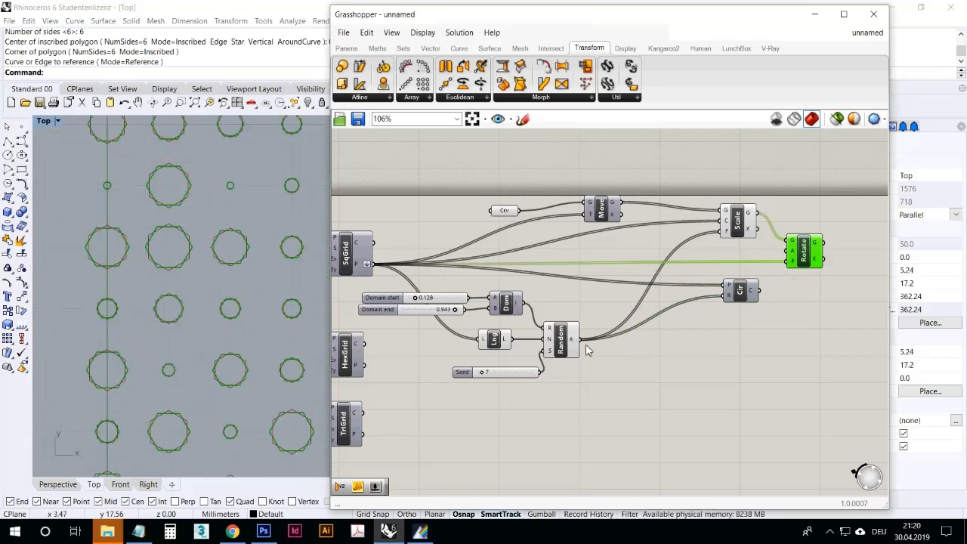
drag(581, 340, 791, 254)
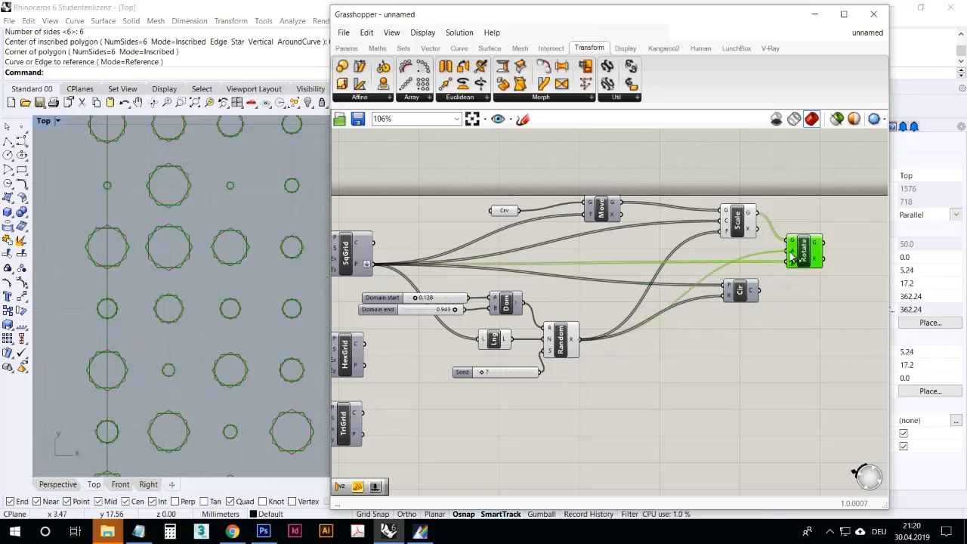
- Turn off the preview of the Scale component so its unrotated hexagons are hidden
click(796, 315)
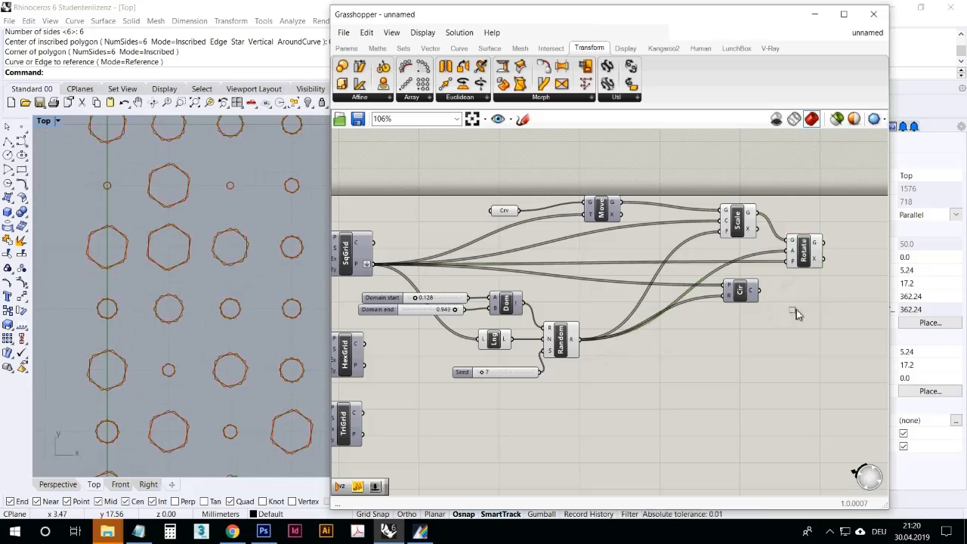
click(739, 224)
right_click(736, 219)
click(748, 245)
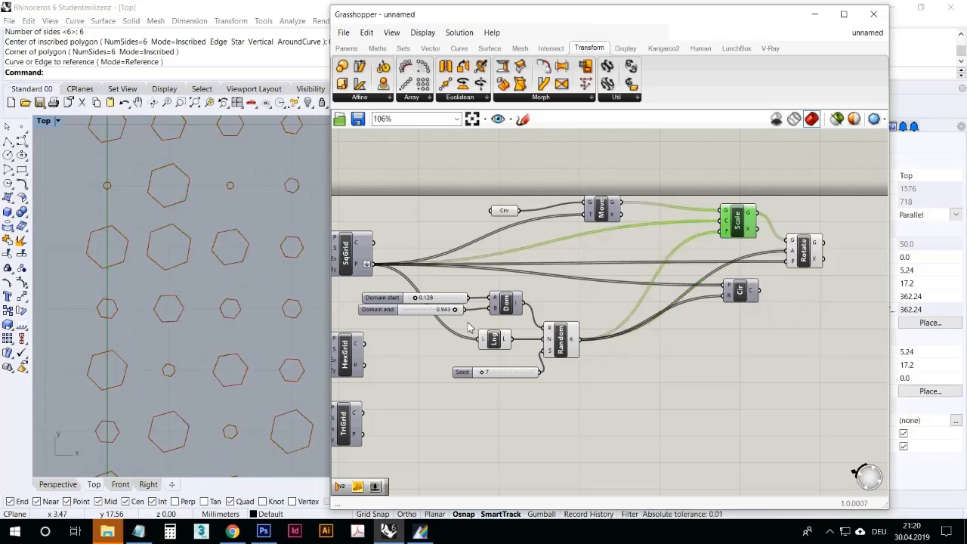
- Set the Random component's Seed slider to 26 and check the hexagon pattern in the Top viewport
mouse_move(484, 376)
mouse_down()
mouse_move(520, 375)
mouse_move(488, 376)
mouse_up()
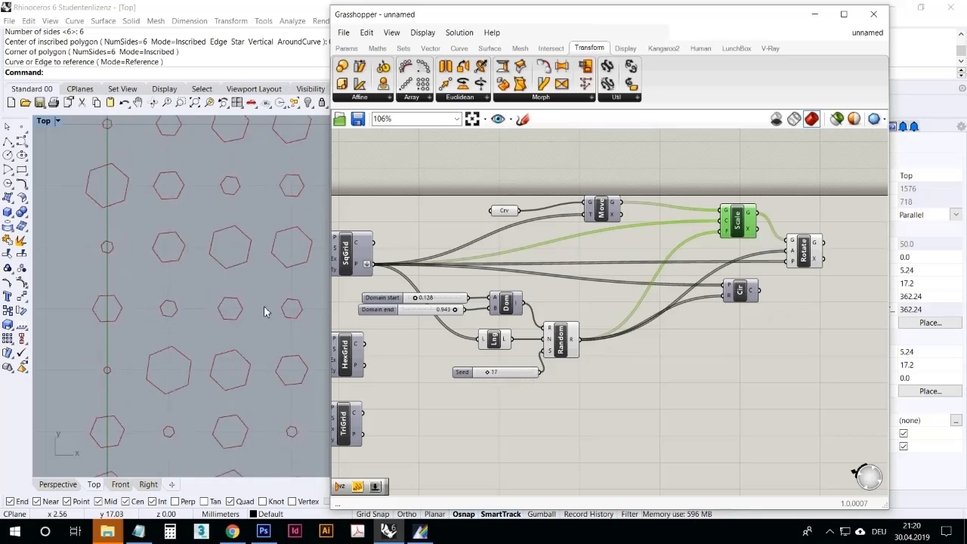
scroll(264, 307, down, 5)
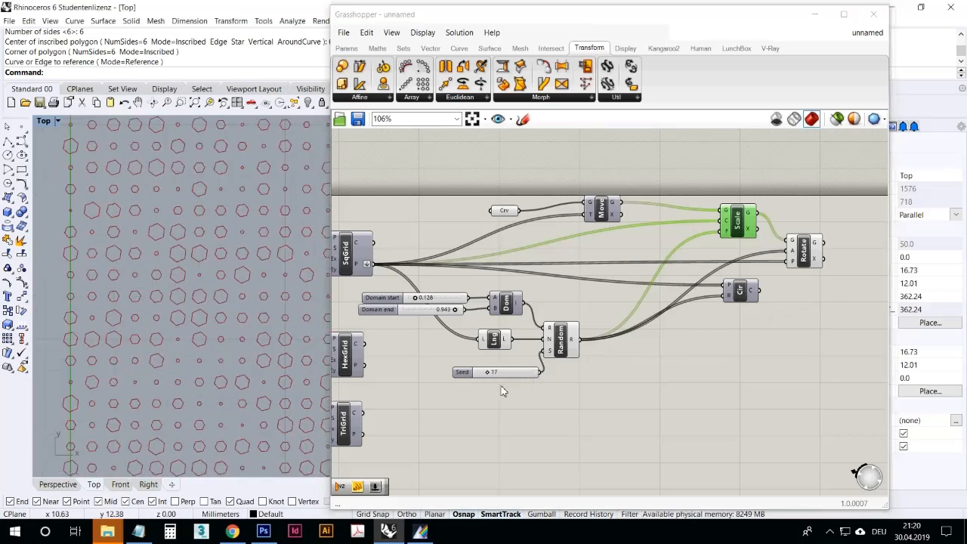
mouse_move(494, 380)
mouse_down()
mouse_move(523, 386)
mouse_move(499, 382)
mouse_up()
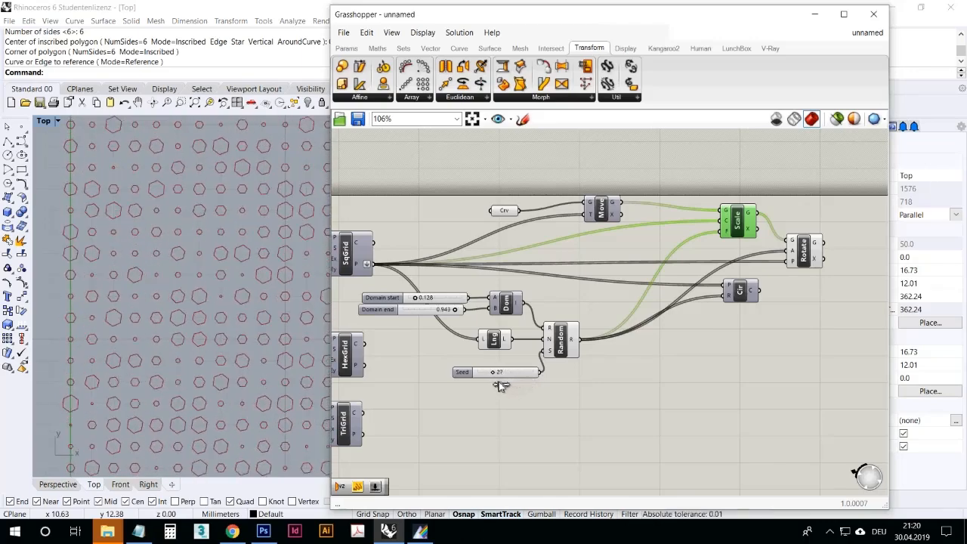
right_drag(300, 325, 225, 300)
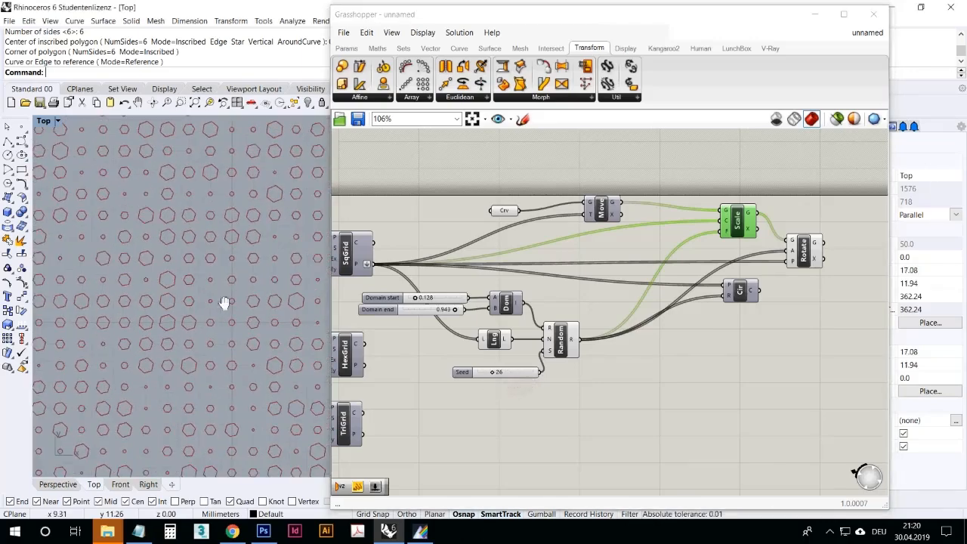
- Duplicate the Random component with its domain, list length and sliders below the original and make room around Rotate
drag(812, 262, 821, 259)
drag(598, 422, 576, 384)
click(814, 261)
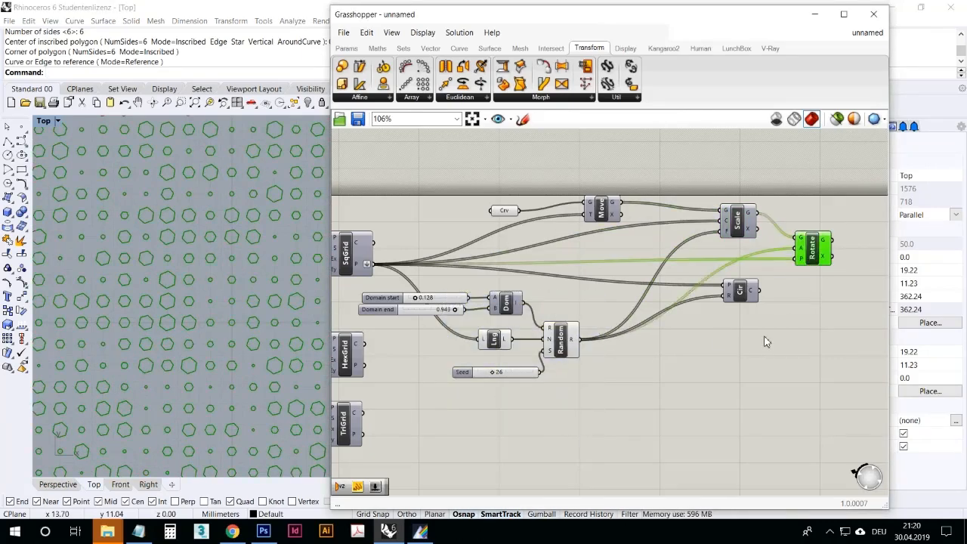
drag(579, 410, 517, 429)
click(635, 454)
- Feed the duplicated Random's output into Rotate's angle input and set the duplicate's Seed slider to 41
drag(622, 452, 818, 329)
right_drag(566, 458, 640, 406)
drag(607, 437, 621, 440)
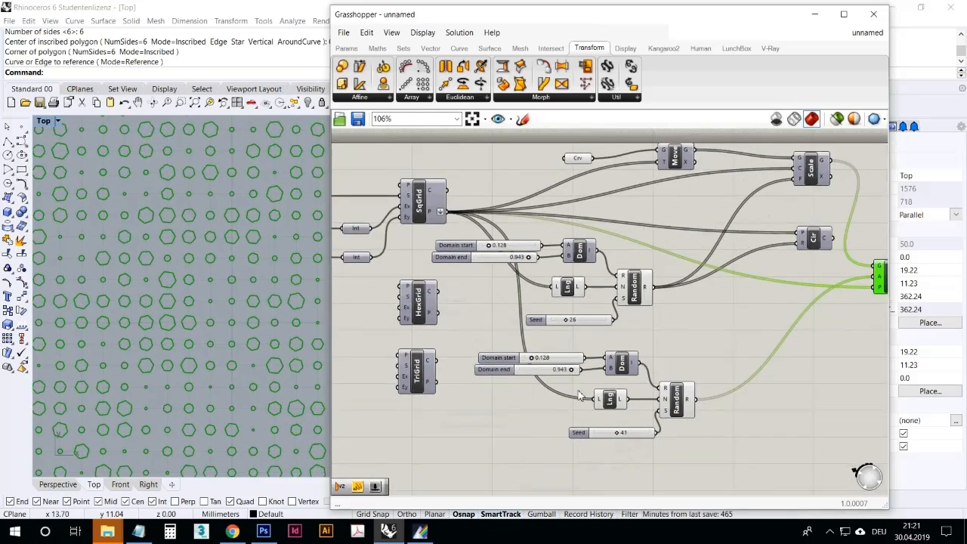
- Reposition the duplicated and original random groups below the grid-point wires so they sit clear of each other
right_drag(527, 349, 480, 342)
drag(668, 462, 429, 338)
drag(572, 359, 559, 398)
click(572, 344)
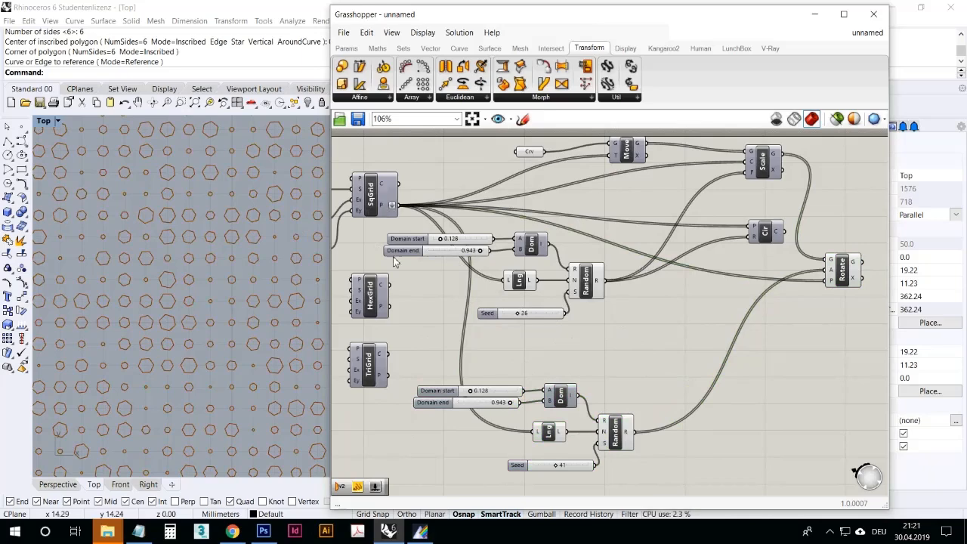
right_drag(407, 286, 446, 304)
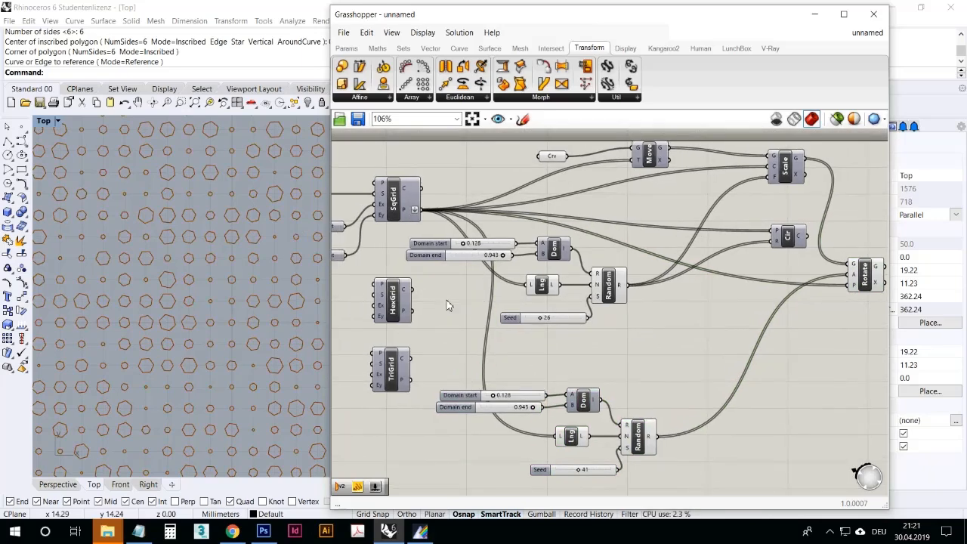
drag(631, 336, 485, 242)
drag(560, 249, 592, 281)
click(707, 208)
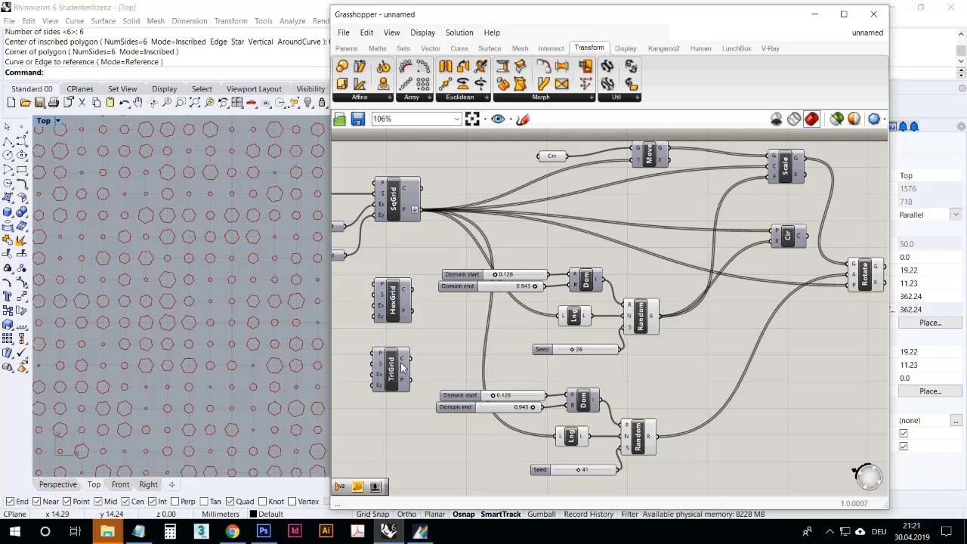
- Add a Point parameter beside the square grid and feed the grid's points output into it
drag(401, 317, 399, 314)
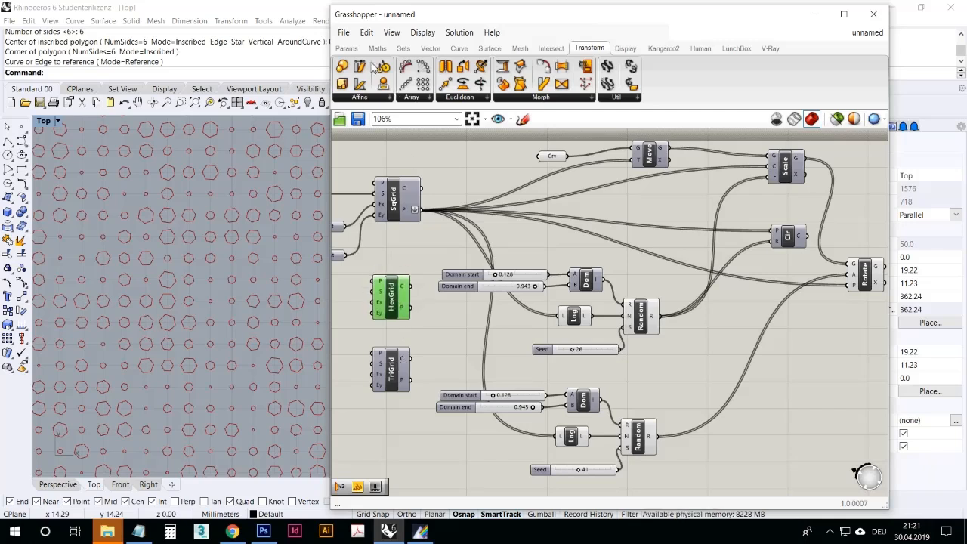
click(346, 48)
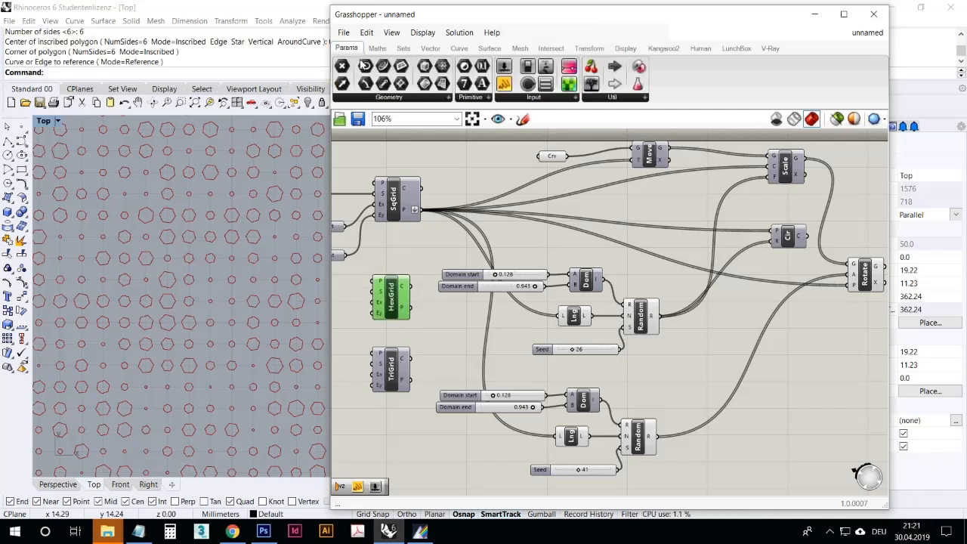
click(474, 171)
drag(422, 210, 550, 204)
- Connect the Point parameter to Move's translation, Scale's center, Circle's plane and Rotate's plane inputs, replacing the direct grid wires
drag(554, 195, 633, 160)
drag(558, 195, 771, 176)
drag(578, 201, 773, 231)
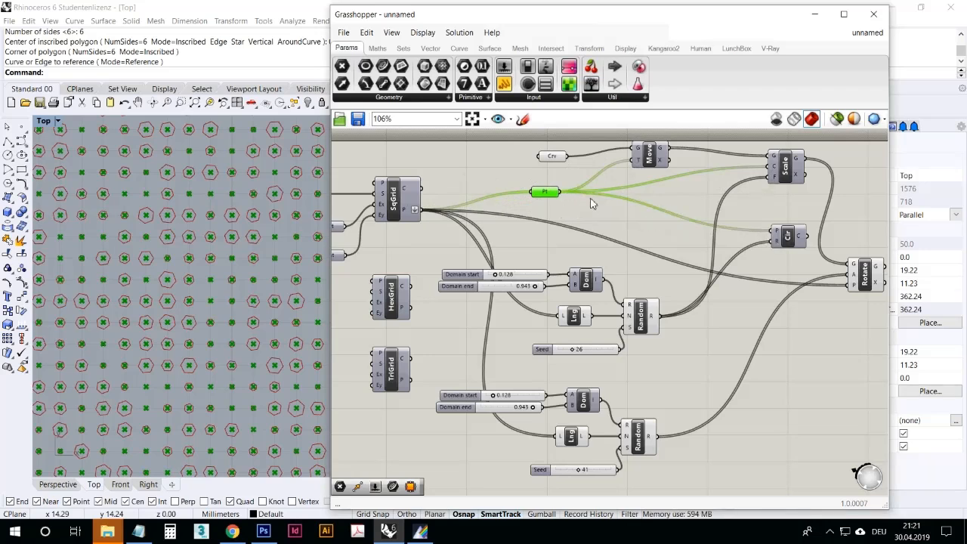
drag(564, 194, 850, 285)
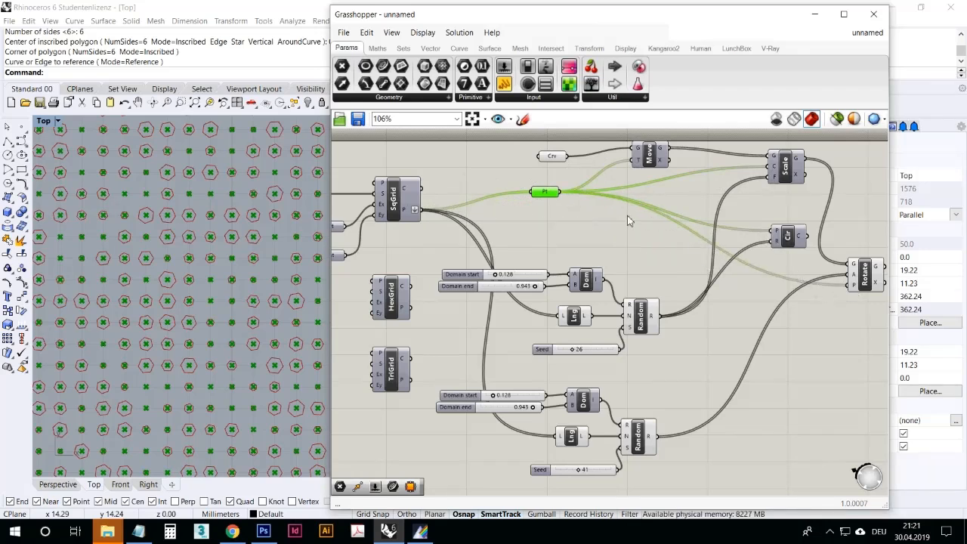
- Feed one List Length from the Point parameter, connect it to both Random components and delete the duplicate List Length
drag(560, 193, 563, 316)
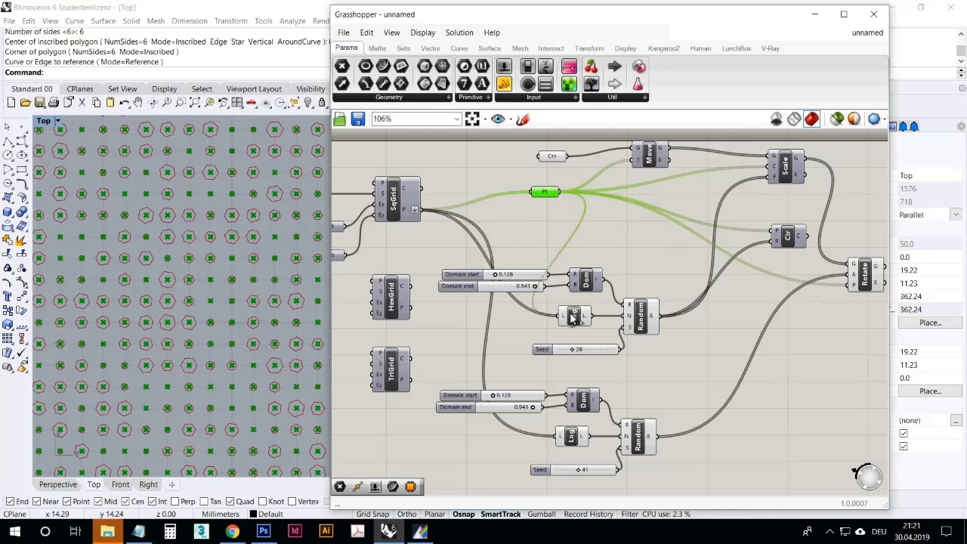
drag(548, 195, 494, 199)
drag(575, 320, 626, 436)
click(572, 437)
key(Delete)
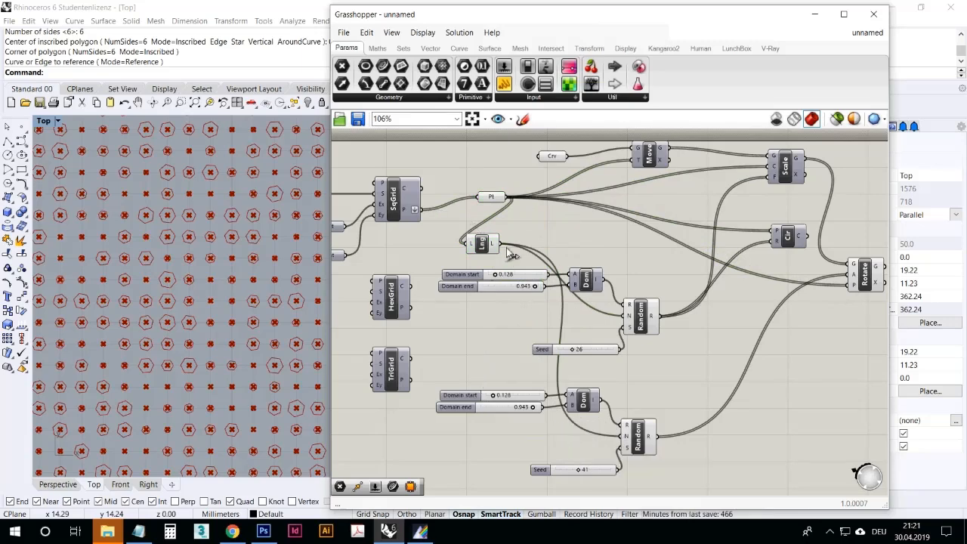
- Move the Point parameter closer to the square grid and shift both random groups away from the List Length component
drag(491, 198, 456, 207)
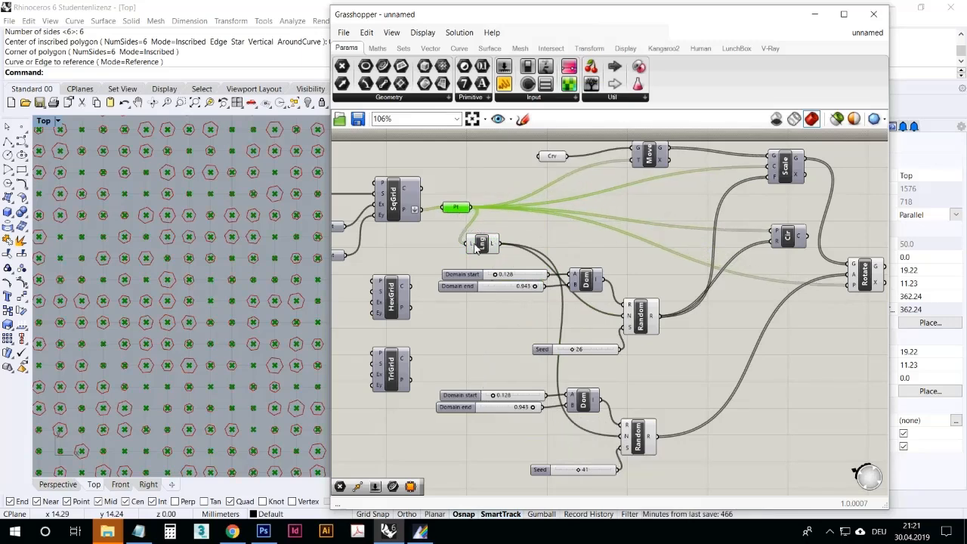
drag(662, 365, 488, 272)
drag(599, 280, 639, 279)
drag(662, 477, 499, 387)
drag(583, 399, 609, 391)
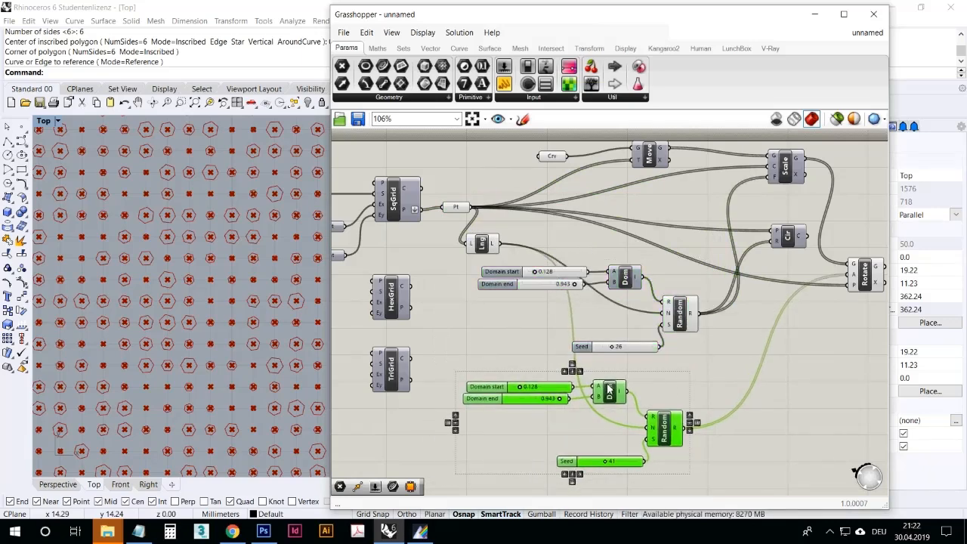
click(664, 370)
- Tidy the layout by moving the upper Seed slider clear of its Random and placing Circle closer beneath Scale
drag(644, 349, 602, 344)
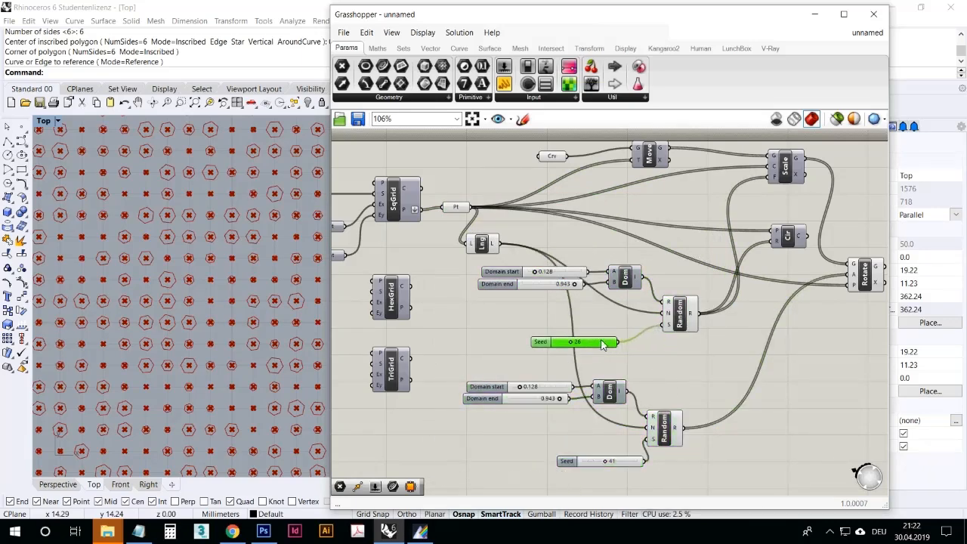
drag(788, 237, 792, 217)
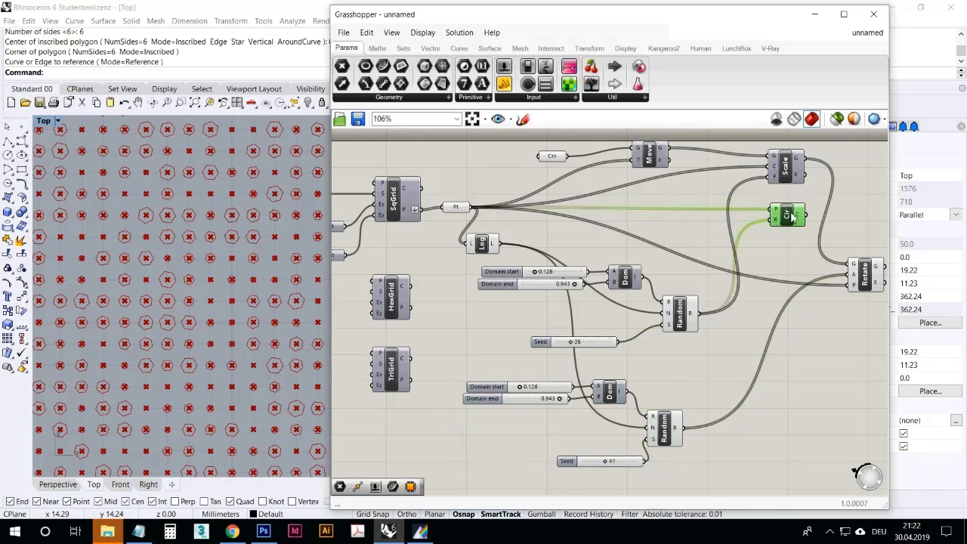
click(863, 278)
click(581, 240)
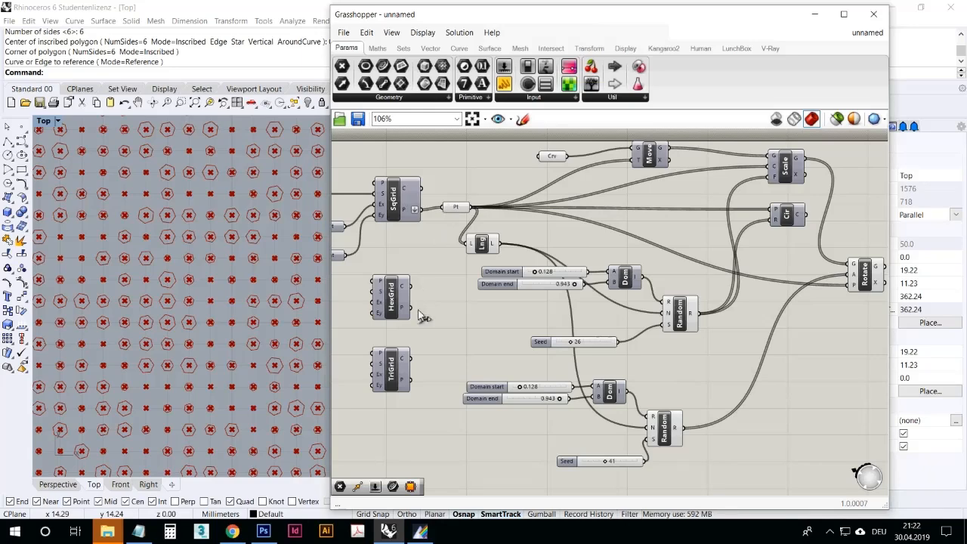
- Feed the Point parameter from the hexagonal grid's points instead of the square grid's and inspect the resulting pattern
drag(414, 308, 448, 212)
right_drag(202, 318, 268, 234)
scroll(267, 211, down, 6)
scroll(243, 262, up, 6)
right_drag(335, 279, 471, 286)
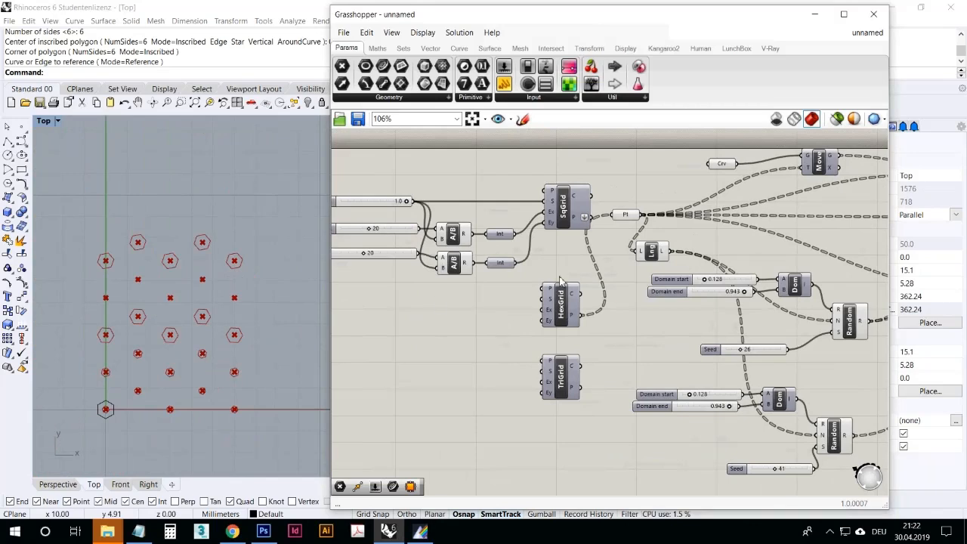
right_drag(131, 285, 194, 249)
scroll(204, 303, up, 3)
right_drag(242, 326, 149, 356)
scroll(142, 306, down, 2)
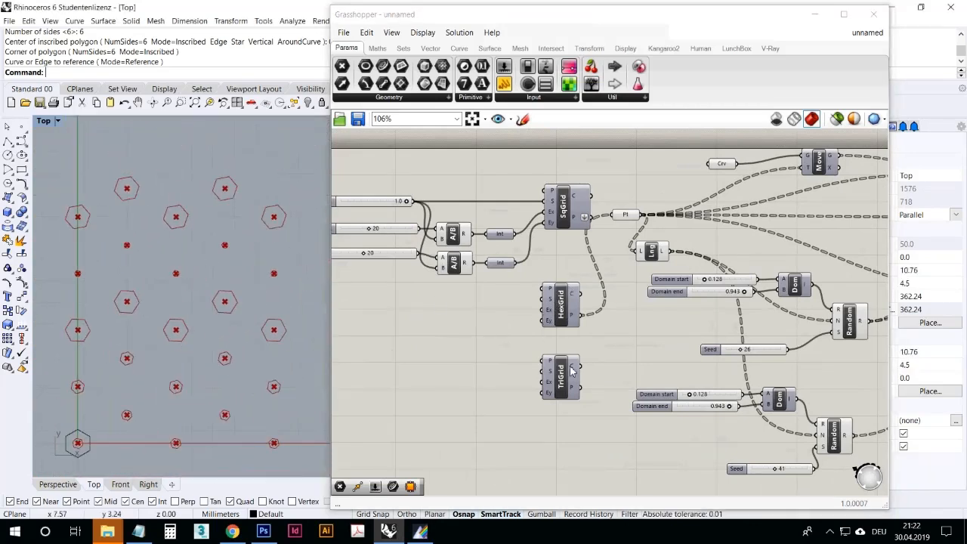
- Set the rotation Seed slider to 54, the scale Seed slider to 25 and the scale Domain start to 0.504
right_drag(678, 395, 611, 334)
drag(709, 408, 718, 413)
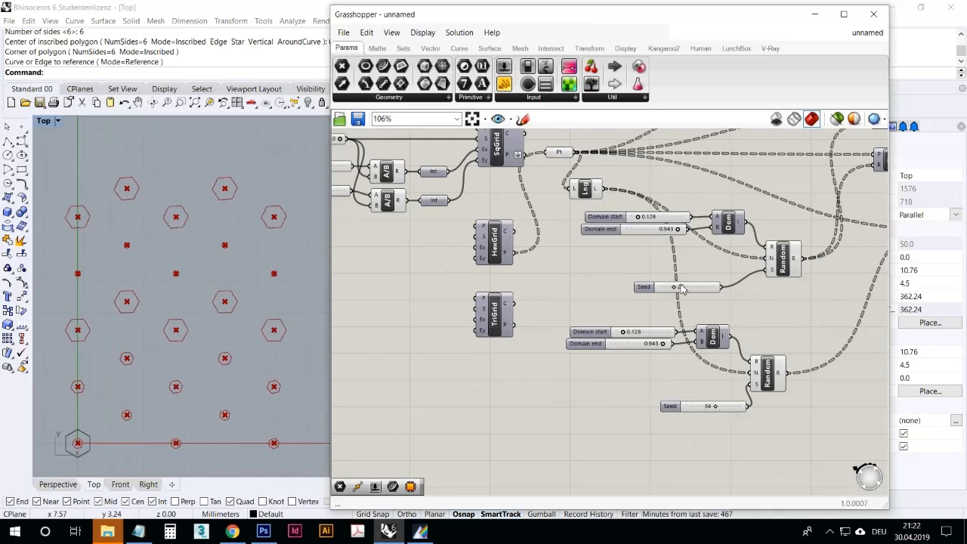
mouse_move(674, 288)
mouse_down()
mouse_move(682, 294)
mouse_move(674, 288)
mouse_up()
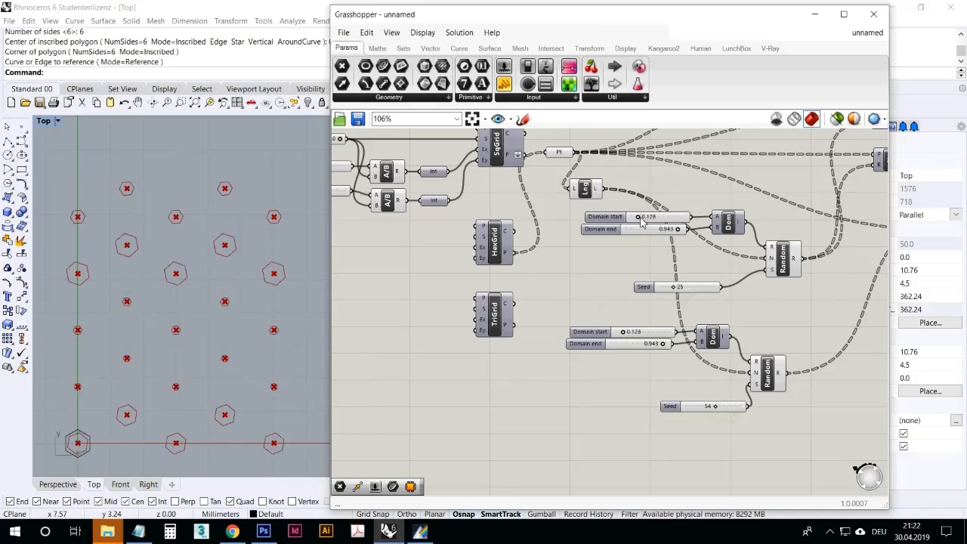
drag(645, 220, 664, 220)
- Feed the Point parameter from the triangular grid's points and move the parameter clear of the wire
right_drag(549, 278, 552, 337)
drag(518, 383, 558, 214)
right_drag(554, 242, 527, 278)
drag(525, 265, 546, 272)
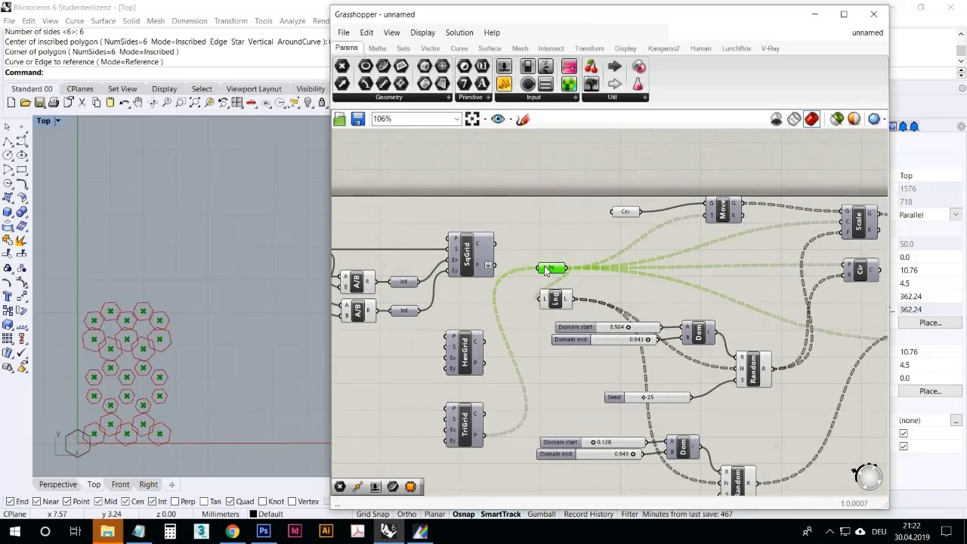
- Flatten the points outputs of the hexagonal and triangular grids, then realign the Point parameter and List Length
right_click(477, 366)
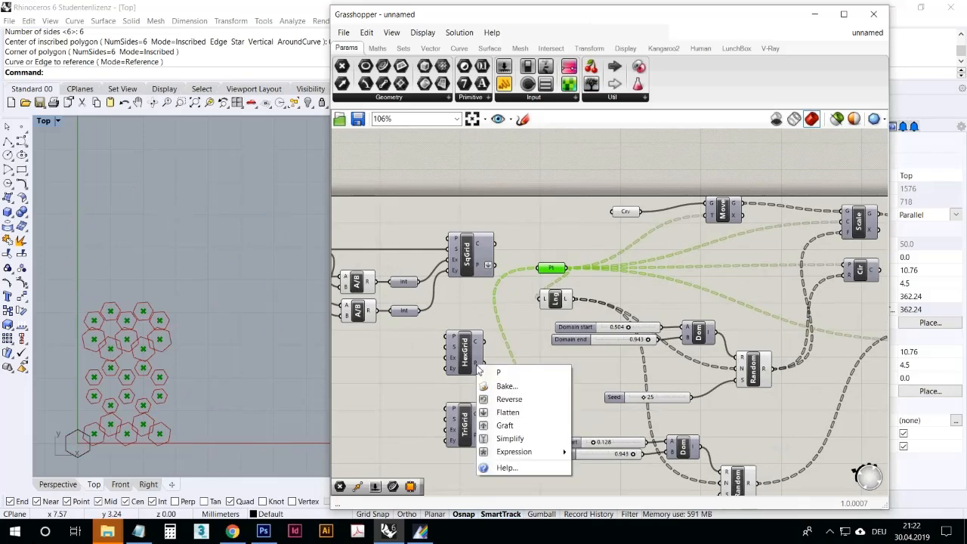
click(501, 410)
right_click(477, 435)
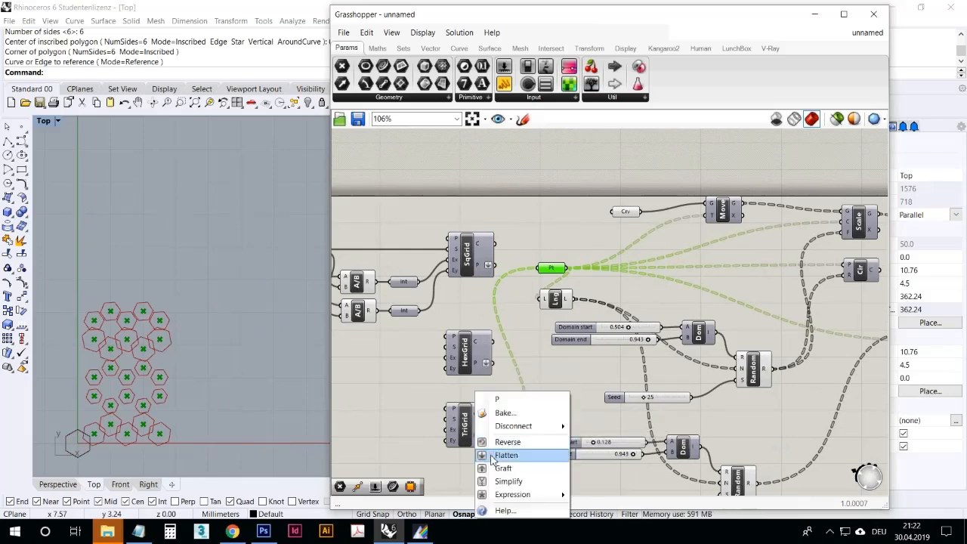
click(495, 455)
click(507, 446)
drag(556, 268, 538, 269)
drag(562, 301, 576, 299)
drag(534, 268, 531, 277)
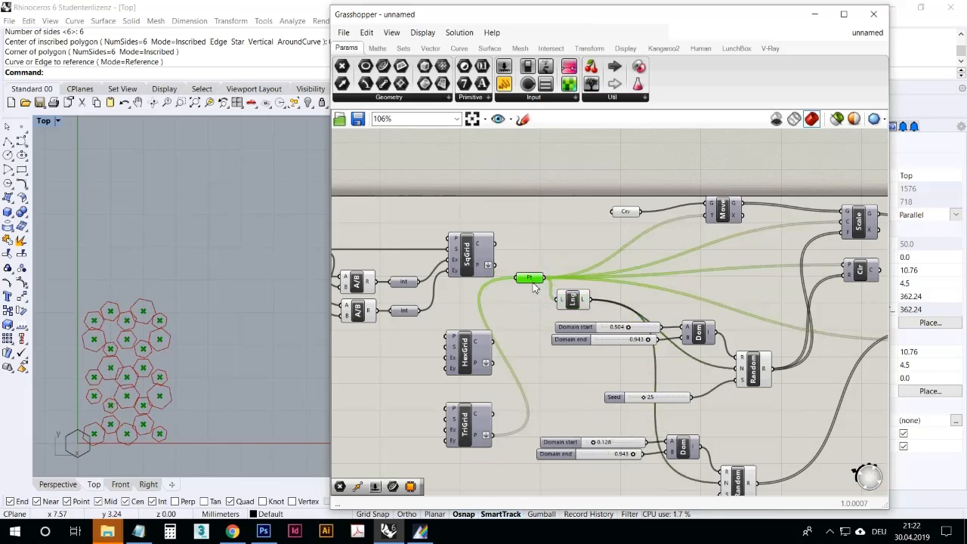
- Set the scale group's Seed slider to 20 and the rotation group's Seed slider to 43
right_drag(473, 344, 465, 310)
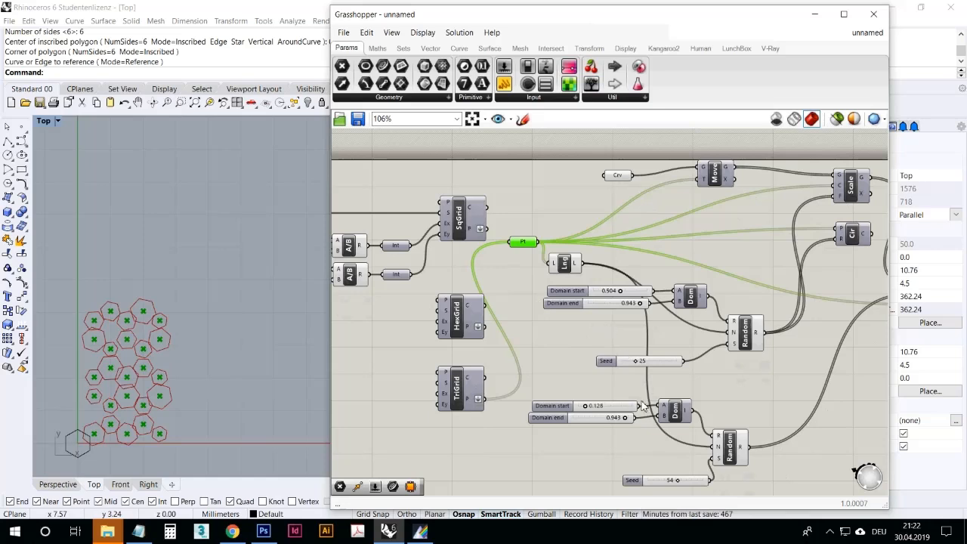
drag(677, 484, 673, 484)
drag(642, 369, 632, 367)
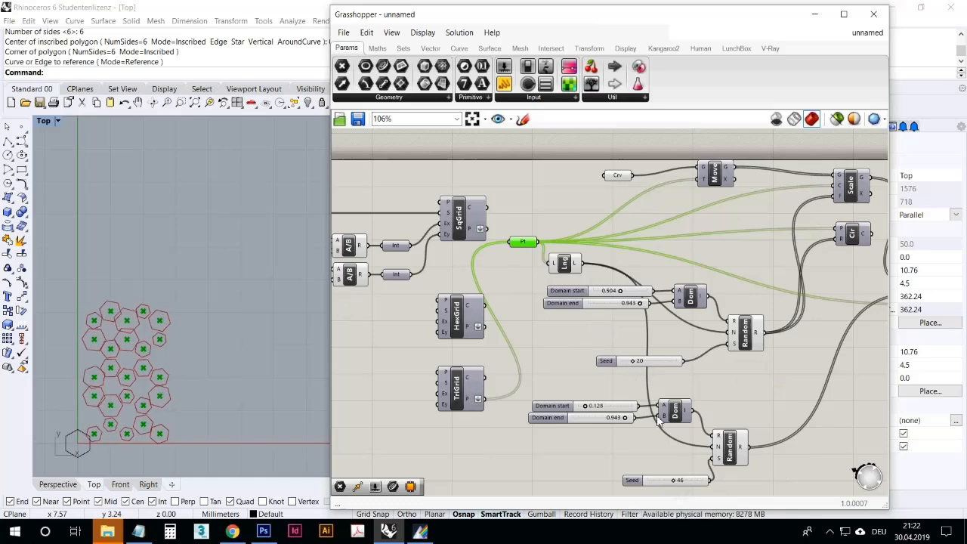
click(680, 483)
drag(687, 485, 683, 486)
- Reconnect the square grid's points to the Point parameter and view the full pattern
drag(489, 229, 513, 241)
scroll(181, 283, down, 5)
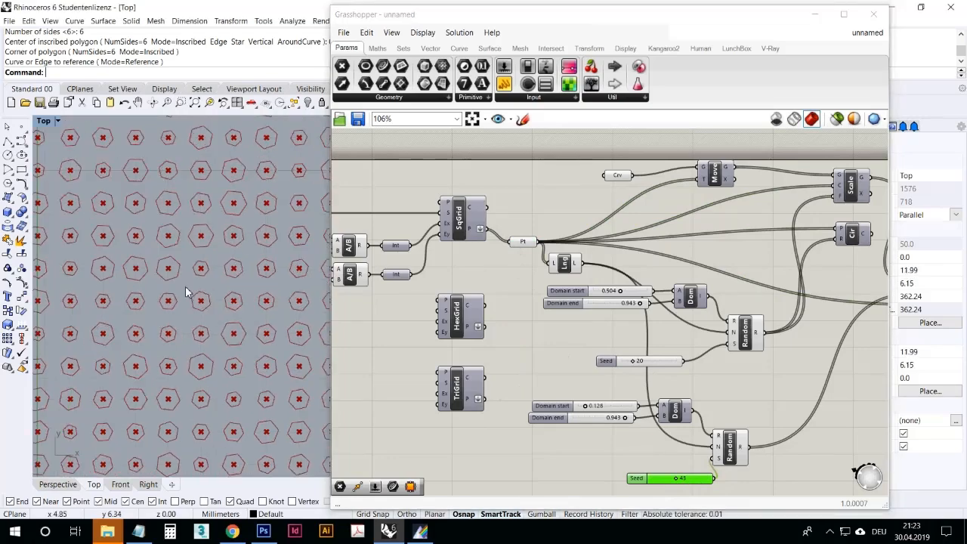
- Switch the Rotate component's preview off and back on
right_drag(707, 280, 483, 260)
click(705, 277)
right_click(707, 280)
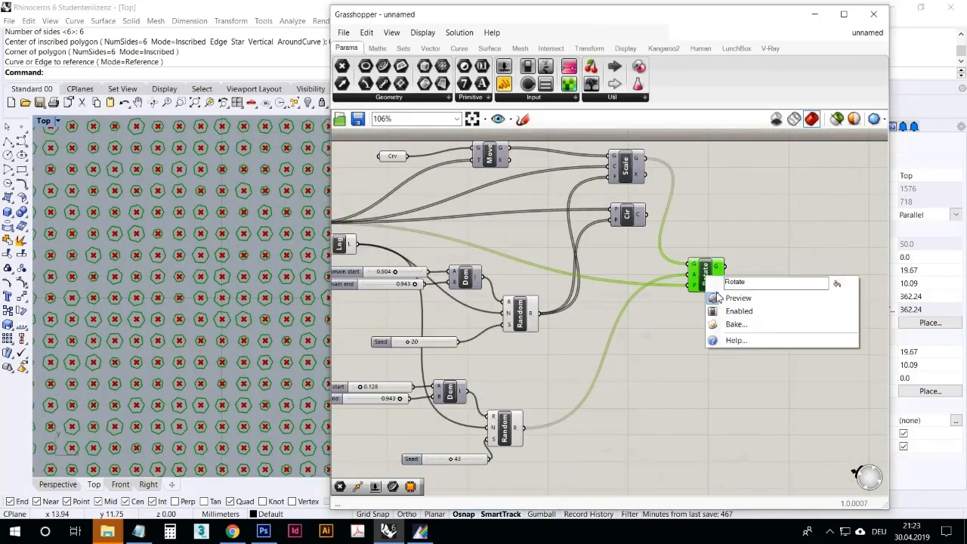
click(714, 297)
right_click(707, 280)
click(728, 295)
right_drag(390, 181, 491, 221)
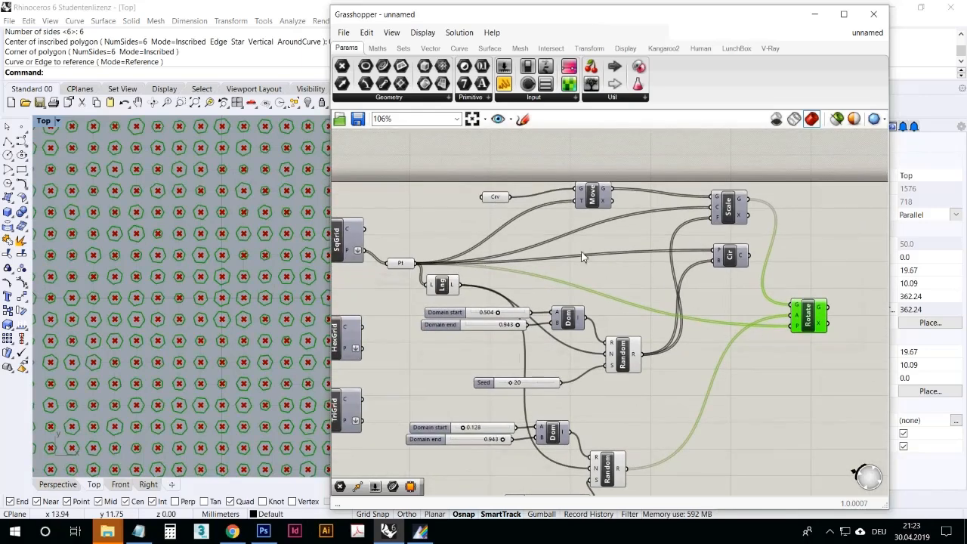
- Turn off the preview of the Point parameter fed by the square grid
click(401, 263)
right_click(404, 263)
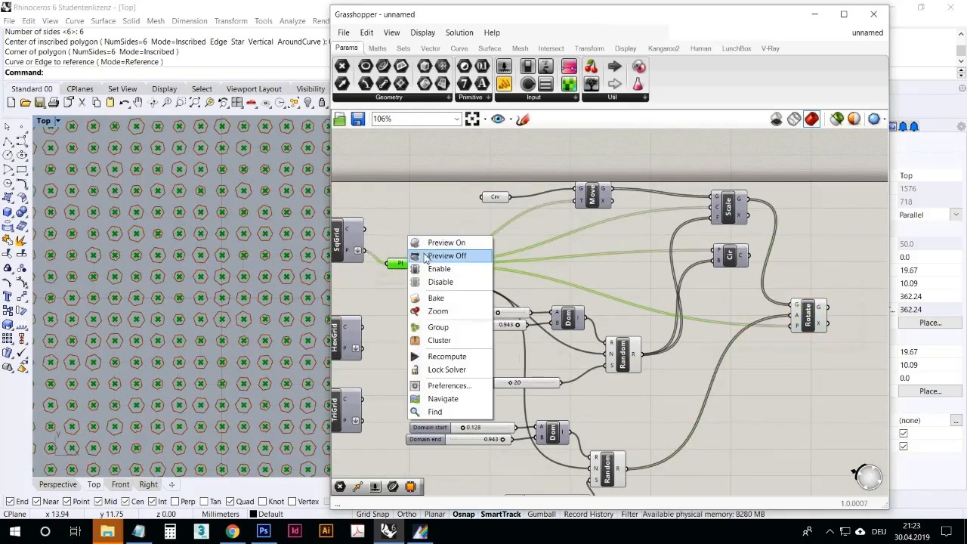
click(425, 255)
scroll(211, 231, down, 5)
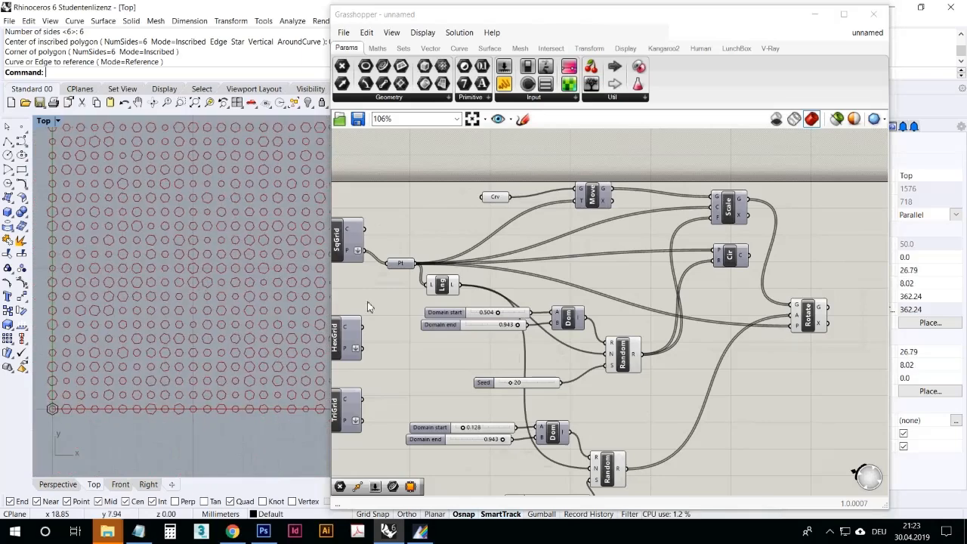
- Set the scale group's Domain start slider to 0.109 and its Domain end slider to 0.861
right_drag(534, 330, 564, 329)
drag(527, 311, 549, 331)
right_drag(608, 275, 565, 270)
scroll(546, 270, down, 2)
scroll(740, 291, up, 2)
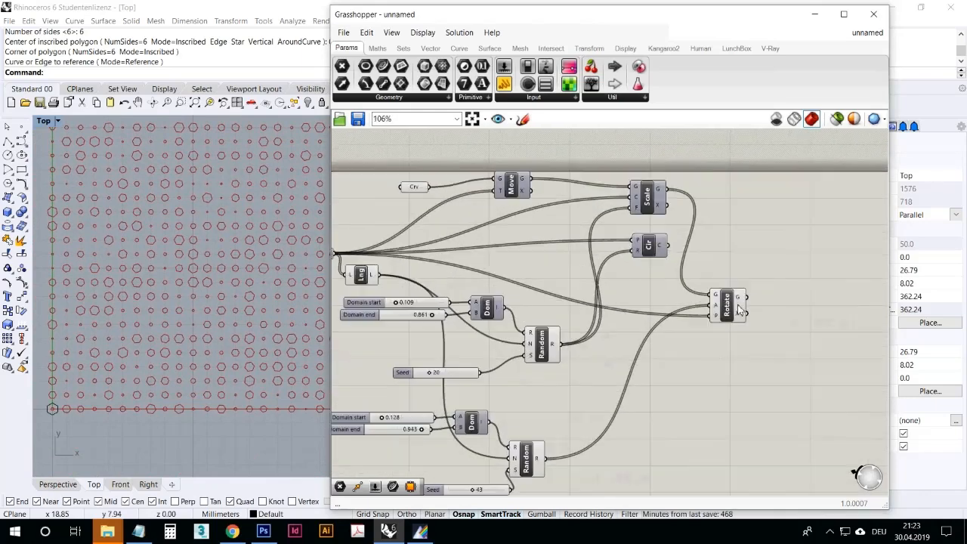
click(831, 532)
click(806, 507)
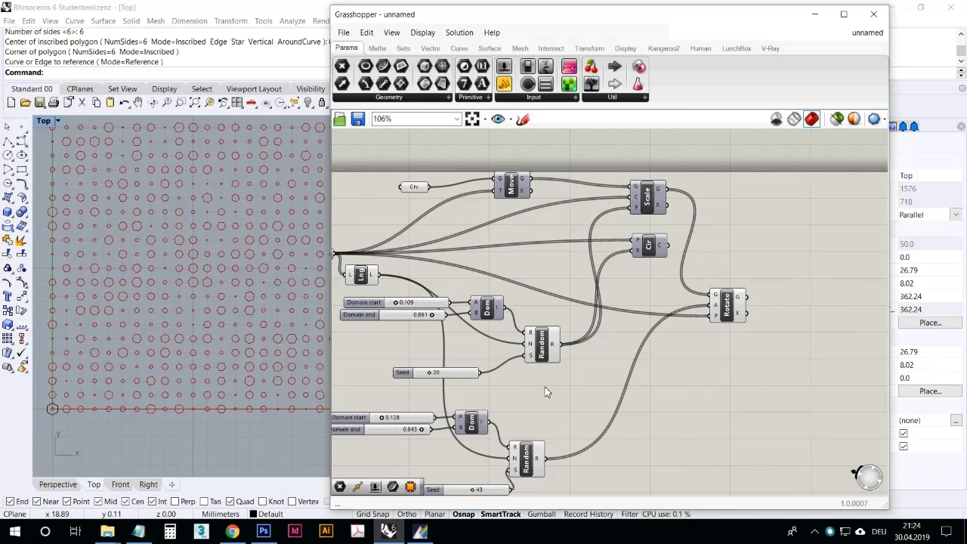
- Shift the Rotate component slightly and place a Cull Pattern component on the empty canvas beyond it
drag(743, 310, 759, 294)
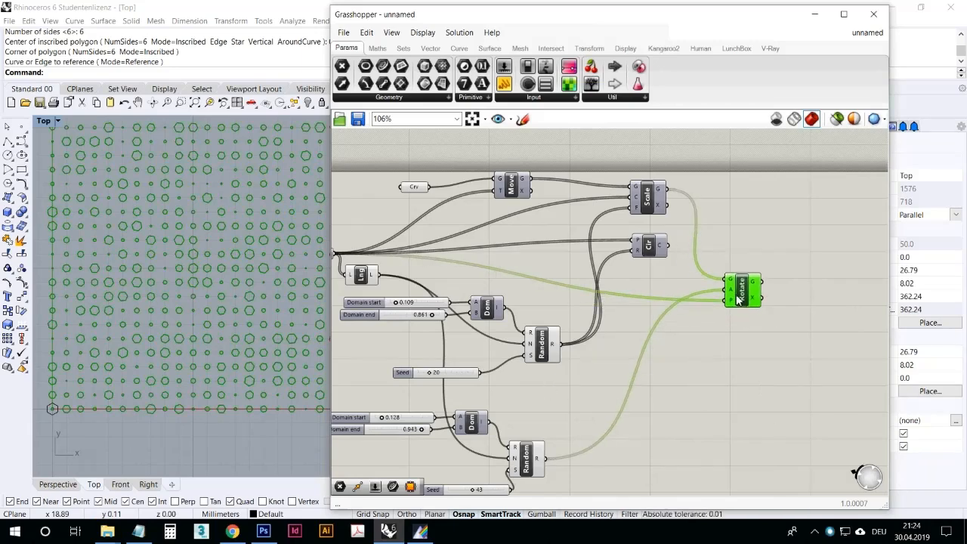
click(662, 332)
scroll(661, 332, down, 2)
scroll(726, 344, up, 2)
right_drag(783, 356, 648, 328)
scroll(641, 338, down, 4)
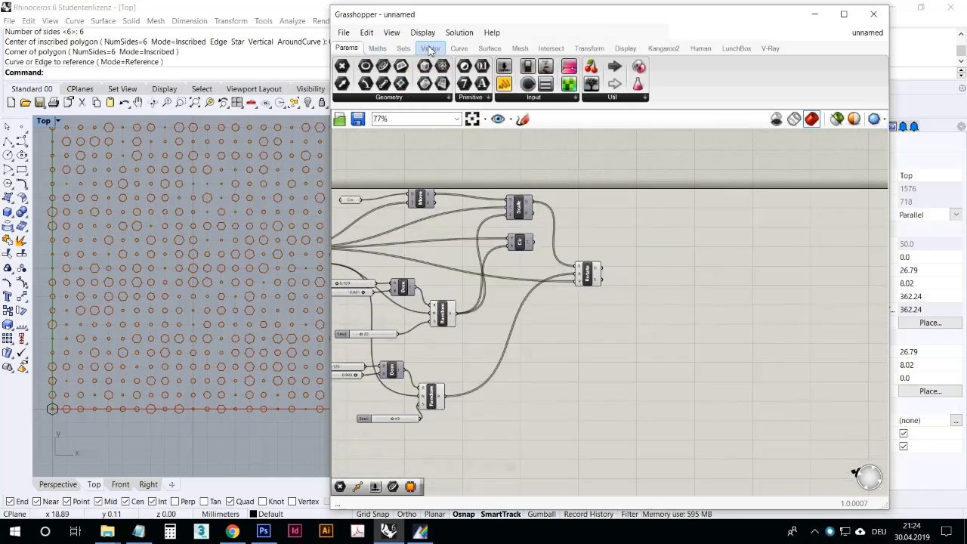
click(404, 49)
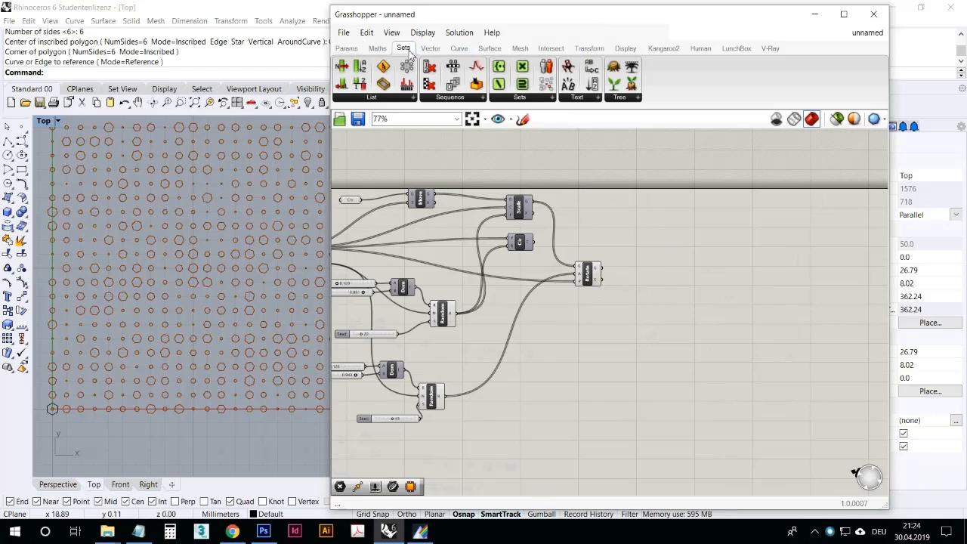
click(450, 98)
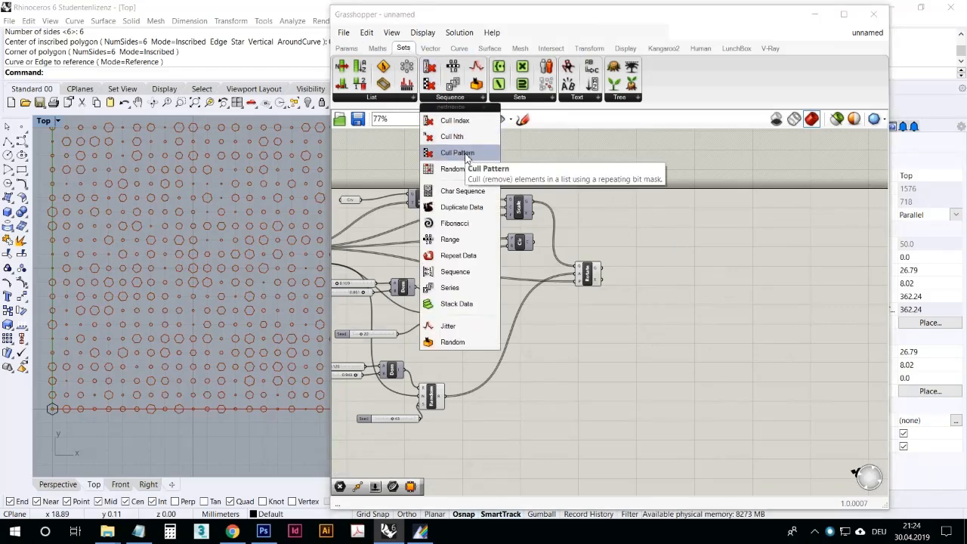
drag(466, 154, 683, 252)
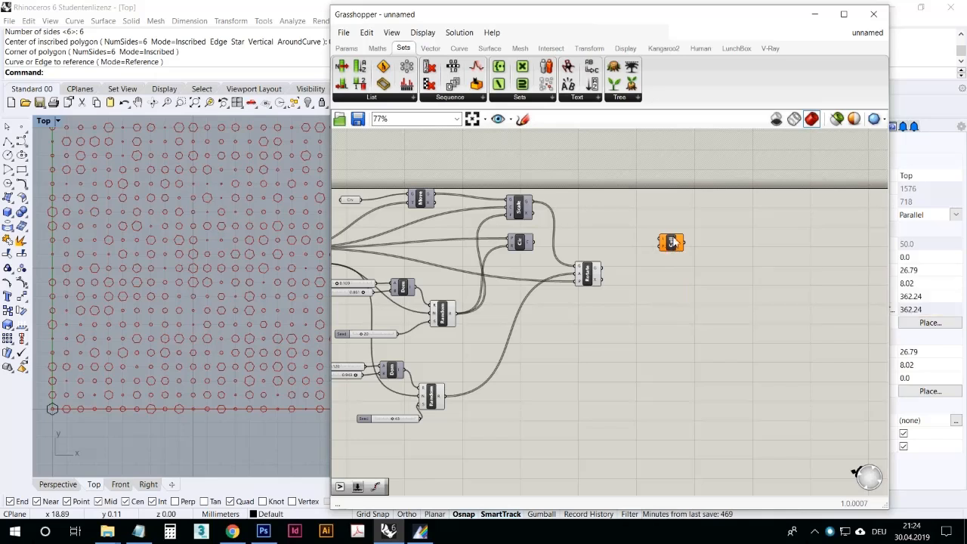
scroll(675, 242, up, 4)
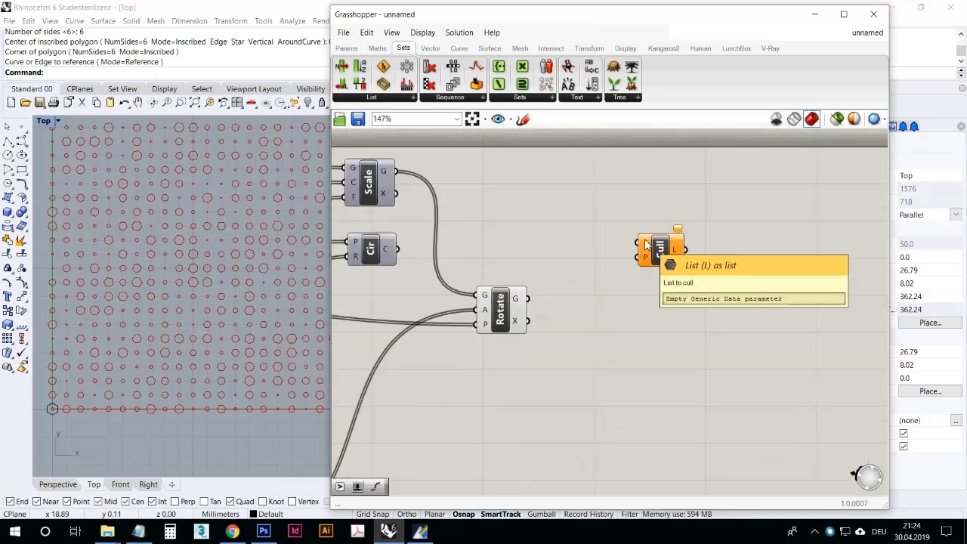
- Connect Rotate's Geometry output to Cull Pattern's List input and align the Cull component with Rotate
drag(528, 298, 694, 289)
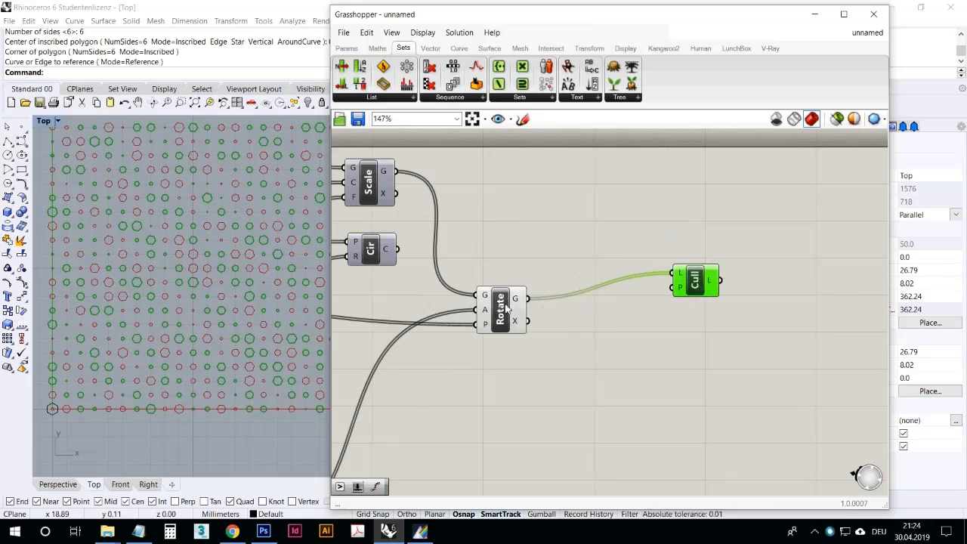
mouse_move(516, 300)
mouse_move(713, 280)
drag(713, 280, 686, 308)
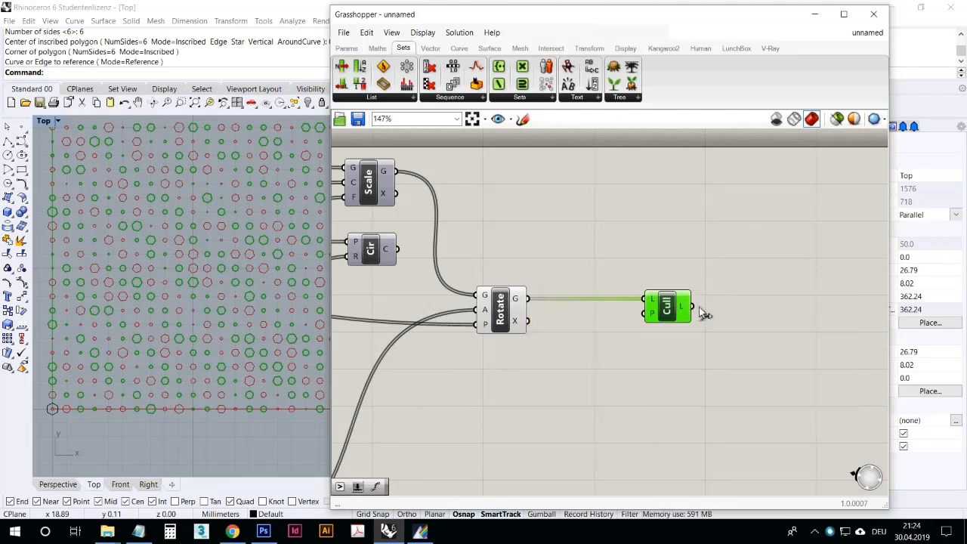
mouse_move(685, 310)
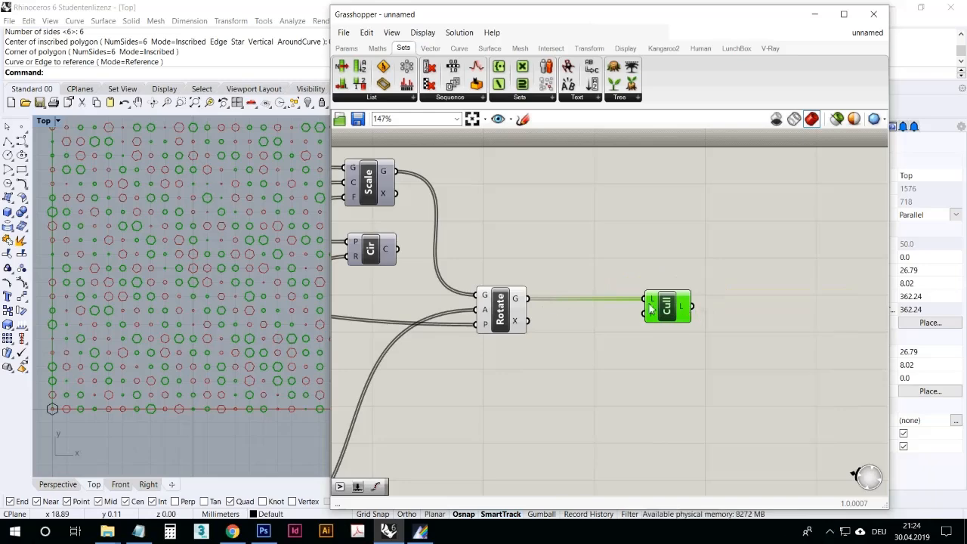
mouse_move(515, 300)
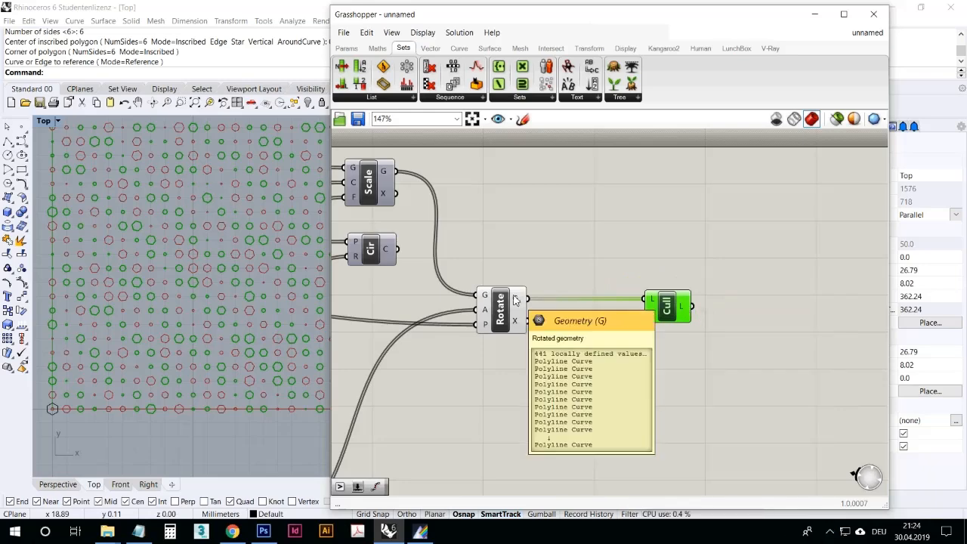
- Turn off the Rotate component's preview so that only the culled hexagons are displayed
right_drag(241, 275, 232, 297)
scroll(230, 295, down, 6)
scroll(204, 315, up, 6)
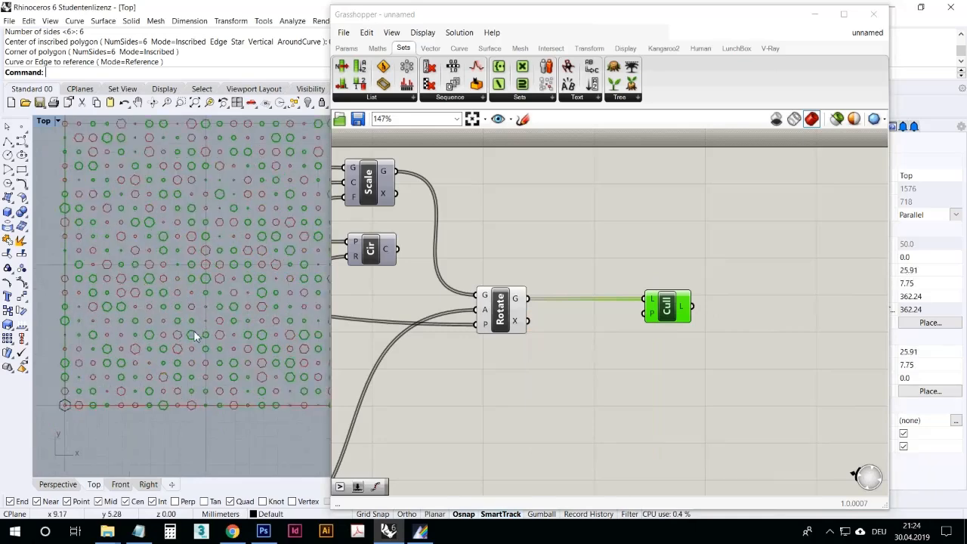
click(512, 319)
right_click(512, 319)
click(529, 335)
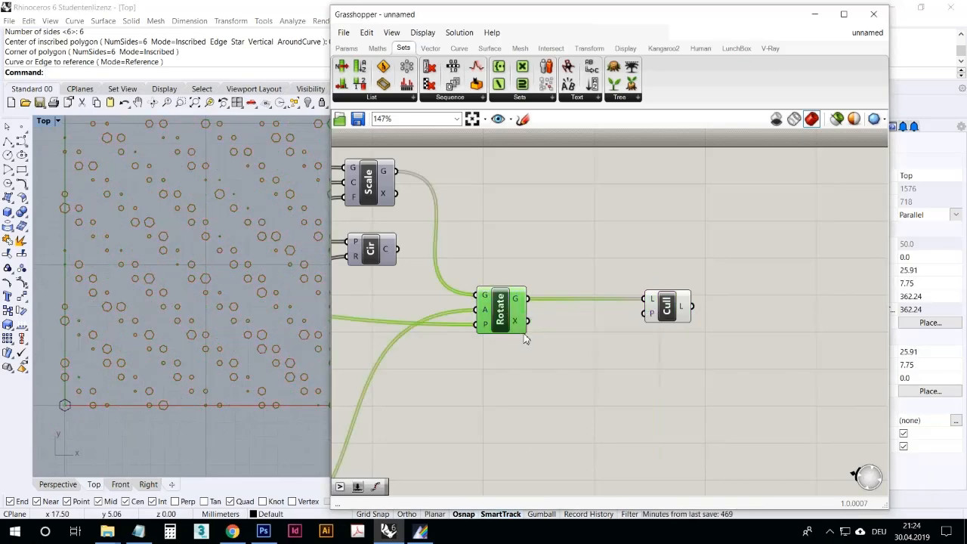
scroll(295, 336, down, 4)
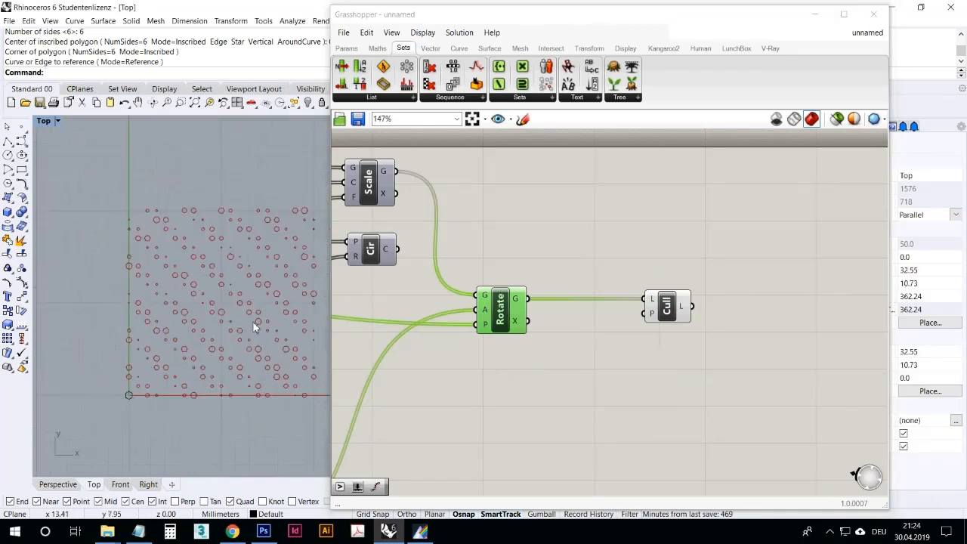
right_drag(284, 355, 265, 343)
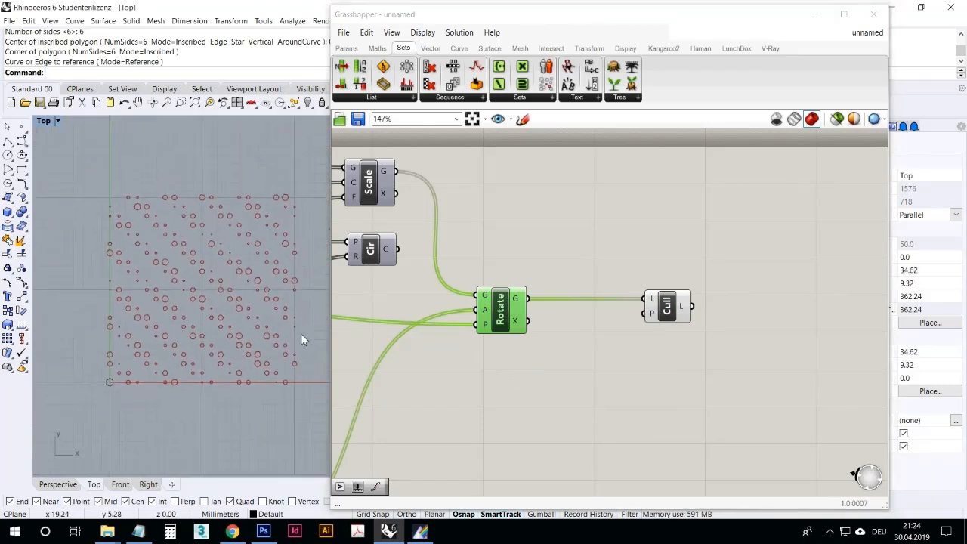
scroll(634, 329, up, 3)
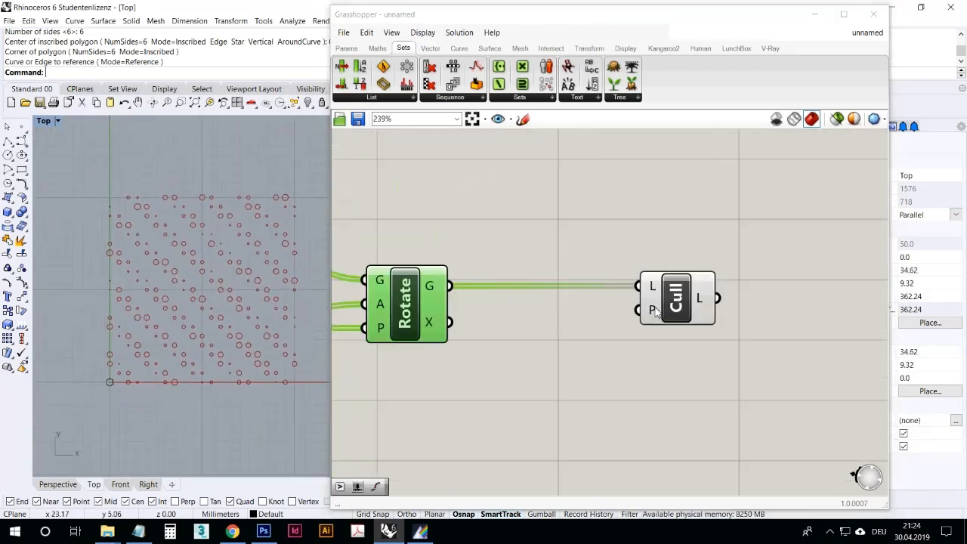
- Set the Cull Pattern's P input to the boolean list False, False, True and review the resulting pattern
mouse_move(656, 312)
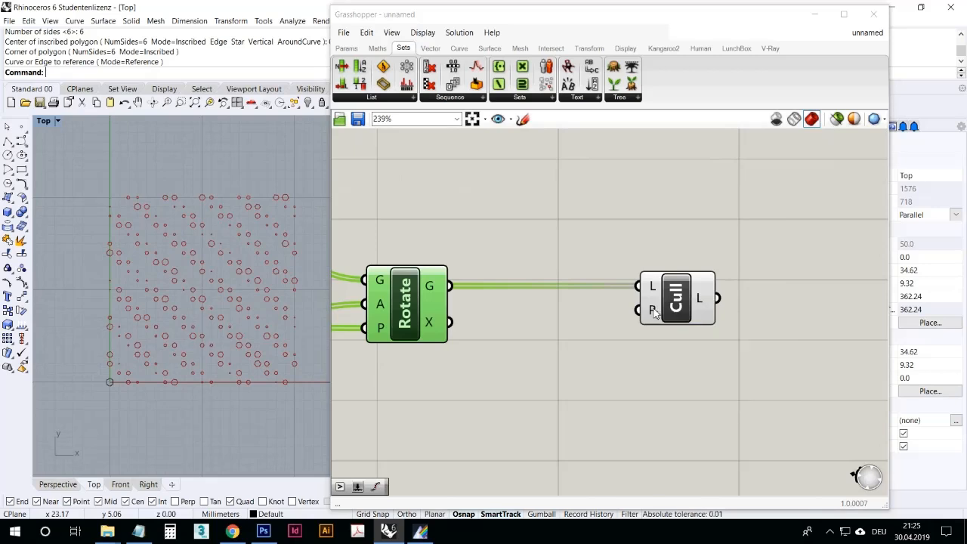
right_click(656, 312)
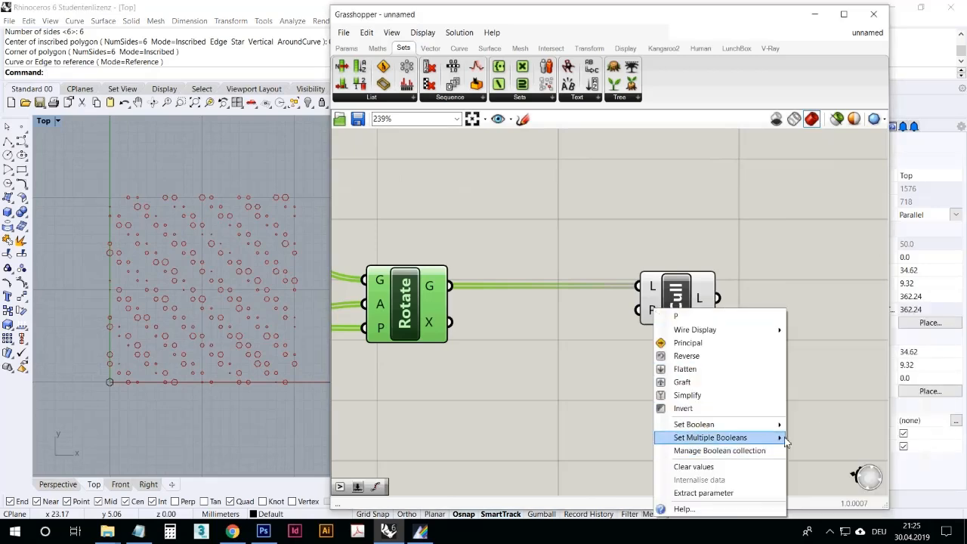
mouse_move(782, 438)
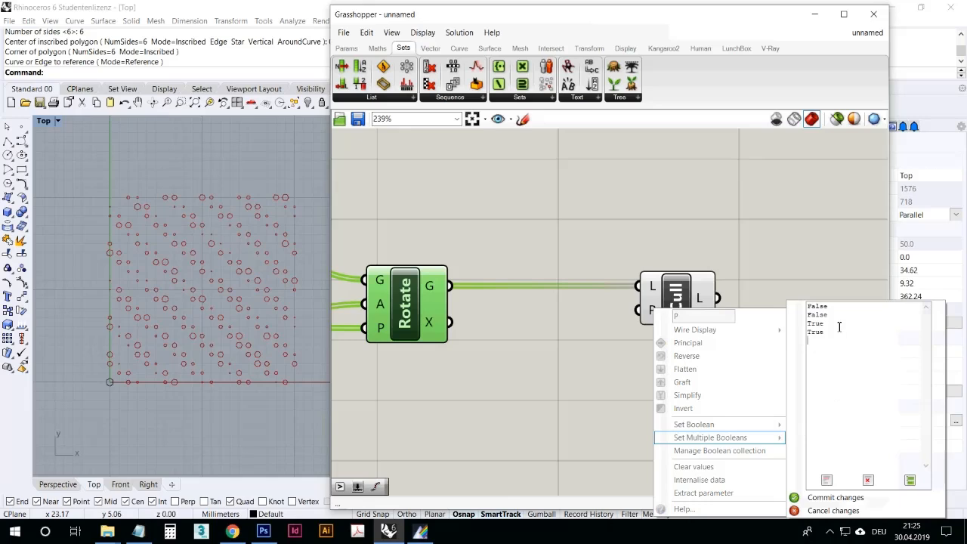
double_click(816, 325)
click(838, 328)
key(BackSpace)
drag(838, 327, 811, 328)
key(BackSpace)
key(BackSpace)
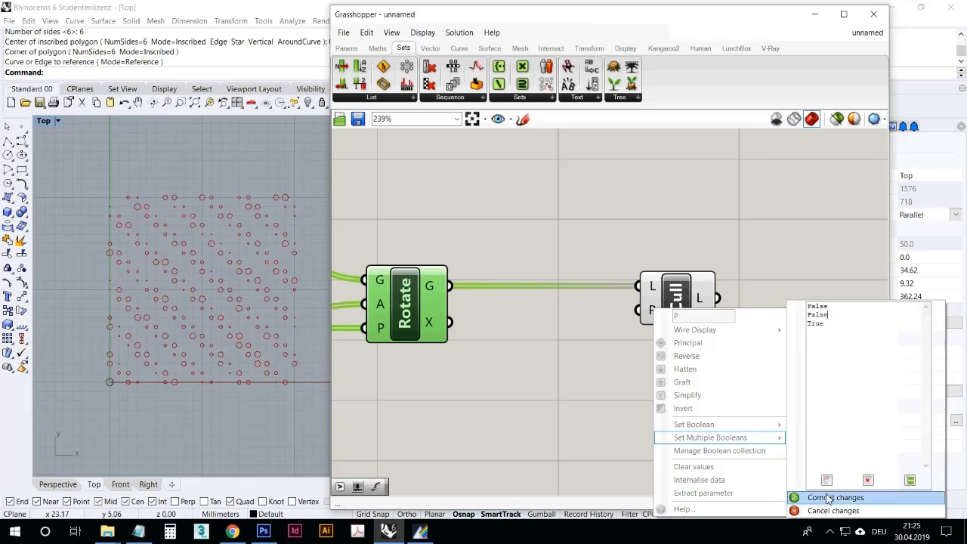
click(828, 498)
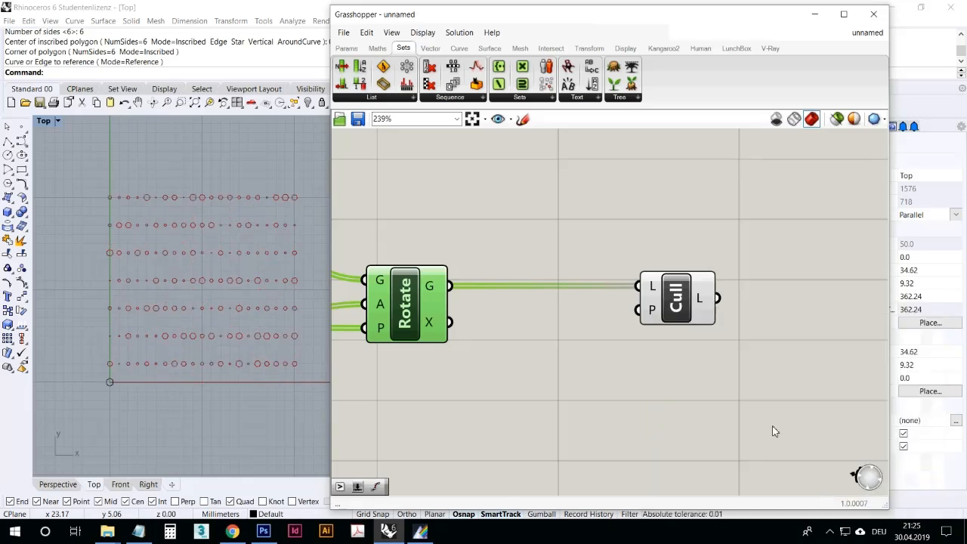
click(695, 395)
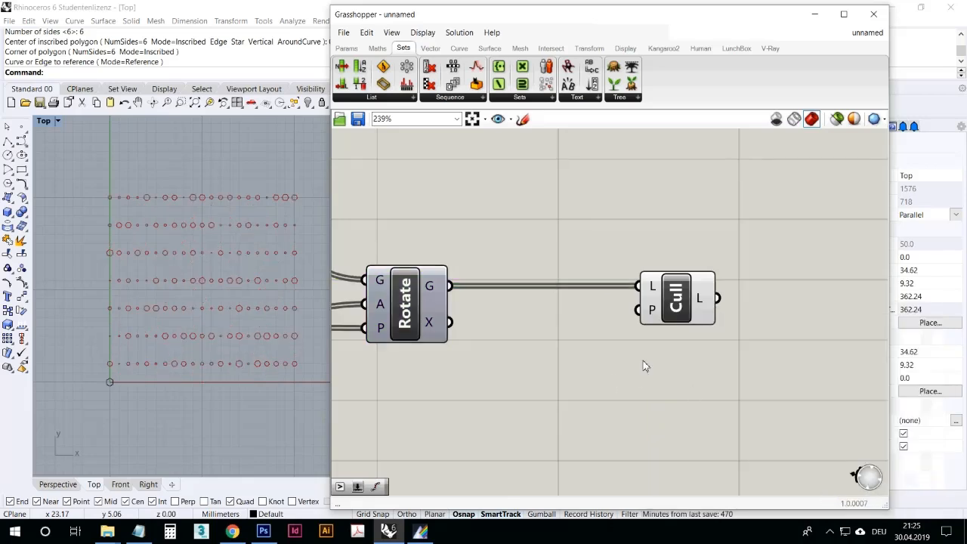
mouse_move(656, 319)
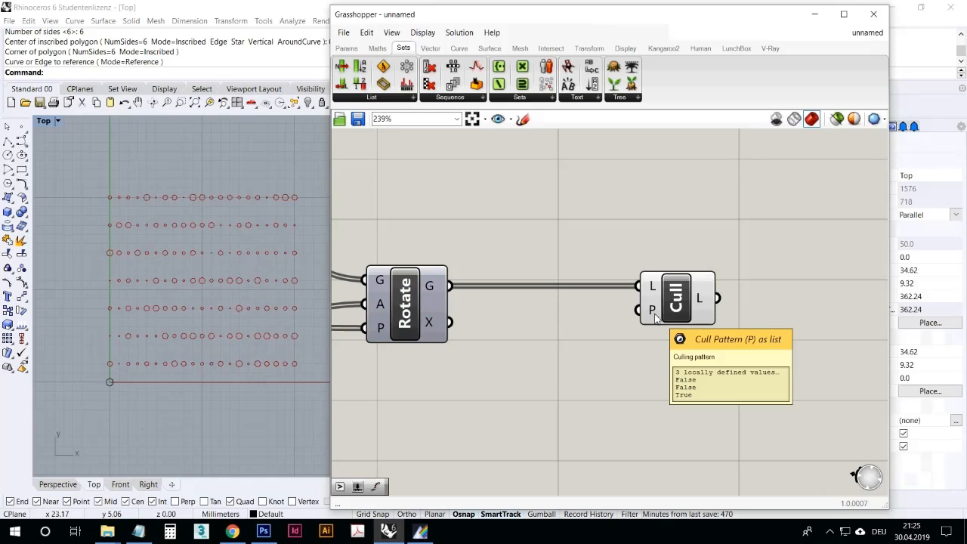
right_drag(234, 292, 196, 318)
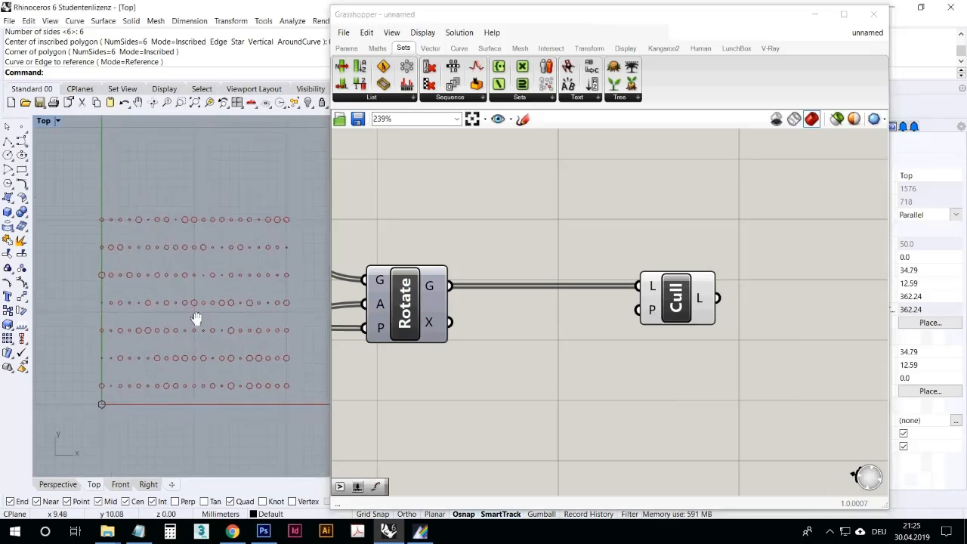
click(460, 340)
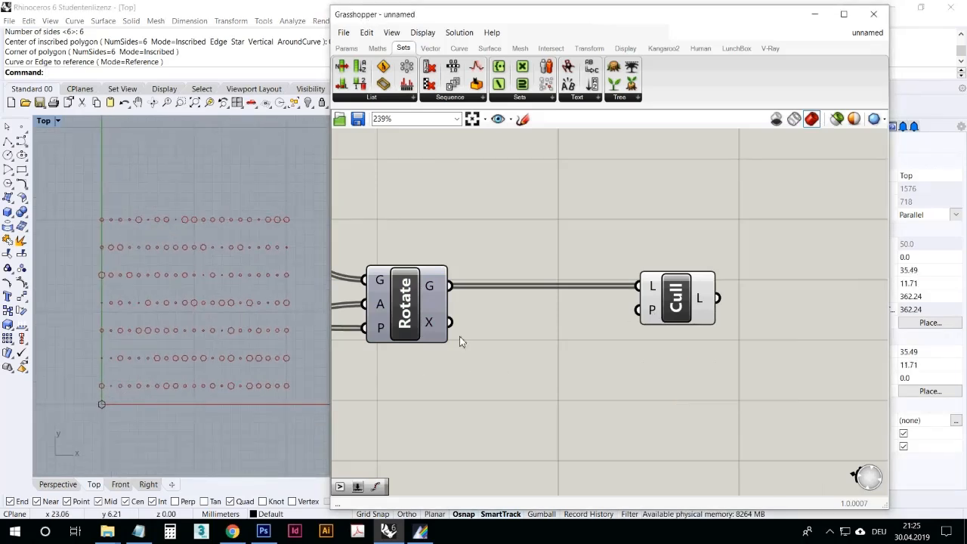
- Add a Larger Than component to the canvas below the wire between Rotate and Cull Pattern
right_drag(469, 370, 521, 328)
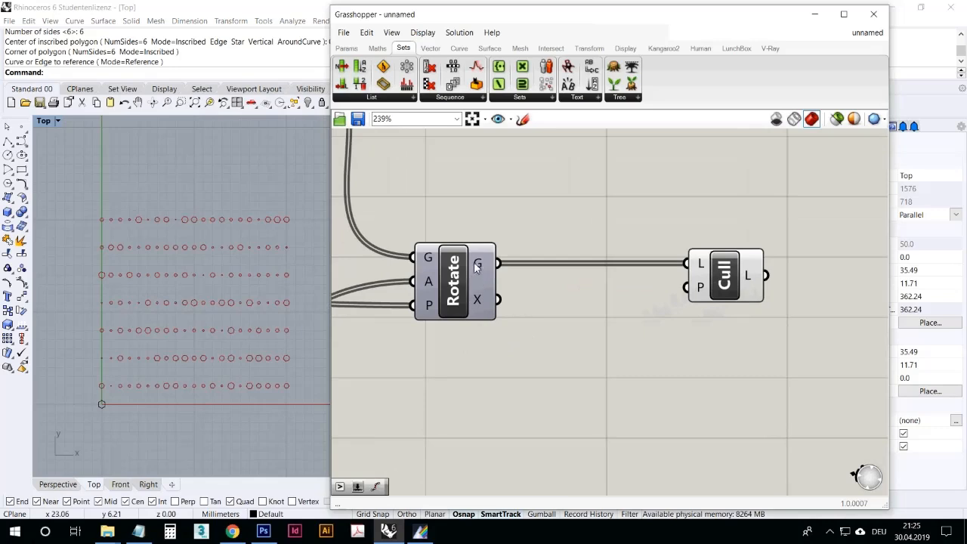
mouse_move(489, 262)
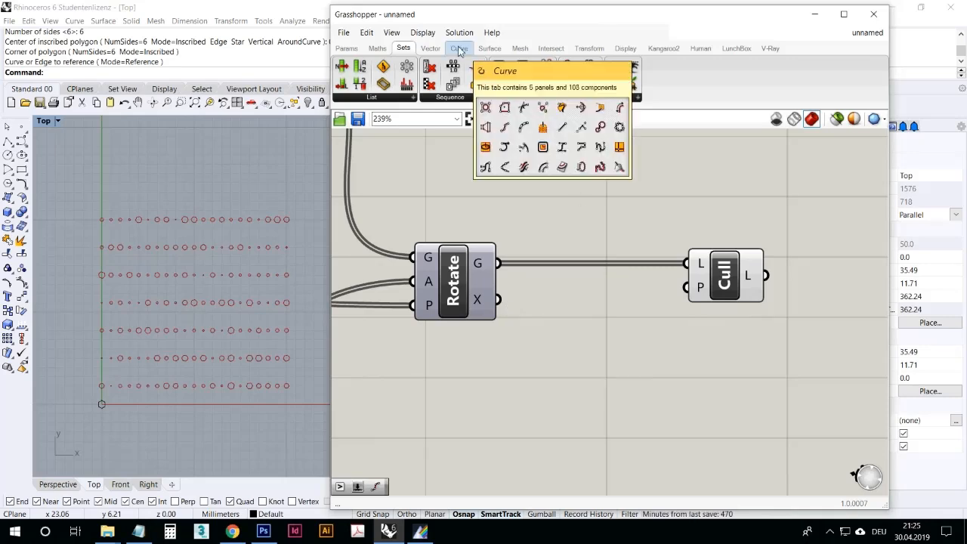
click(387, 49)
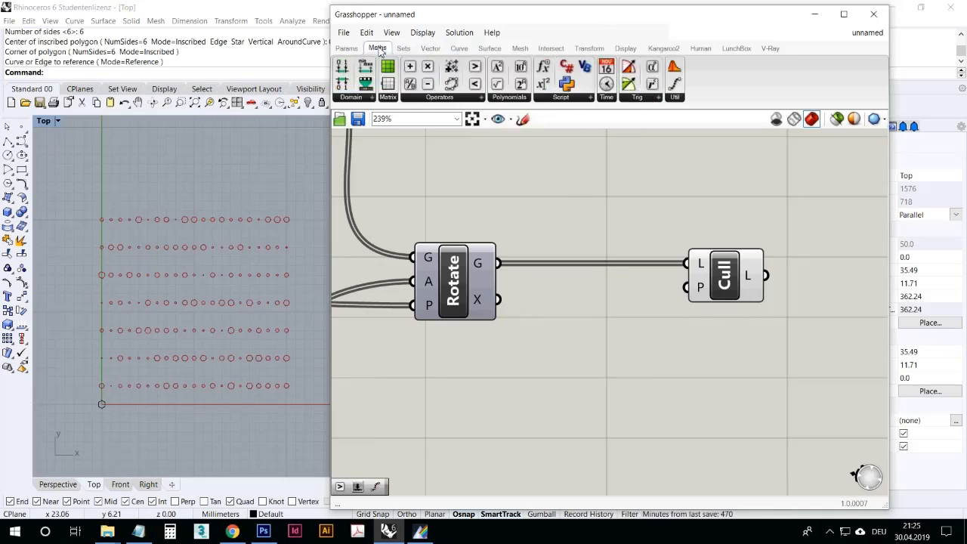
click(429, 98)
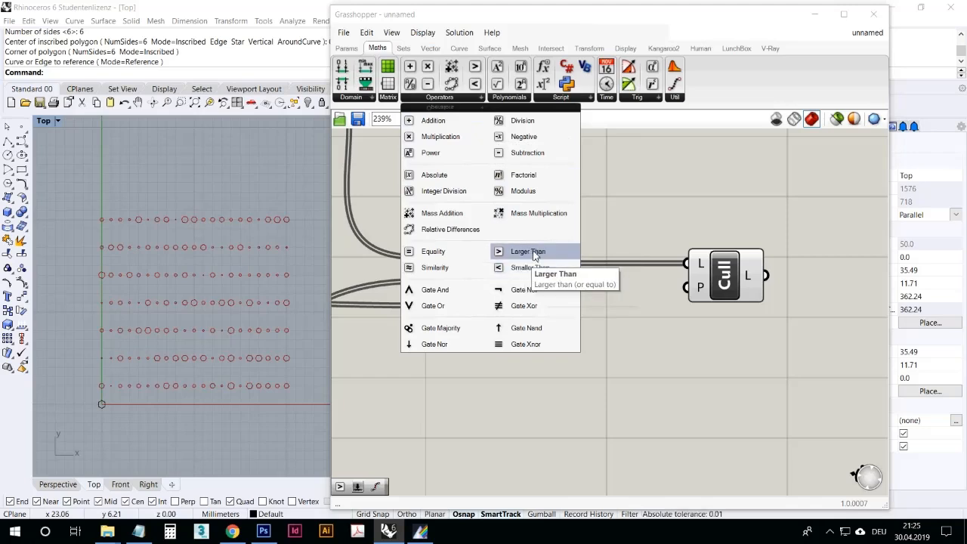
drag(534, 255, 576, 384)
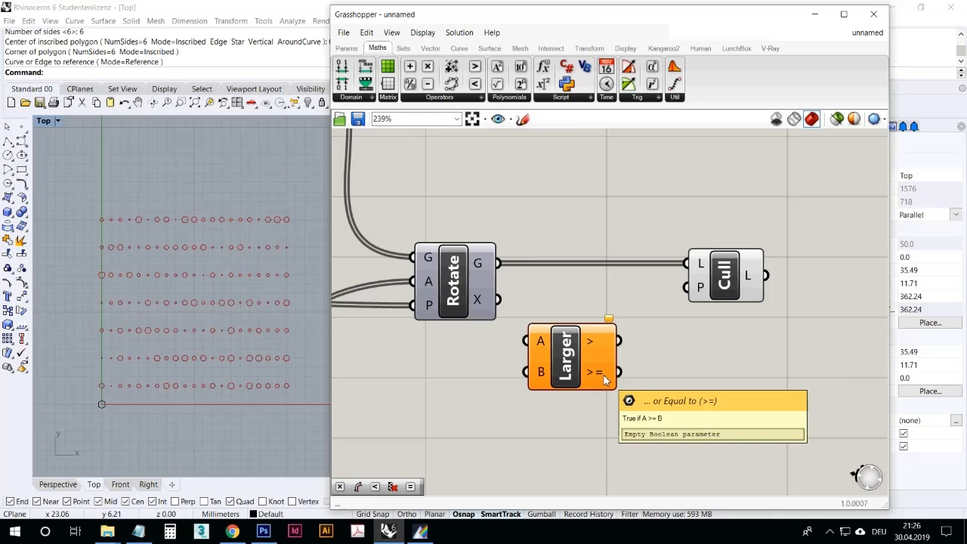
drag(593, 366, 594, 409)
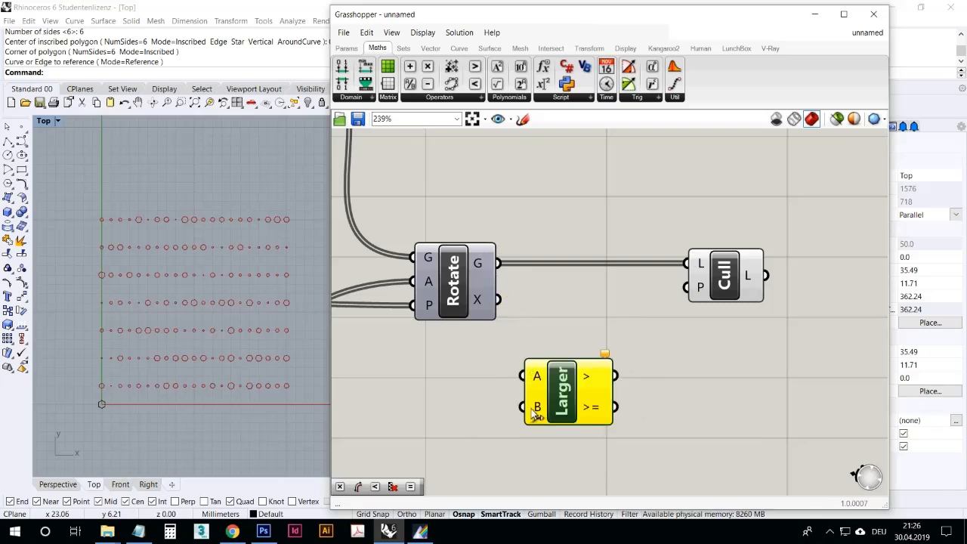
- Add an Area component near Rotate and connect Rotate's Geometry output to its G input
click(555, 368)
double_click(560, 321)
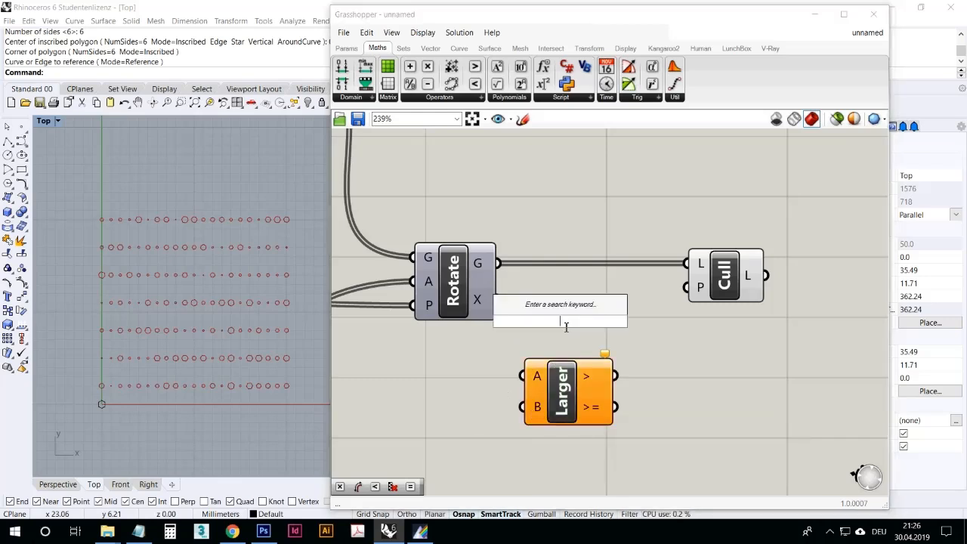
text(area)
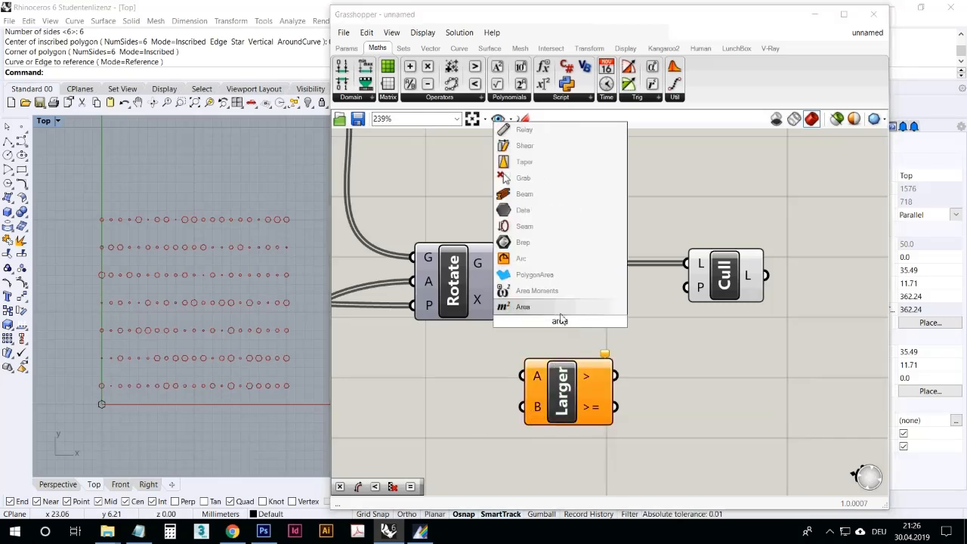
click(556, 308)
drag(499, 263, 531, 323)
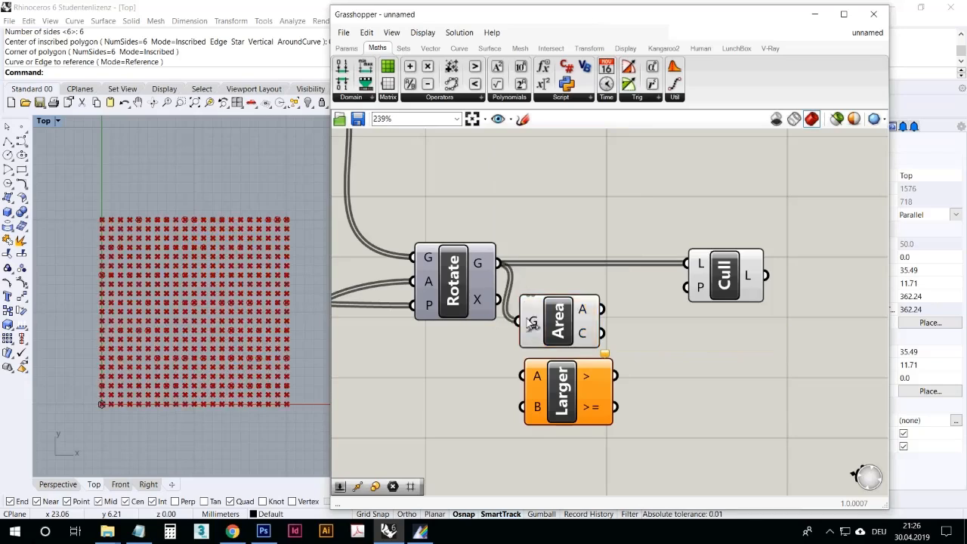
- Connect Area's A output to Larger Than's A input, arranging the two components side by side beneath the Rotate–Cull wire
drag(567, 393, 651, 392)
drag(603, 309, 613, 372)
drag(563, 325, 526, 366)
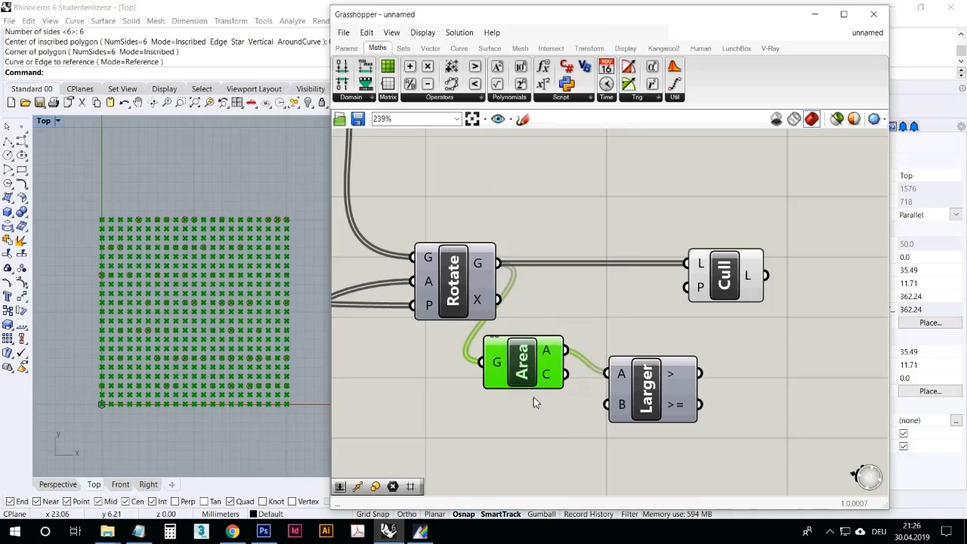
- Turn off the Area component's preview and move it closer to Larger Than
right_click(521, 364)
click(542, 398)
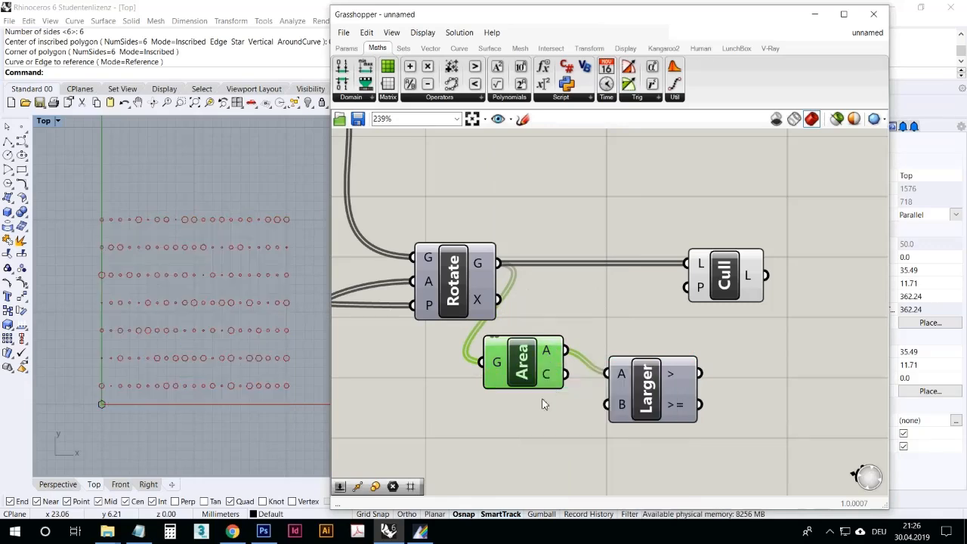
click(542, 401)
drag(521, 368, 538, 378)
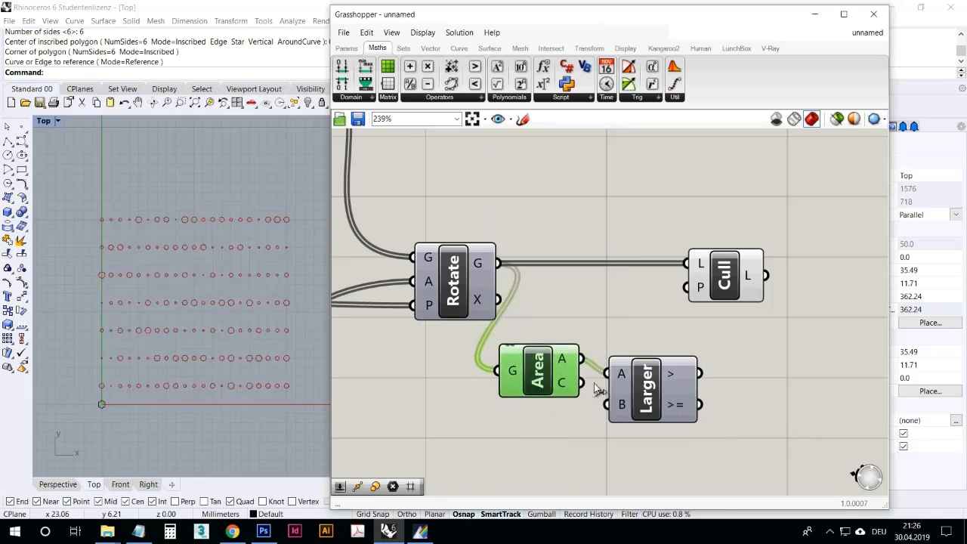
mouse_move(562, 364)
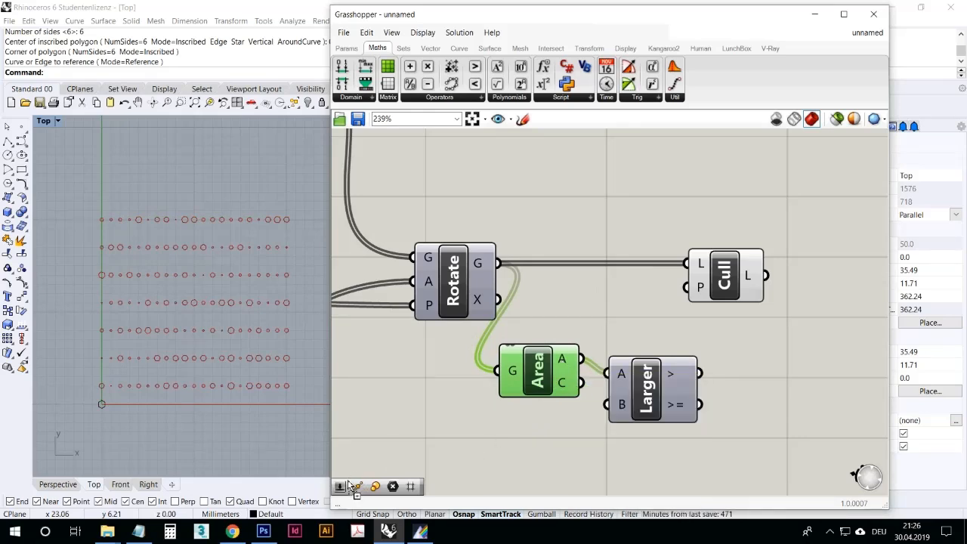
- Add a number slider with the value 0.250 and connect it to Larger Than's B input
drag(342, 487, 501, 441)
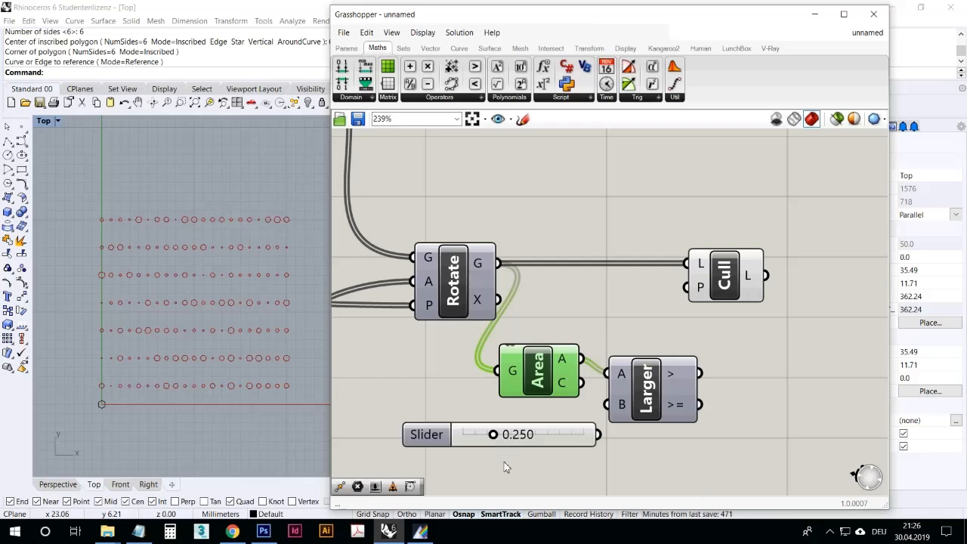
click(498, 468)
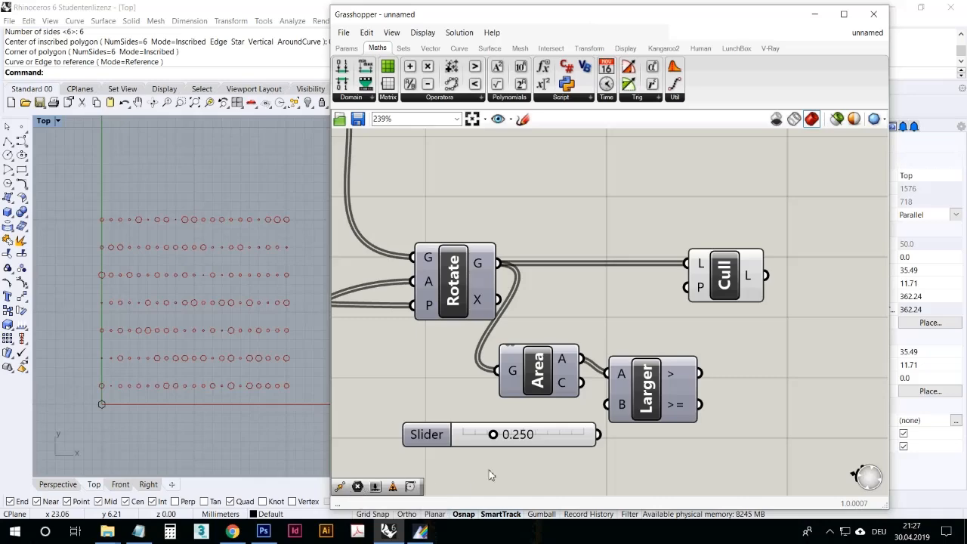
click(521, 443)
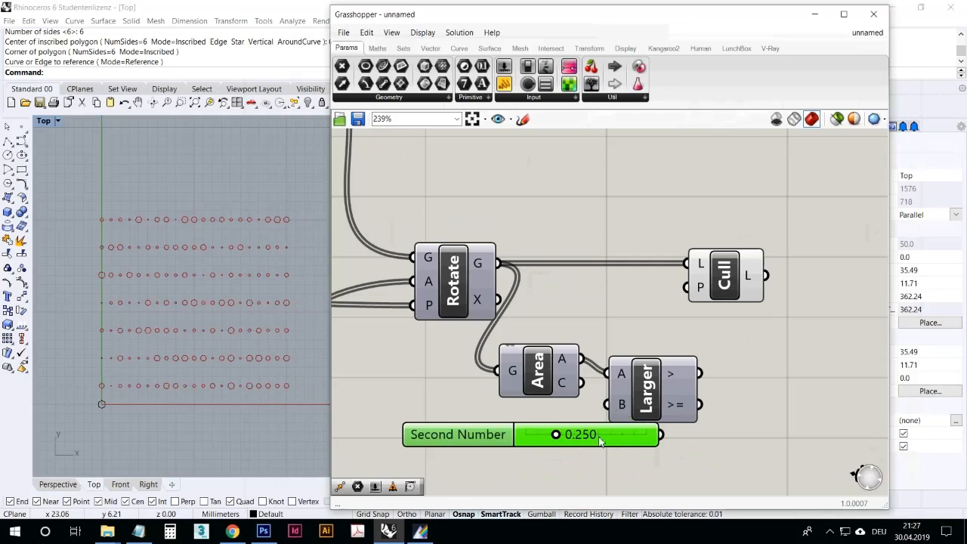
drag(599, 438, 522, 438)
mouse_move(681, 370)
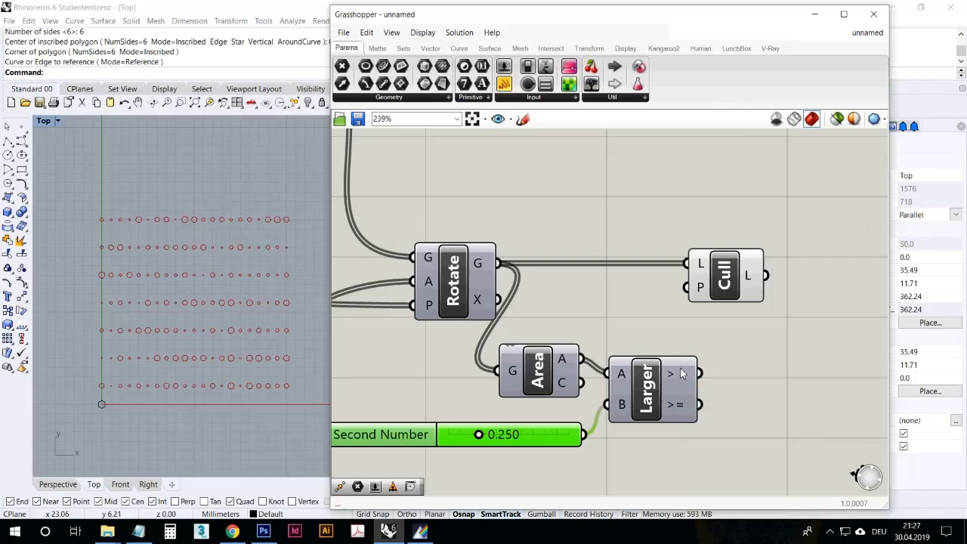
- Connect Larger Than's > output to Cull Pattern's P input and set the Second Number slider to 0.020
click(739, 284)
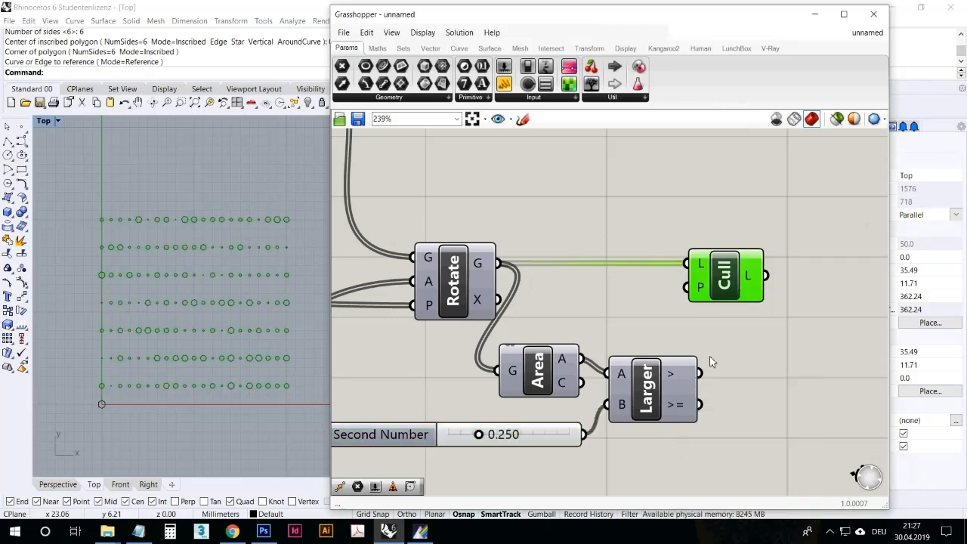
drag(701, 373, 817, 263)
right_drag(654, 333, 678, 323)
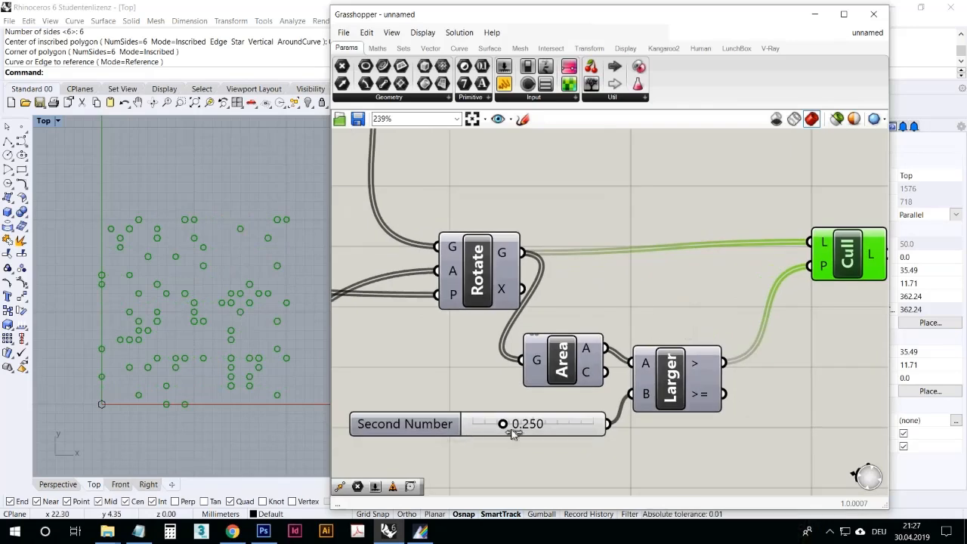
drag(504, 432, 482, 442)
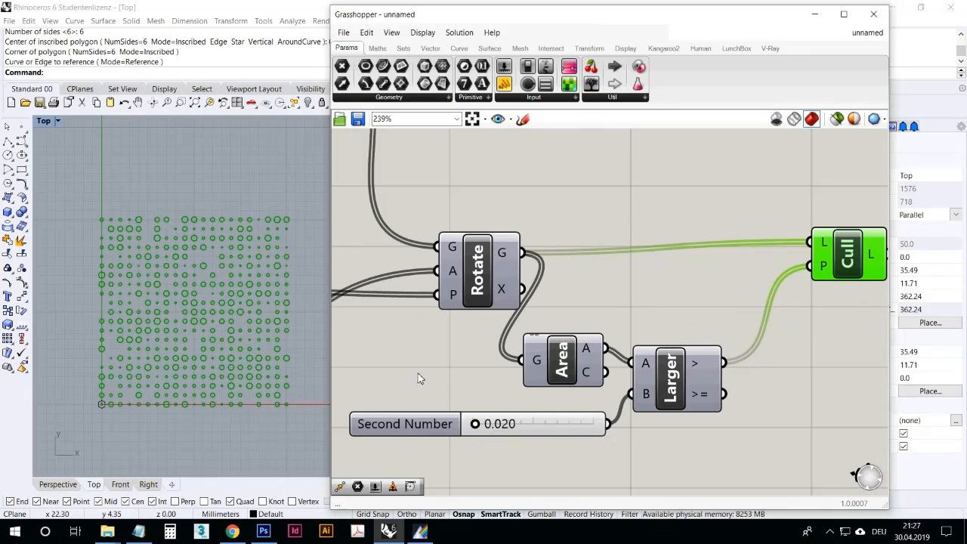
mouse_move(205, 298)
right_down()
mouse_move(208, 311)
mouse_move(198, 287)
right_up()
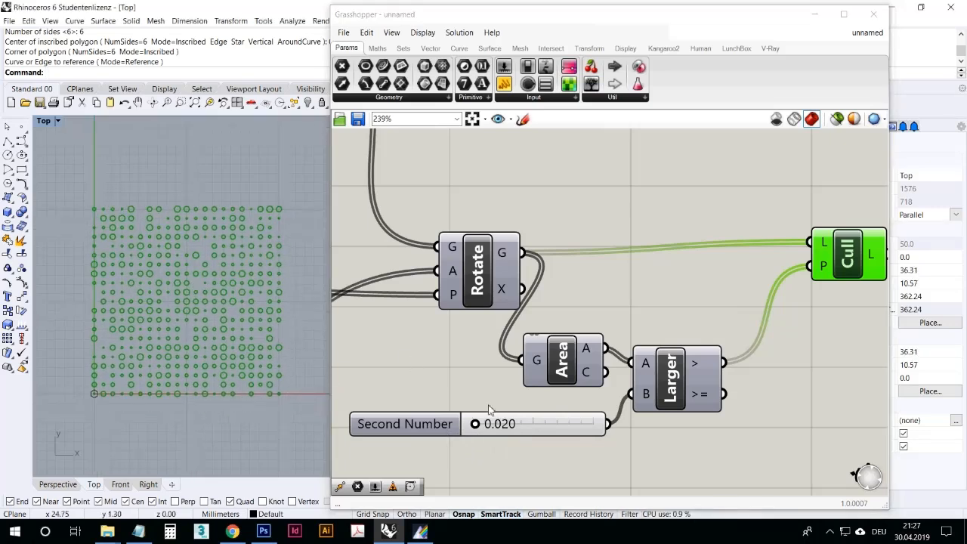
- Space Area and Larger Than further apart and inspect the values at Area's A output
drag(551, 361, 557, 361)
drag(672, 379, 711, 380)
click(579, 371)
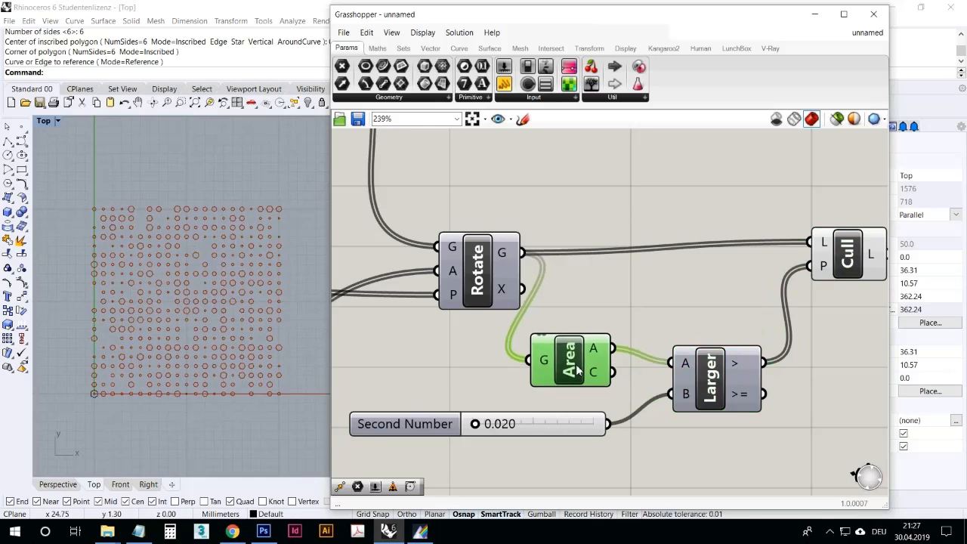
mouse_move(597, 347)
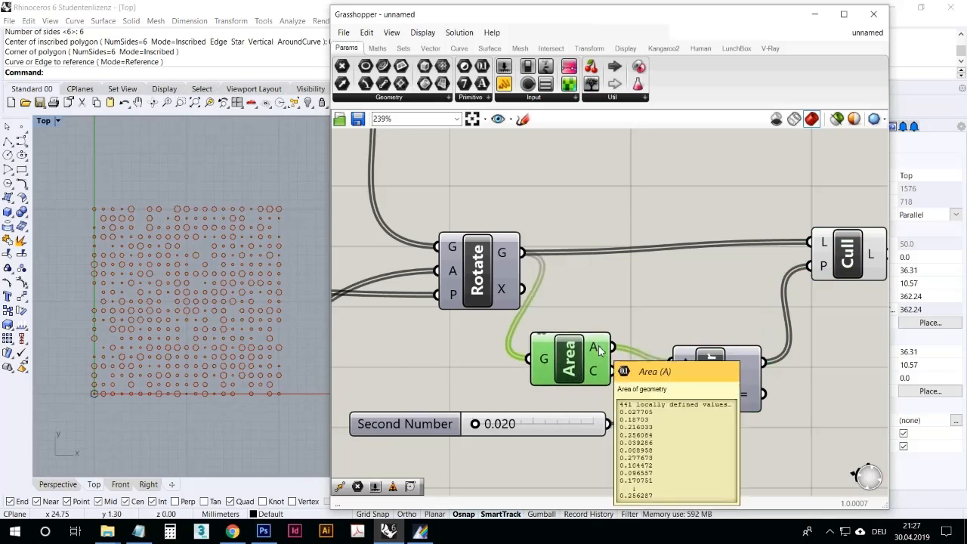
- Examine the remaining hexagons in the Top viewport and set the Second Number slider to 0.112
scroll(281, 349, up, 5)
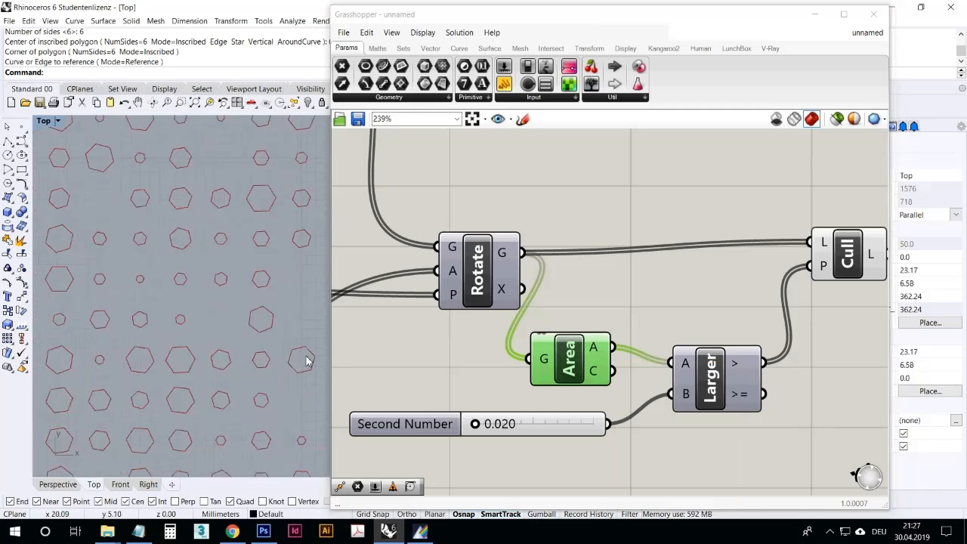
scroll(271, 340, down, 5)
scroll(165, 320, up, 3)
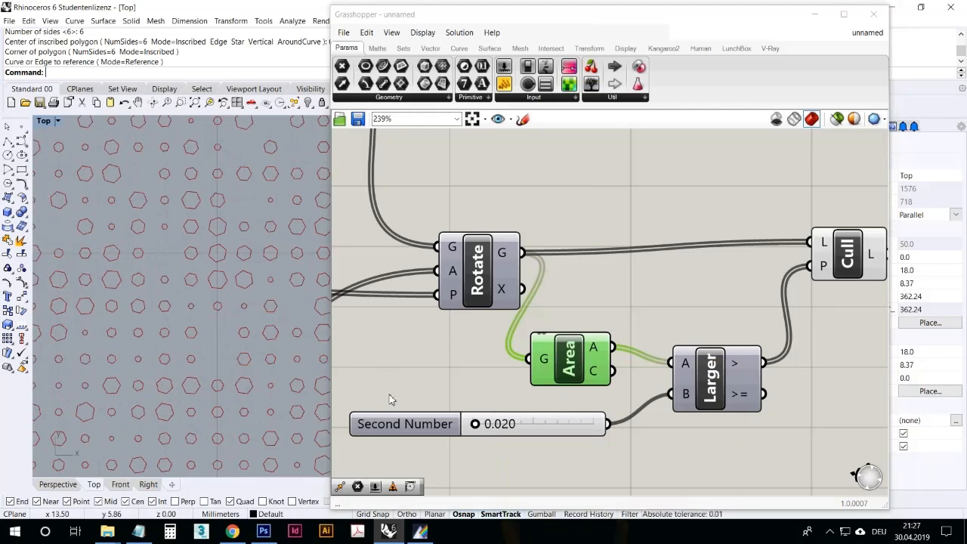
scroll(235, 338, down, 3)
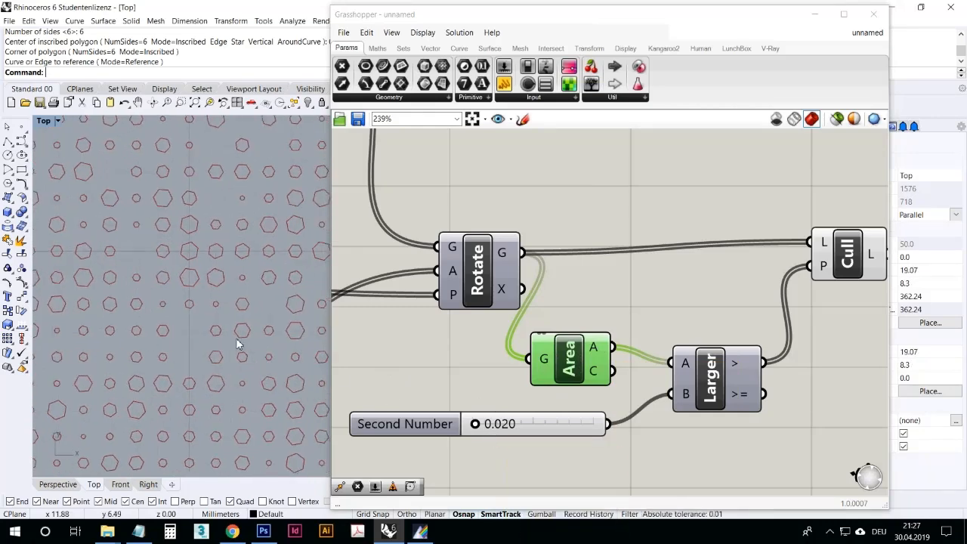
click(484, 433)
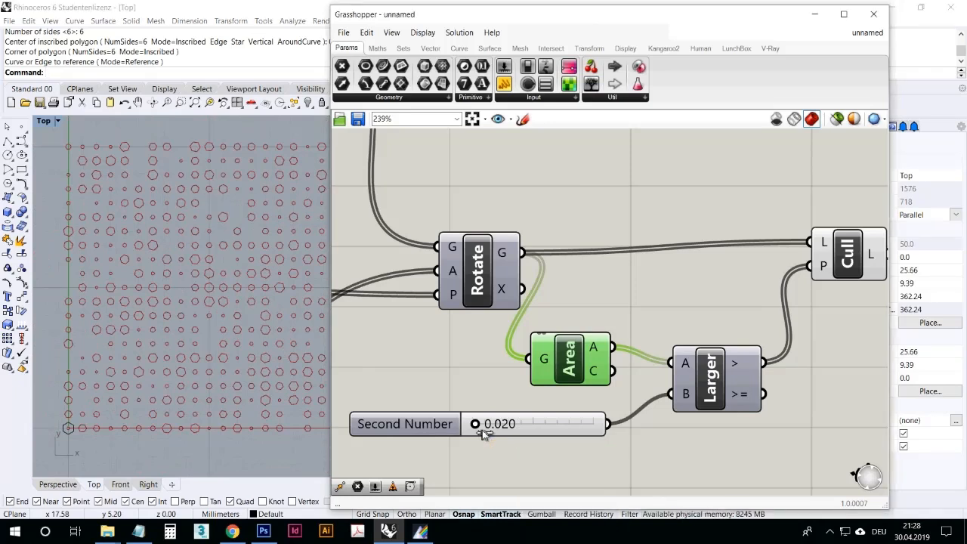
drag(484, 433, 495, 434)
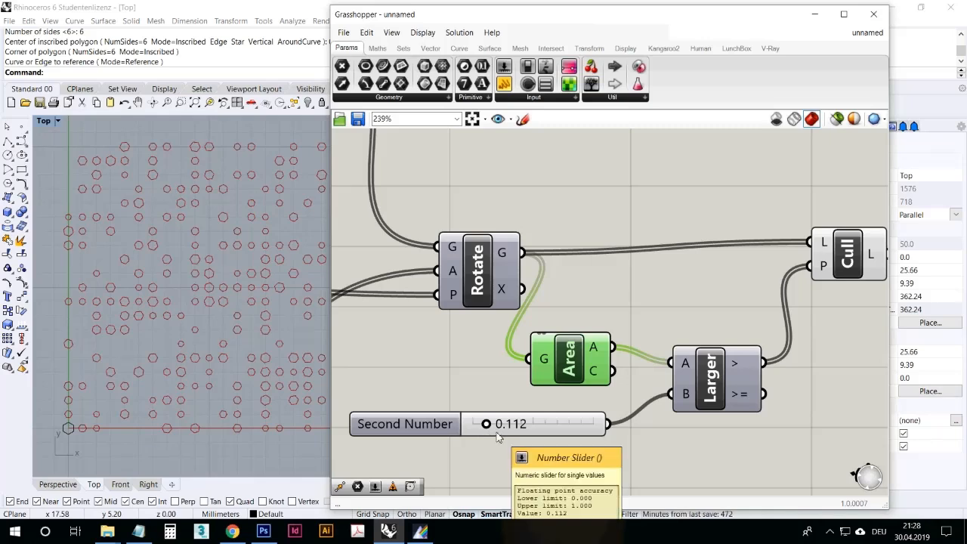
right_drag(233, 334, 230, 345)
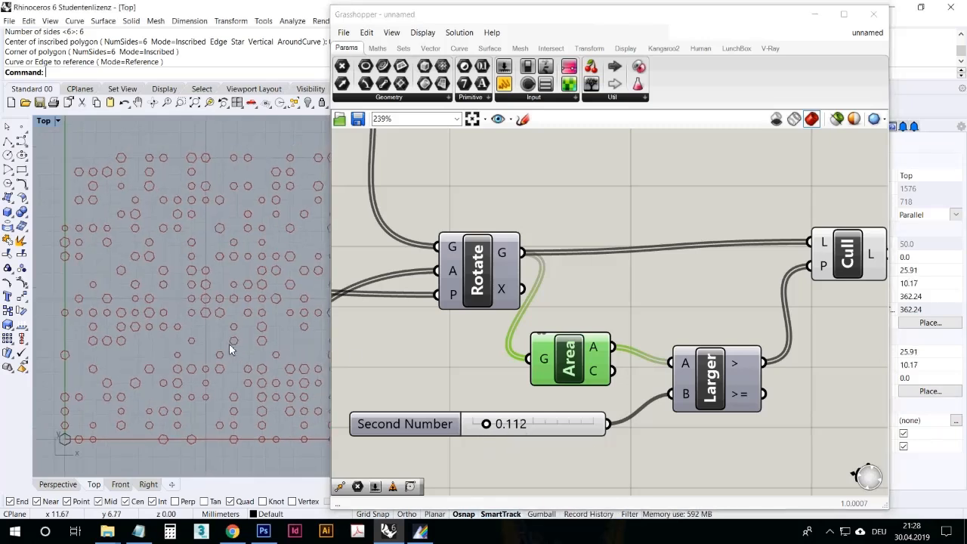
- Align the Cull component with Rotate and set the Second Number slider to 0.092
drag(849, 253, 841, 265)
scroll(635, 340, down, 1)
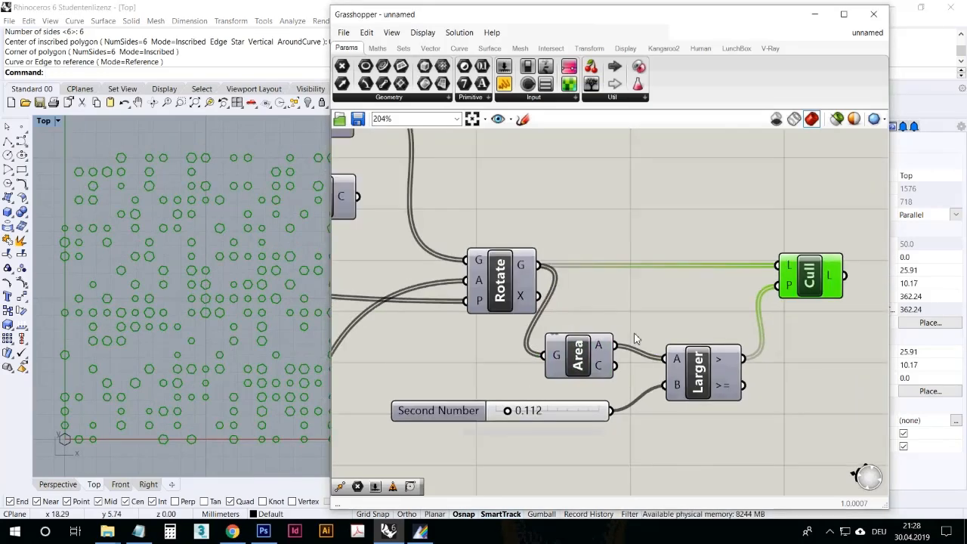
click(707, 310)
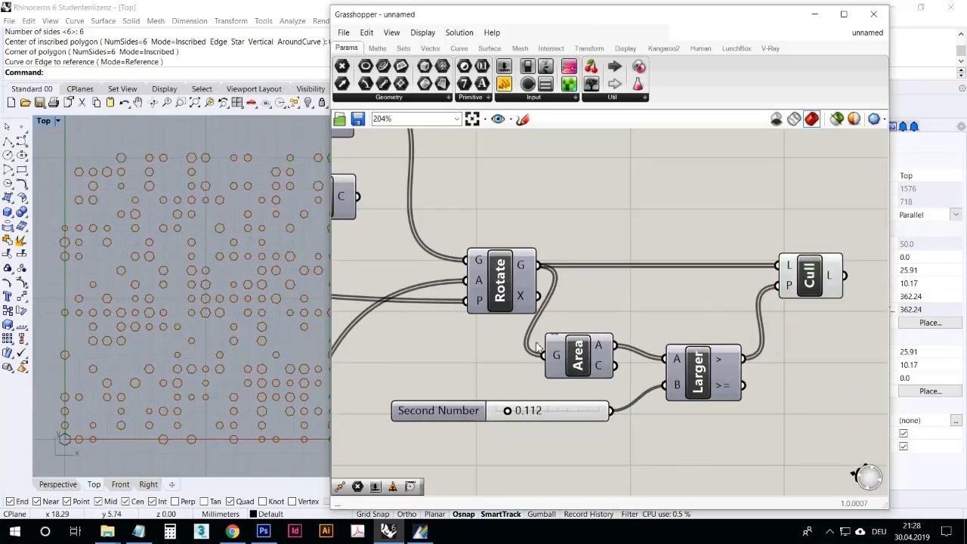
right_drag(489, 368, 541, 361)
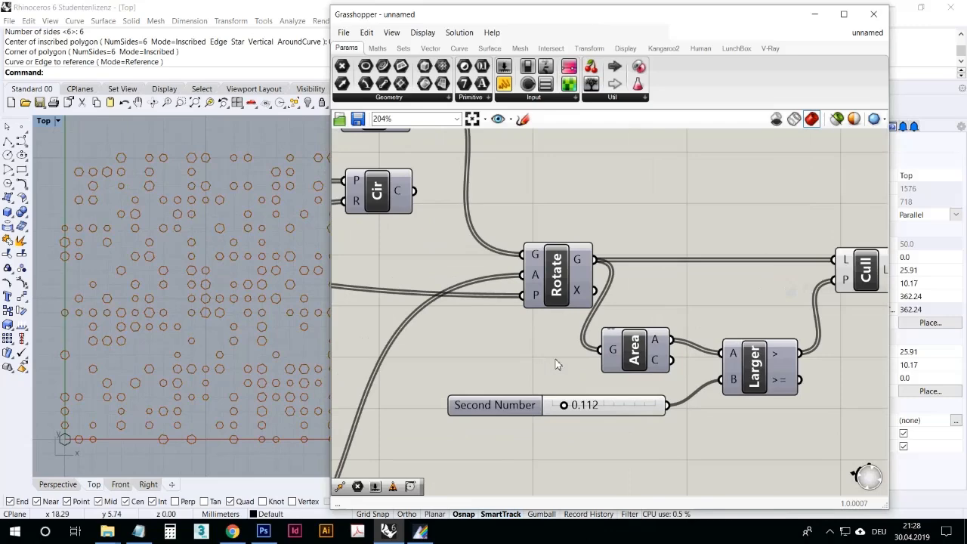
drag(573, 409, 568, 411)
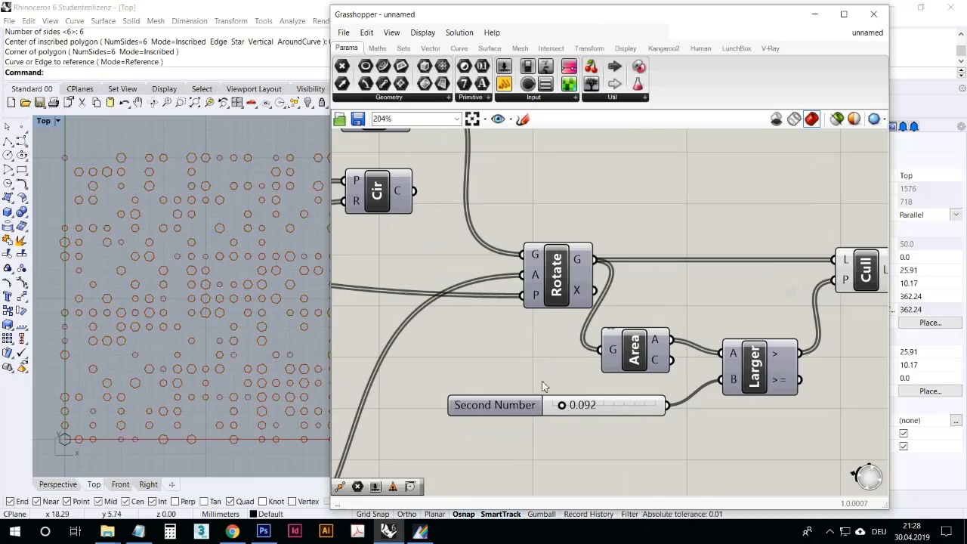
scroll(625, 346, down, 4)
scroll(624, 346, down, 2)
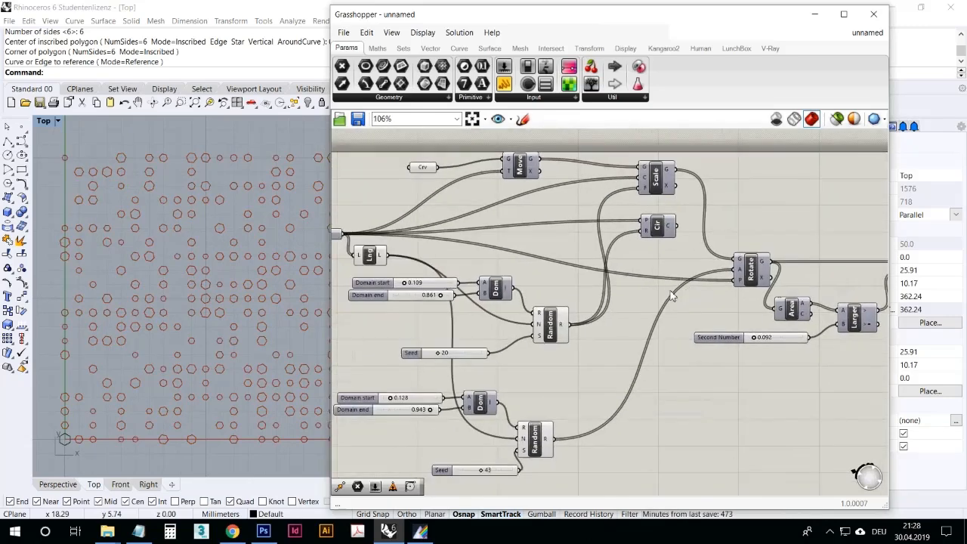
scroll(627, 297, down, 3)
scroll(583, 297, up, 2)
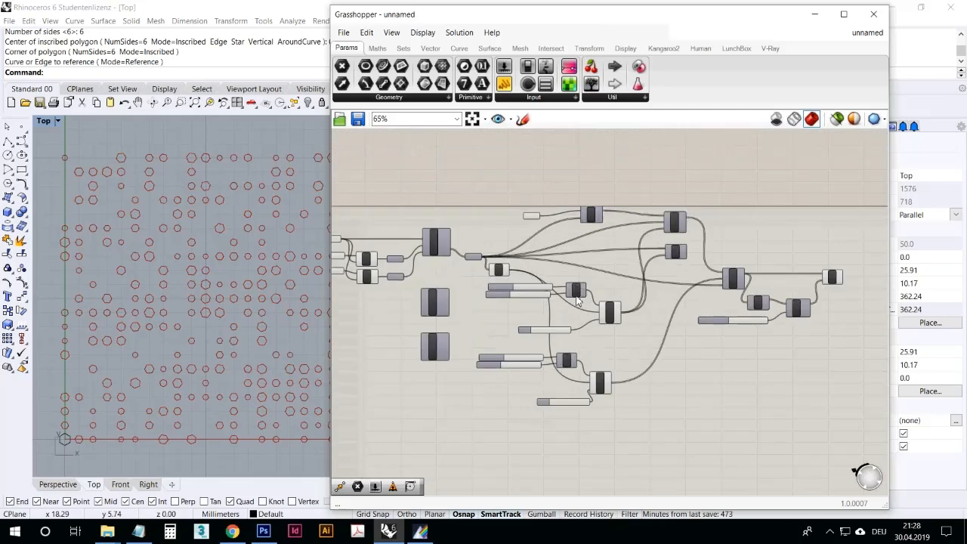
right_drag(583, 297, 637, 292)
click(830, 532)
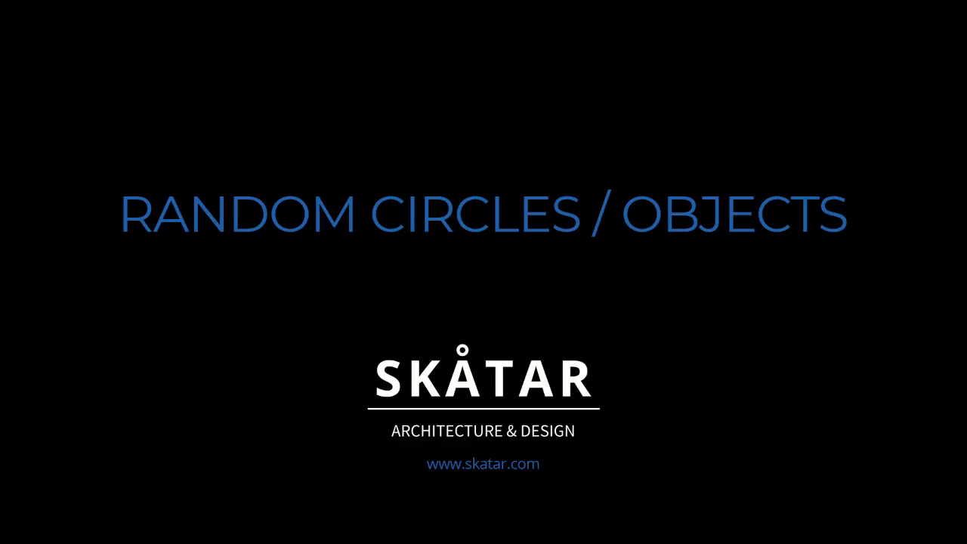